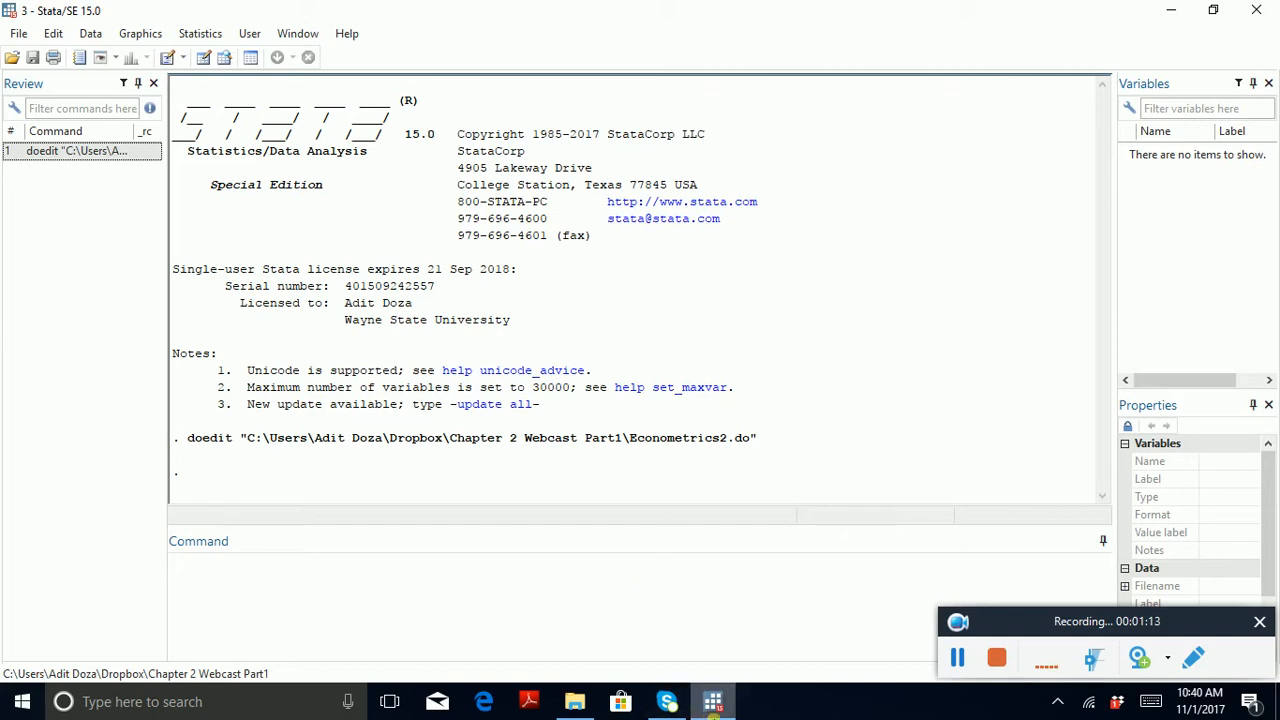
Step: Look over the files in the Chapter 2 Webcast Part1 folder in File Explorer, highlighting the Econometrics2 do-file, and put the folder away
mouse_move(693, 714)
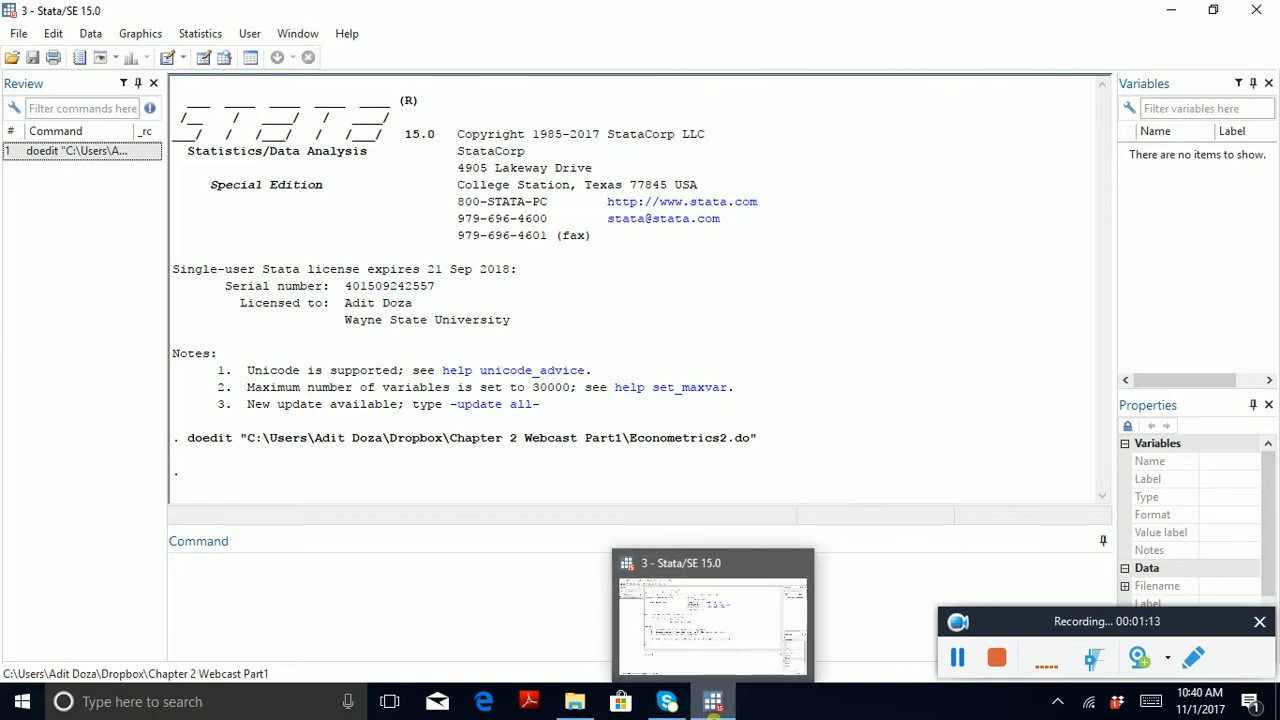
click(570, 708)
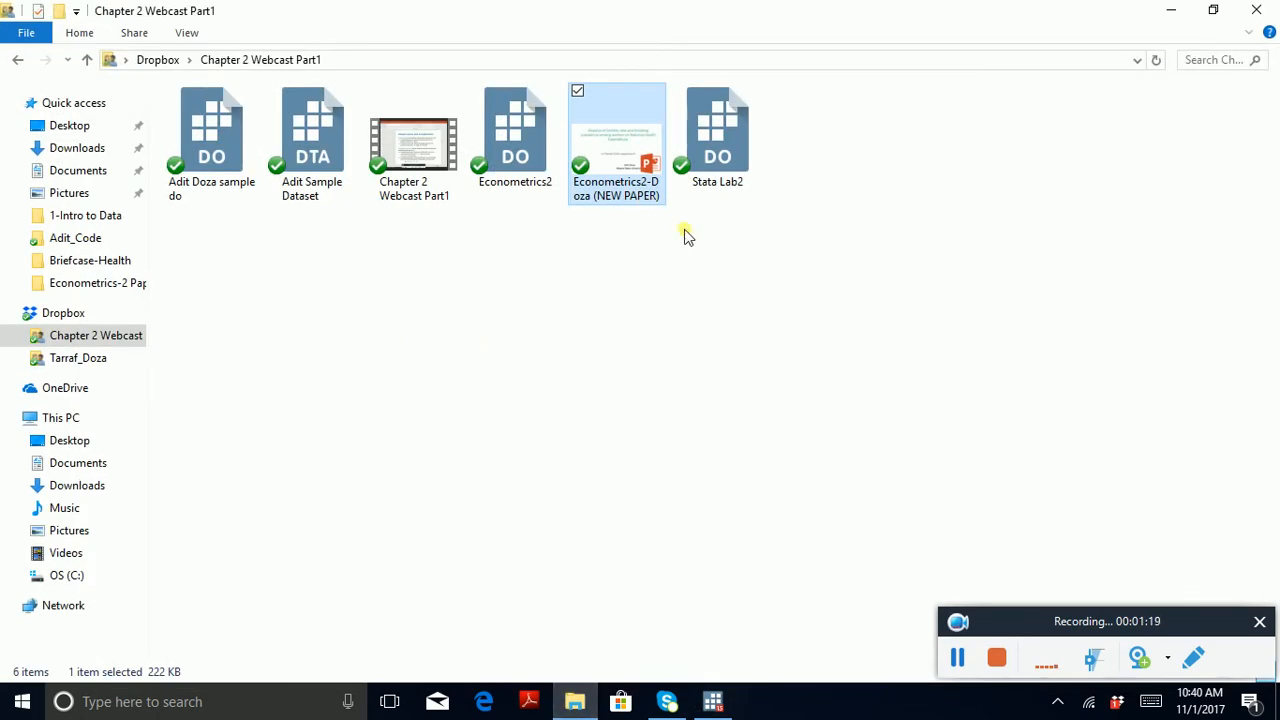
click(510, 172)
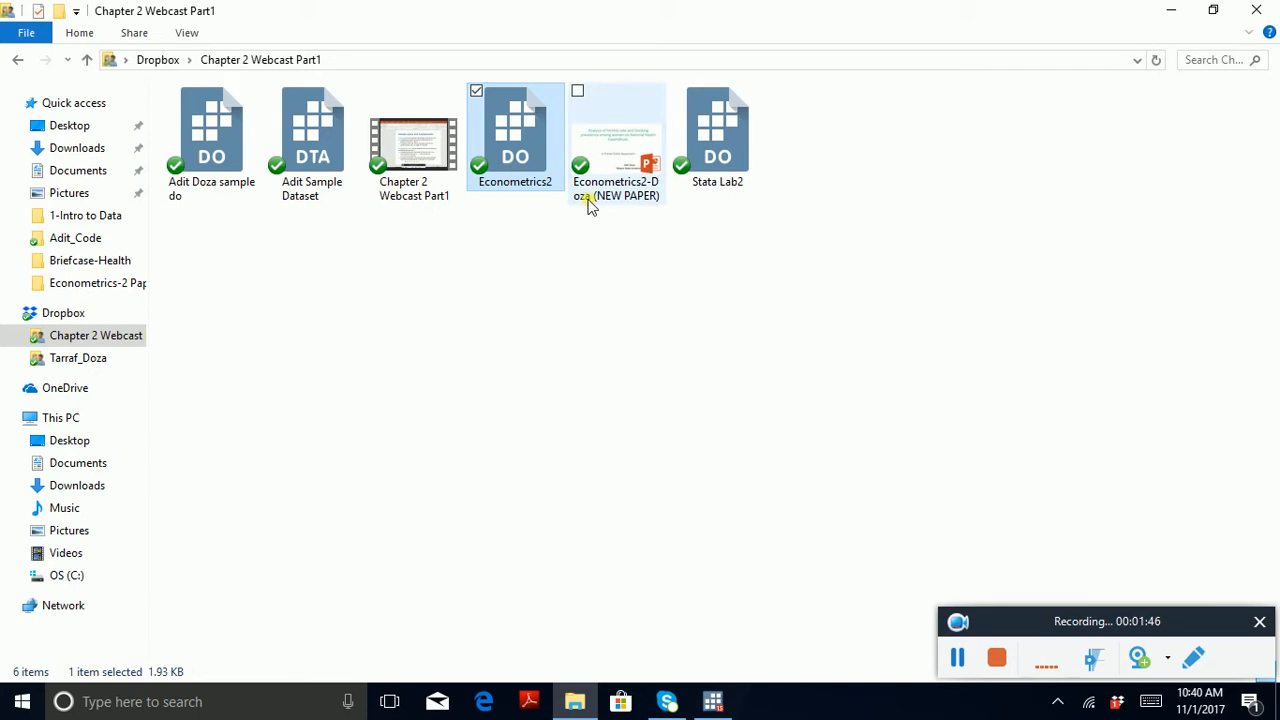
mouse_move(590, 204)
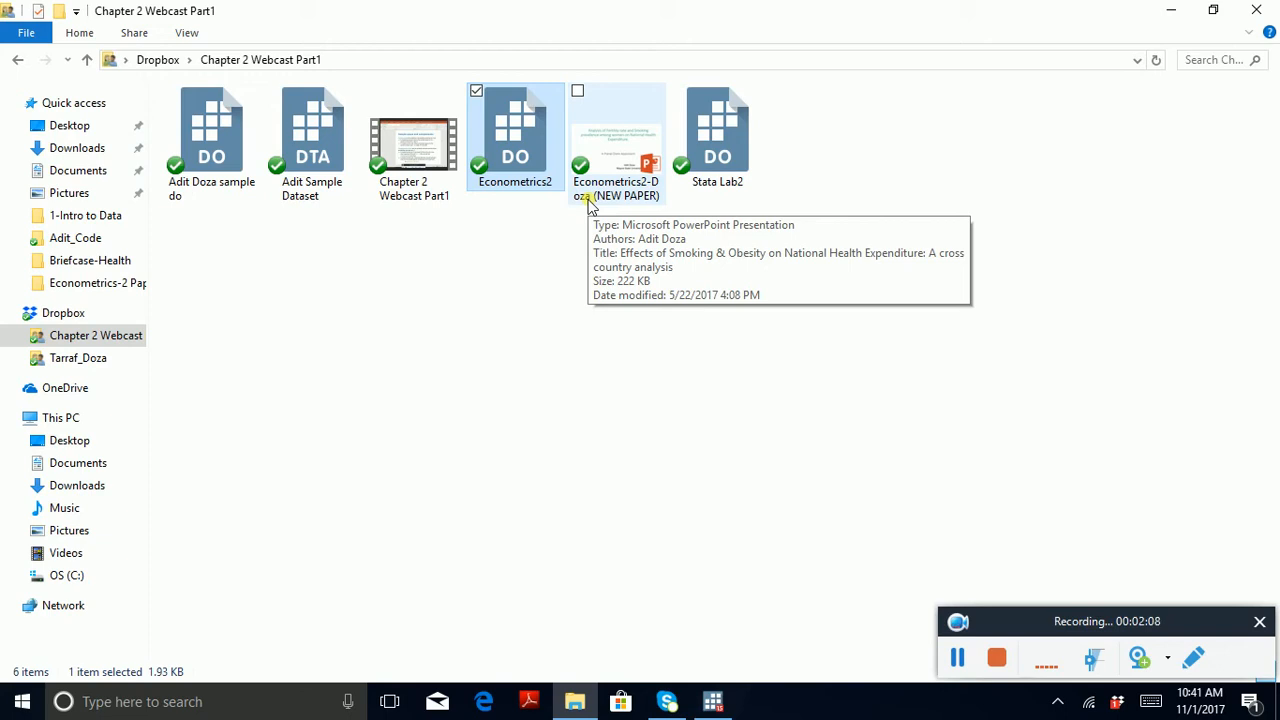
click(1170, 10)
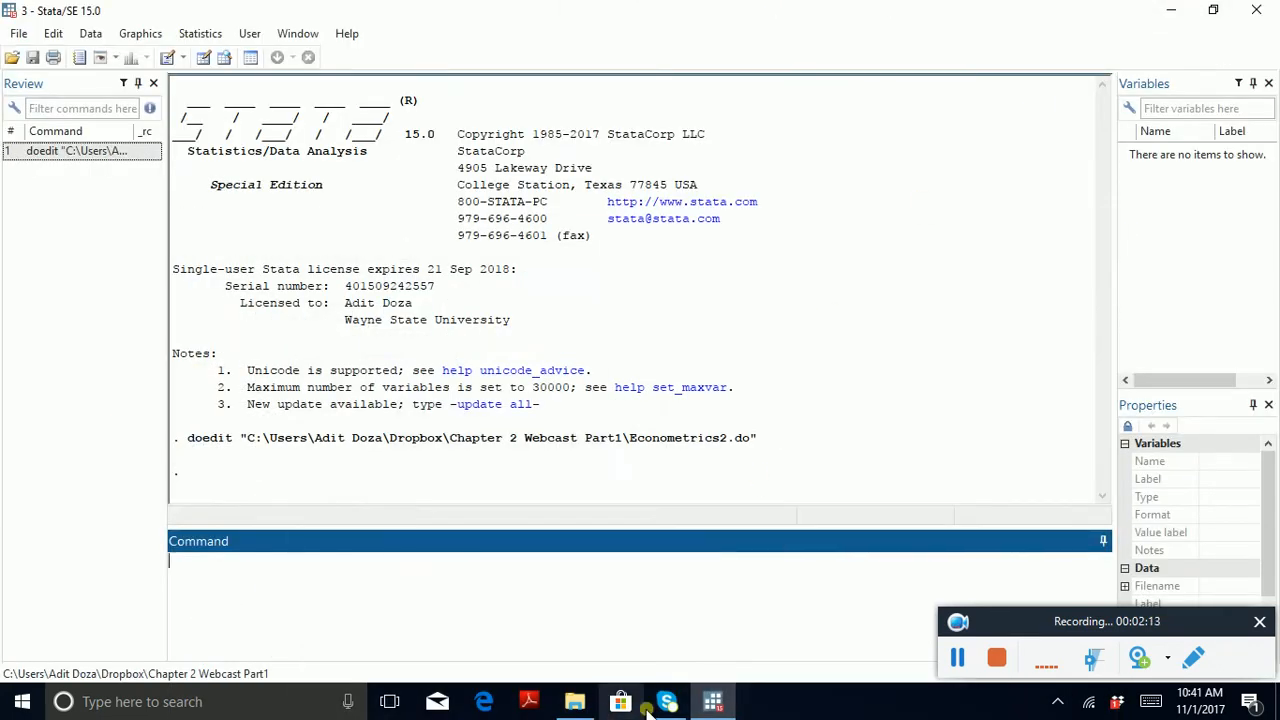
Step: Put Stata away, launch Chrome and search the web for "world bank dataset"
click(1165, 10)
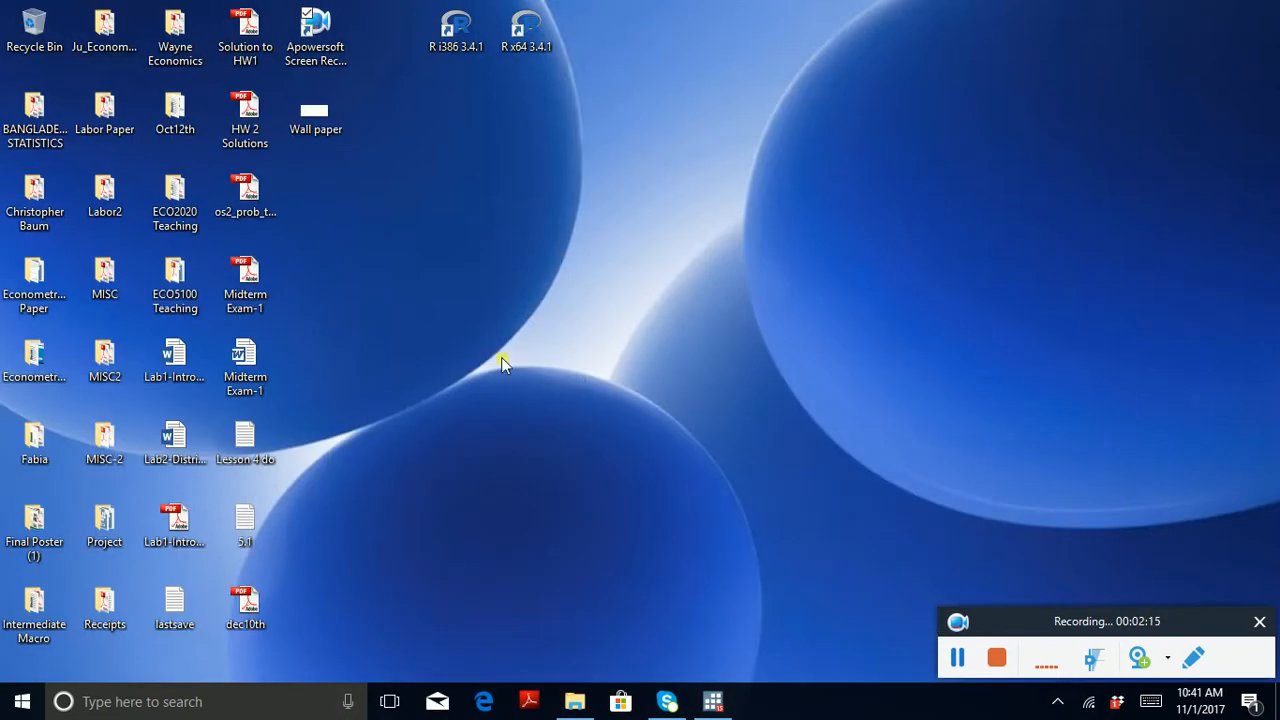
click(249, 705)
text(chrome)
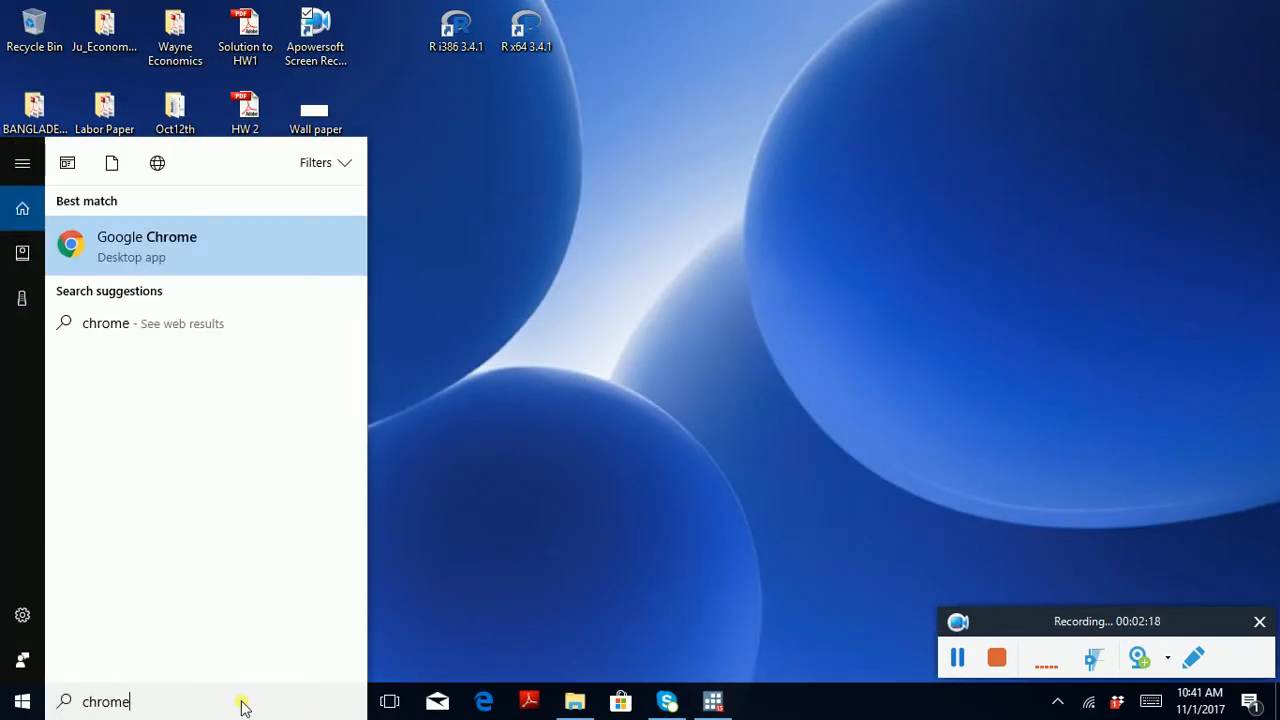
key(Return)
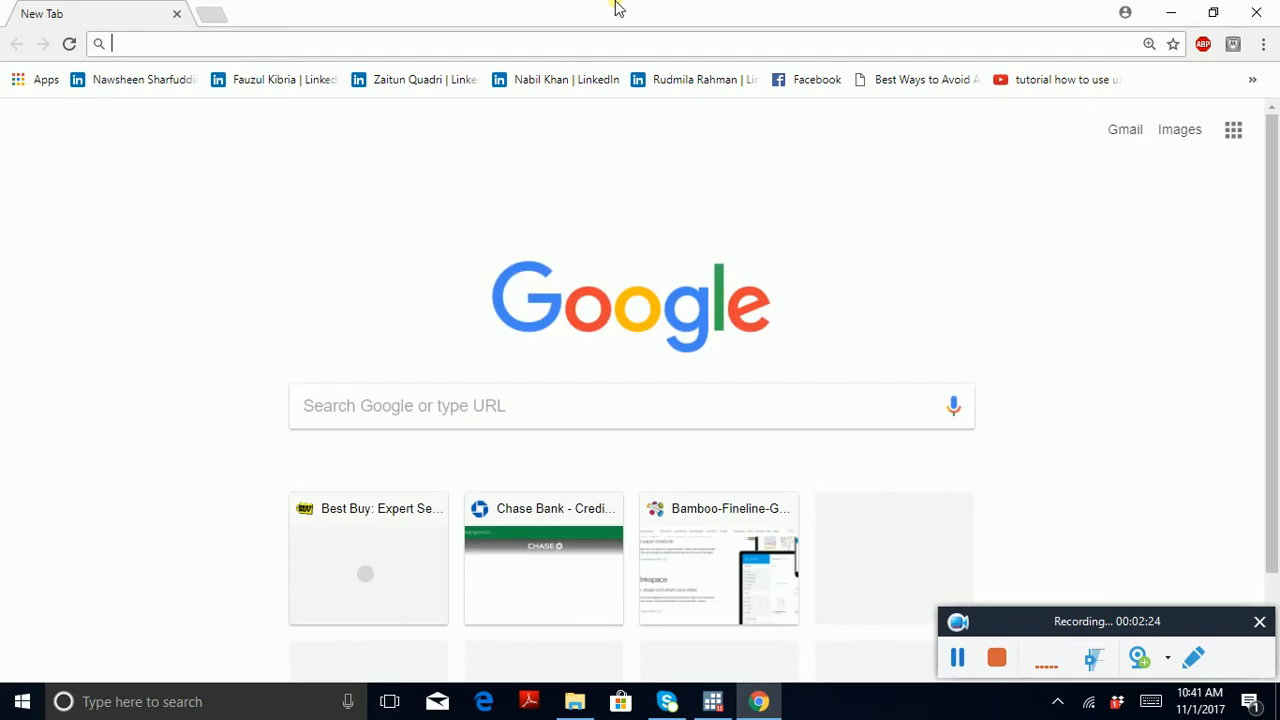
text(world bank )
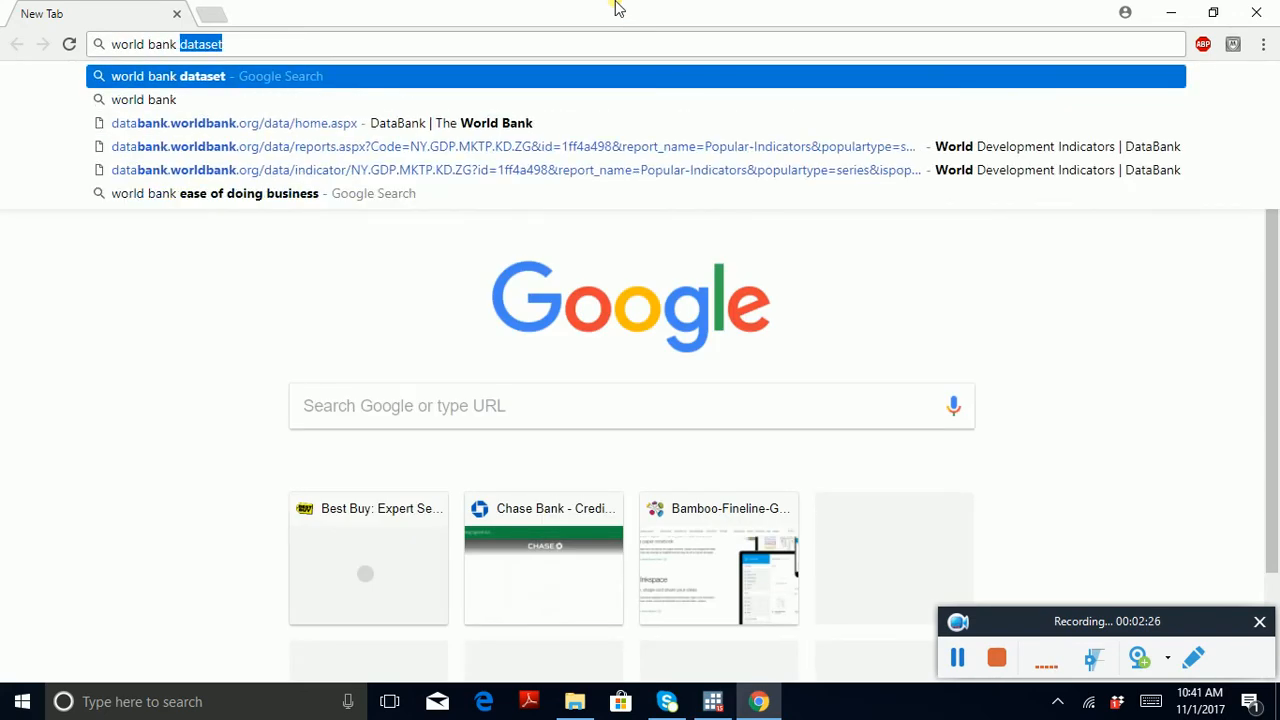
text(dataset)
key(Return)
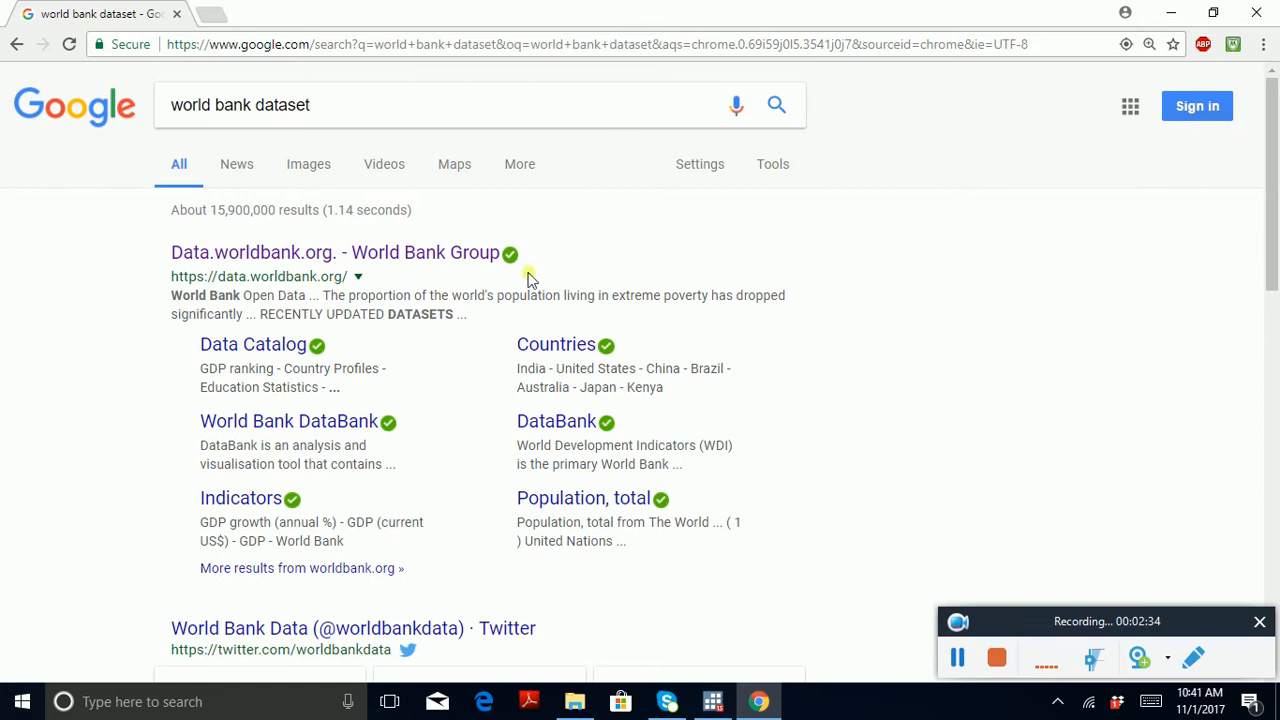
Step: Open the World Bank Open Data site from the search results and look over its home page
click(433, 252)
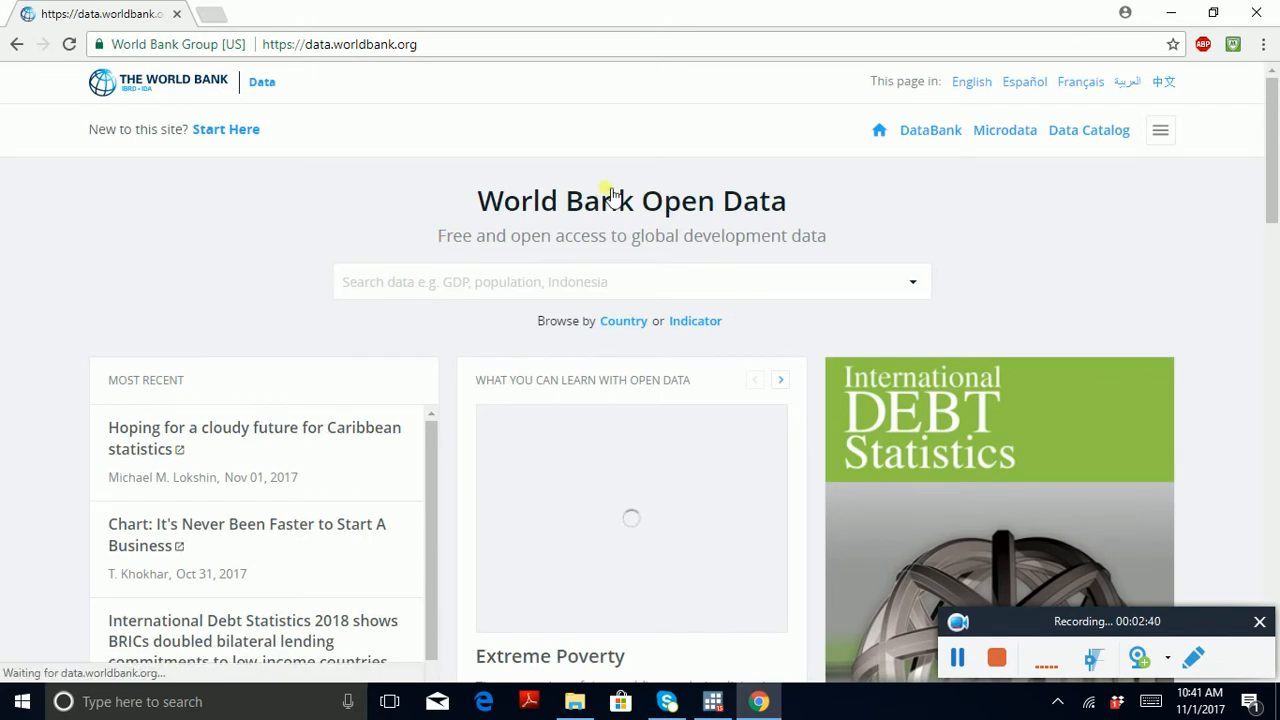
click(1273, 284)
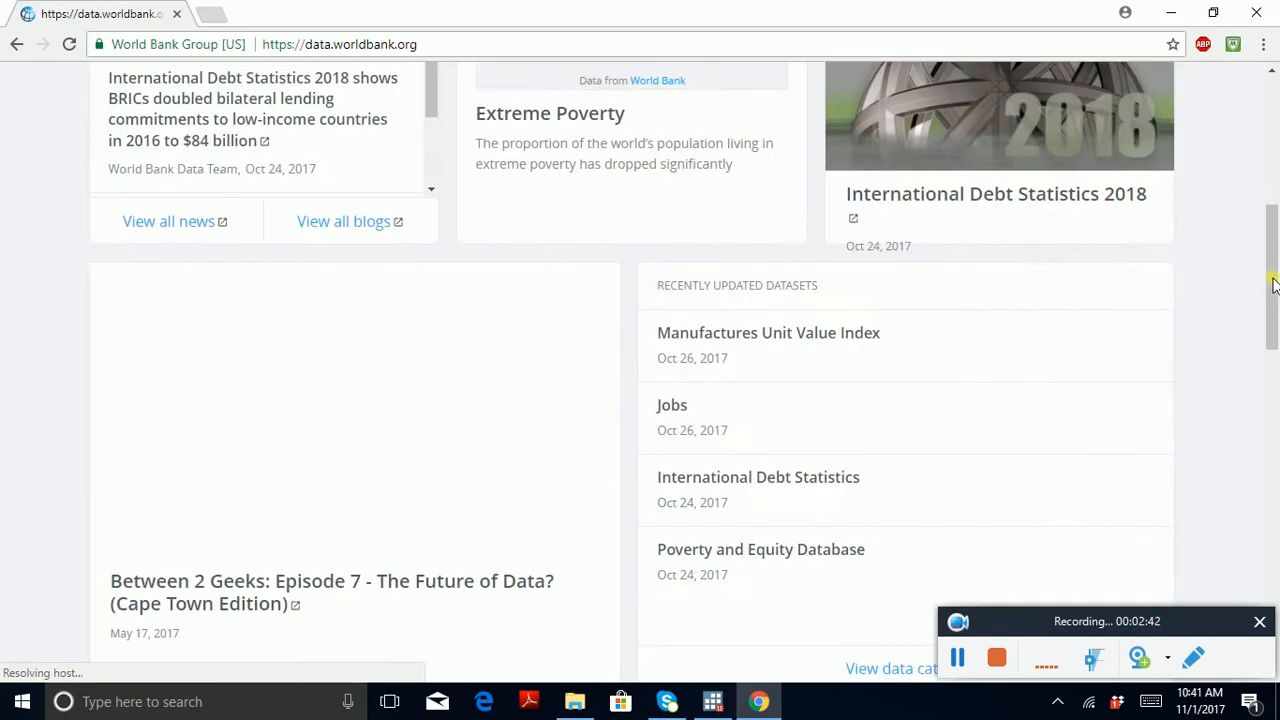
click(1266, 108)
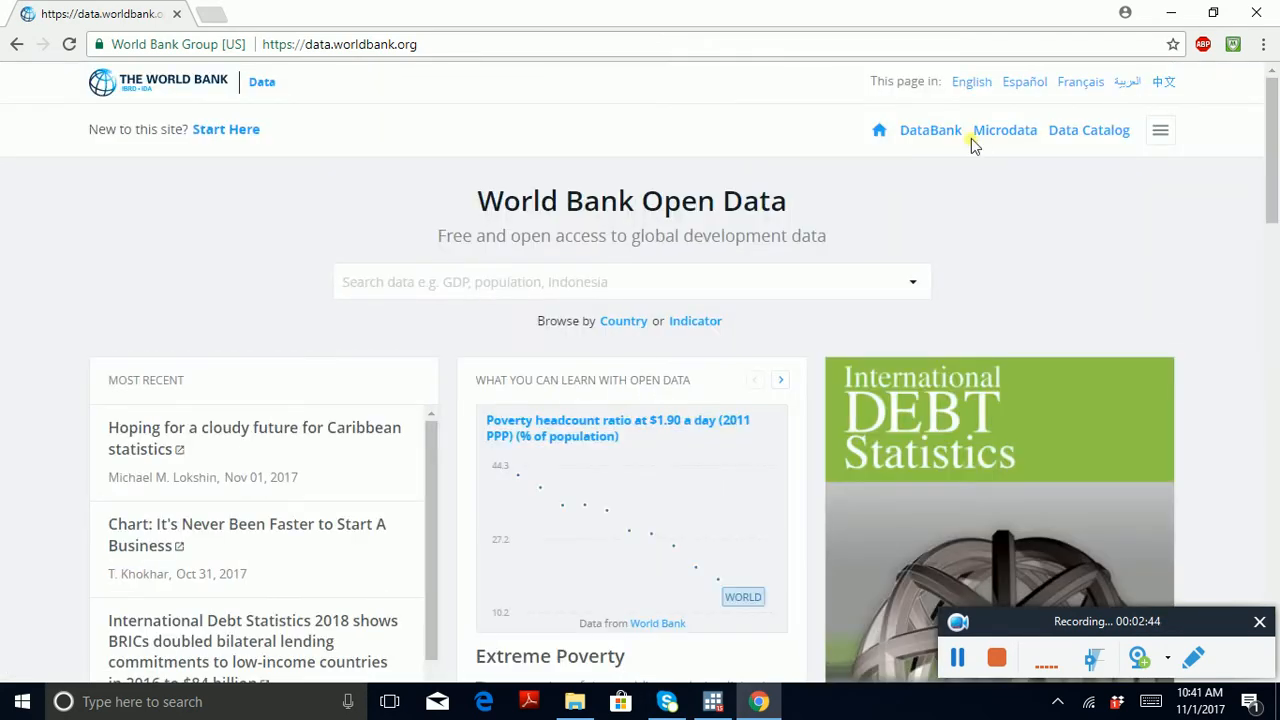
Step: Go to the World Bank DataBank and open the popular indicator GDP growth (annual %)
click(930, 134)
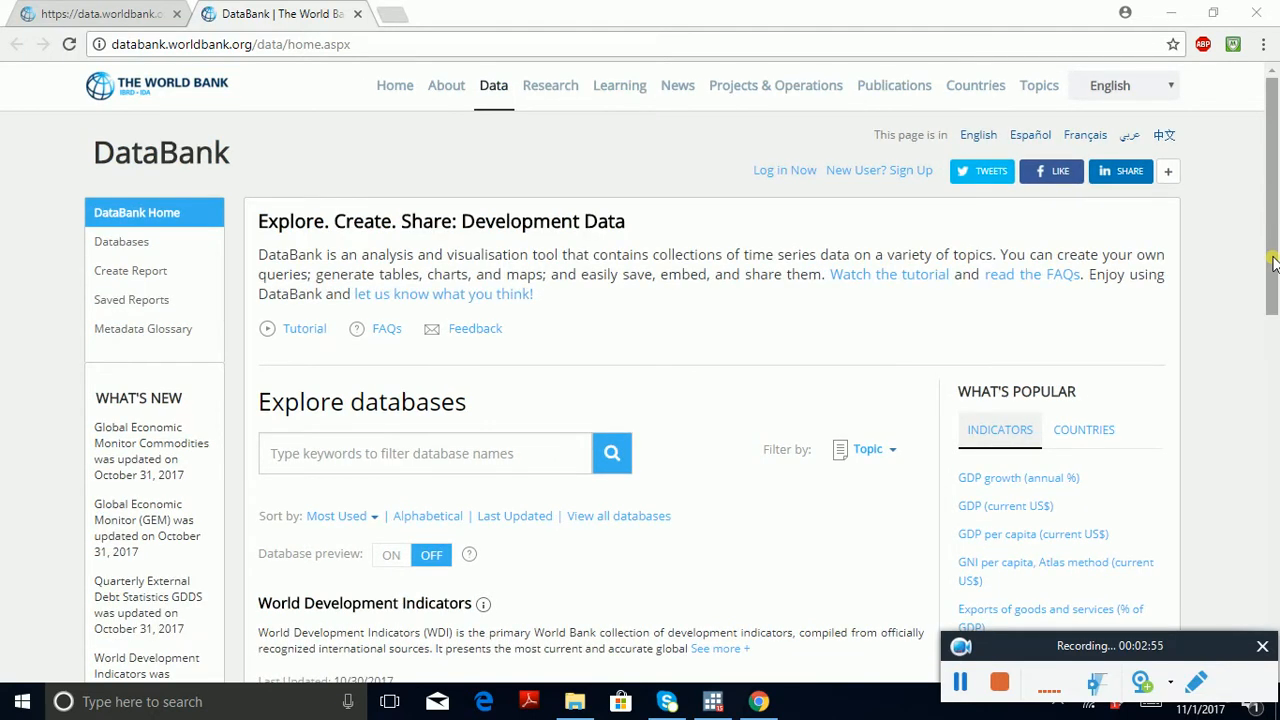
drag(1273, 262, 1271, 324)
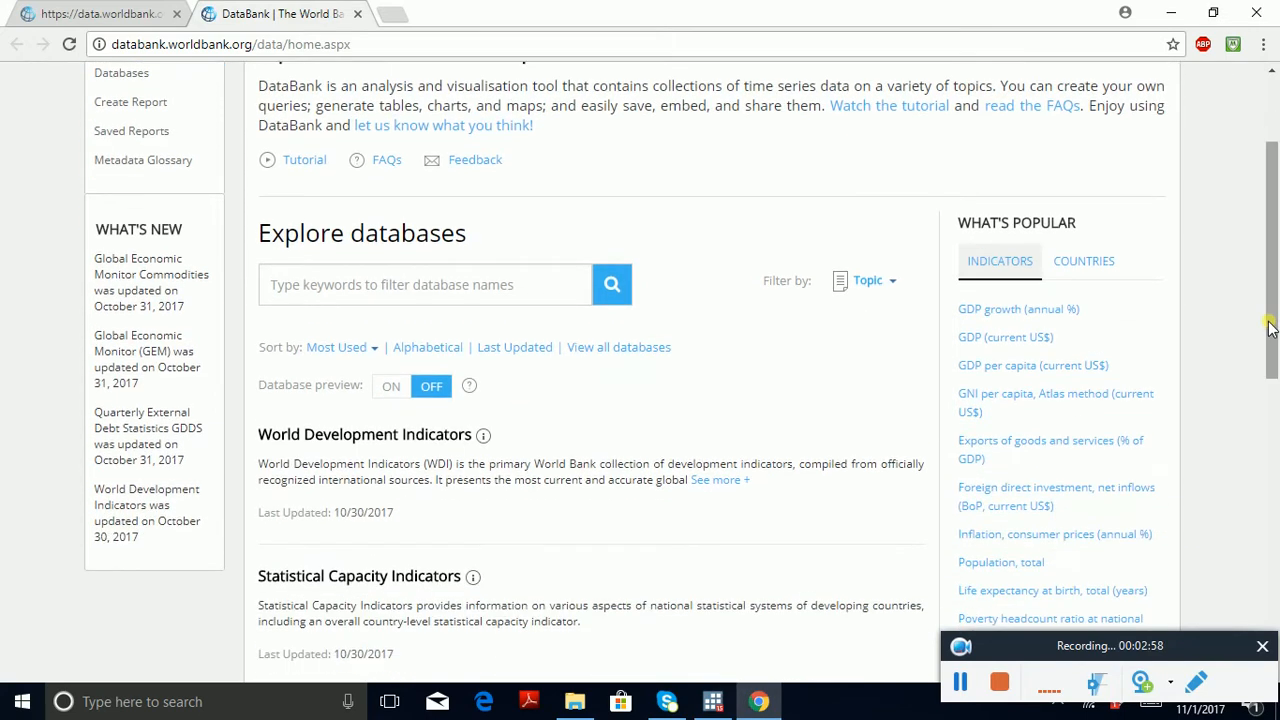
click(1015, 313)
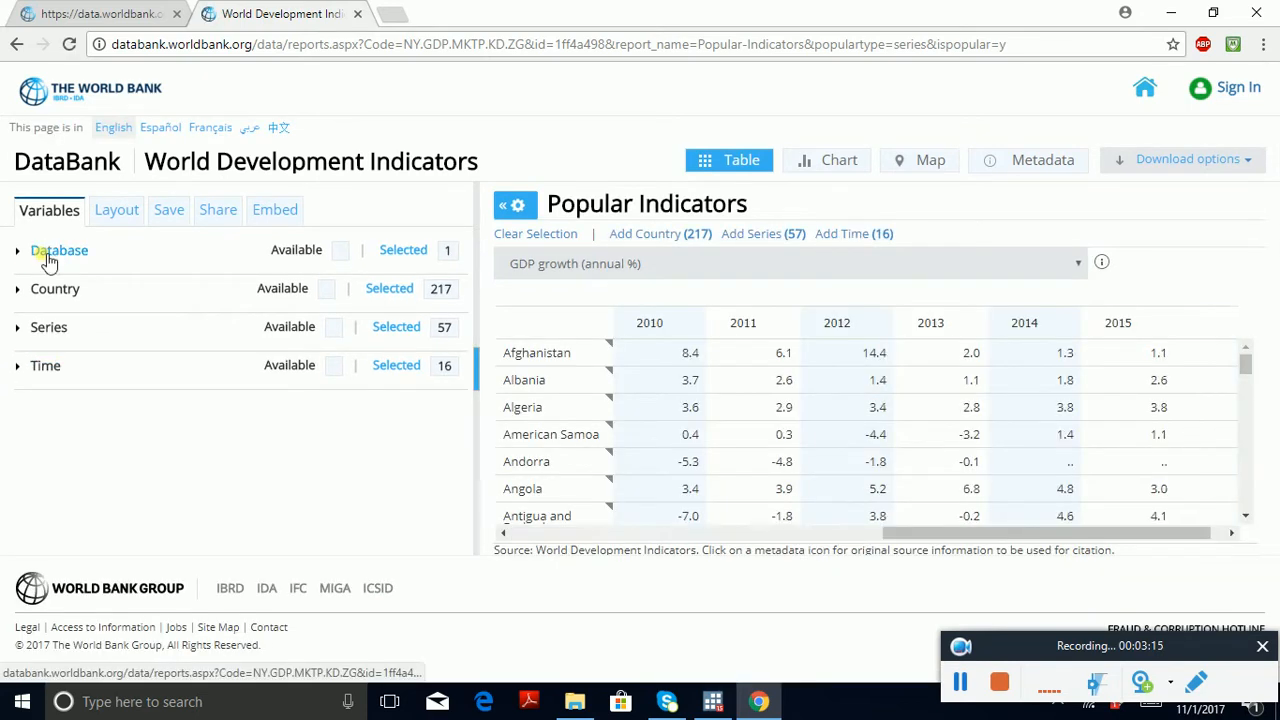
Step: Switch the report's database to Health Nutrition and Population Statistics, accepting the change, and show the database list again
click(44, 256)
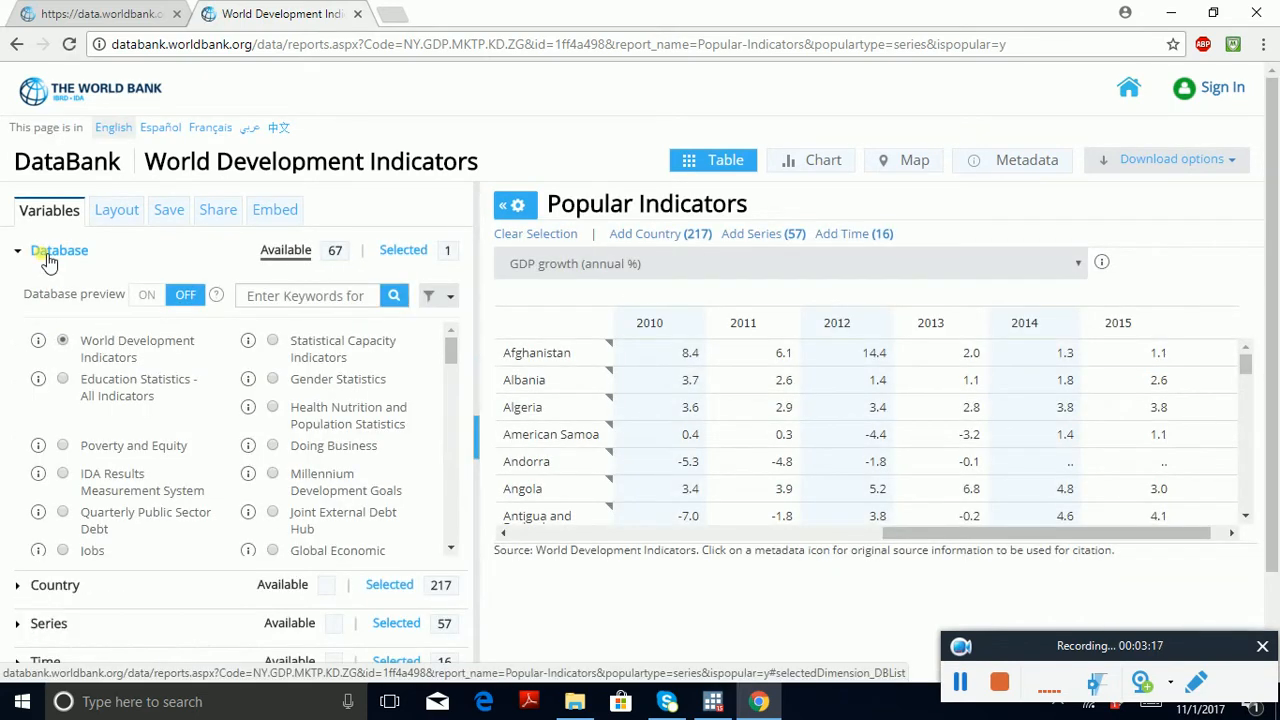
click(273, 410)
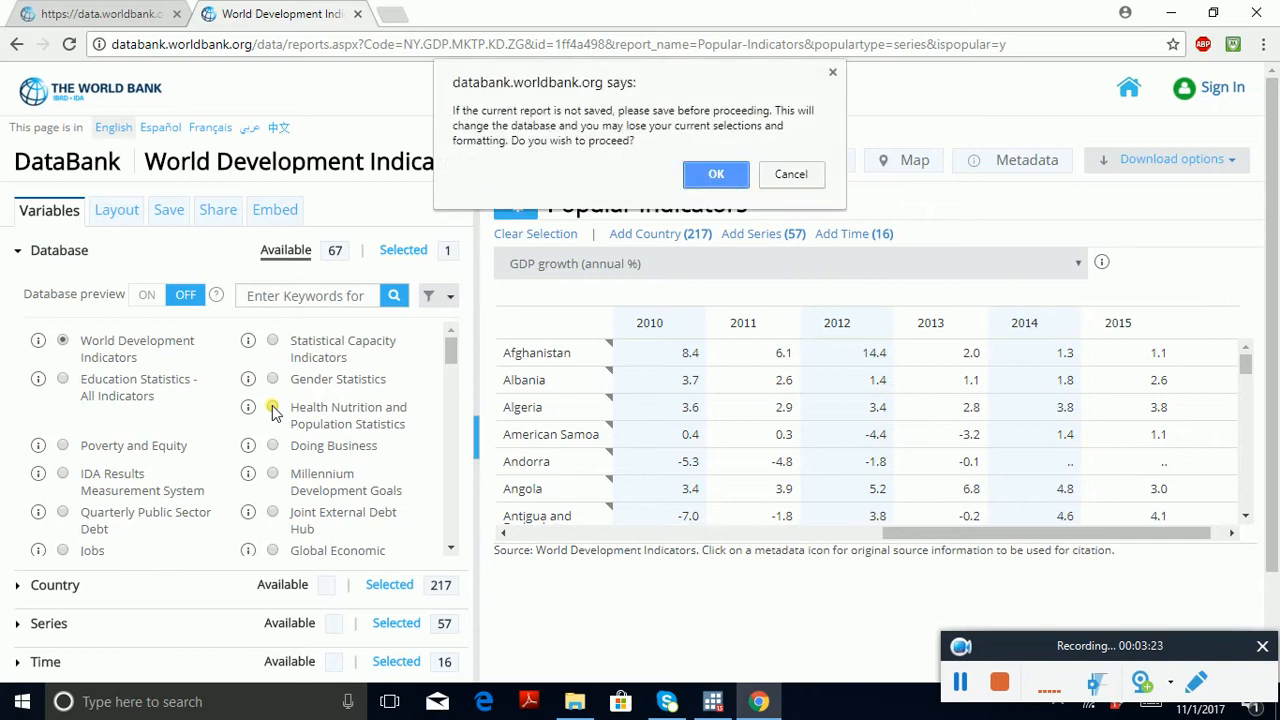
click(714, 177)
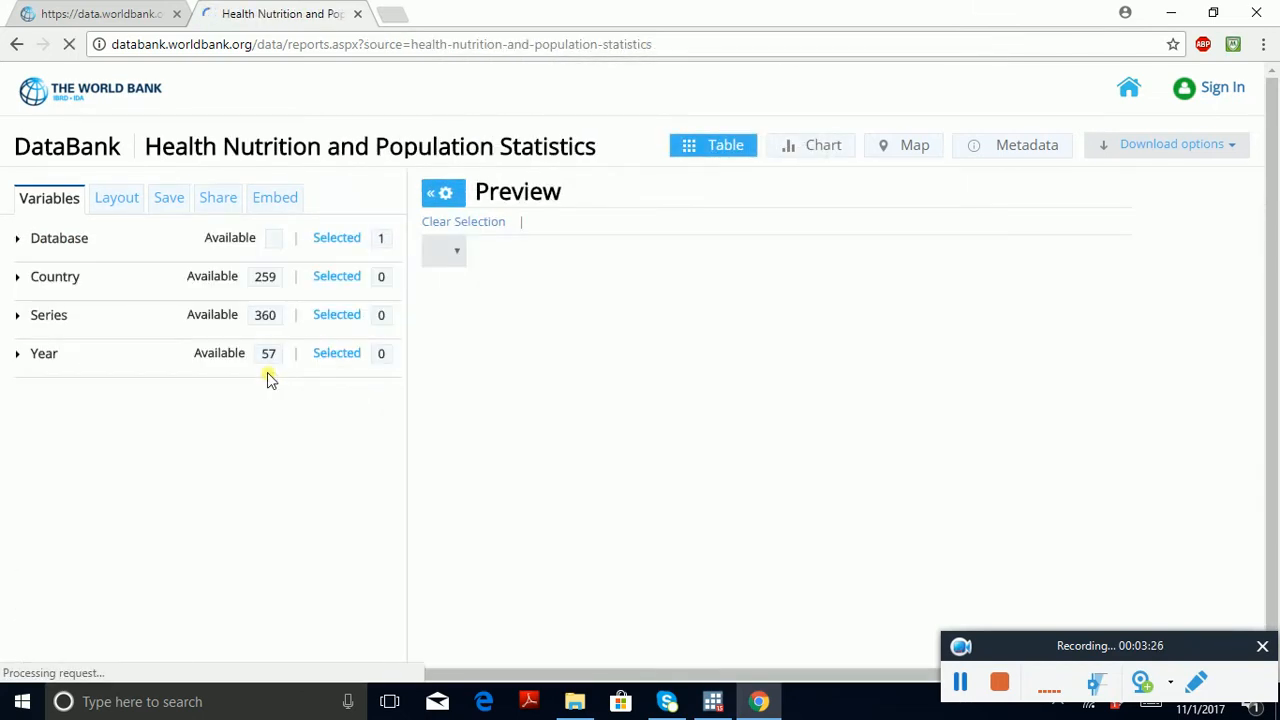
click(76, 246)
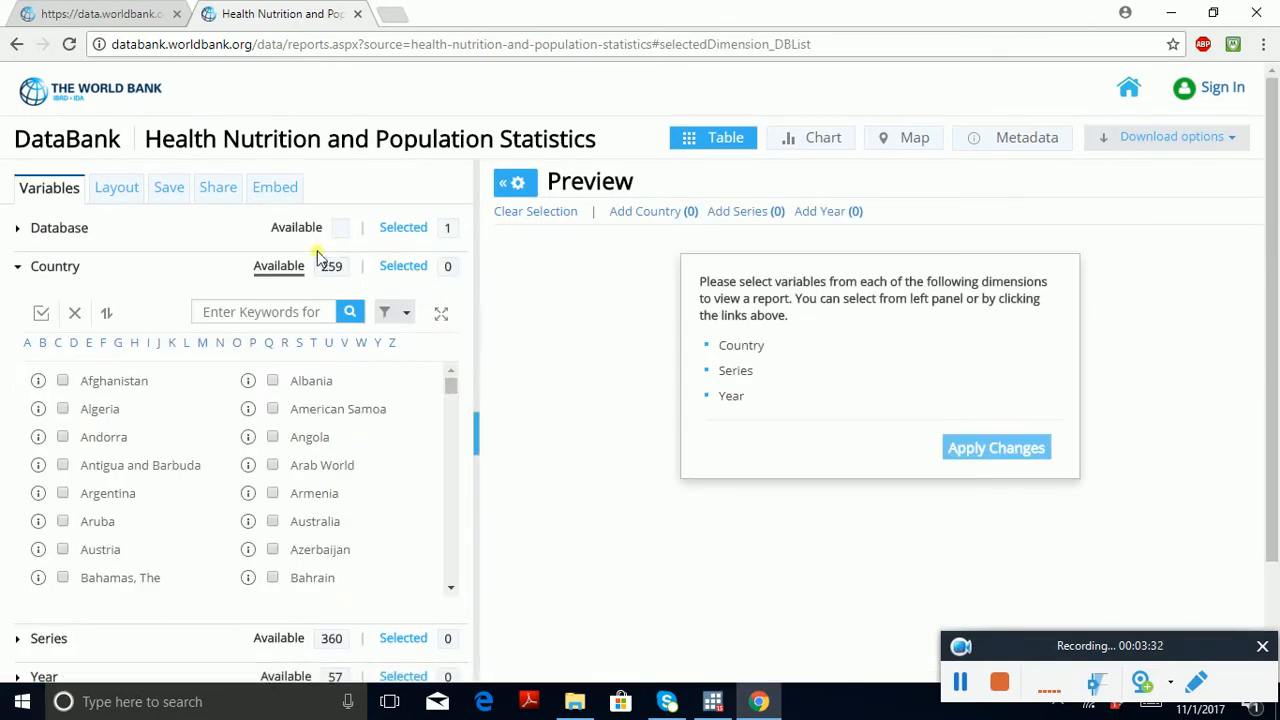
click(80, 229)
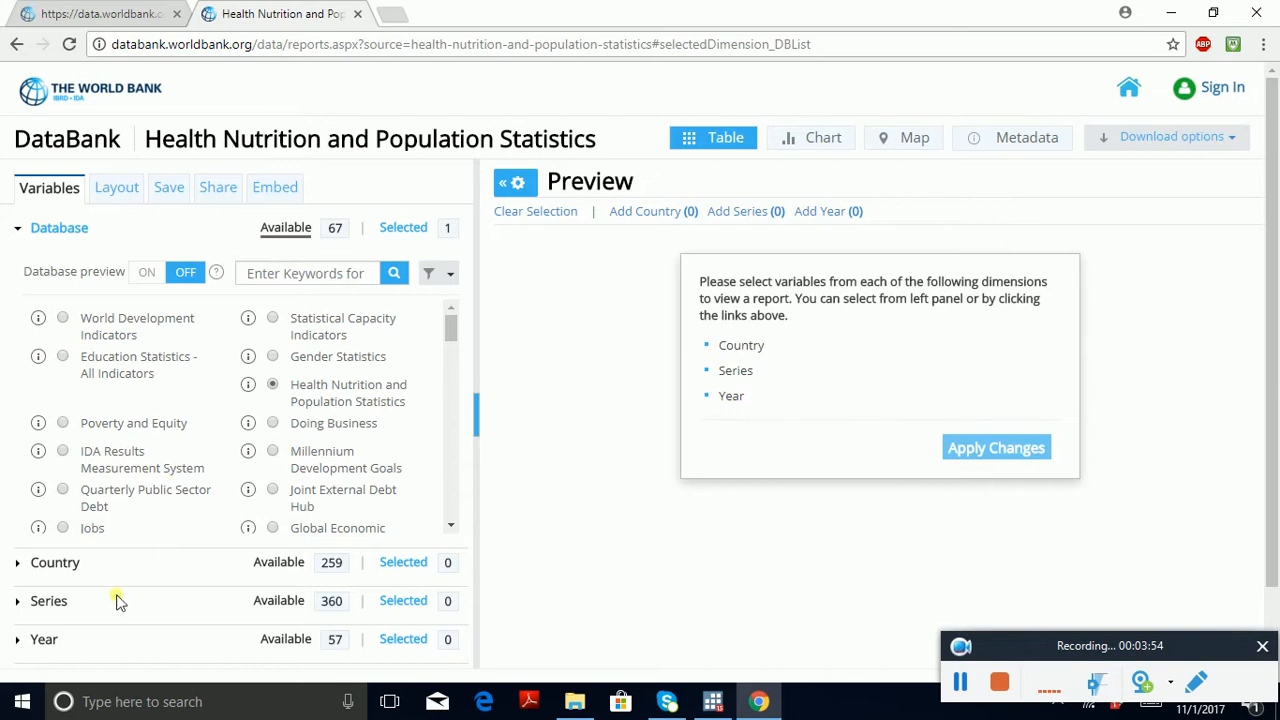
Step: Set the hierarchy of the Country filter to Region
click(57, 563)
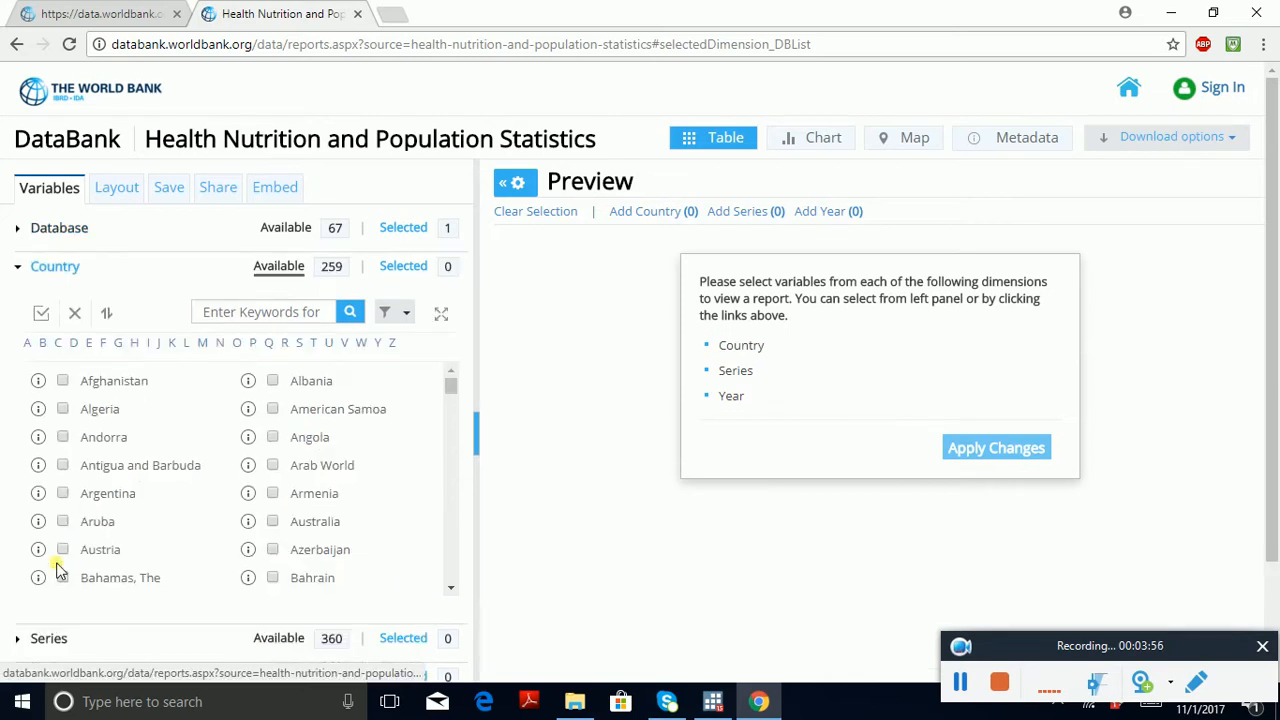
click(406, 316)
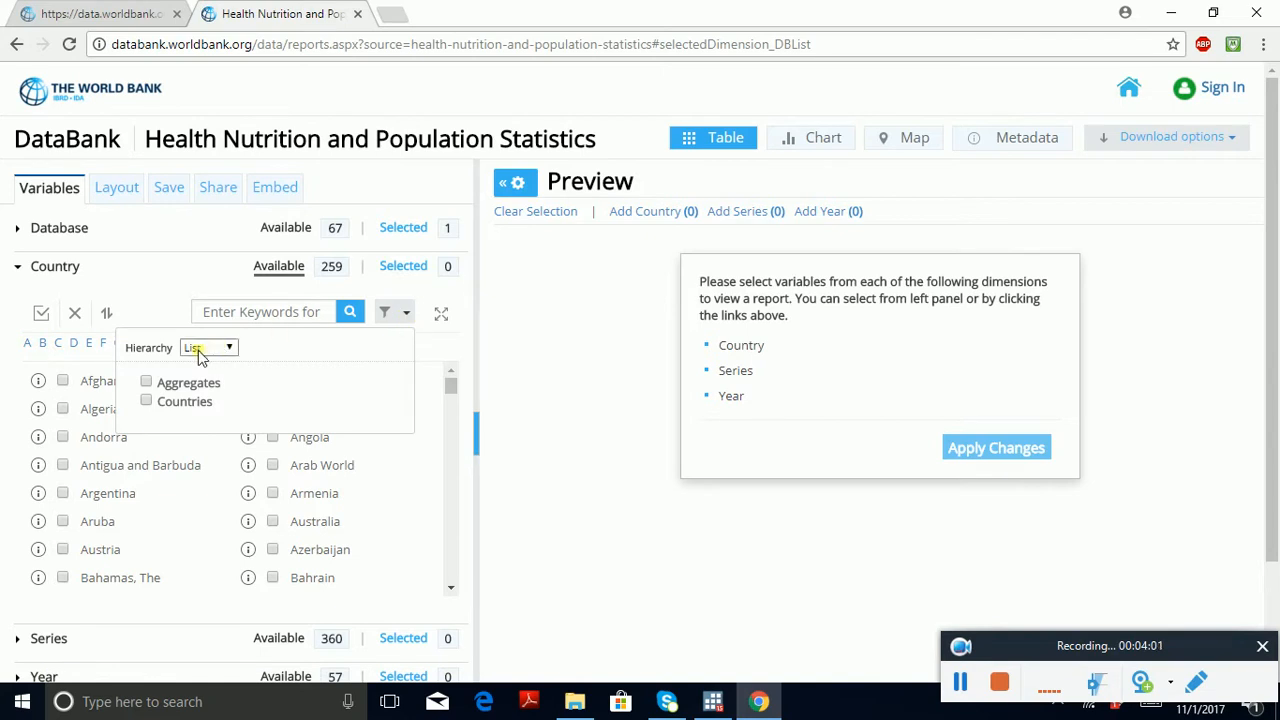
click(229, 351)
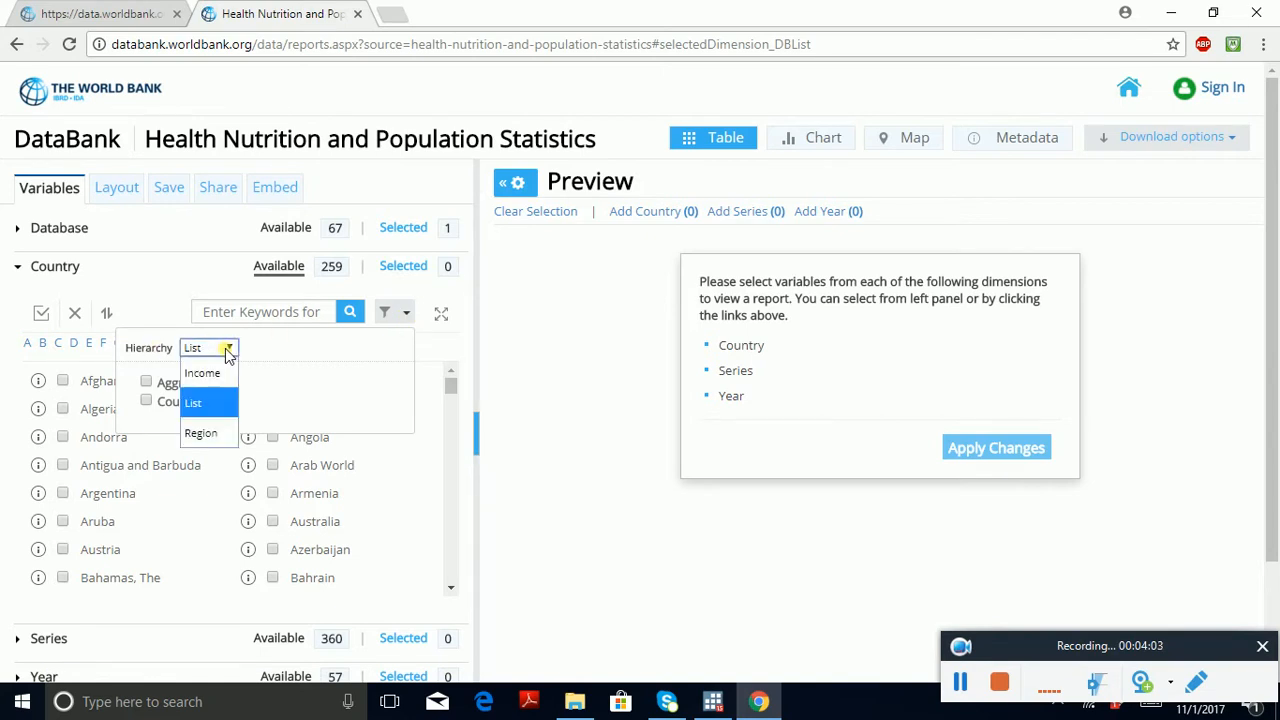
click(203, 434)
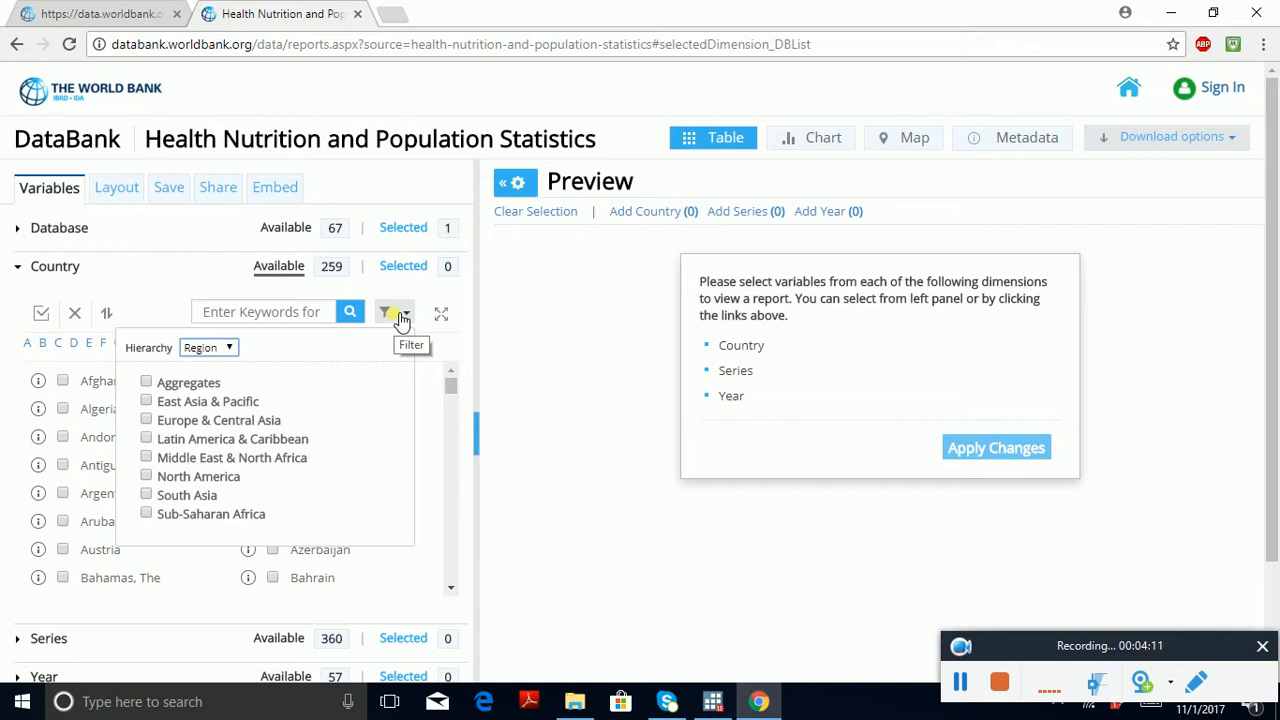
click(226, 348)
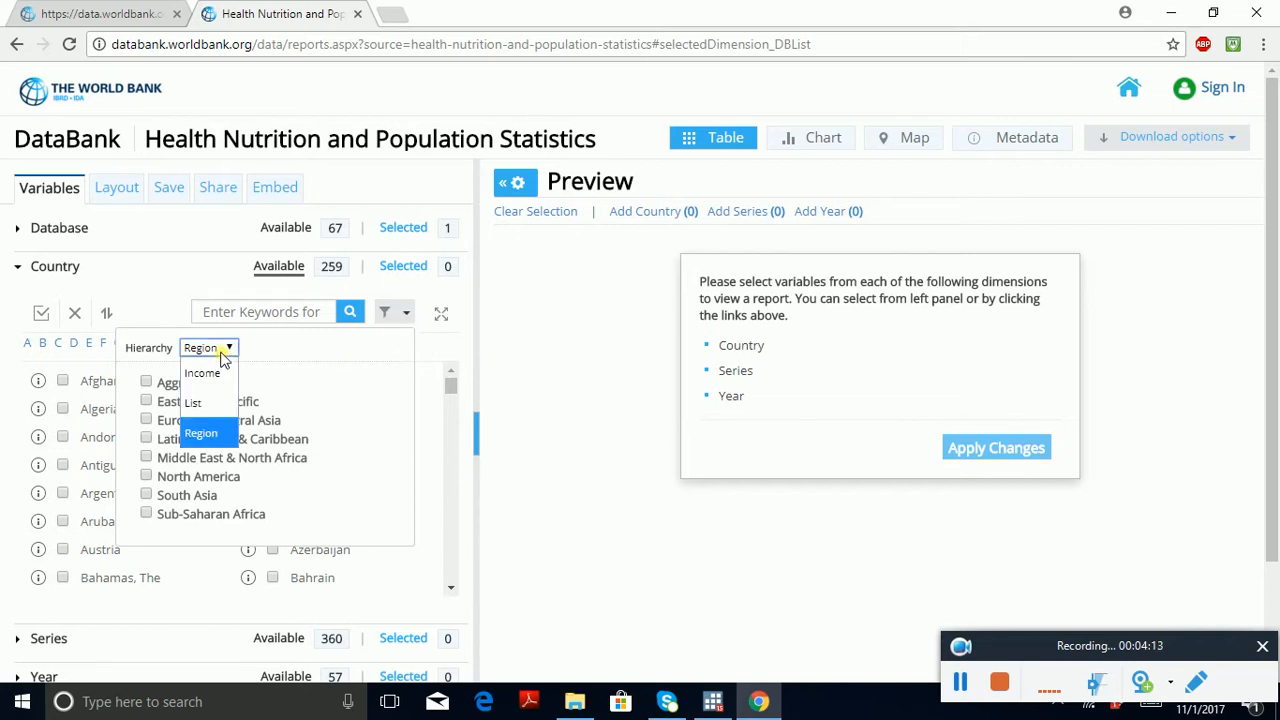
click(210, 437)
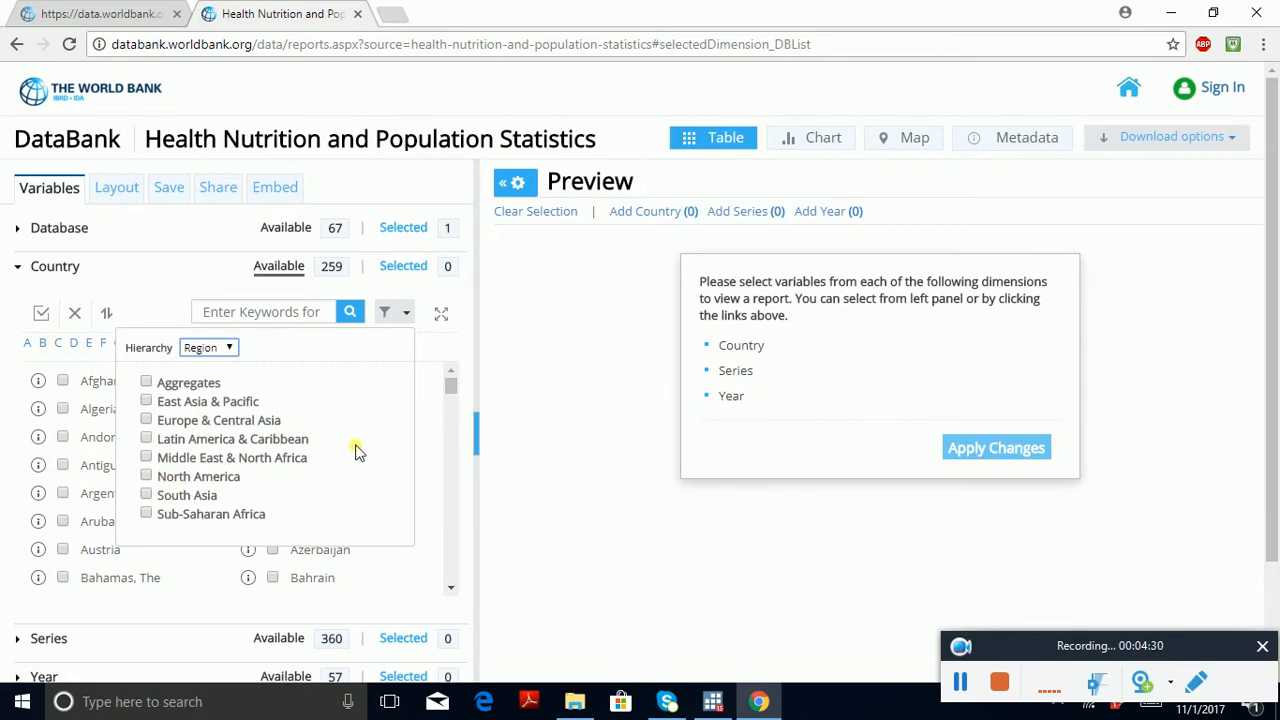
Step: Filter the countries to East Asia & Pacific, Europe & Central Asia, Middle East & North Africa, South Asia and Sub-Saharan Africa, and select them all
click(147, 422)
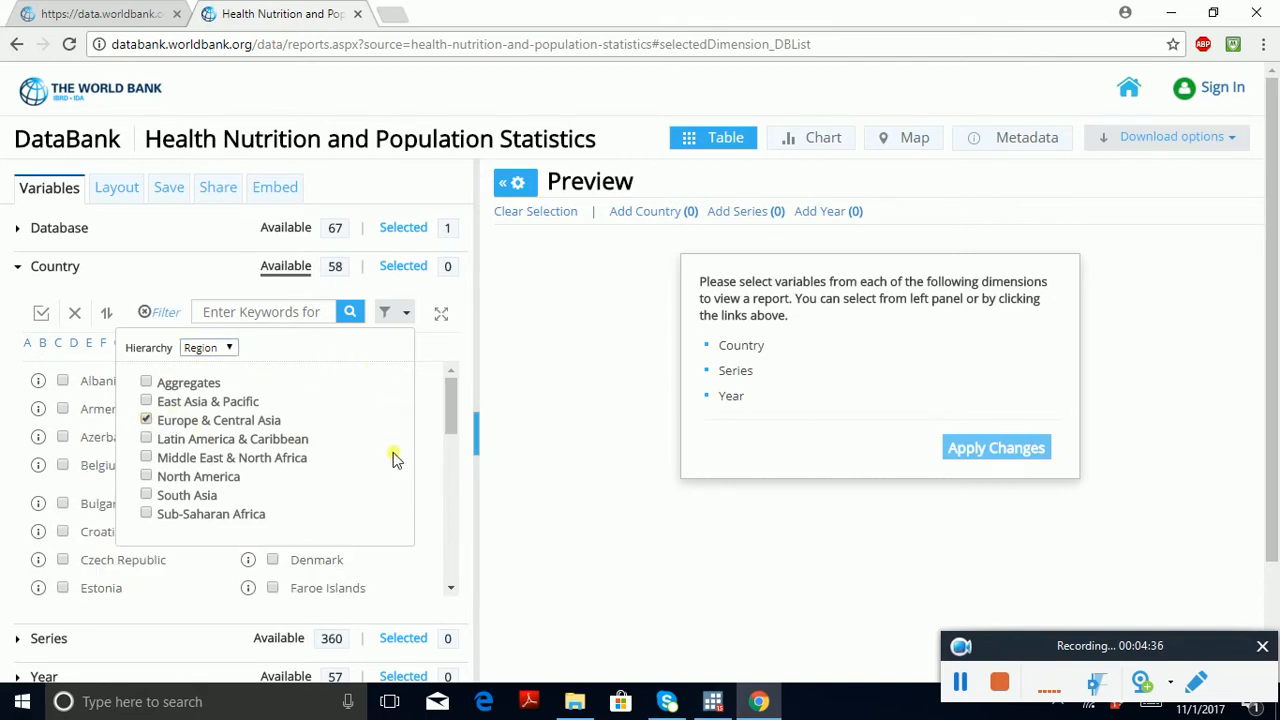
click(149, 459)
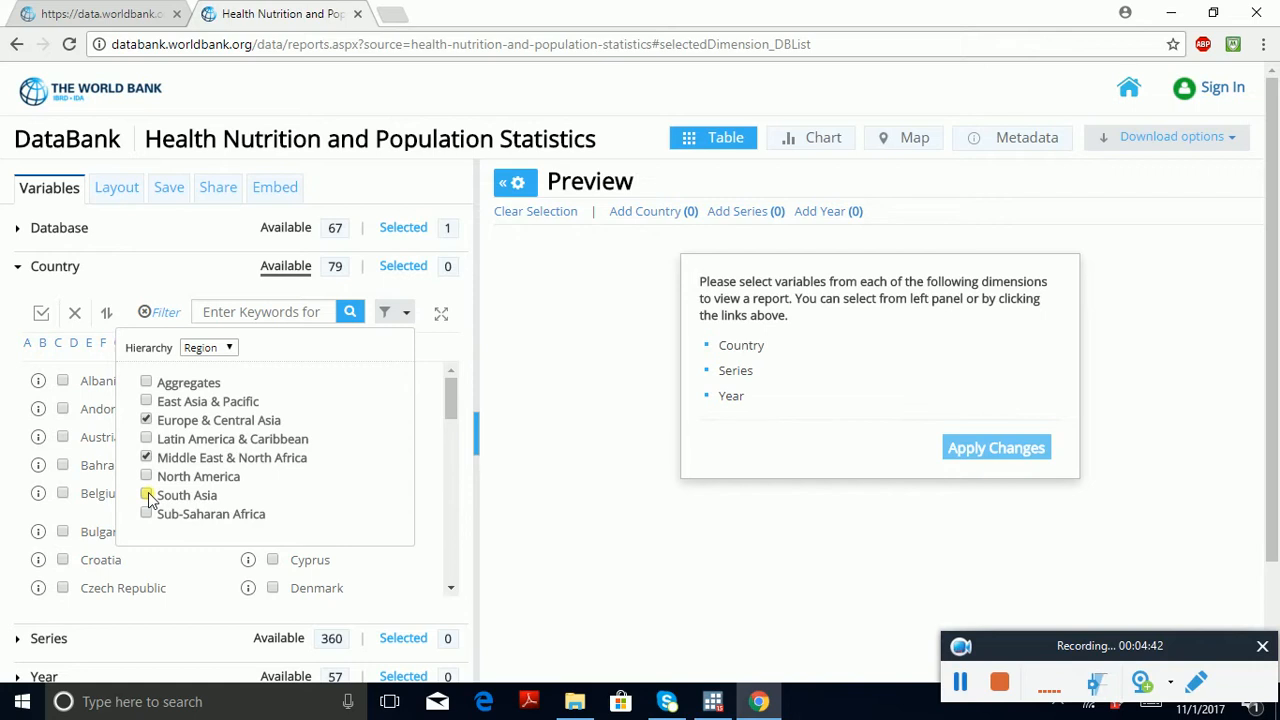
click(148, 496)
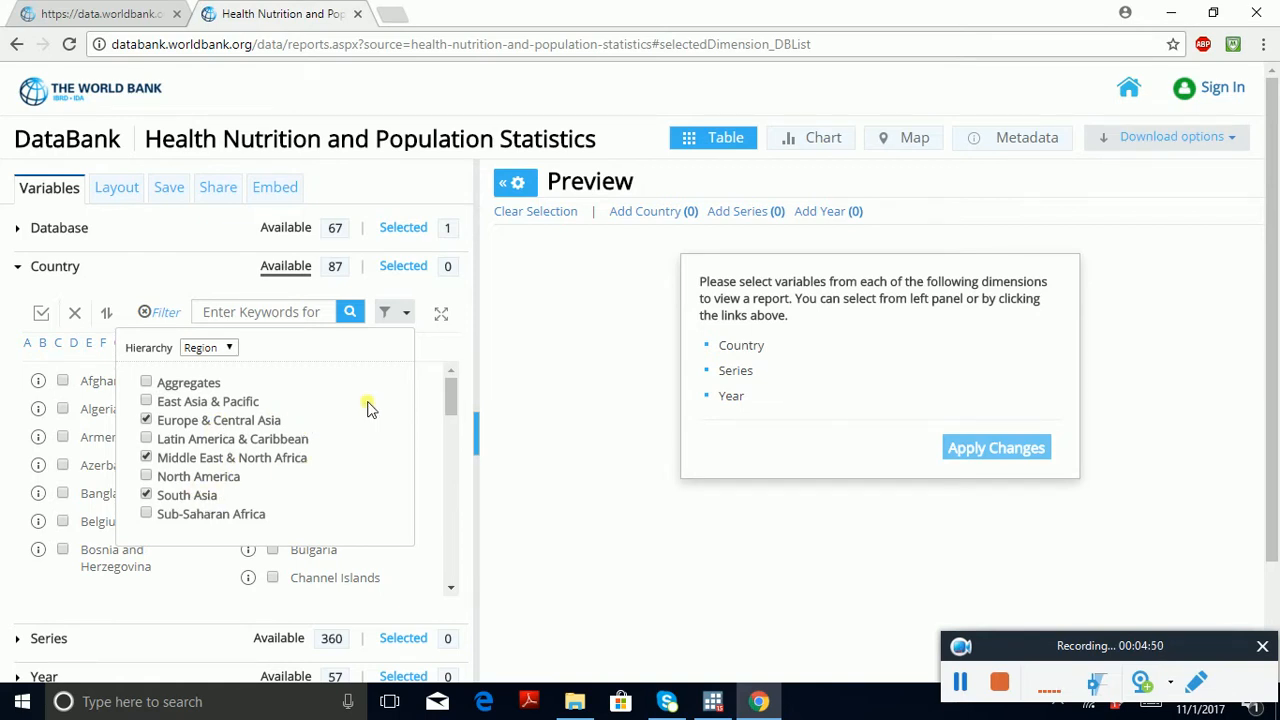
click(146, 515)
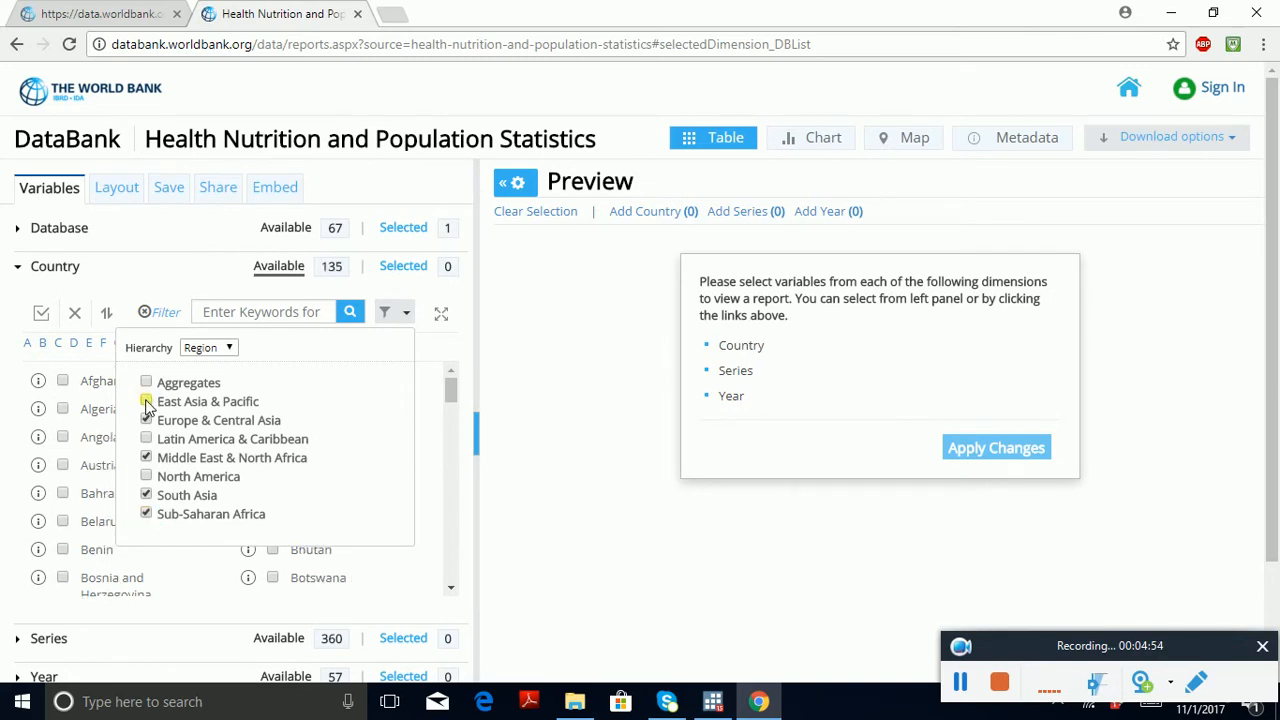
click(146, 402)
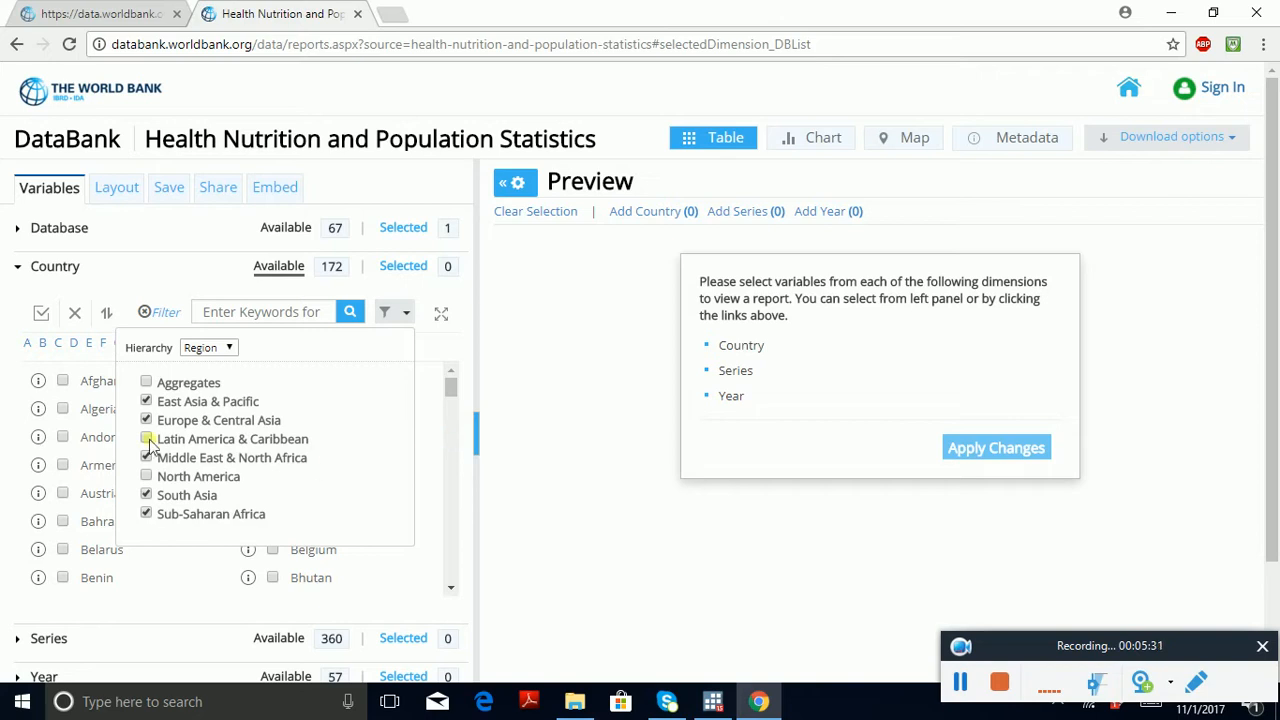
click(42, 316)
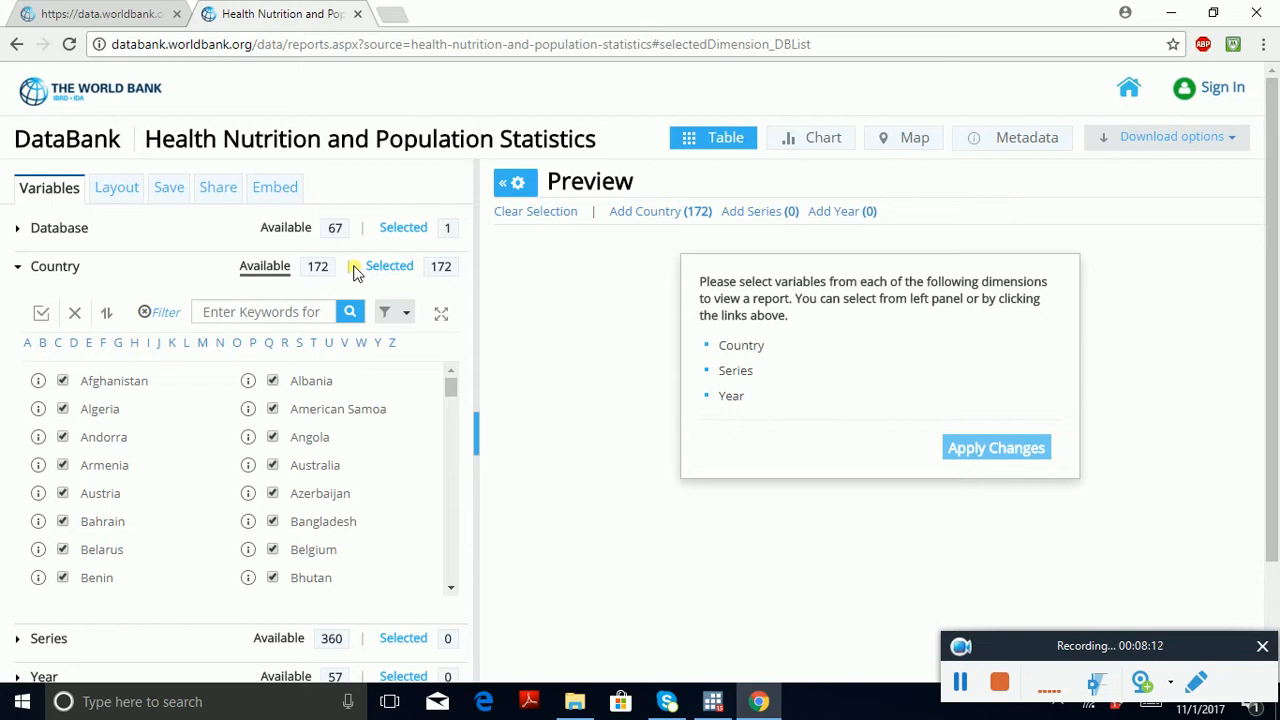
Step: Add the series Health expenditure, total (% of GDP) to the report's selection
click(62, 646)
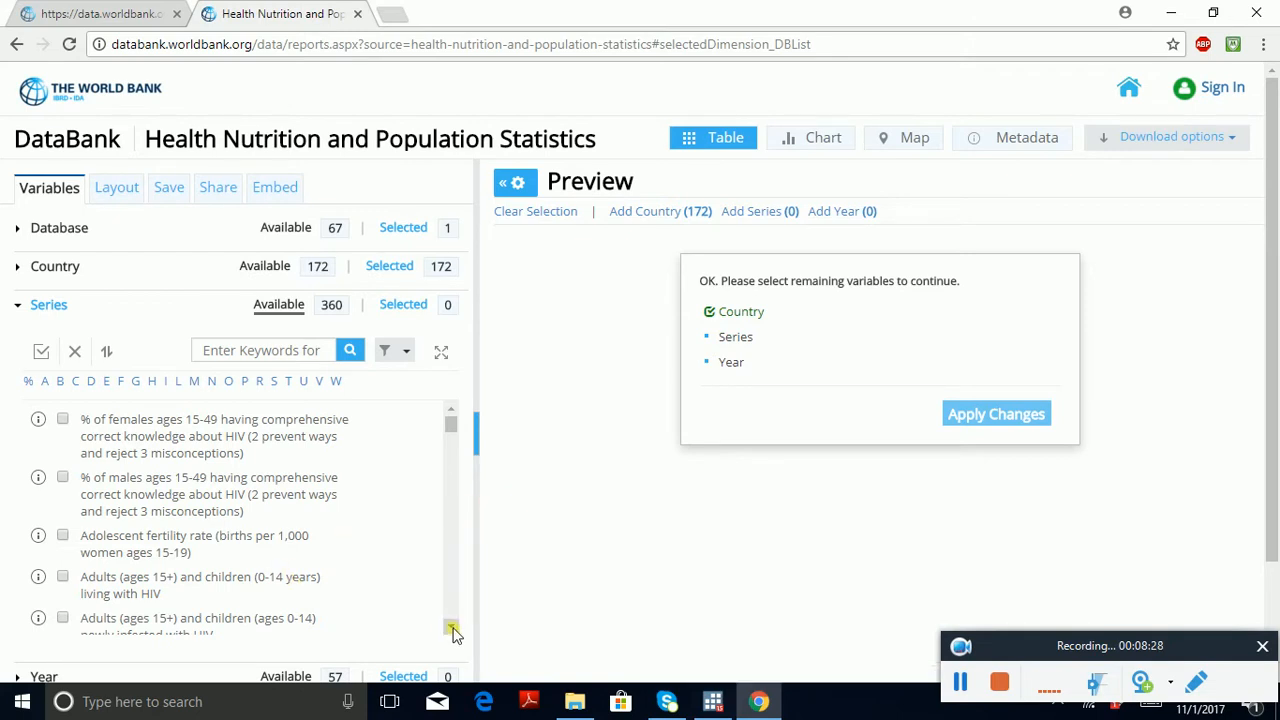
drag(452, 630, 453, 626)
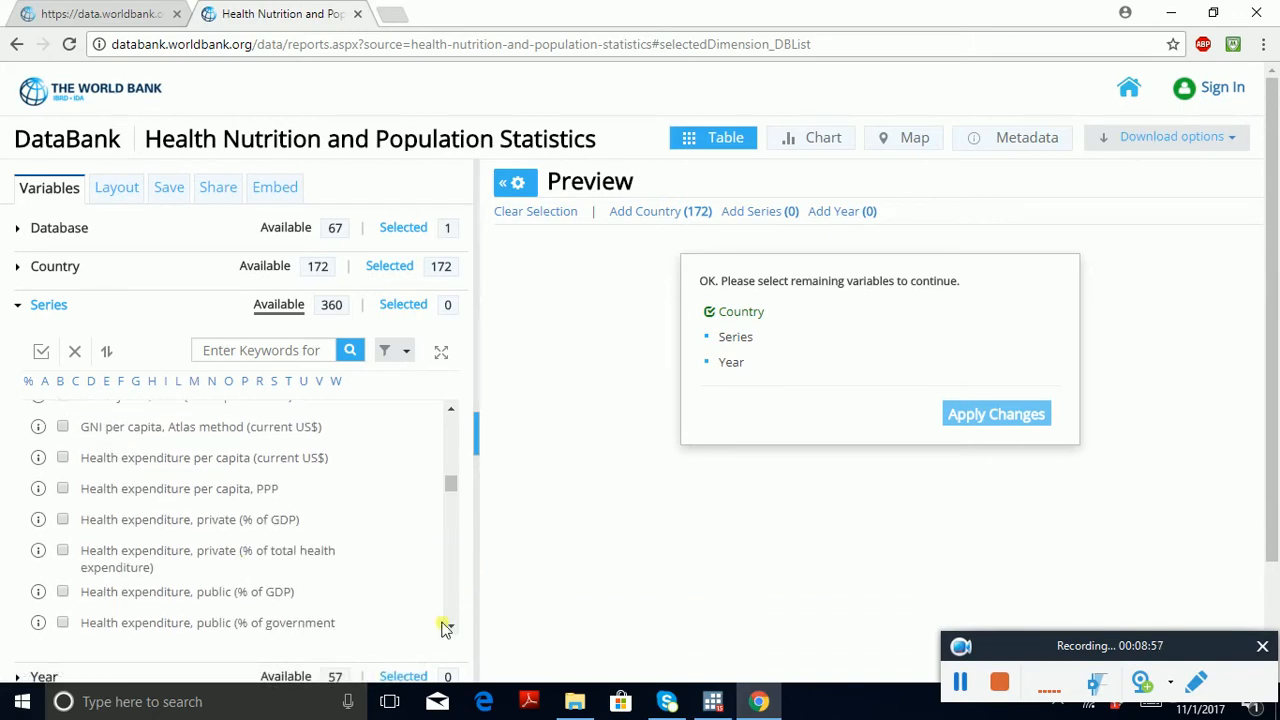
drag(450, 628, 452, 633)
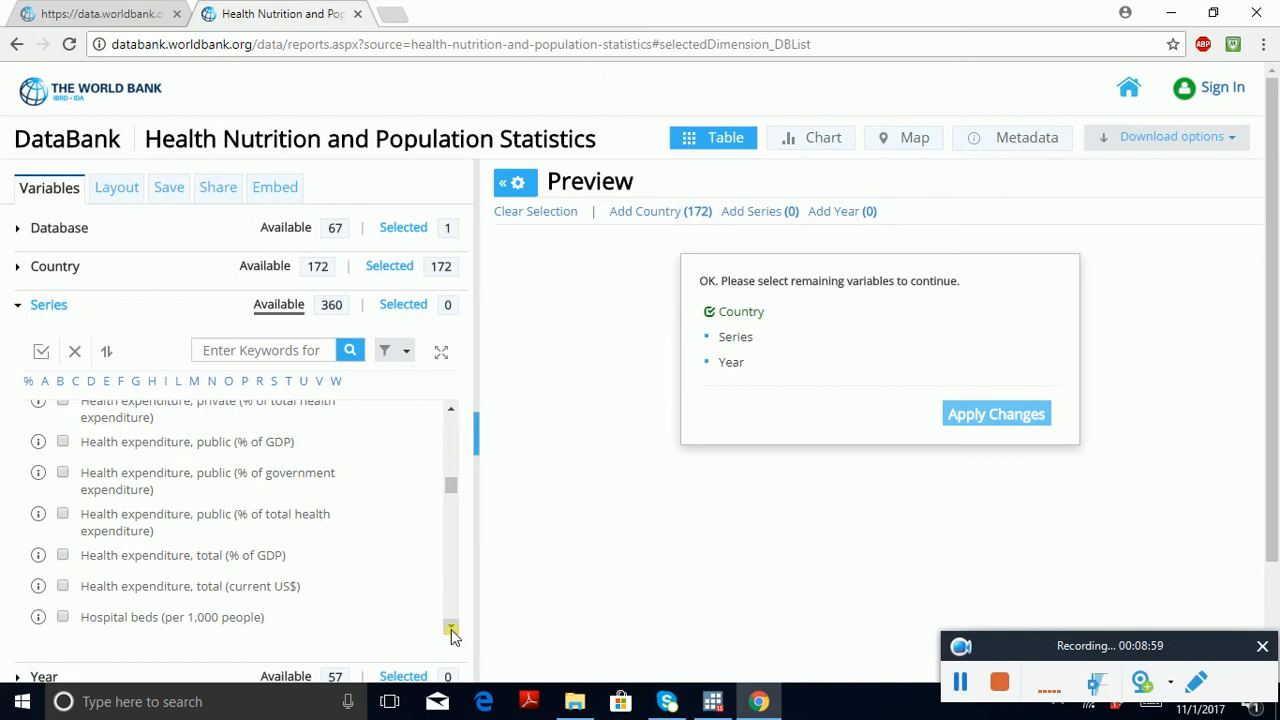
click(62, 556)
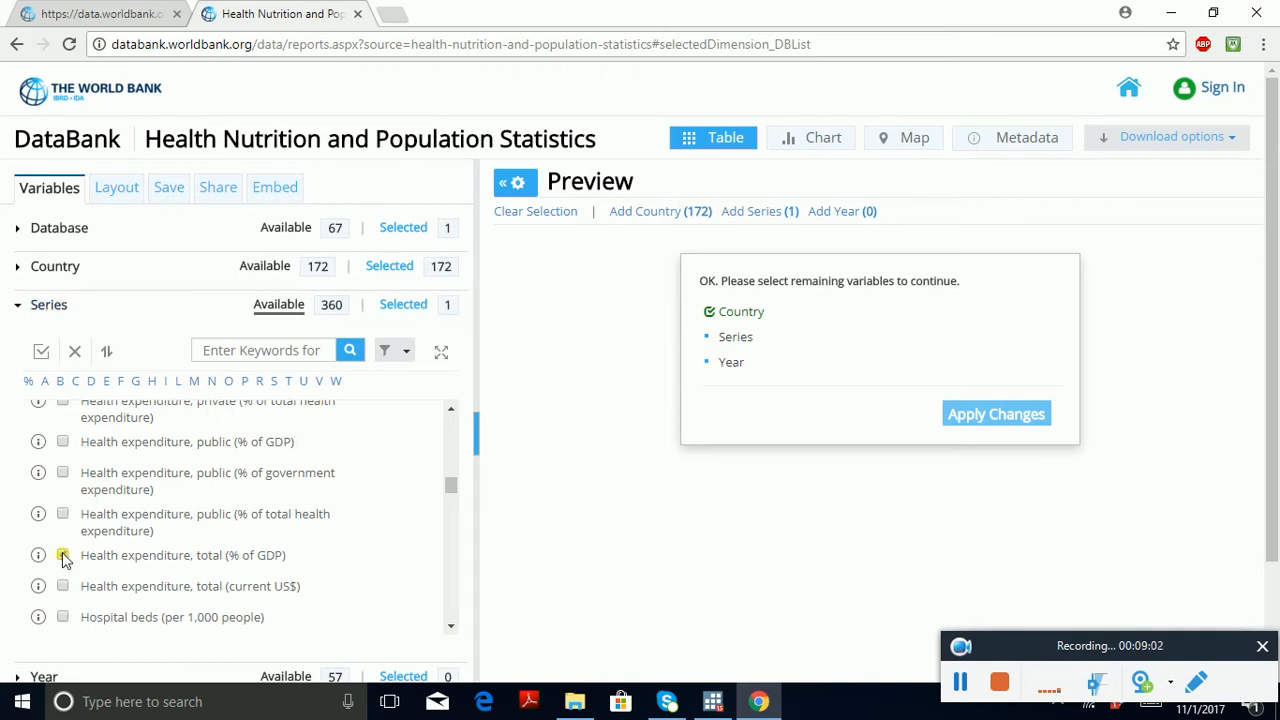
Step: Add the series Improved water source (% of population with access) to the selection
click(450, 628)
click(451, 628)
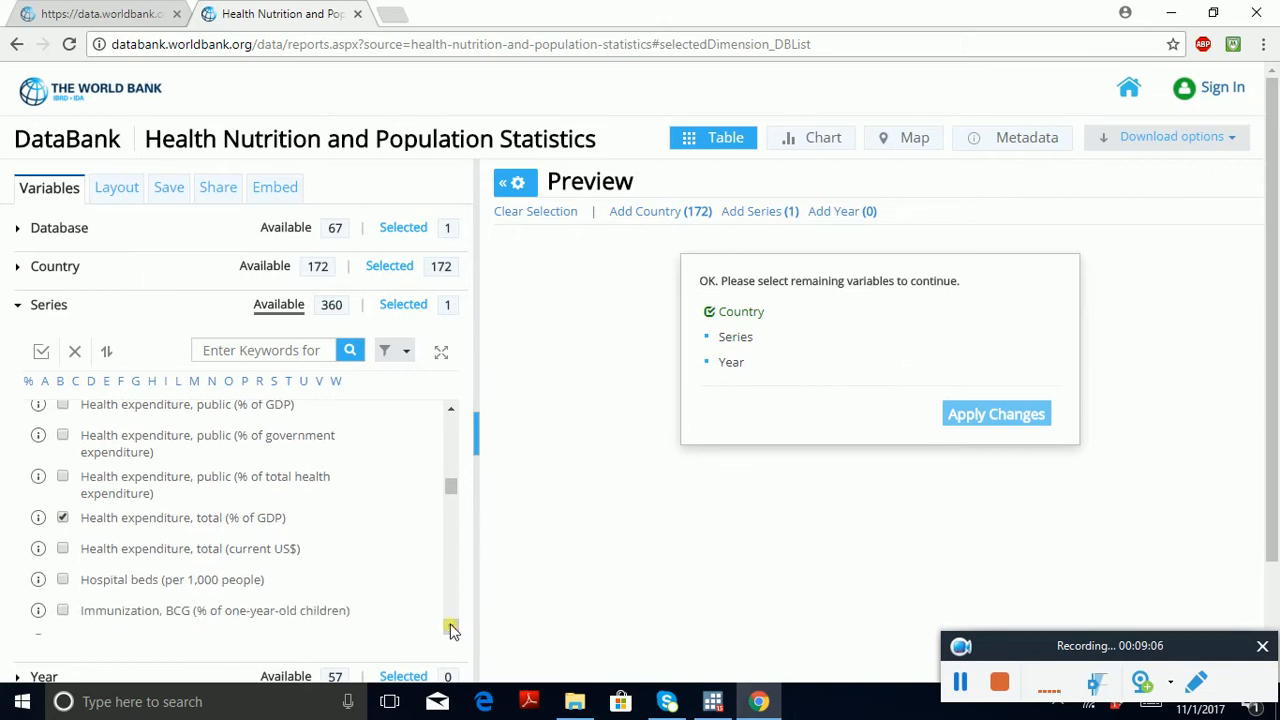
click(451, 628)
click(451, 628)
click(451, 628)
click(451, 628)
click(451, 628)
click(451, 628)
click(451, 628)
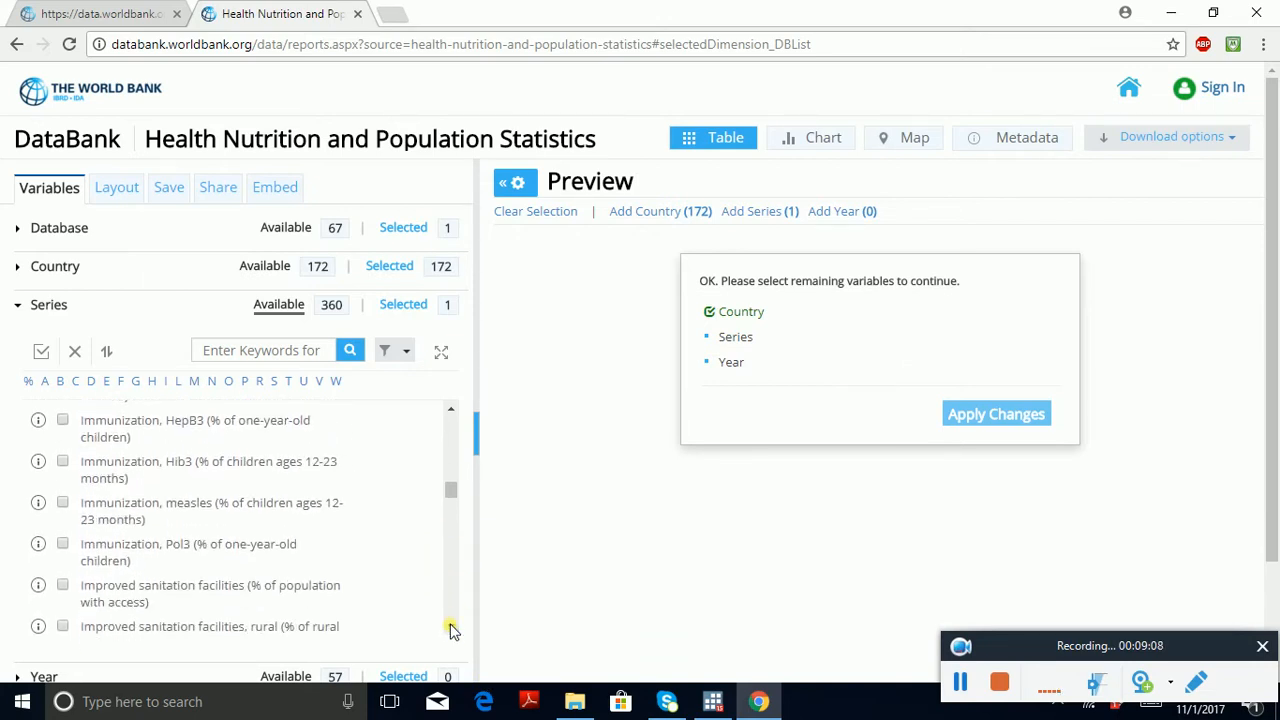
click(451, 628)
click(451, 628)
click(451, 628)
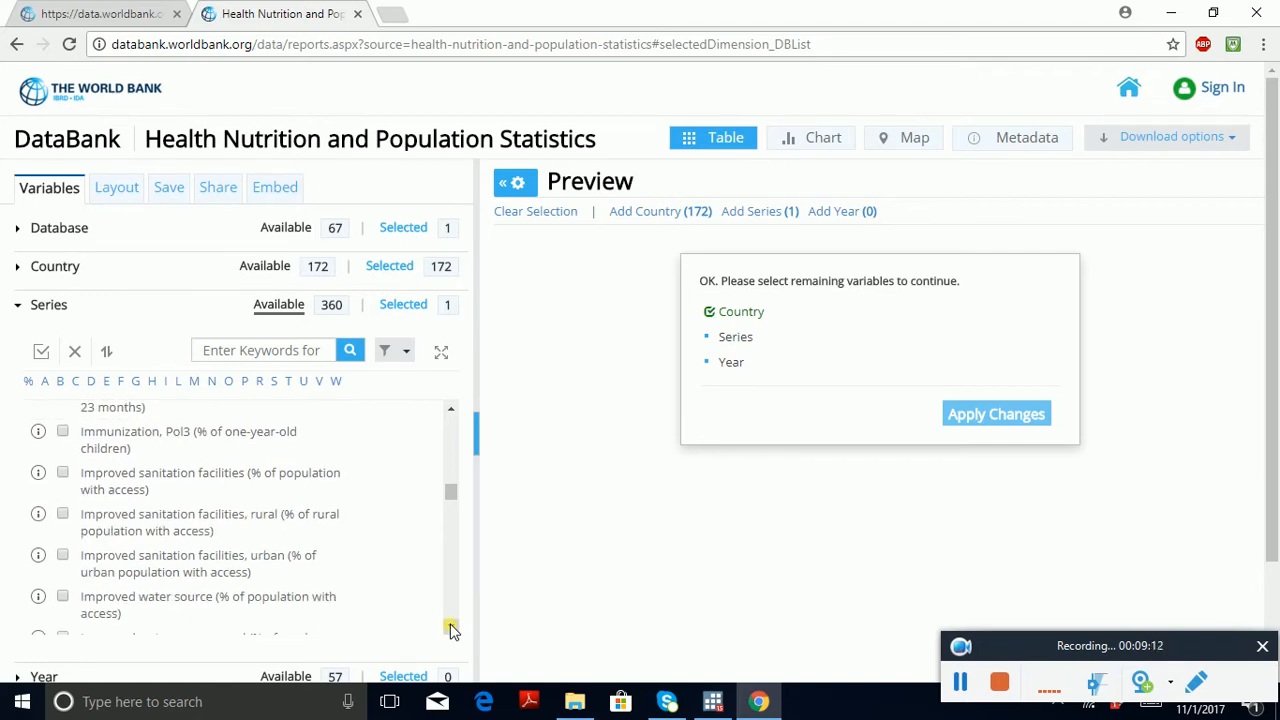
click(451, 628)
click(451, 628)
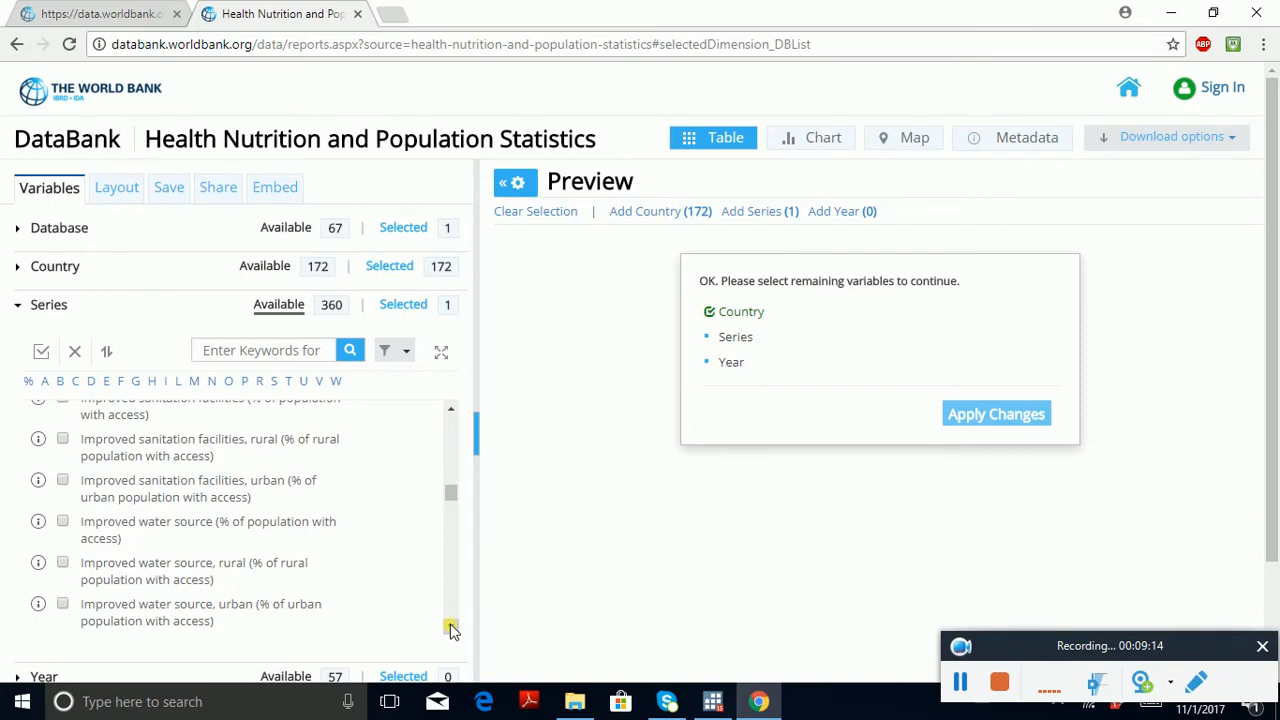
click(451, 628)
click(451, 628)
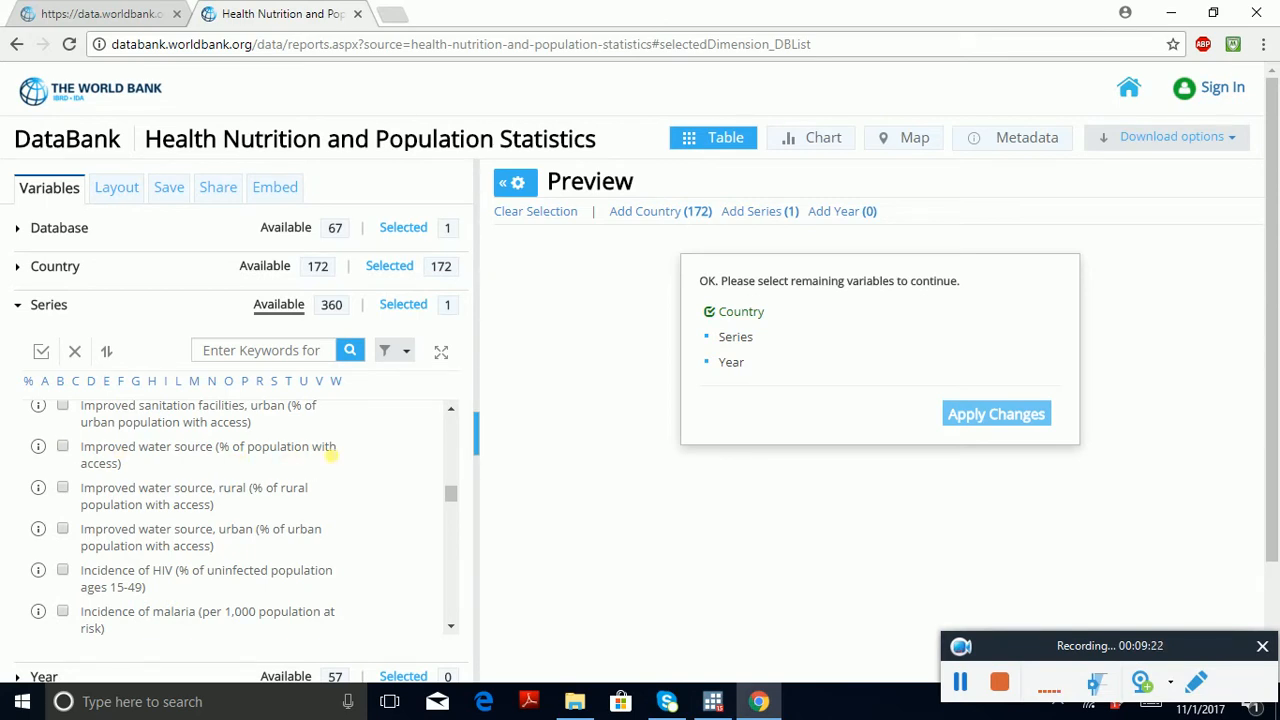
click(63, 447)
Step: Add the series Prevalence of overweight, female (% of female adults) and Prevalence of overweight, male (% of male adults) to the selection
click(451, 627)
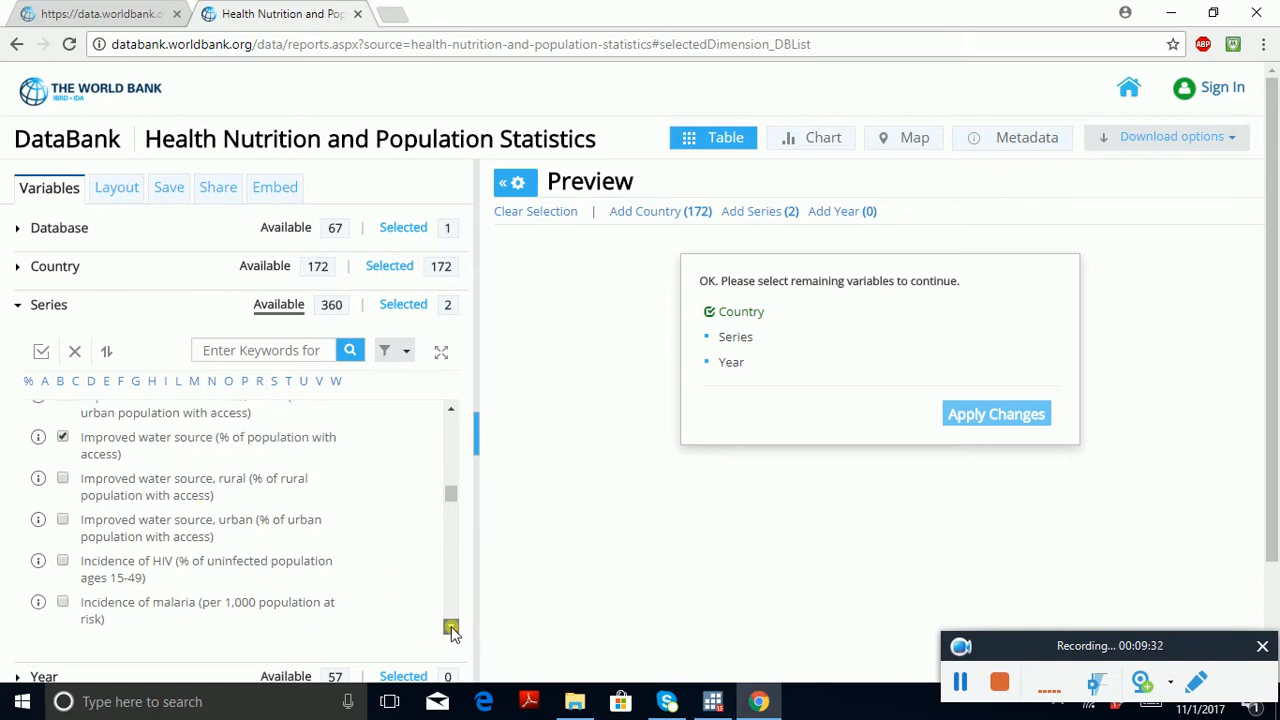
click(451, 627)
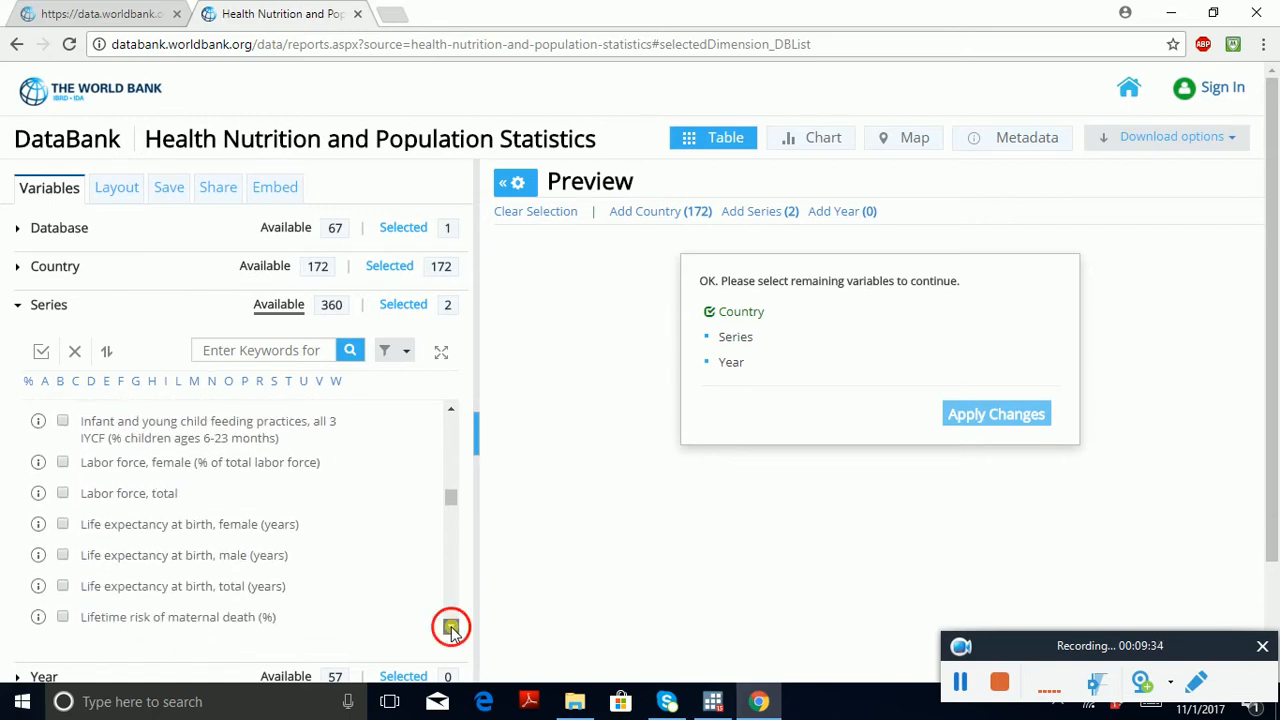
click(451, 627)
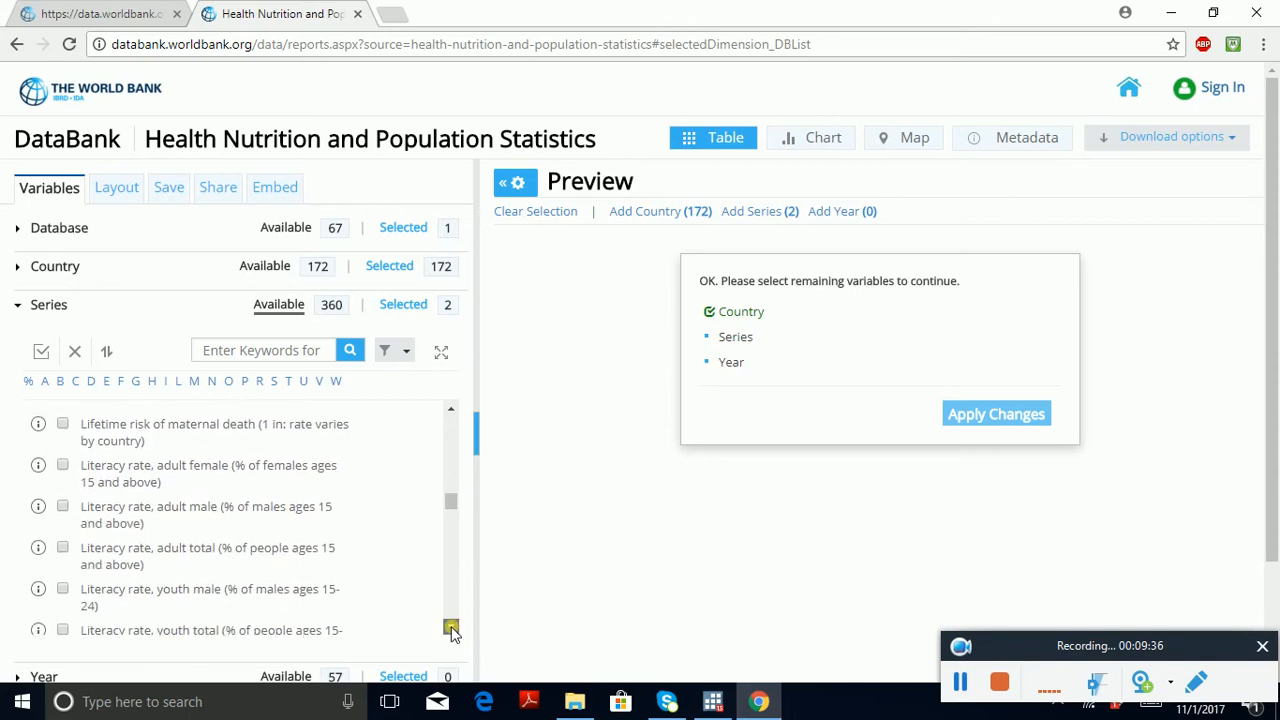
click(451, 627)
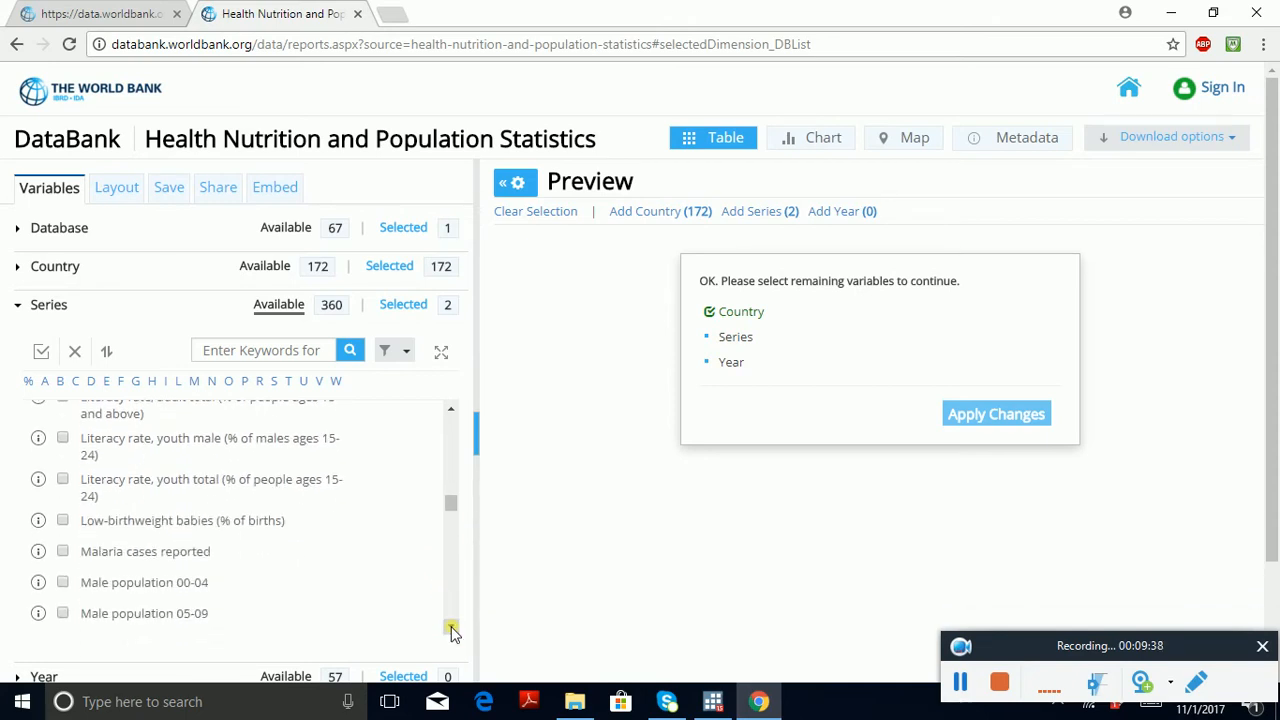
click(451, 627)
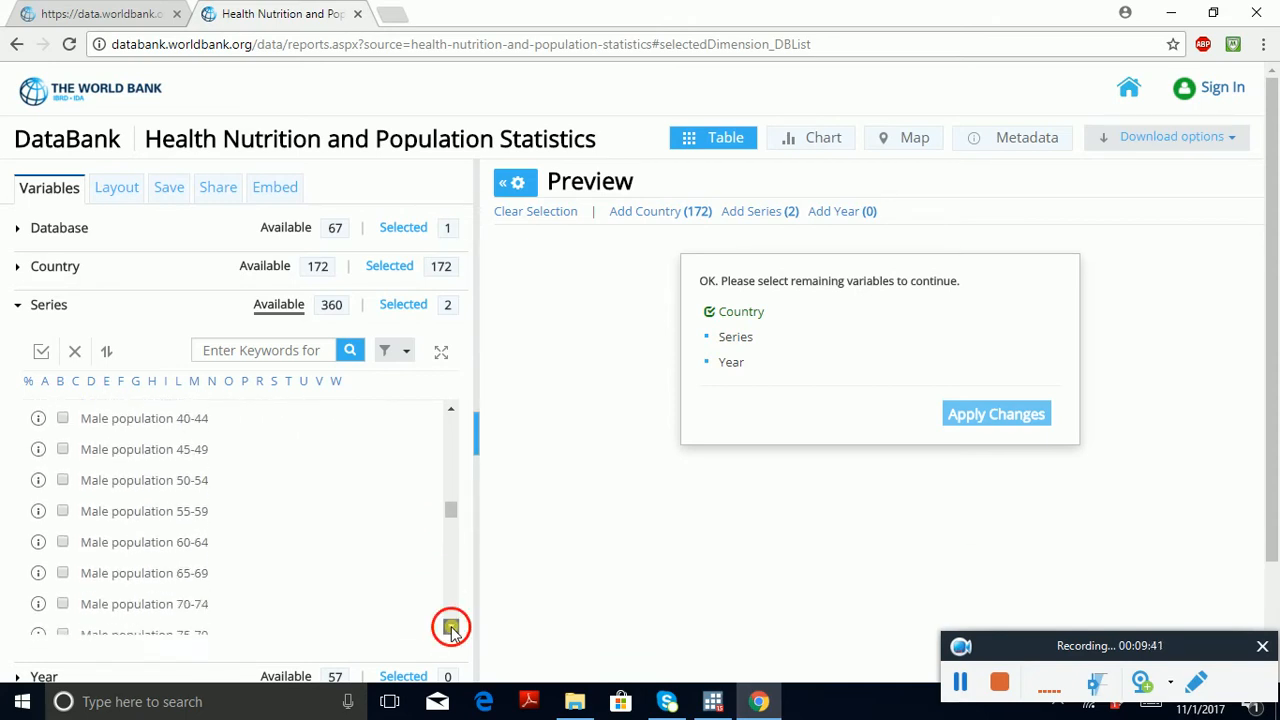
click(451, 627)
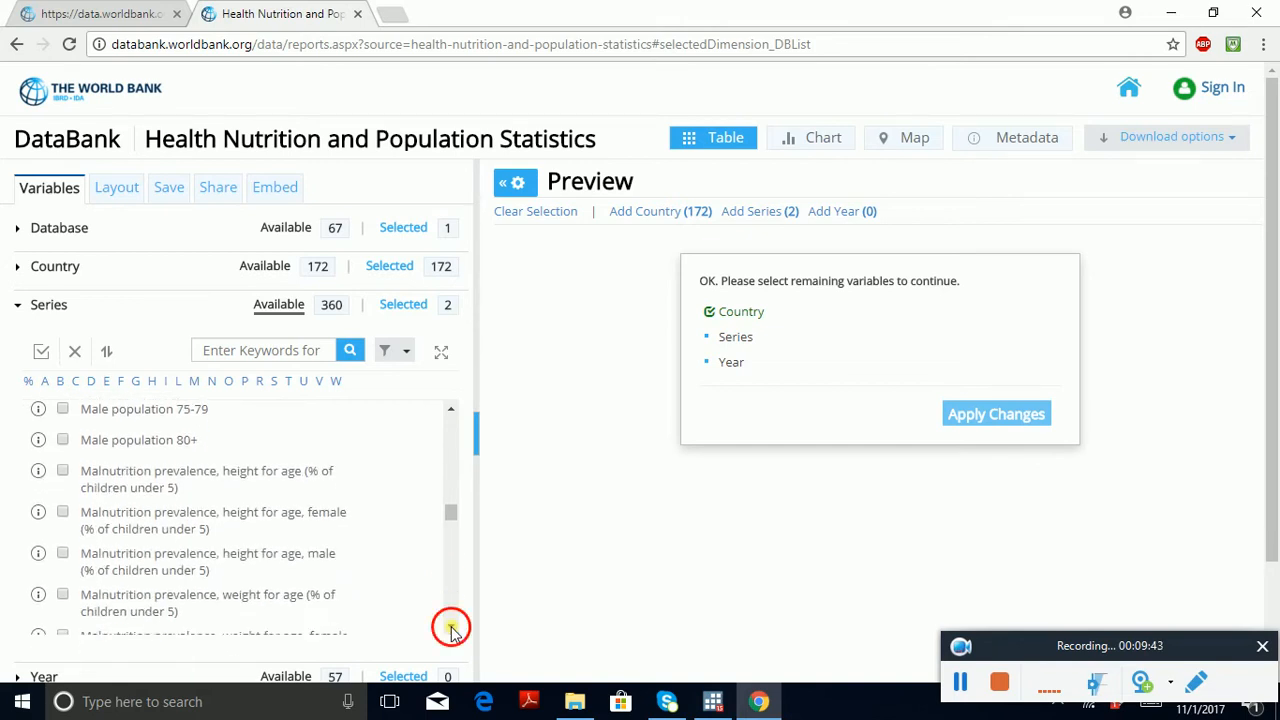
click(451, 627)
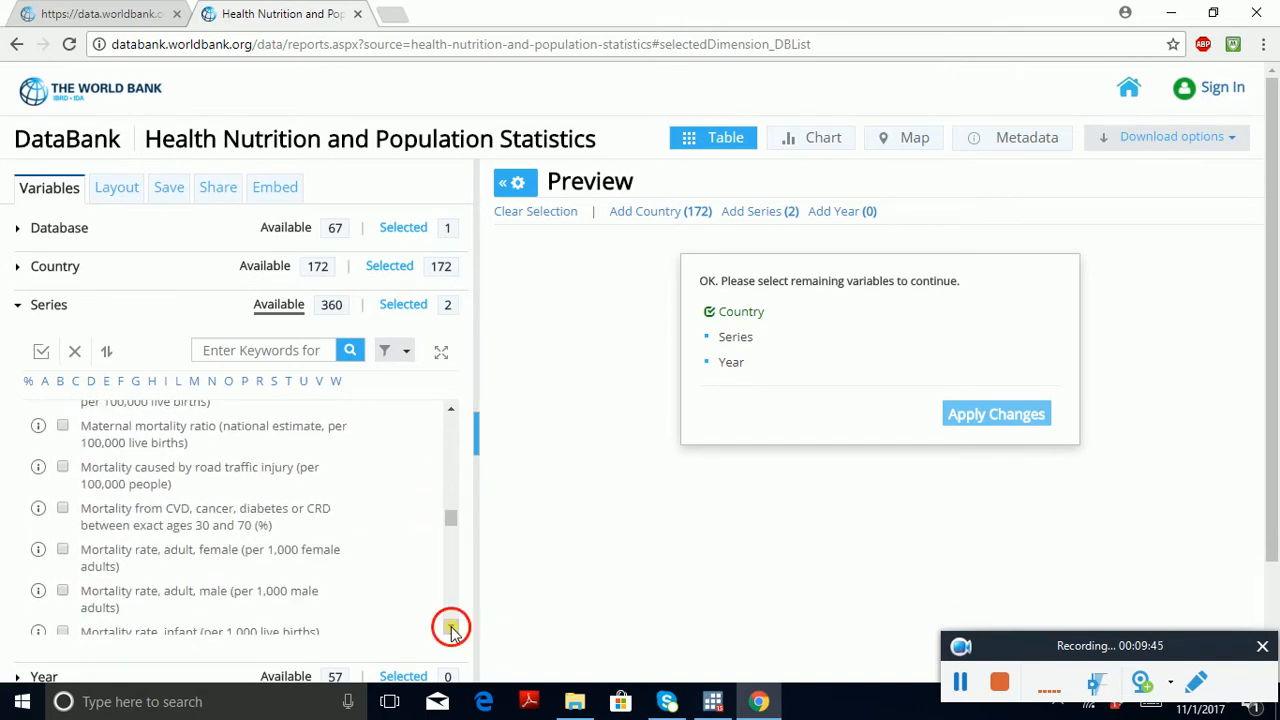
click(451, 627)
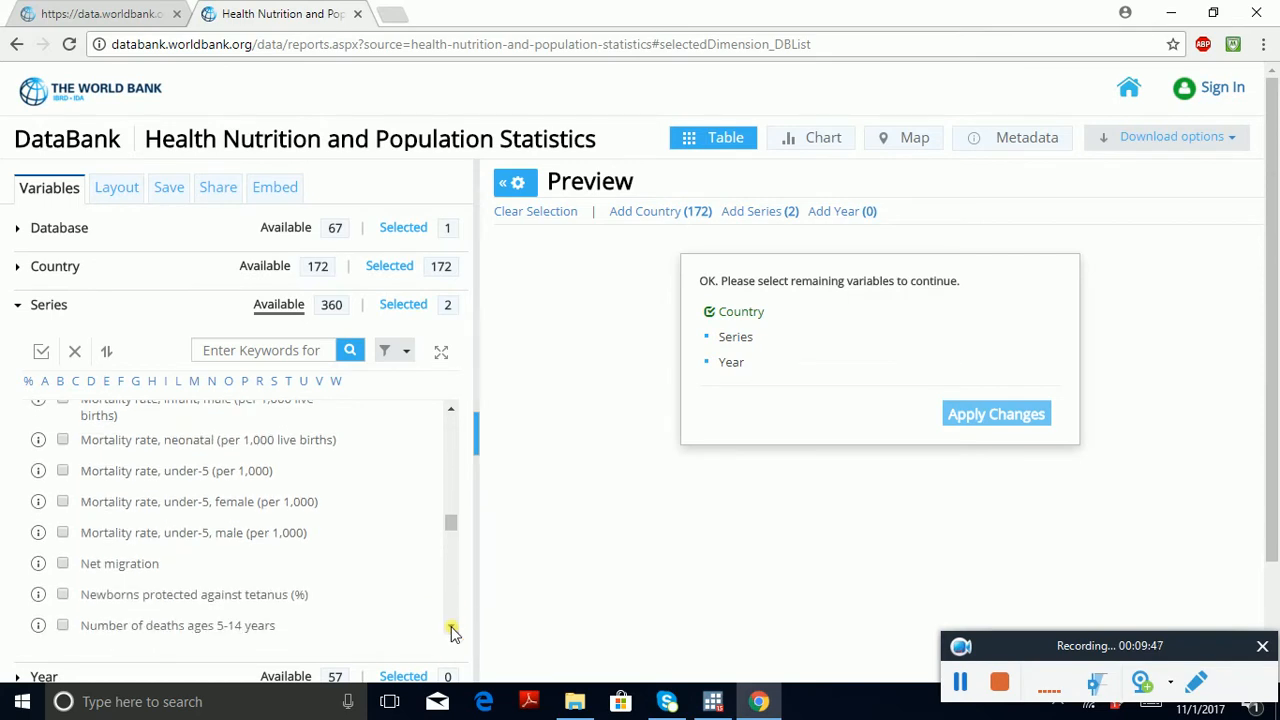
click(451, 627)
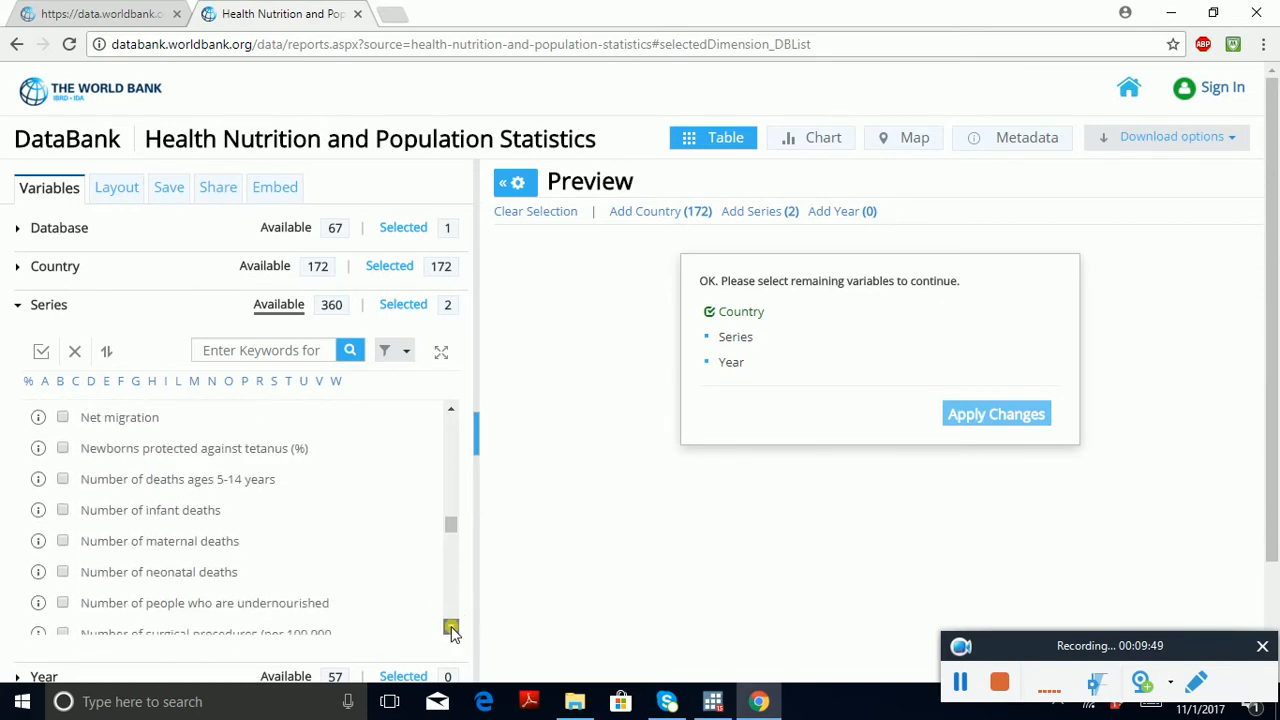
click(451, 627)
click(451, 627)
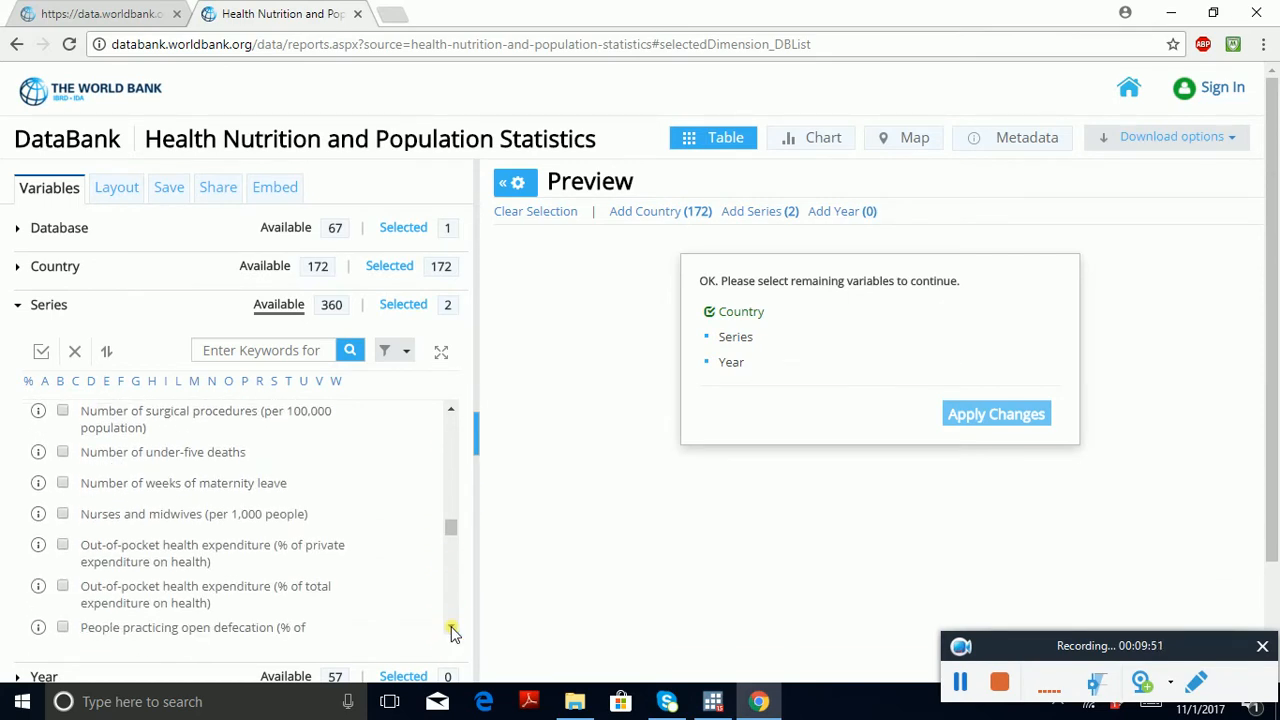
click(451, 627)
click(451, 627)
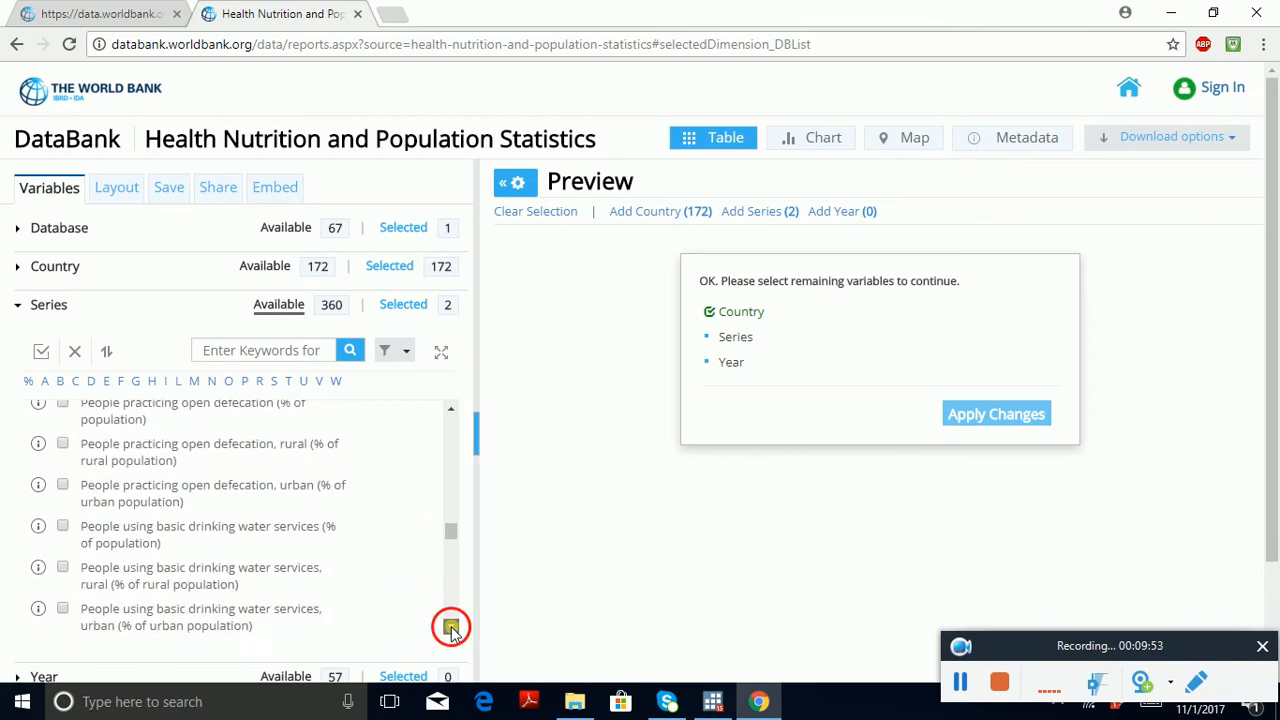
click(451, 627)
click(451, 627)
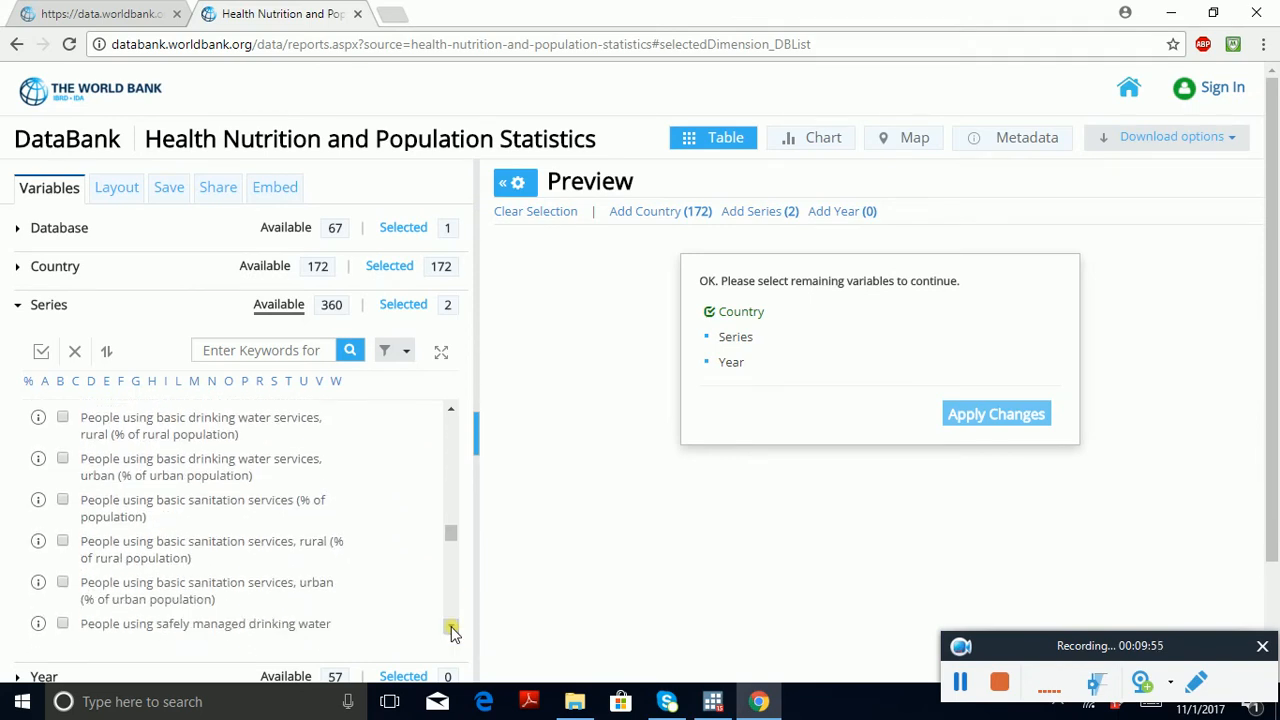
click(451, 627)
click(451, 627)
click(451, 627)
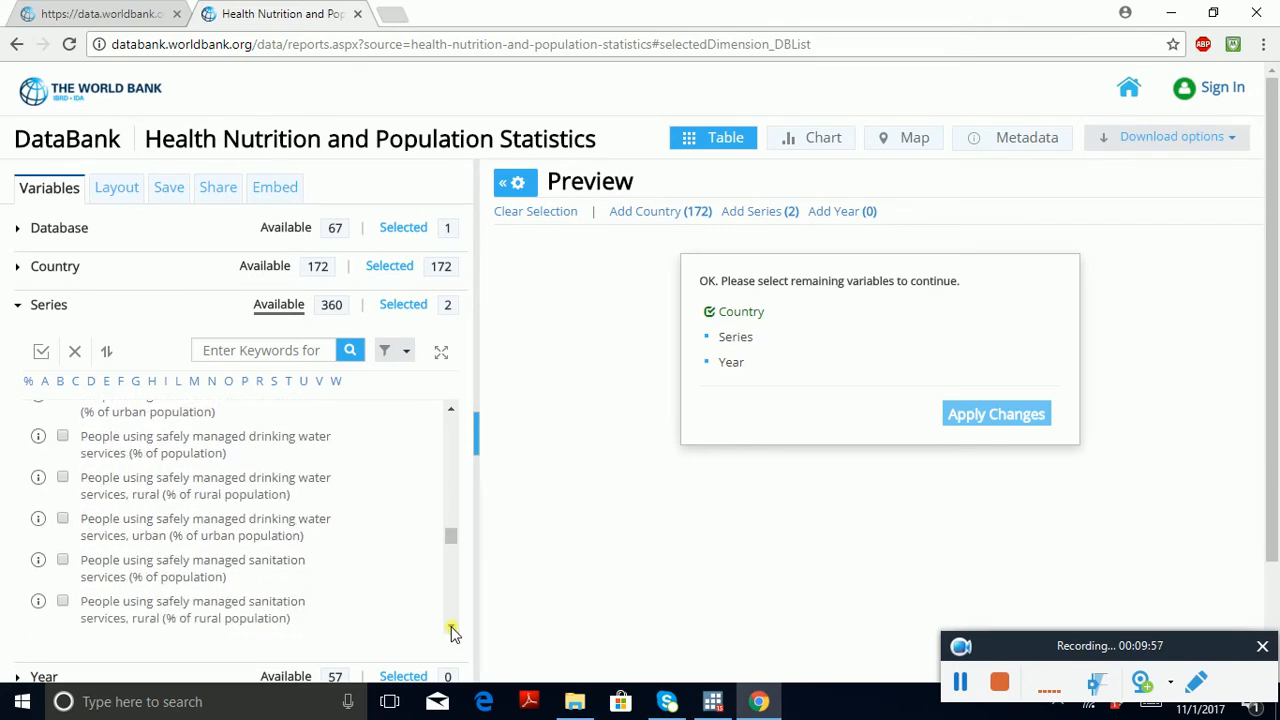
click(451, 627)
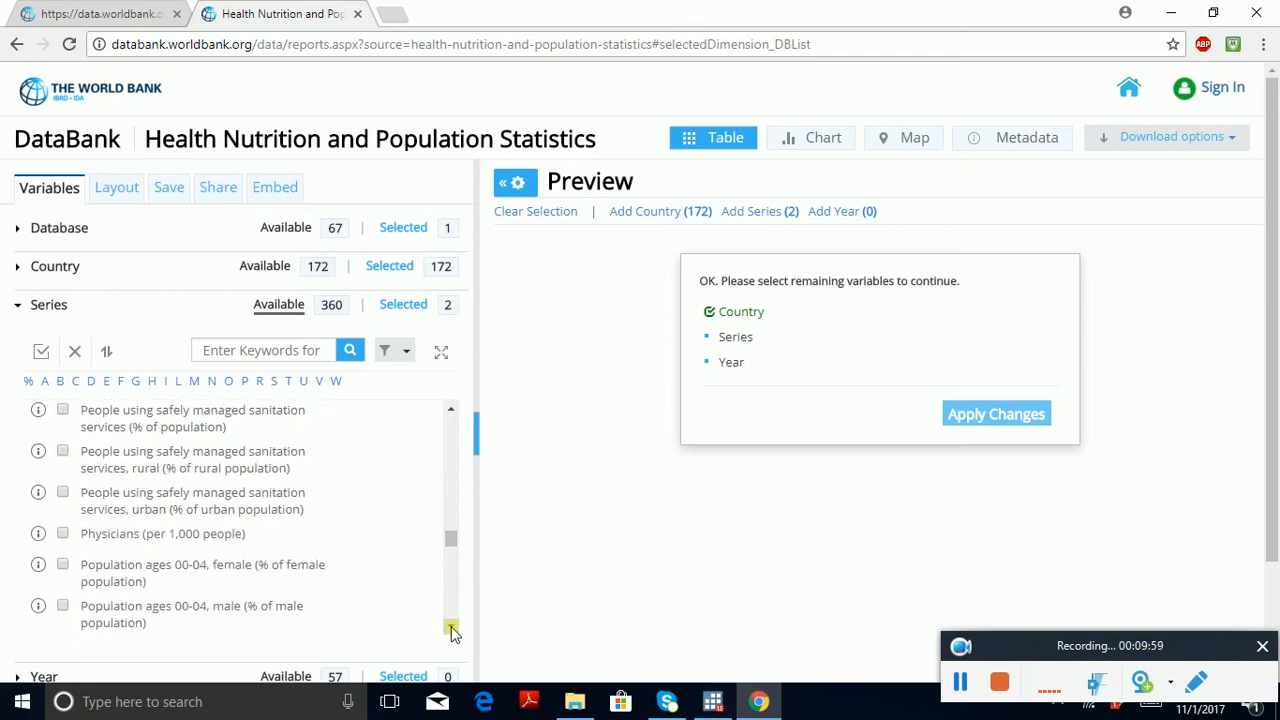
click(451, 627)
click(451, 627)
click(451, 627)
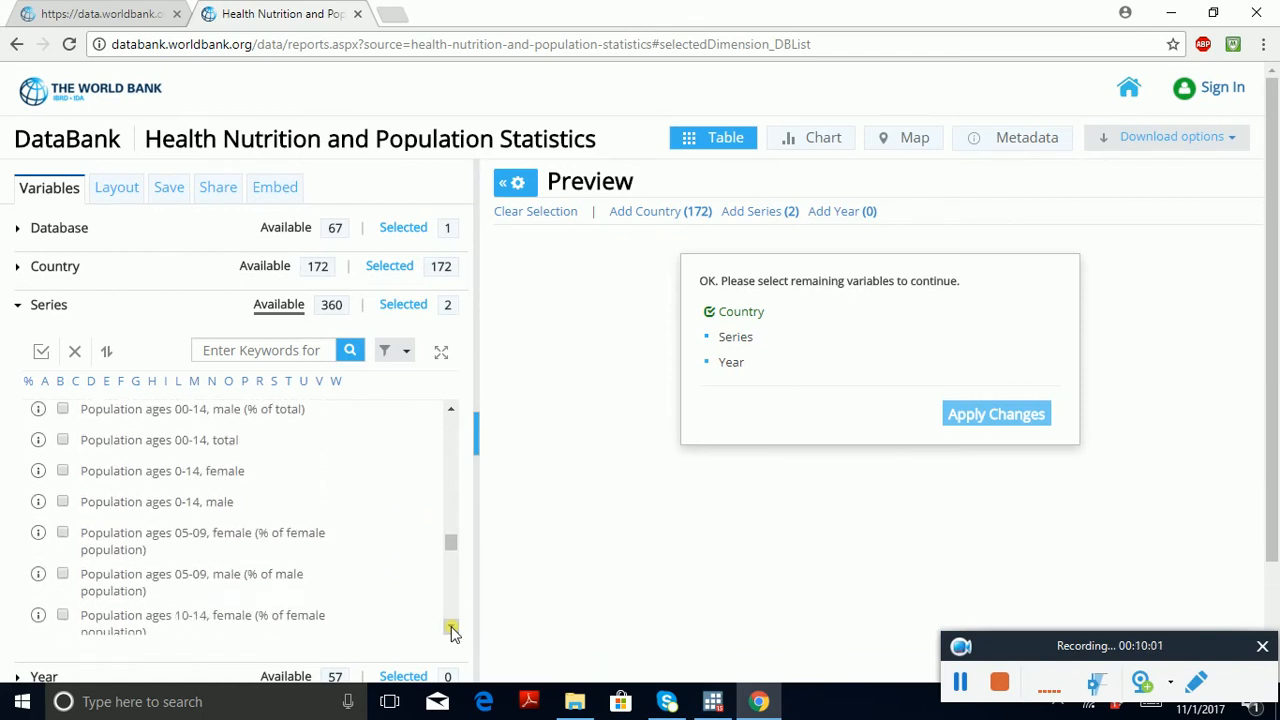
click(451, 627)
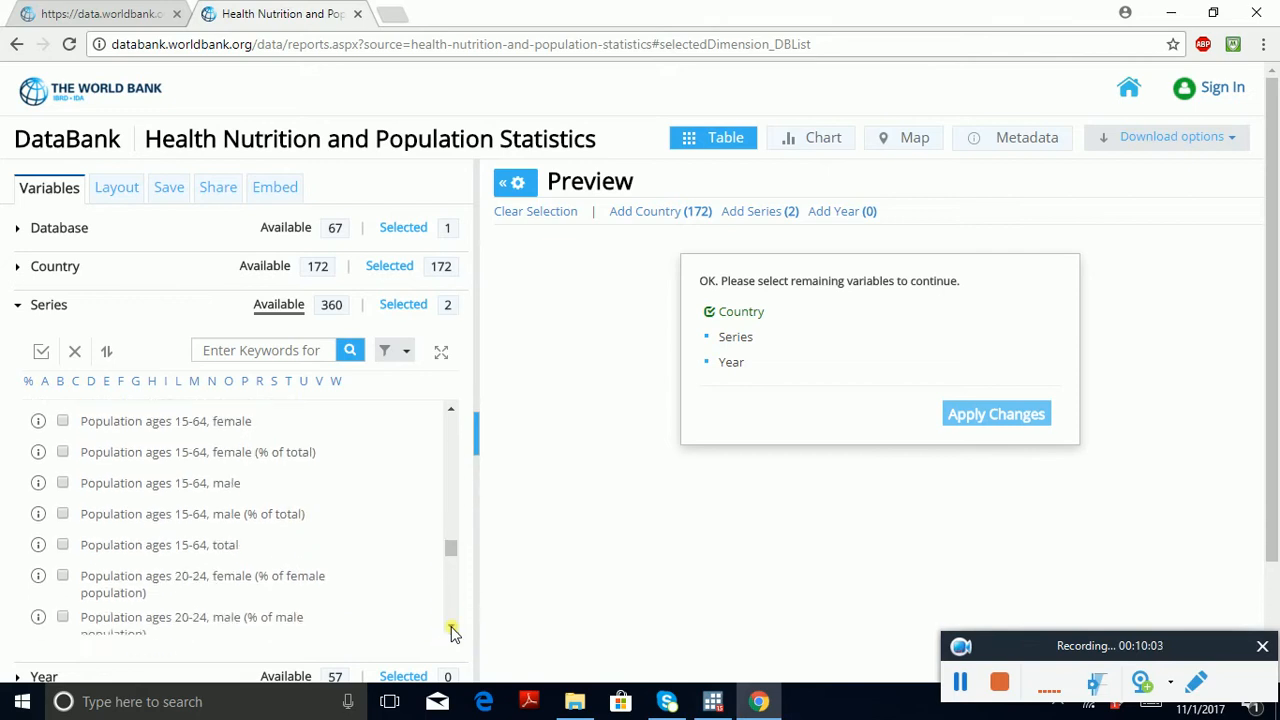
click(451, 627)
click(451, 627)
click(451, 627)
click(451, 627)
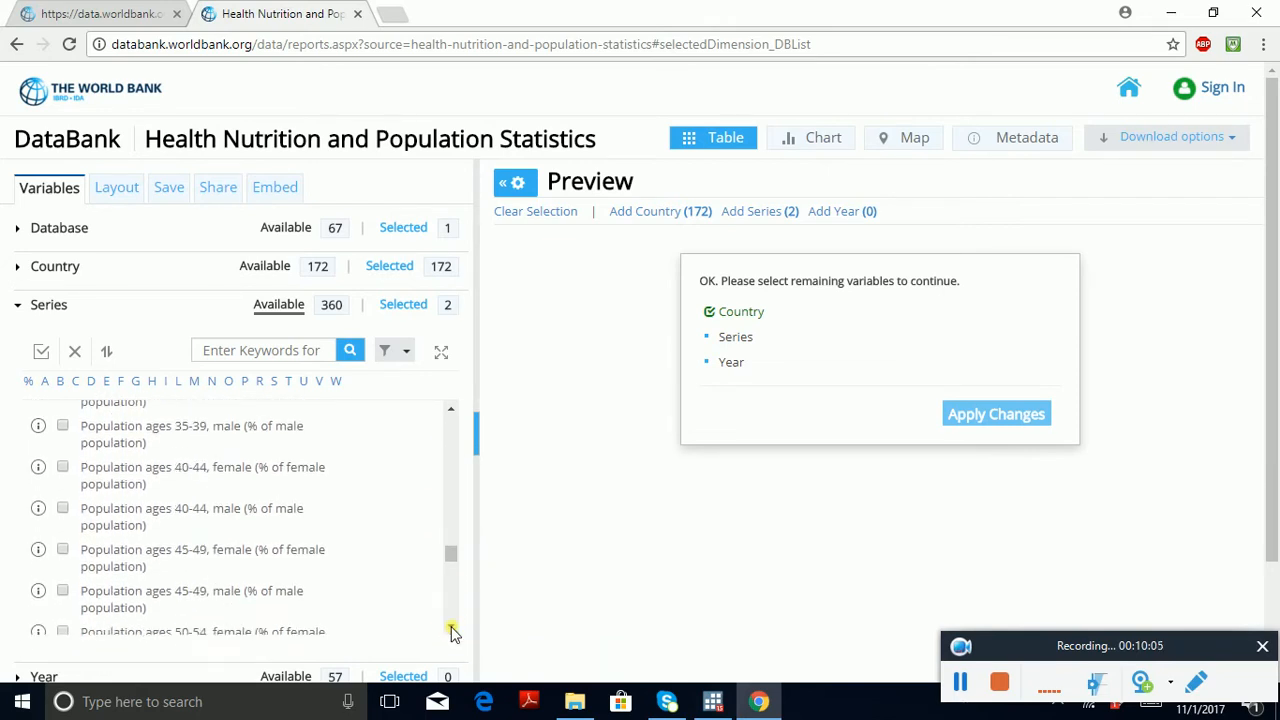
click(451, 627)
click(451, 627)
click(451, 627)
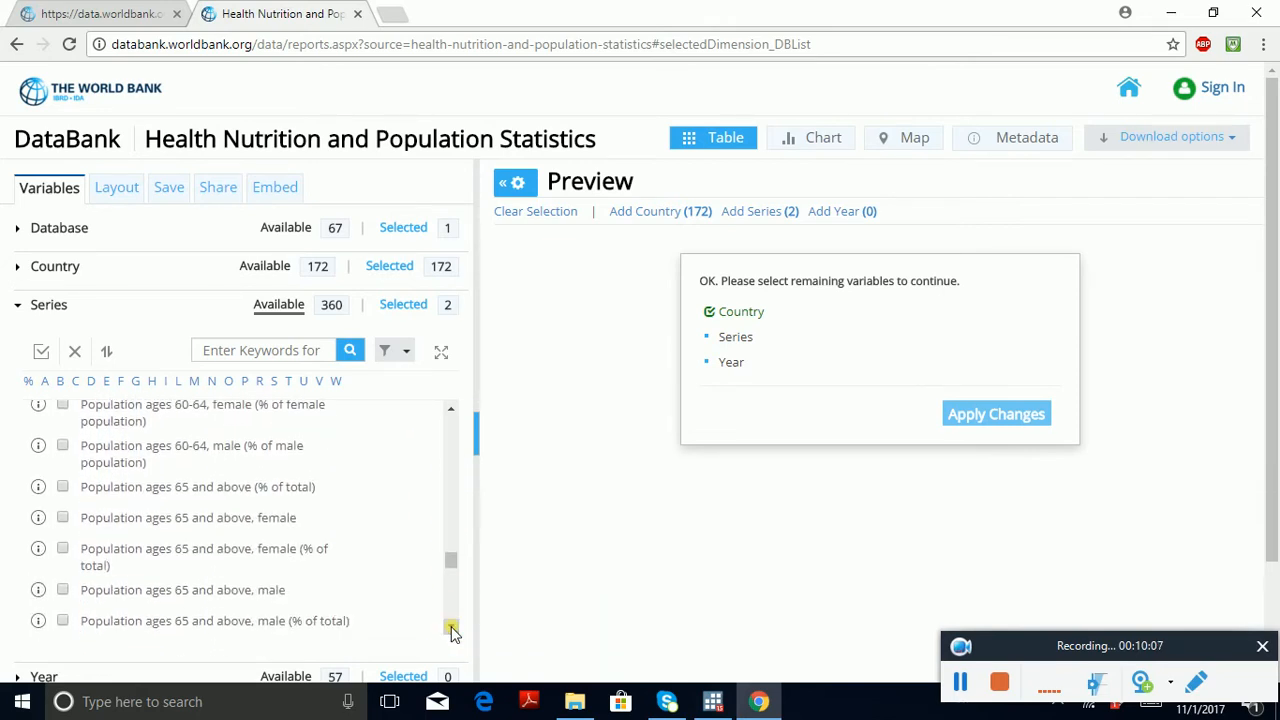
click(451, 627)
click(451, 627)
click(451, 627)
click(451, 627)
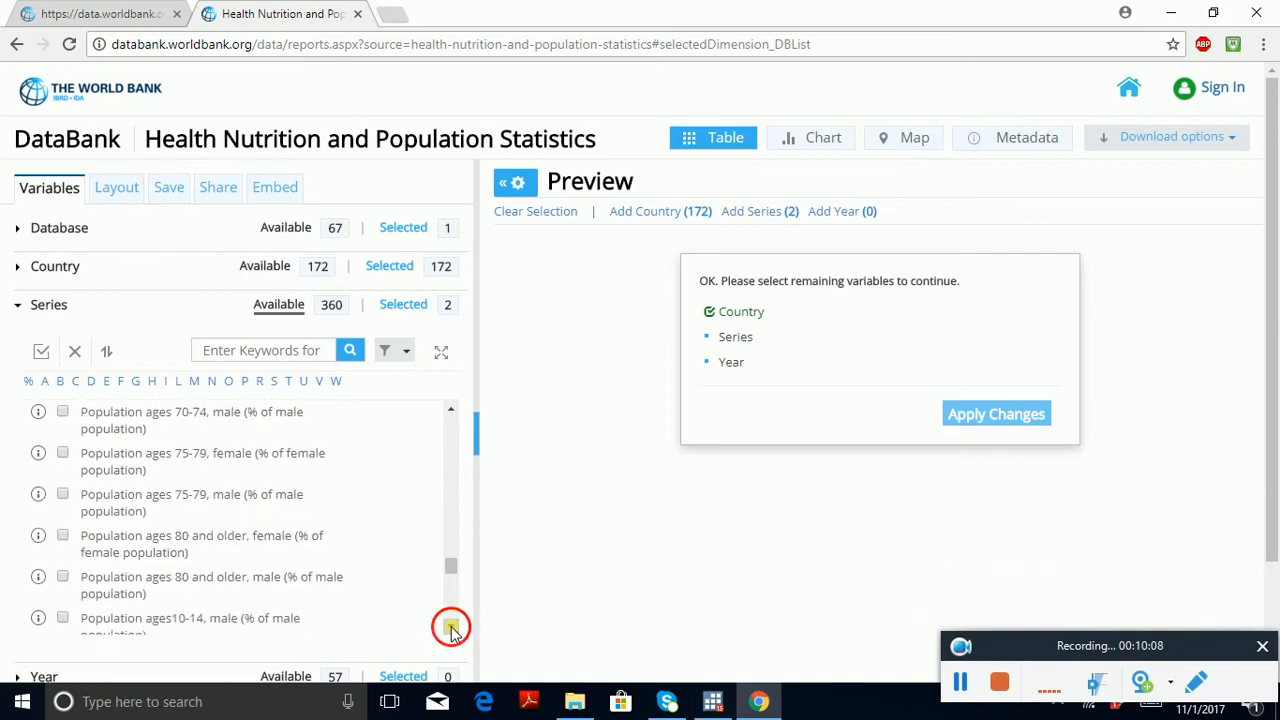
click(451, 627)
click(451, 627)
click(451, 628)
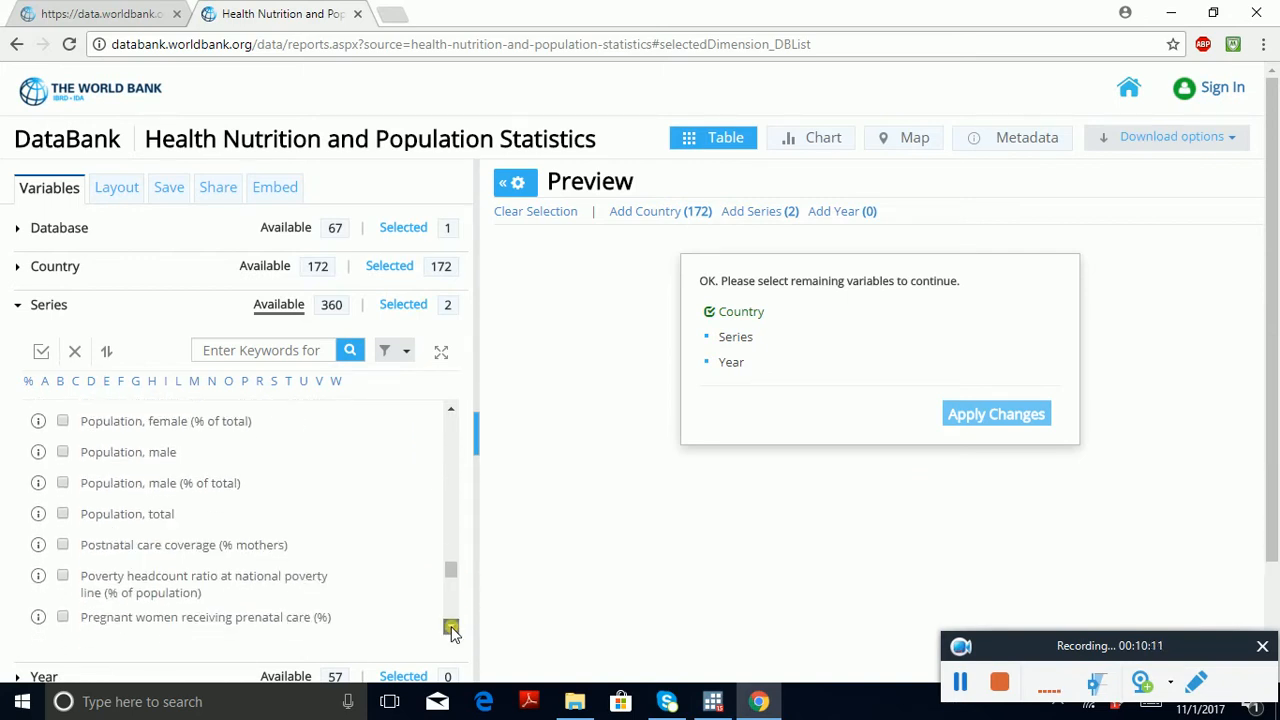
click(451, 628)
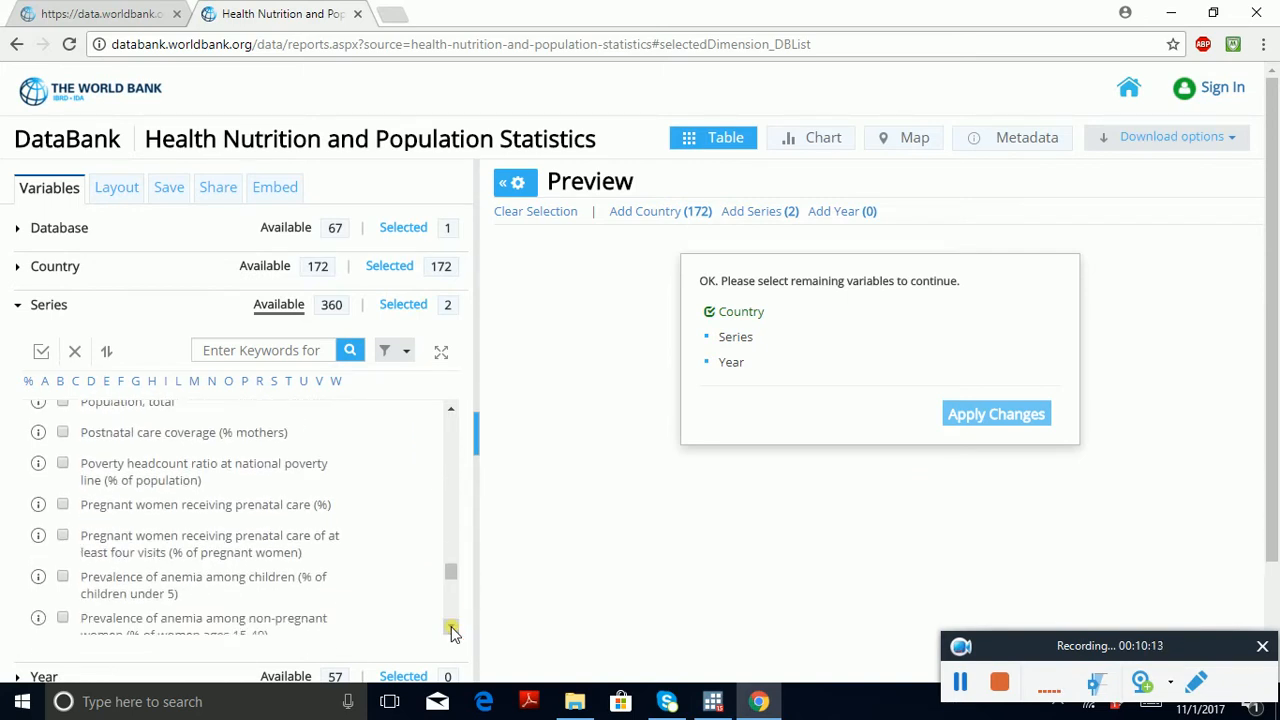
click(451, 628)
click(451, 628)
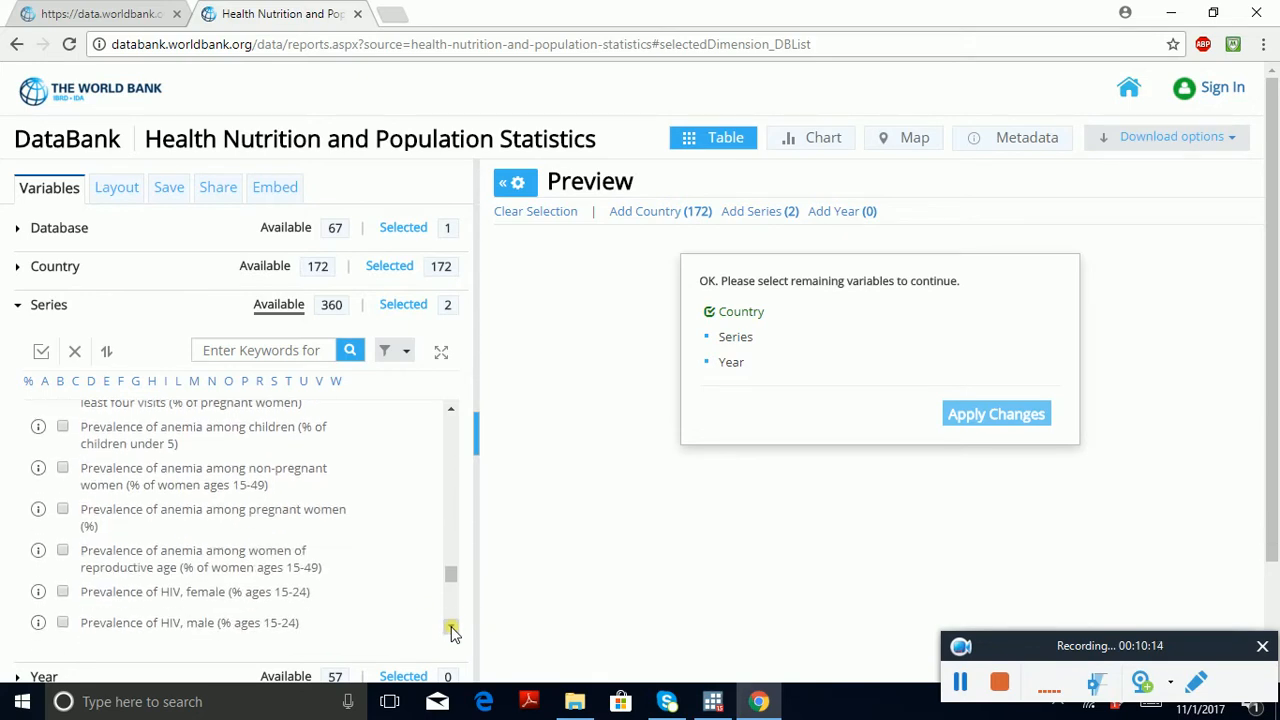
click(451, 628)
click(451, 628)
click(451, 628)
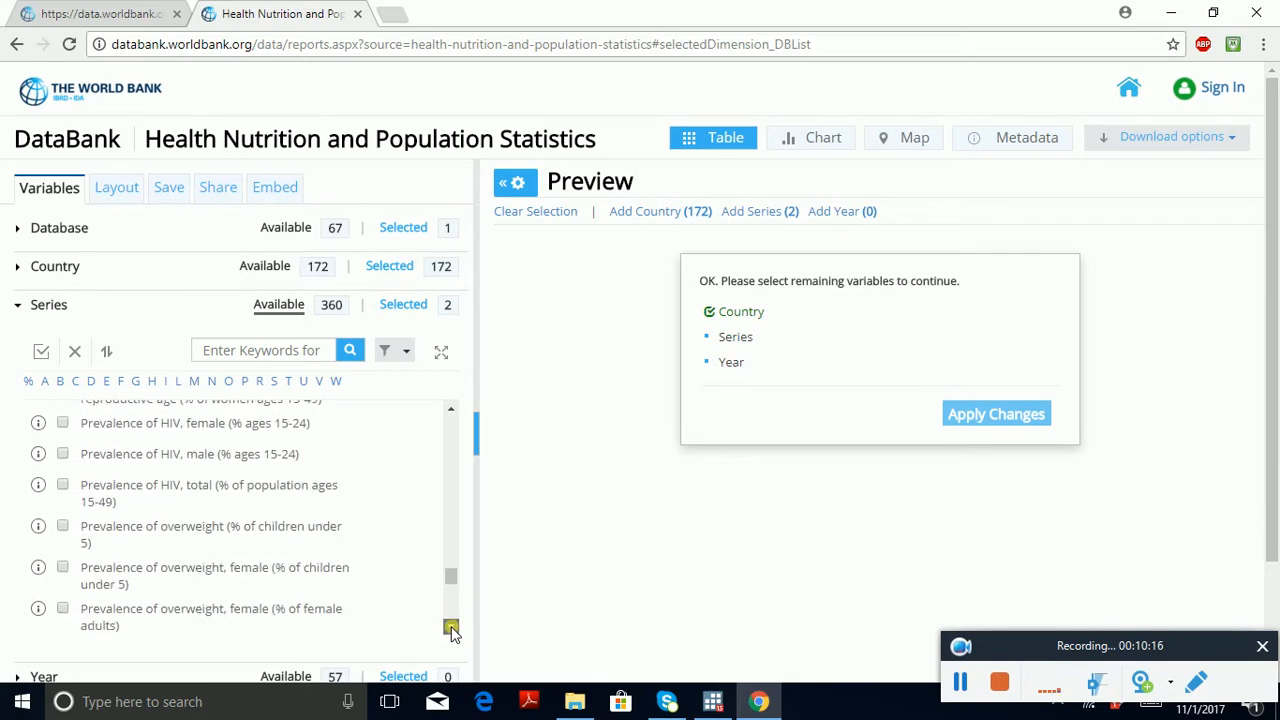
click(451, 628)
click(451, 628)
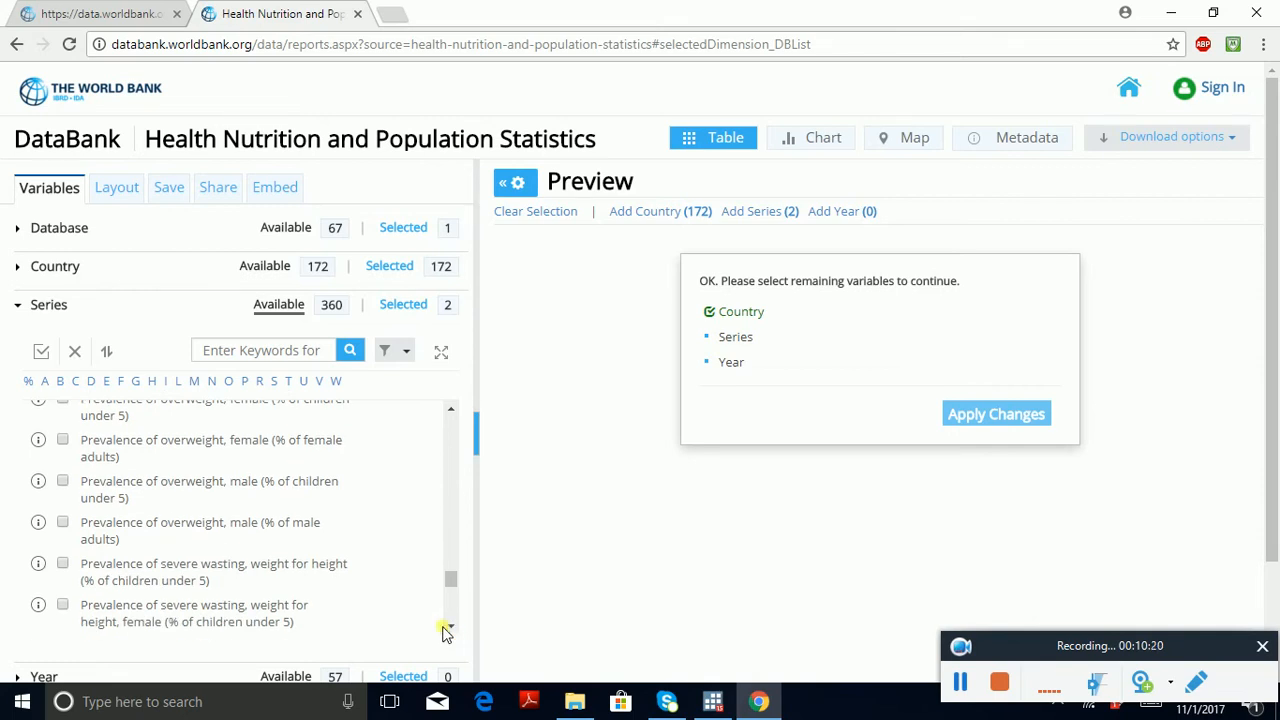
click(63, 441)
click(63, 523)
Step: Add the series Smoking prevalence, females (% of adults) and Smoking prevalence, males (% of adults) to the selection
click(451, 627)
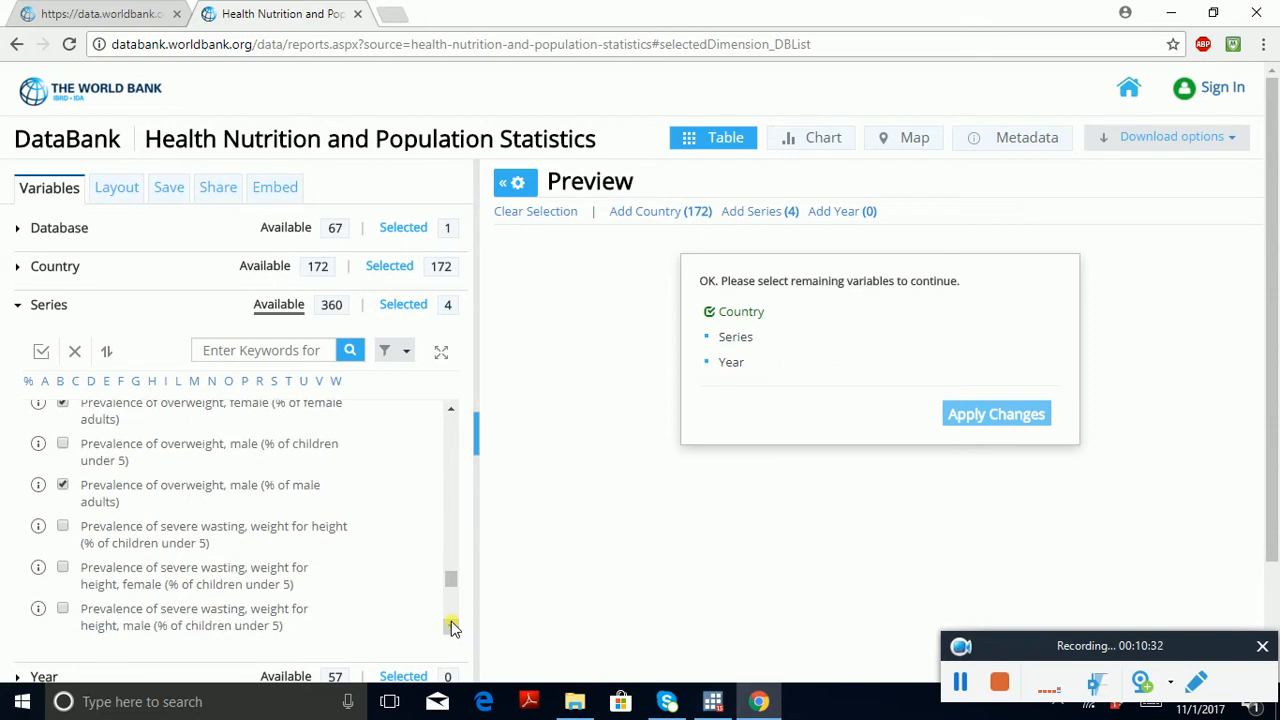
click(451, 627)
click(451, 627)
click(451, 627)
click(451, 627)
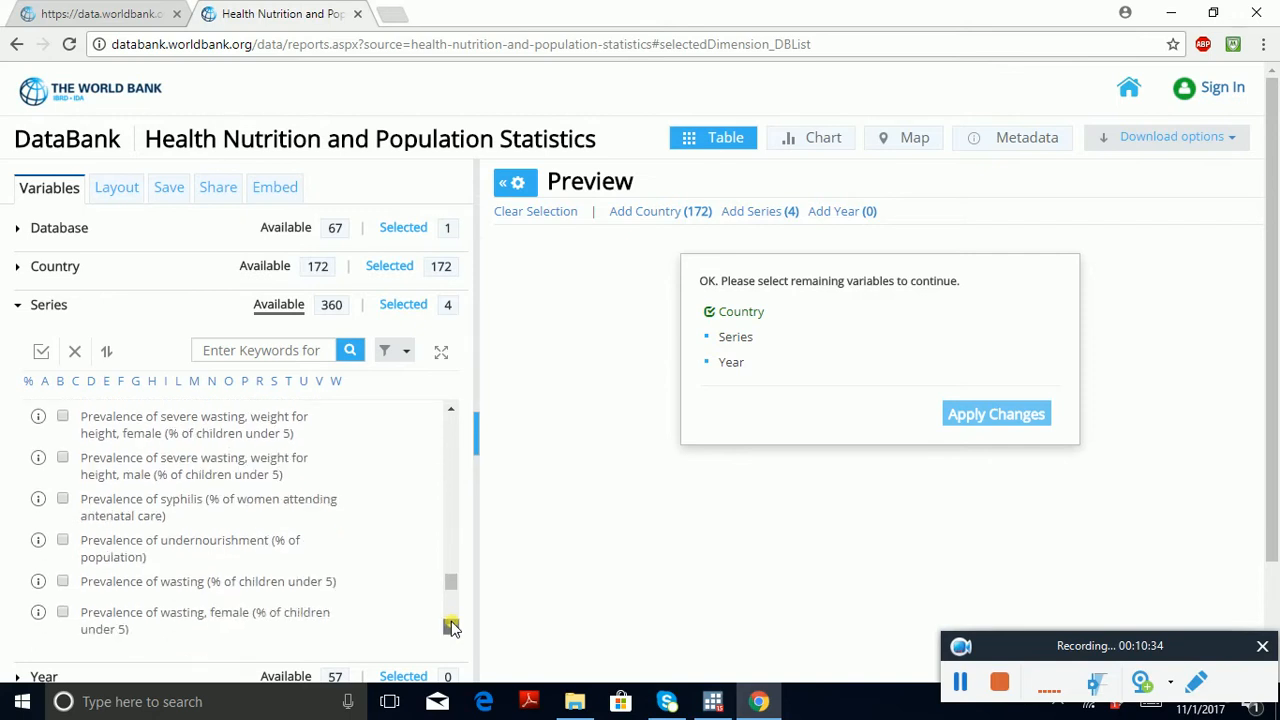
click(451, 625)
click(451, 625)
click(451, 625)
click(451, 625)
click(451, 625)
click(451, 625)
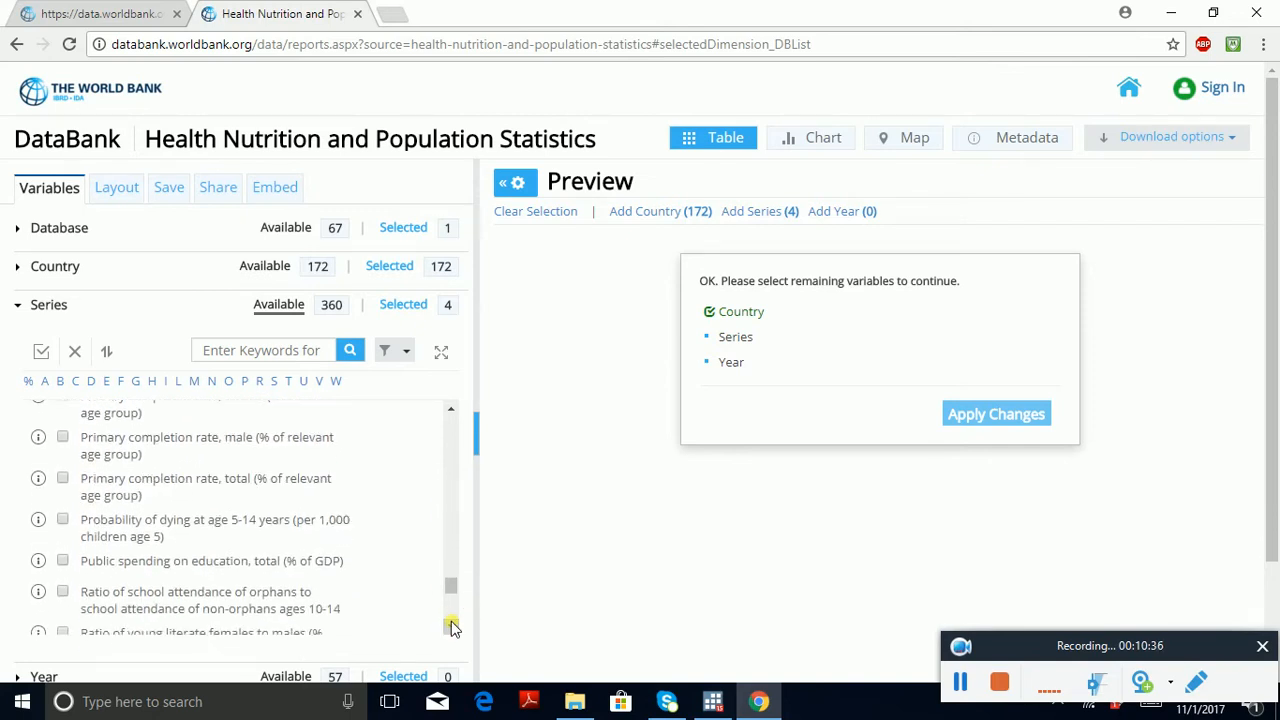
click(451, 625)
click(451, 625)
click(451, 625)
click(451, 625)
click(451, 625)
click(451, 625)
click(451, 625)
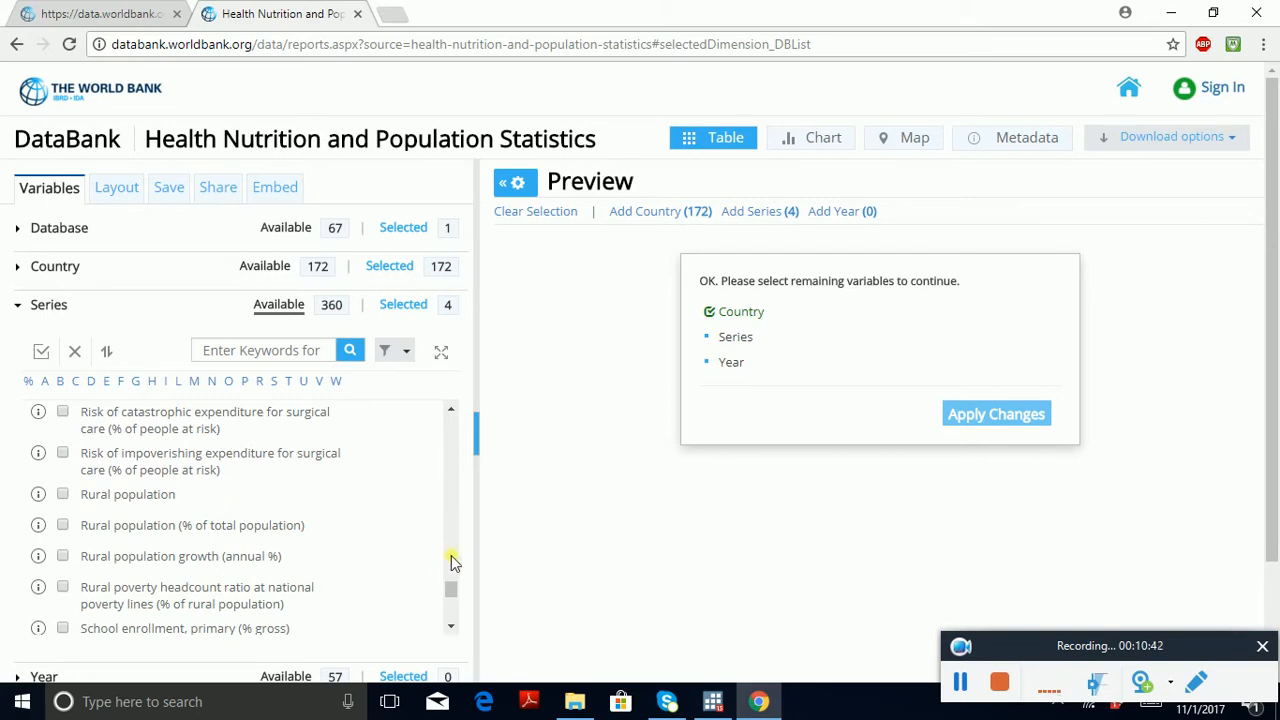
click(451, 627)
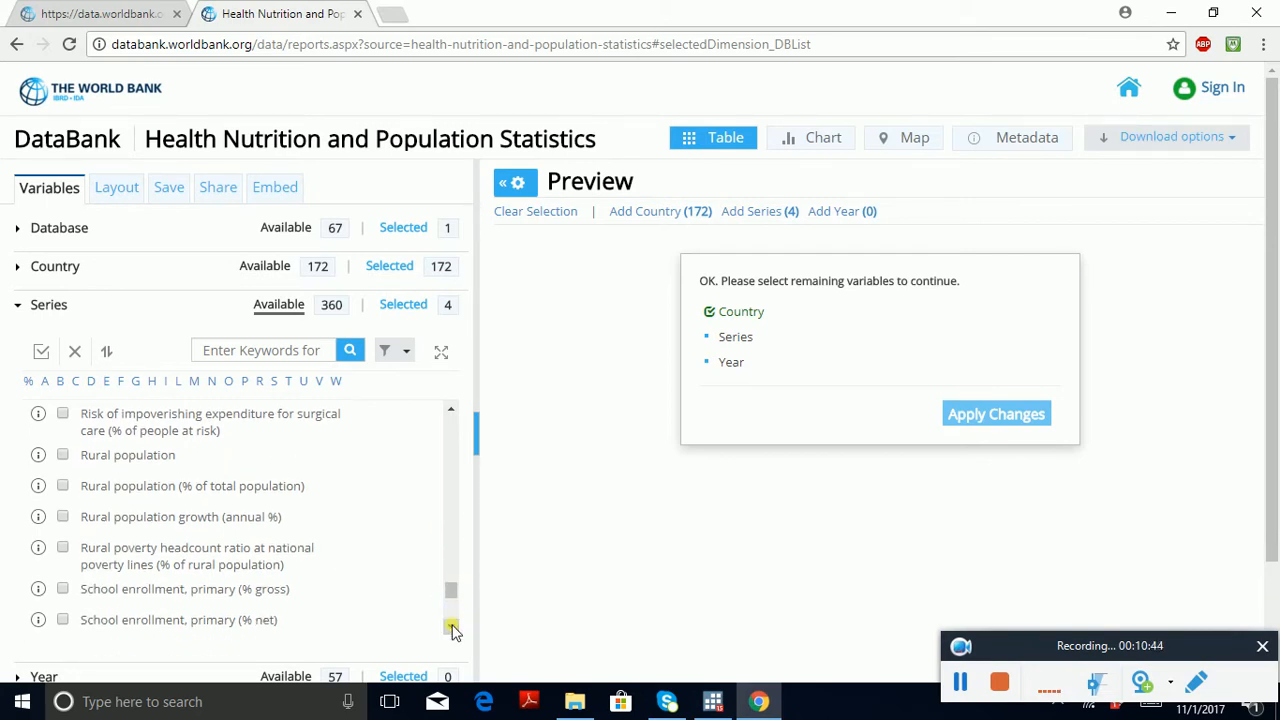
click(451, 627)
click(451, 627)
click(451, 627)
click(451, 627)
click(451, 627)
click(451, 627)
click(451, 627)
click(451, 627)
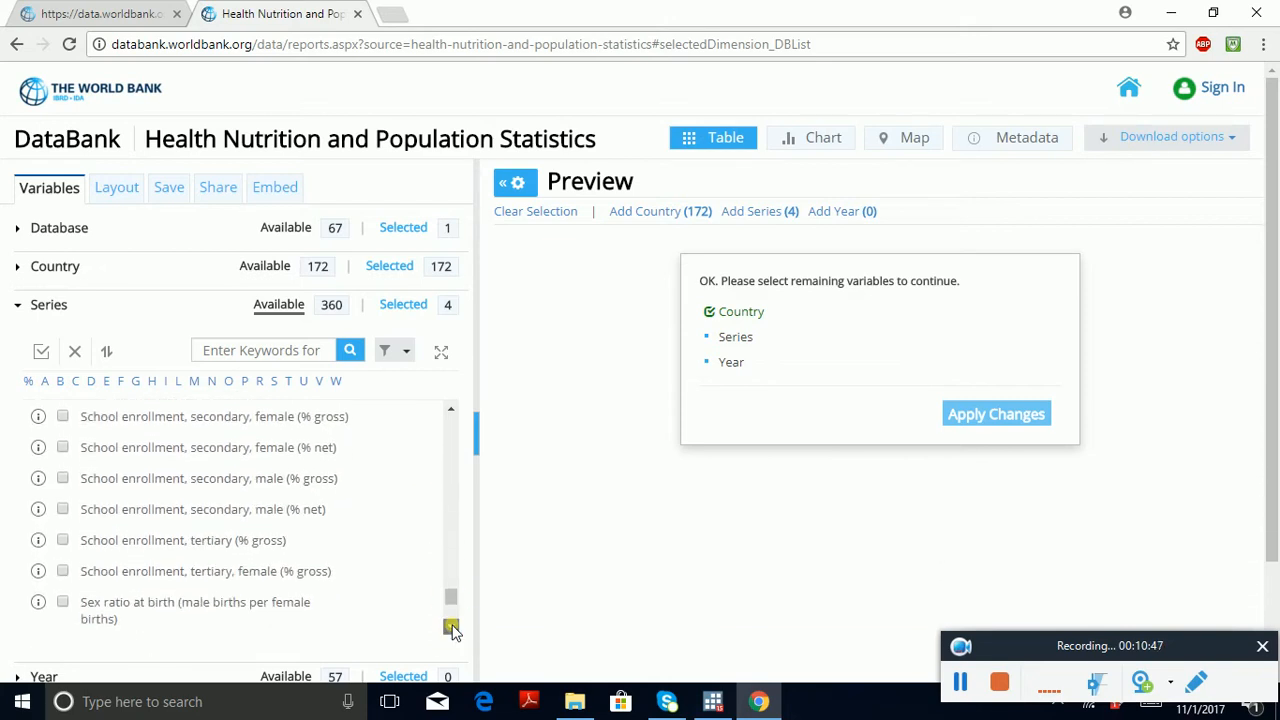
click(451, 627)
click(451, 627)
click(451, 627)
click(451, 627)
click(451, 627)
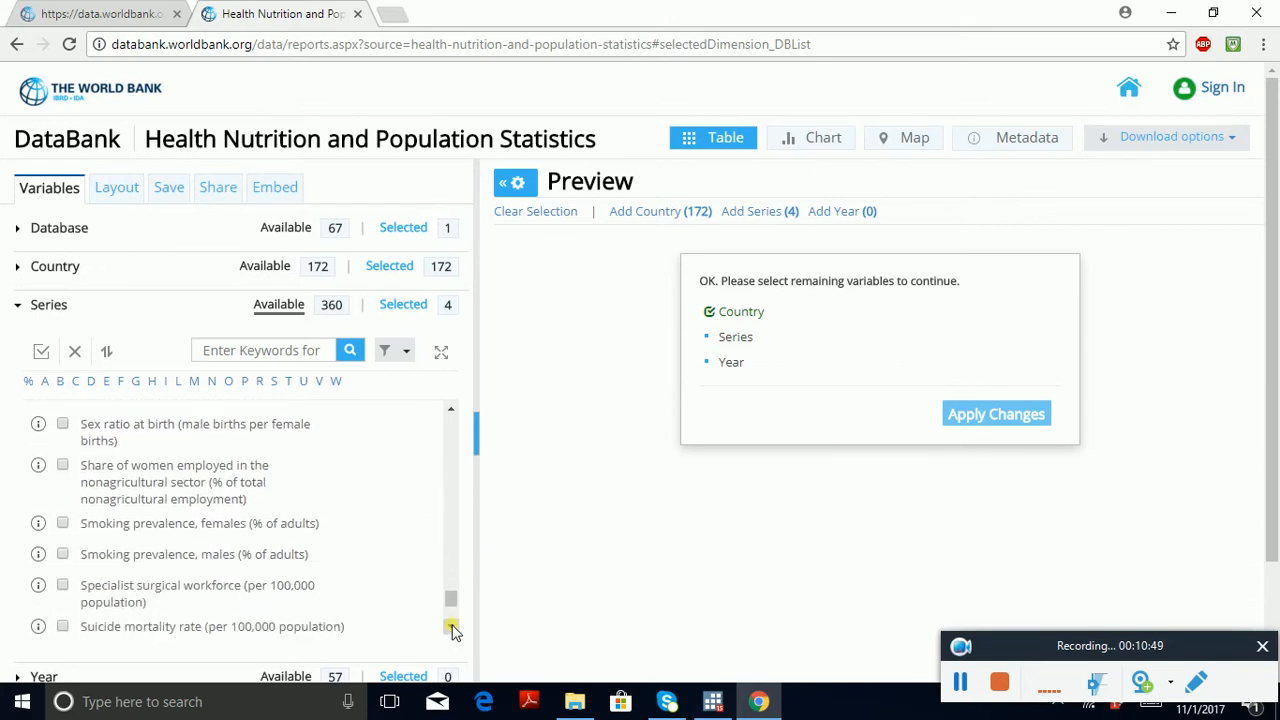
click(64, 528)
Step: Look through the remaining available series after the smoking indicators, through to the end of the list, for further variables
scroll(449, 628, down, 4)
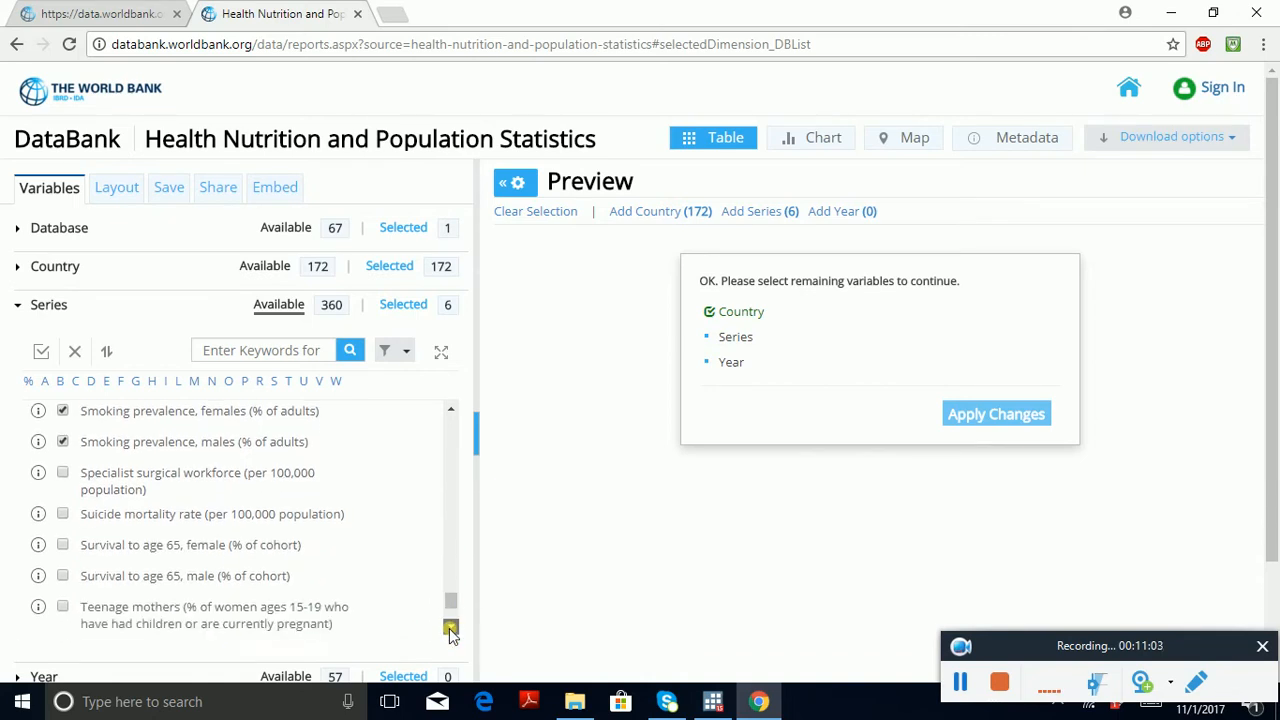
scroll(449, 628, down, 4)
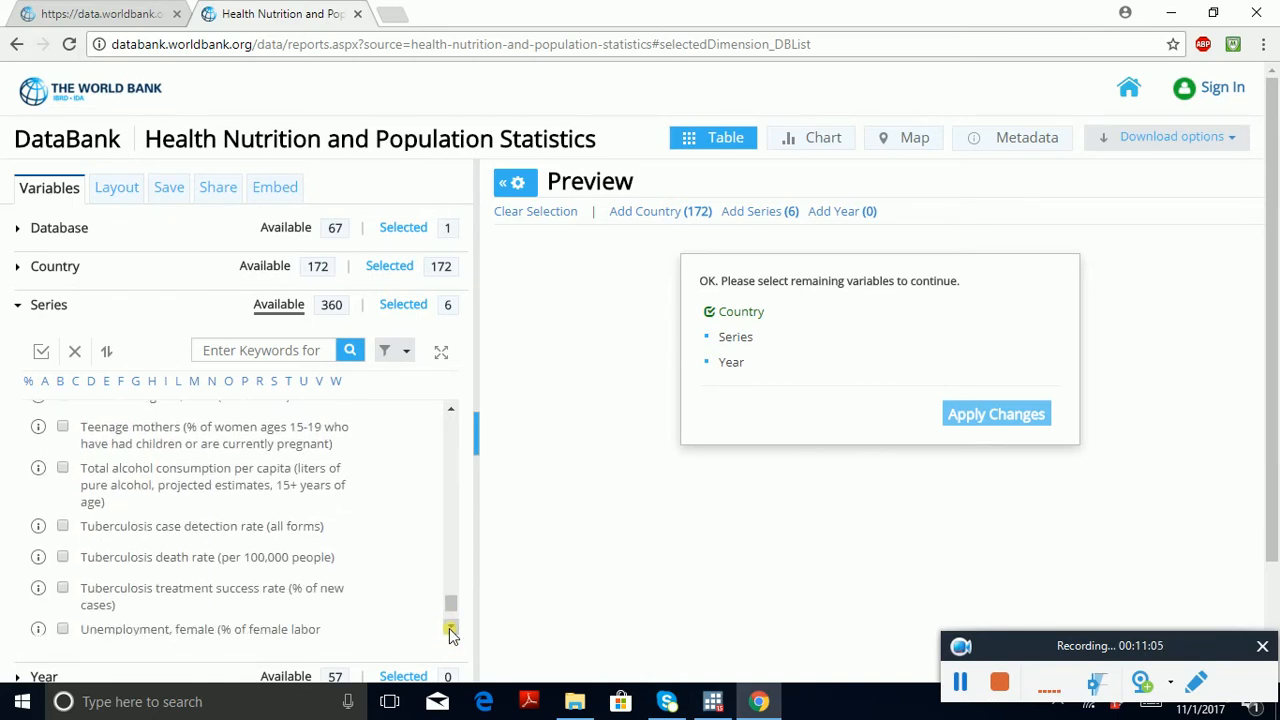
scroll(449, 628, down, 5)
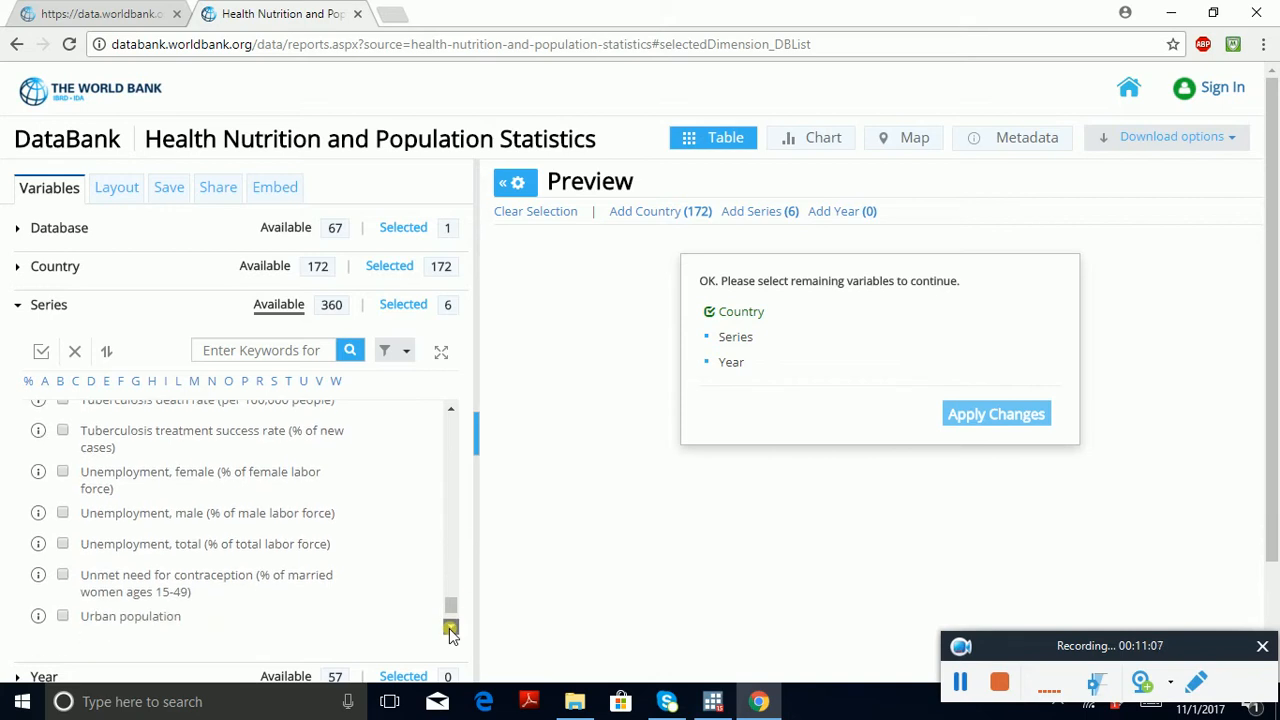
scroll(449, 628, down, 4)
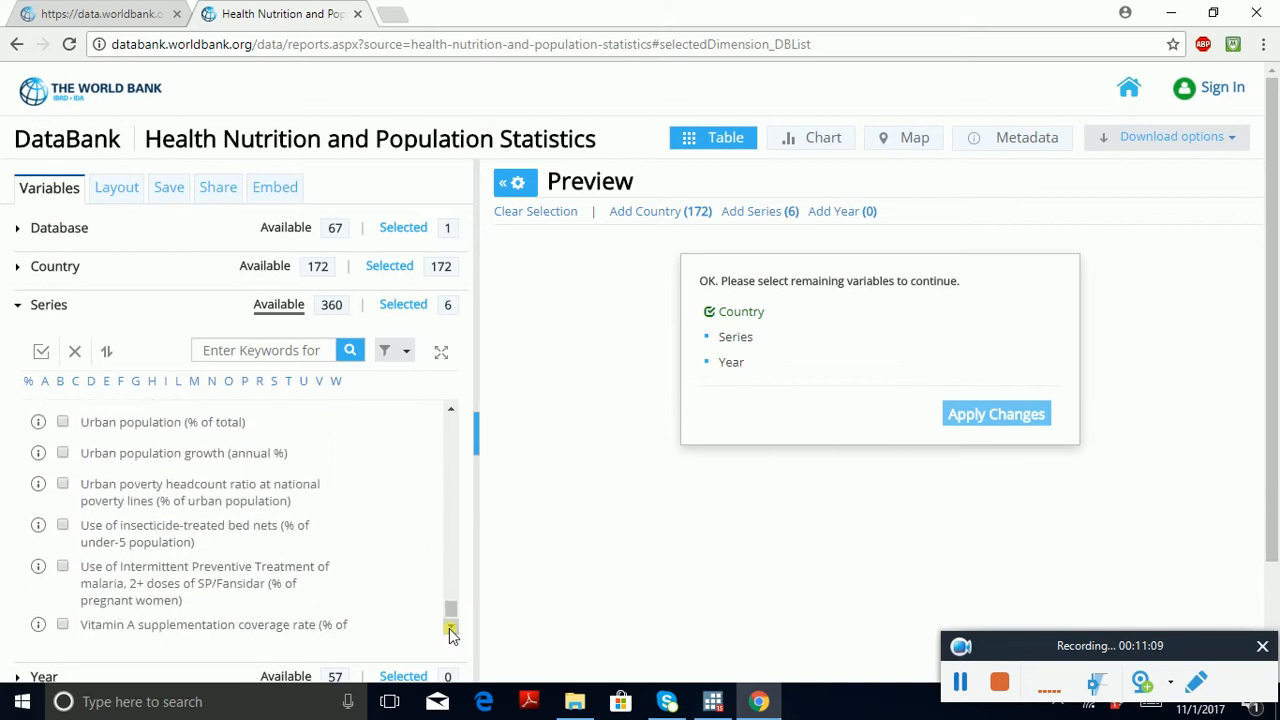
click(452, 411)
scroll(452, 411, up, 10)
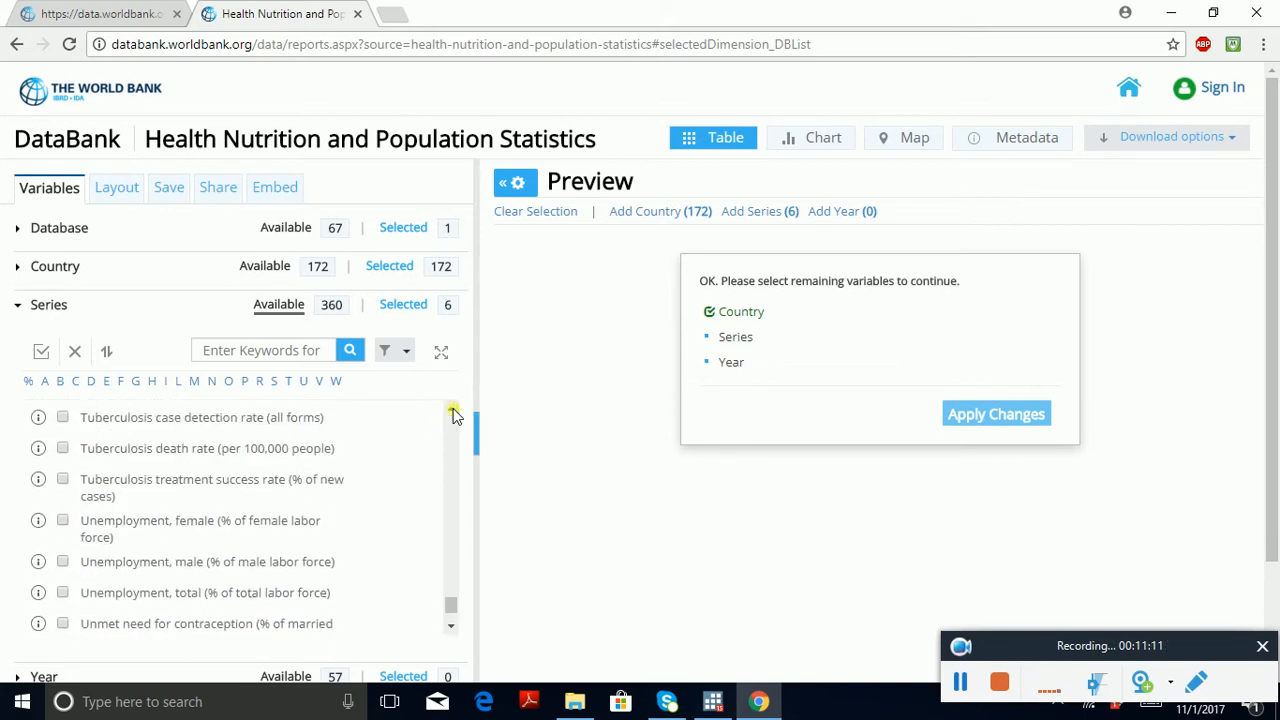
scroll(452, 411, up, 4)
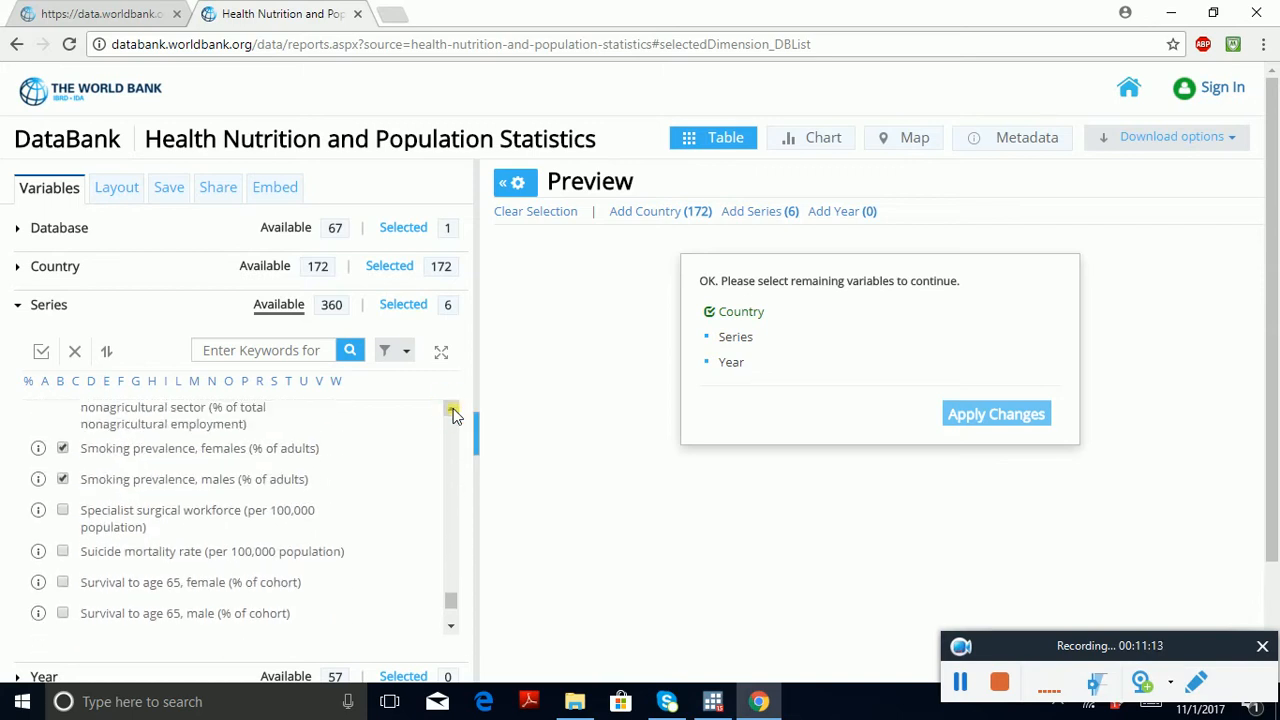
scroll(451, 627, down, 8)
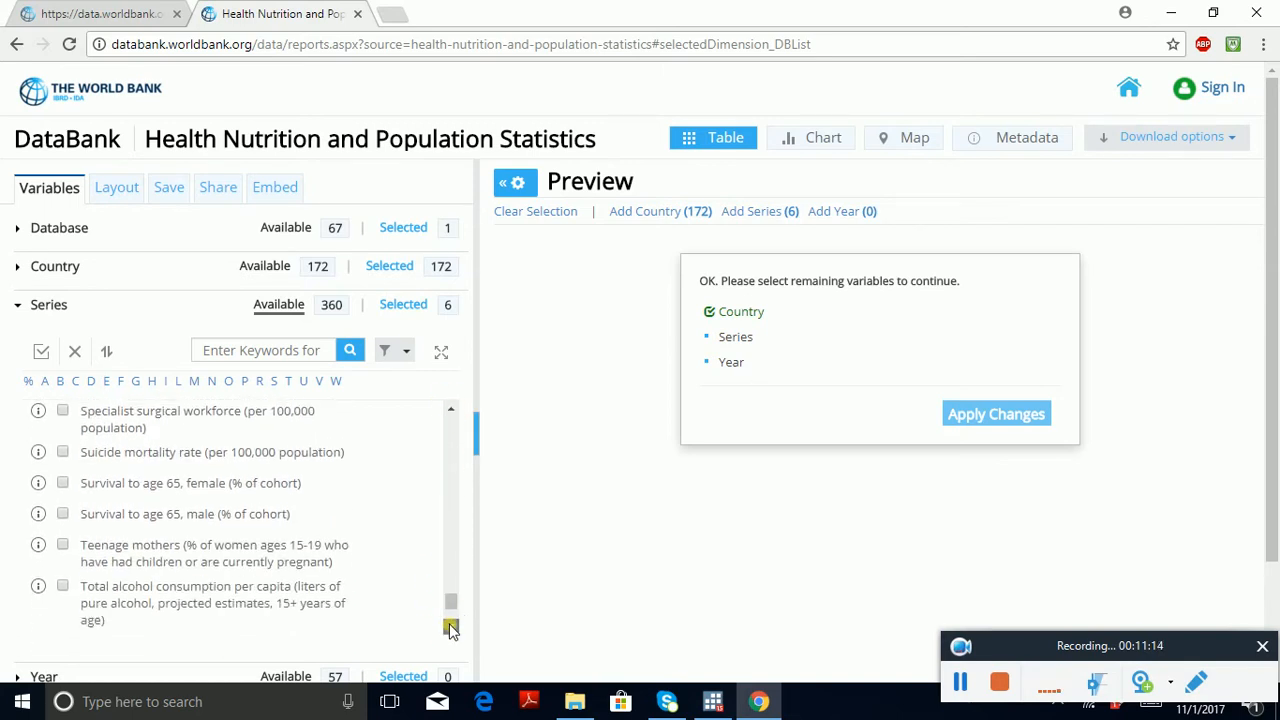
scroll(451, 627, down, 8)
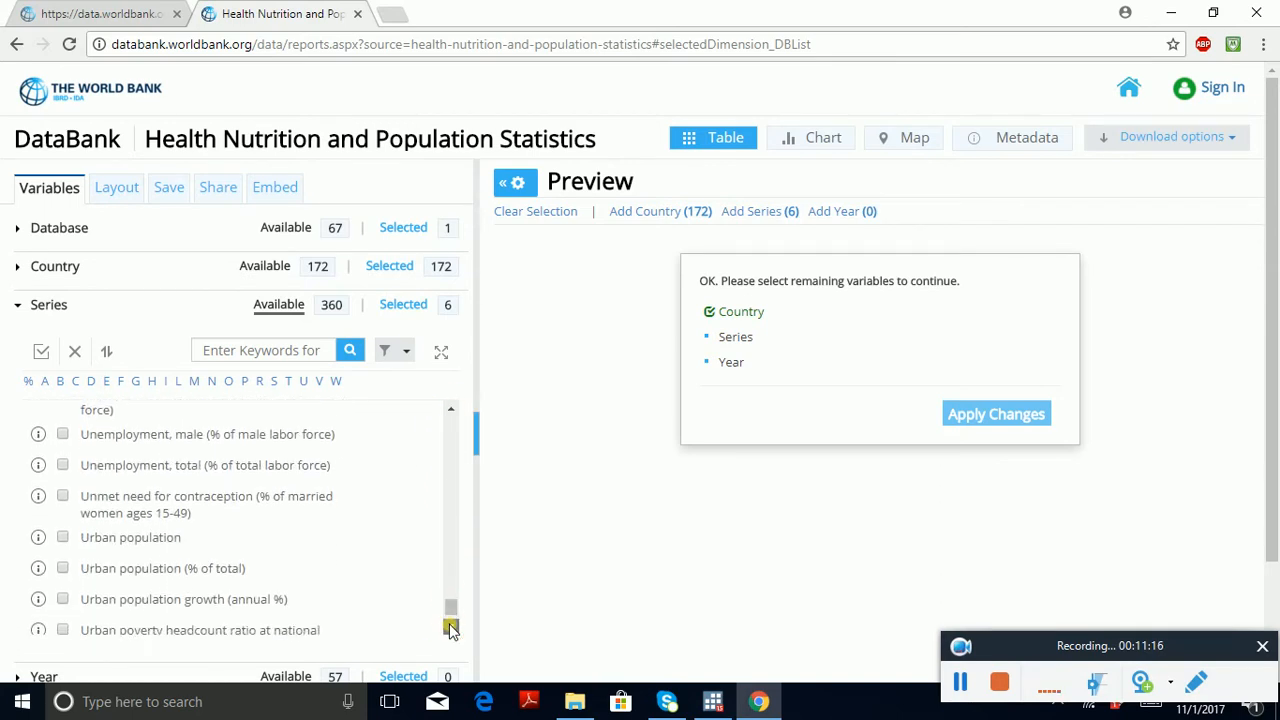
scroll(451, 627, down, 4)
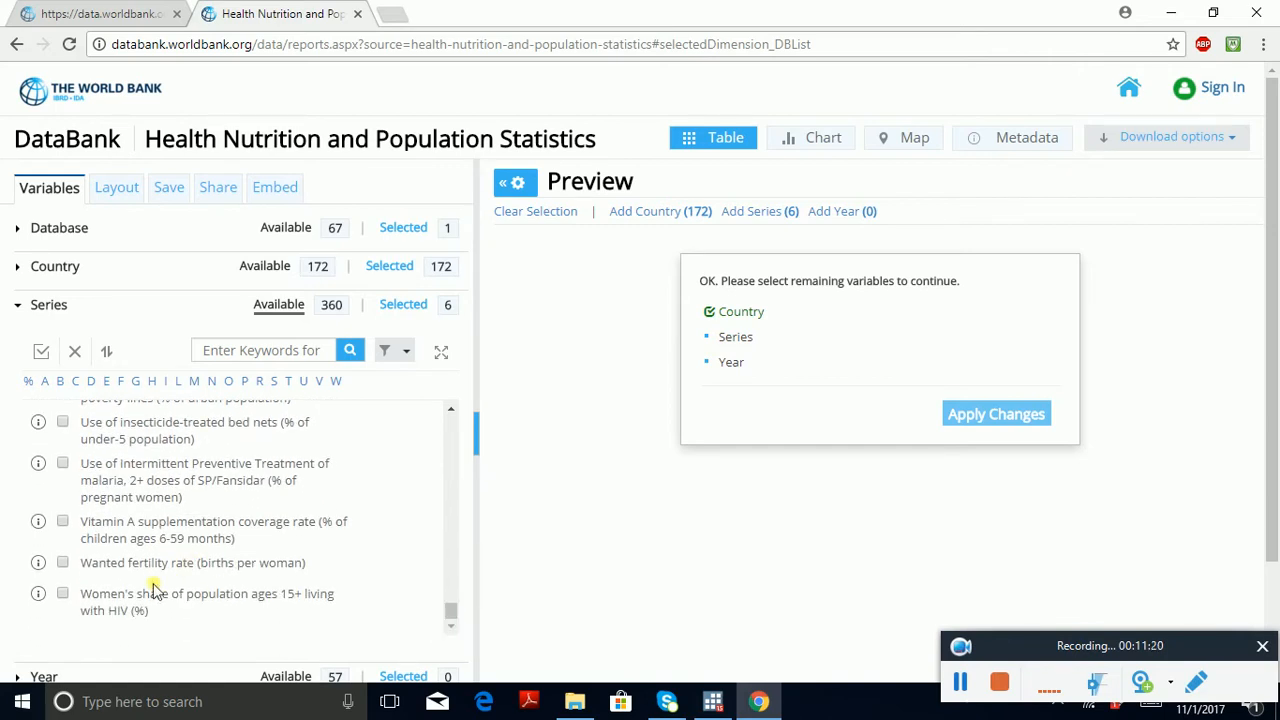
Step: Add the series Fertility rate, total (births per woman) to the selection
scroll(445, 480, up, 3)
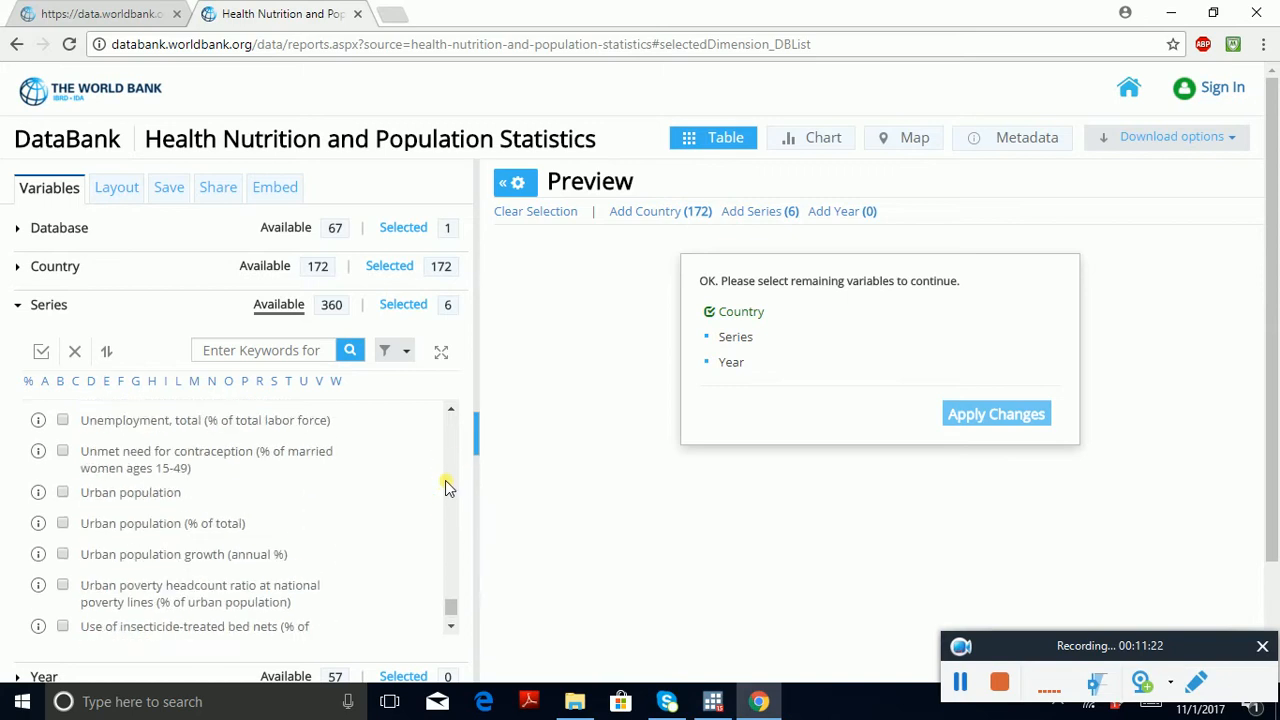
scroll(445, 480, up, 8)
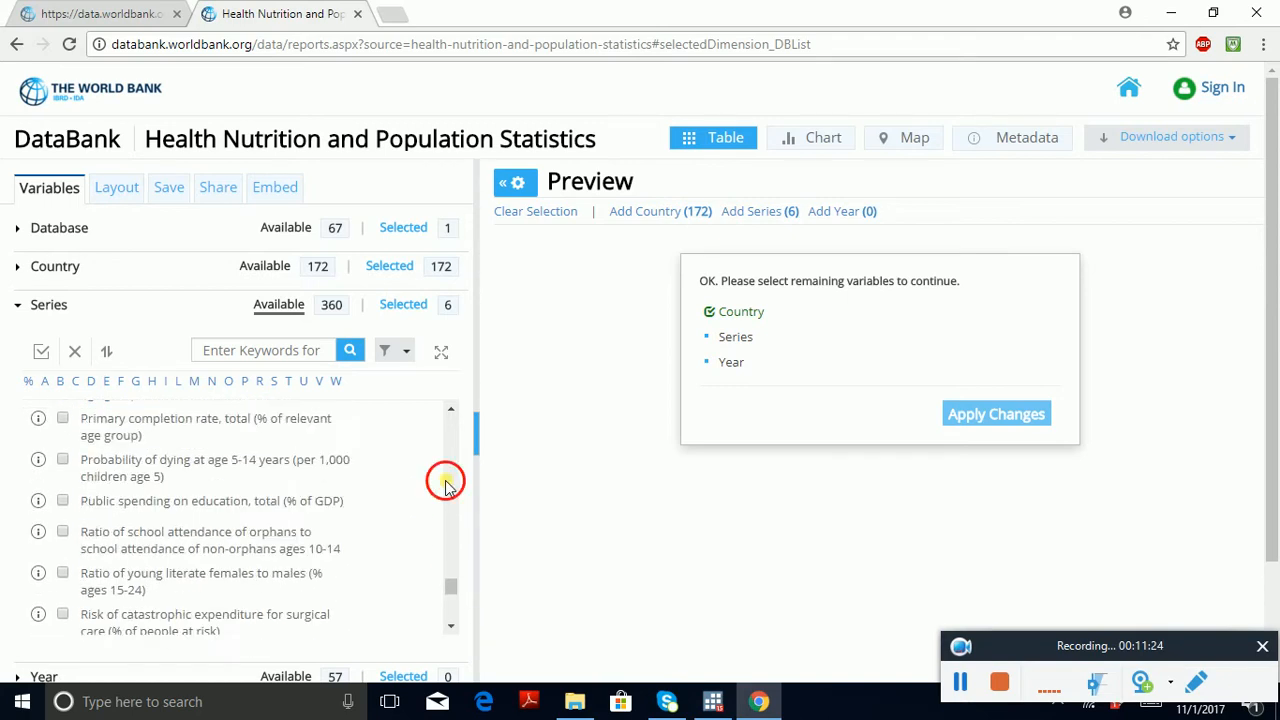
scroll(447, 486, up, 10)
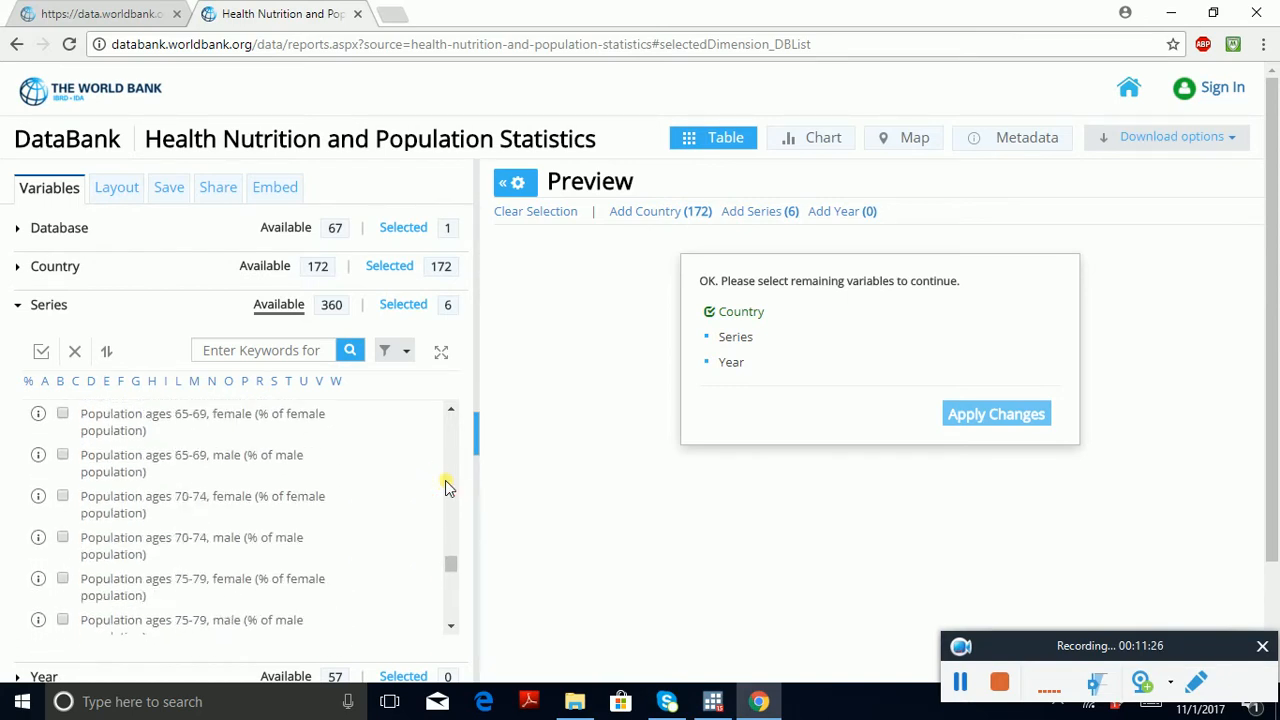
scroll(447, 486, up, 8)
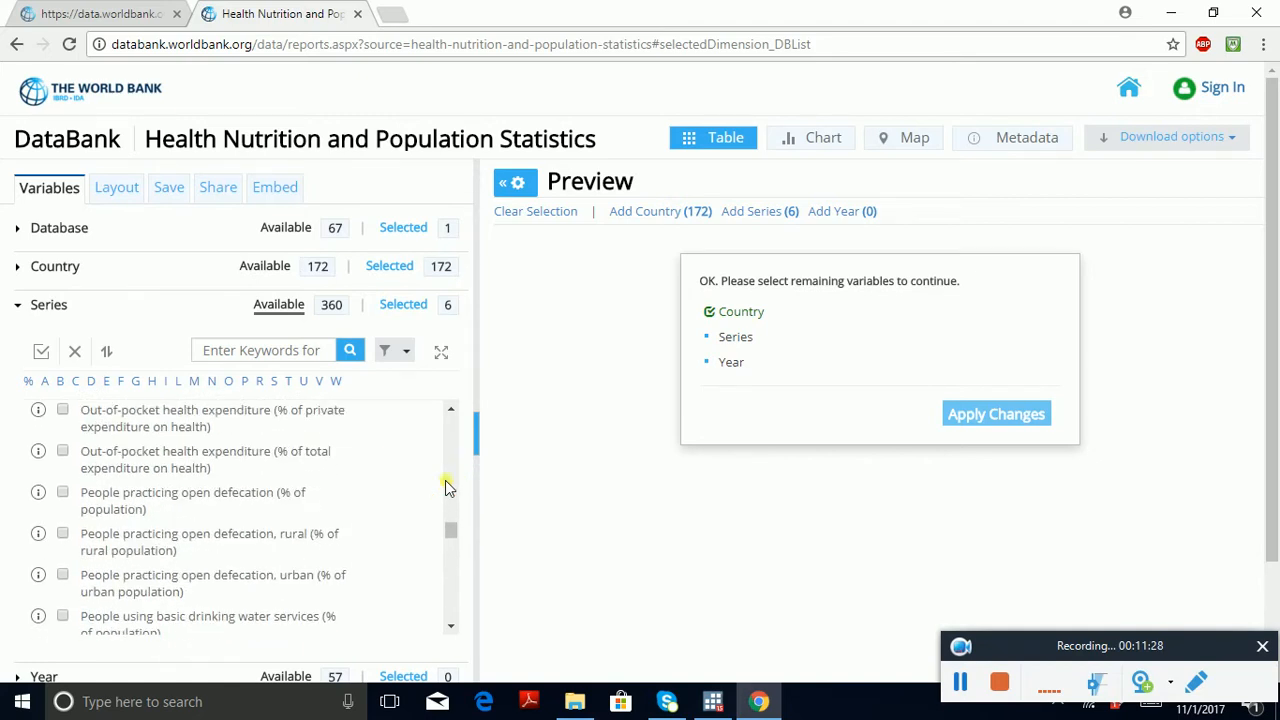
drag(452, 535, 458, 478)
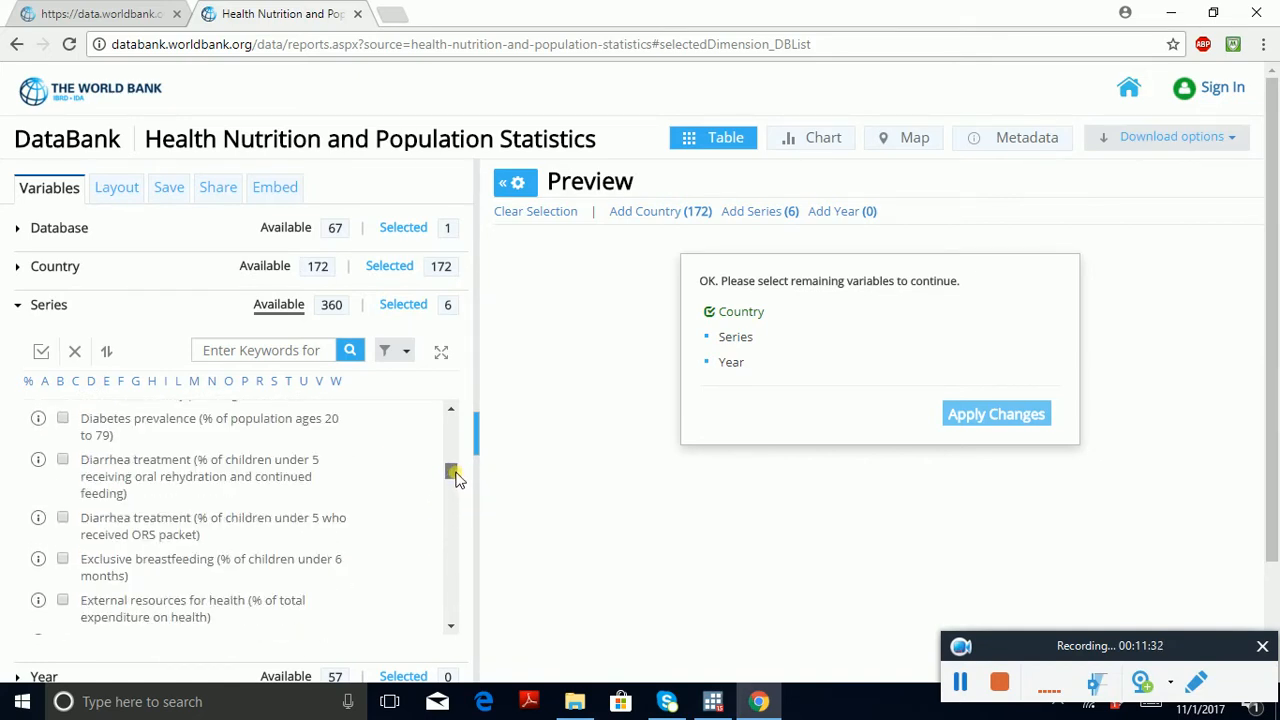
click(453, 541)
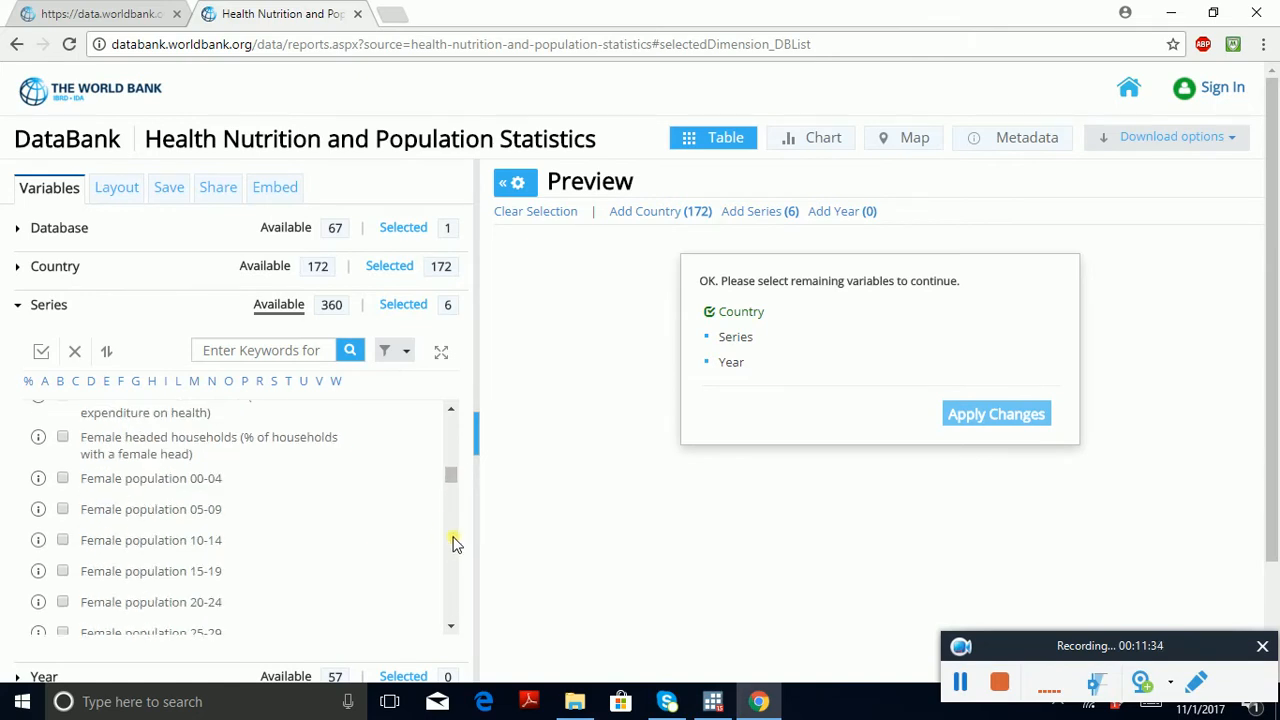
click(452, 541)
click(452, 541)
click(452, 541)
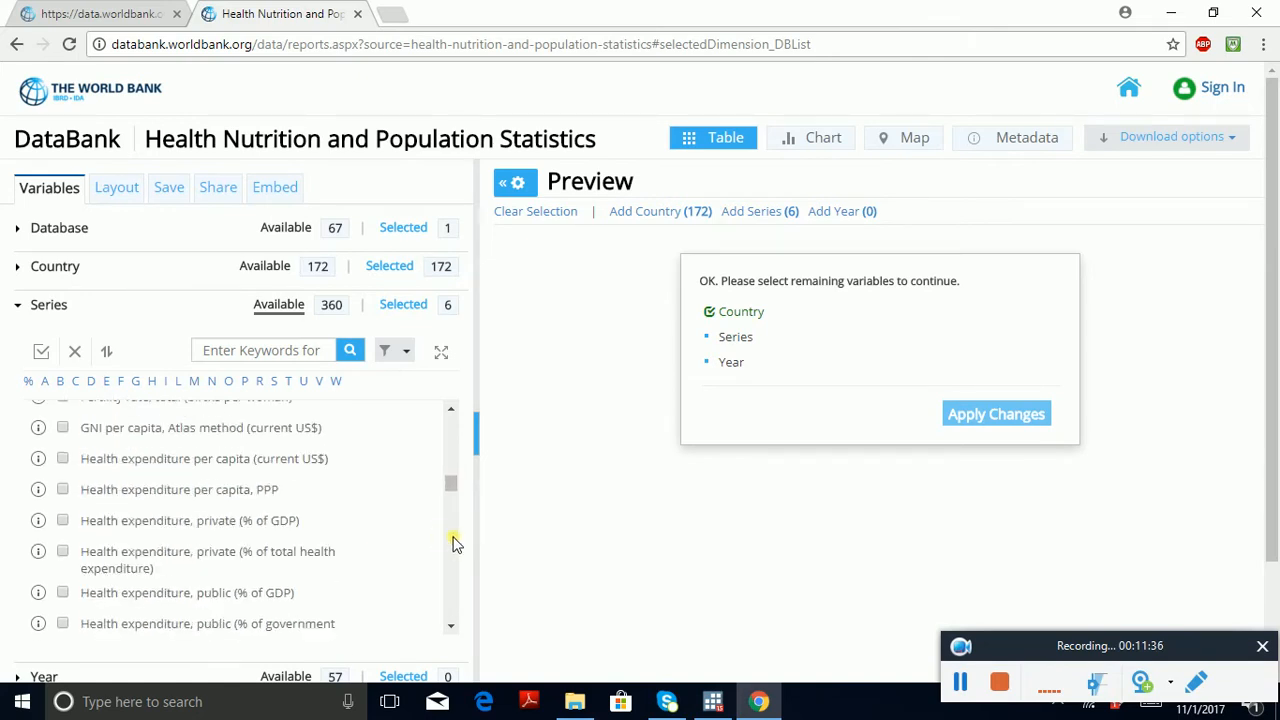
click(451, 440)
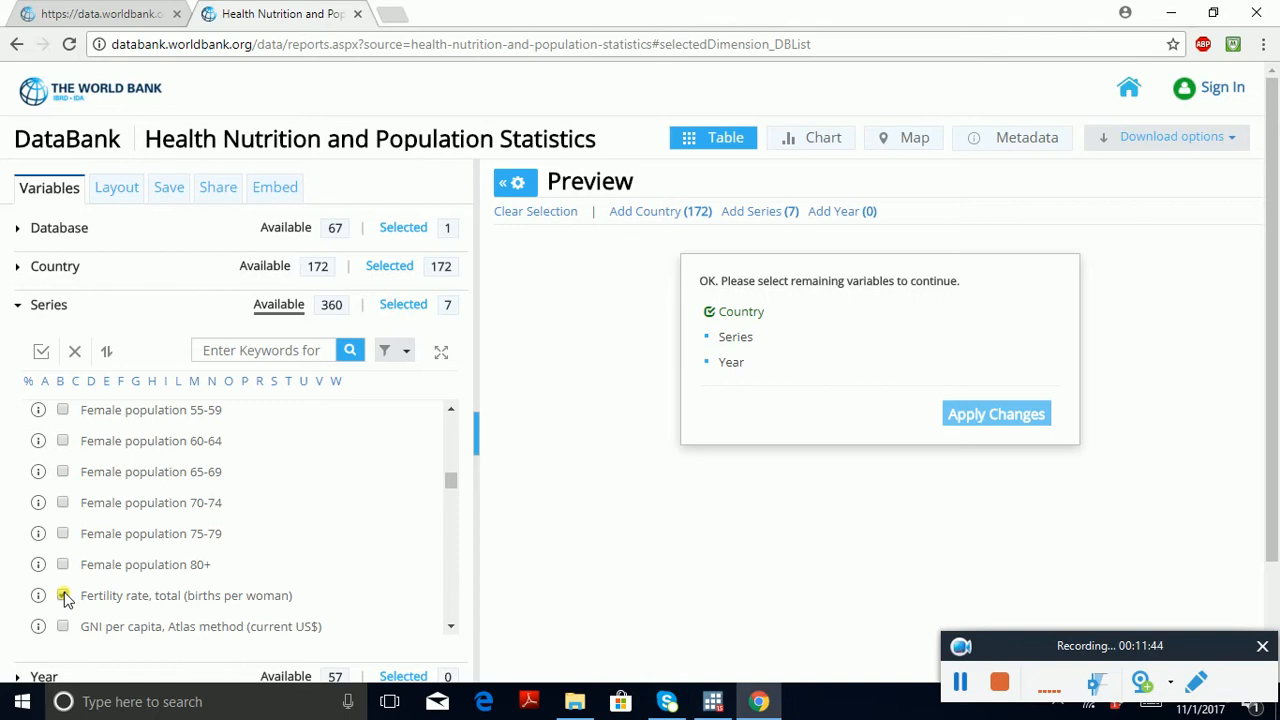
click(63, 596)
Step: Examine the available series between Fertility rate and the male population age groups for more health indicators
click(447, 590)
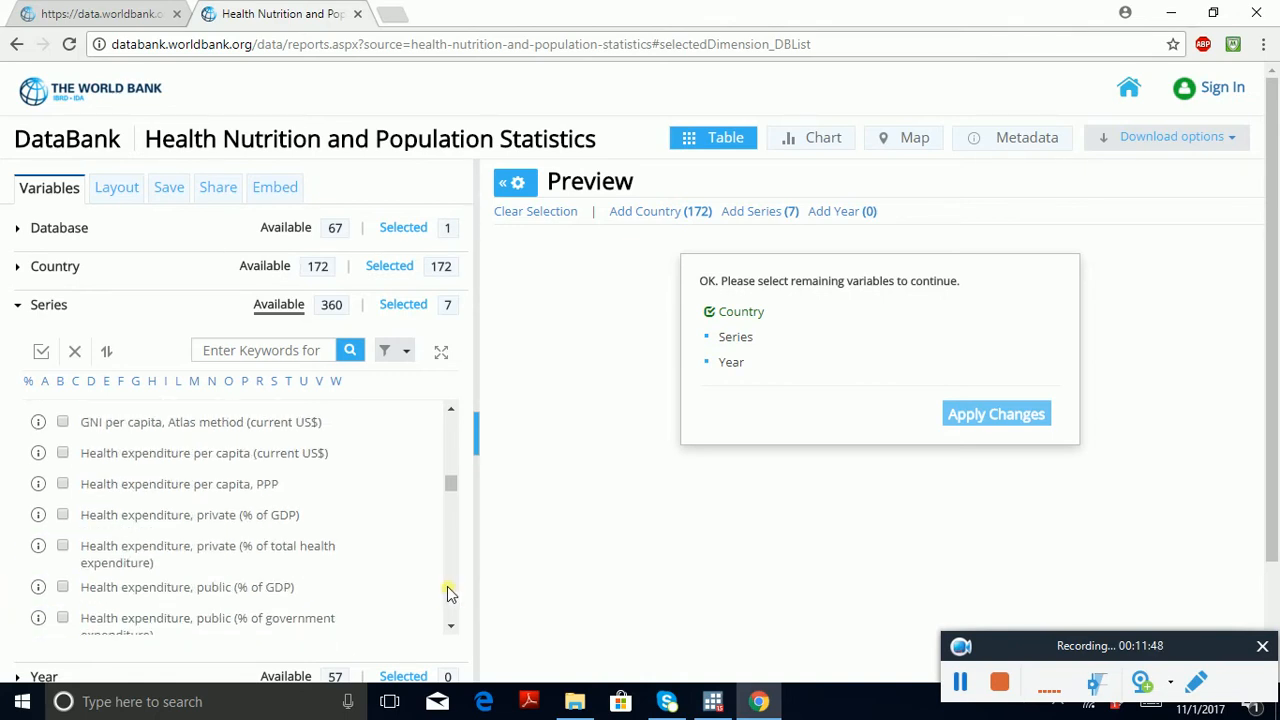
click(447, 588)
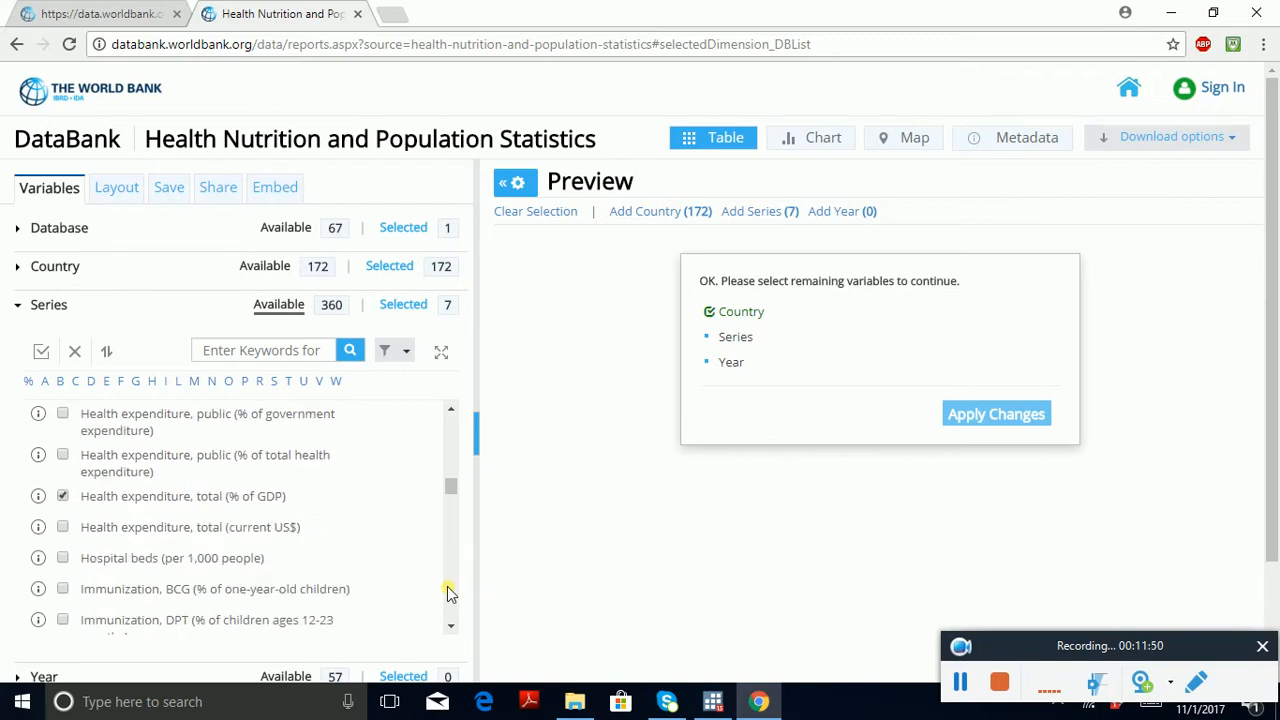
click(447, 590)
click(447, 590)
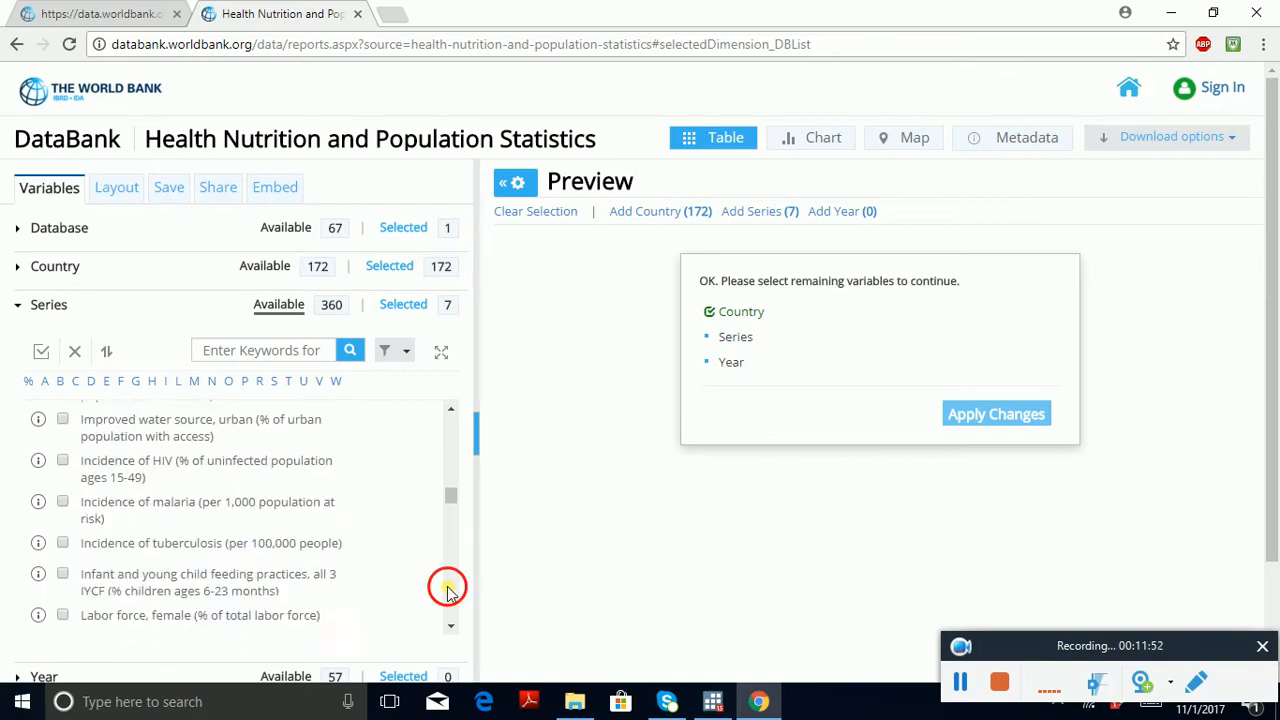
click(447, 590)
click(447, 587)
click(447, 587)
click(447, 587)
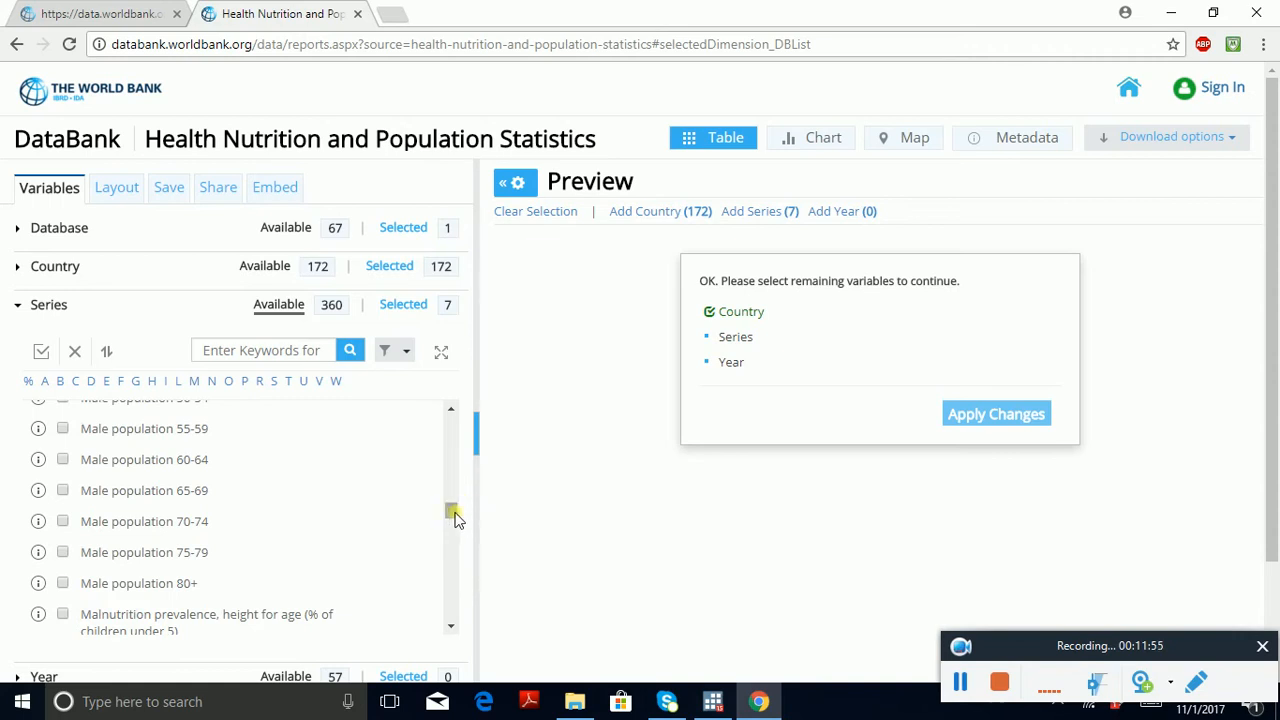
mouse_move(454, 516)
mouse_down()
mouse_move(450, 501)
mouse_move(454, 566)
mouse_move(447, 457)
mouse_move(449, 483)
mouse_up()
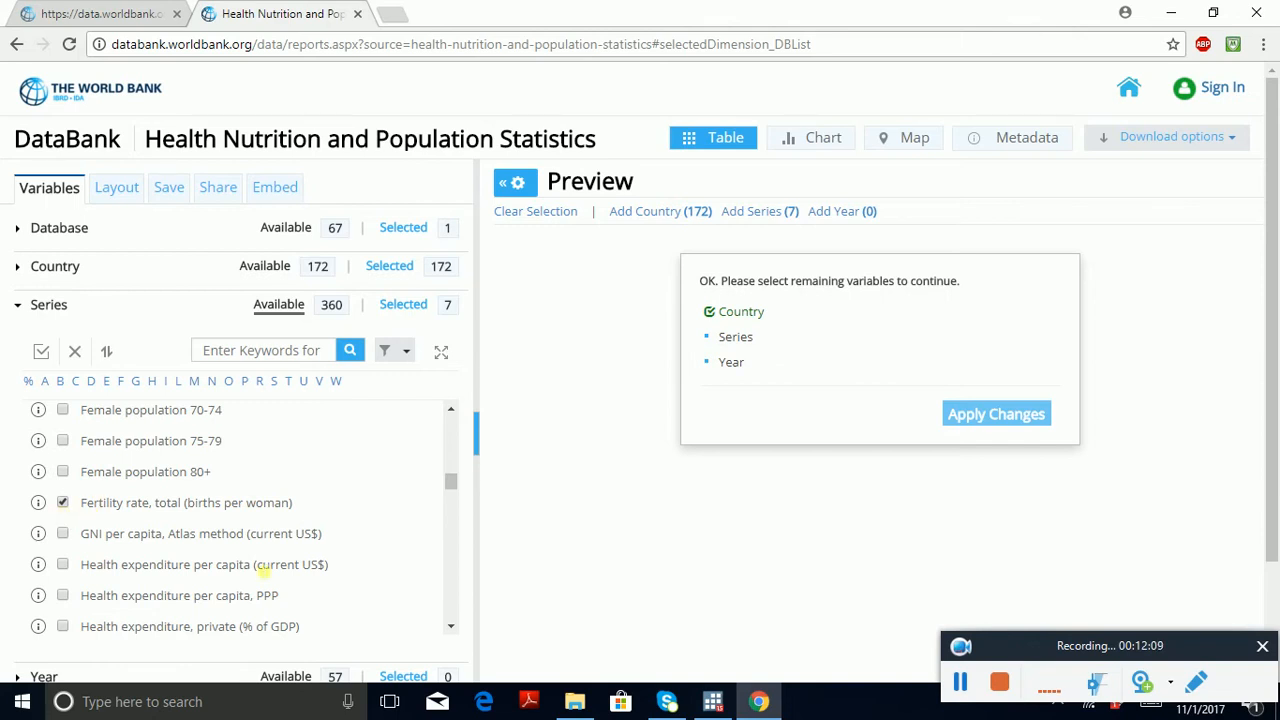
Step: Look through the available series from the female population groups back to the start and on to the end for further variables
scroll(448, 445, up, 5)
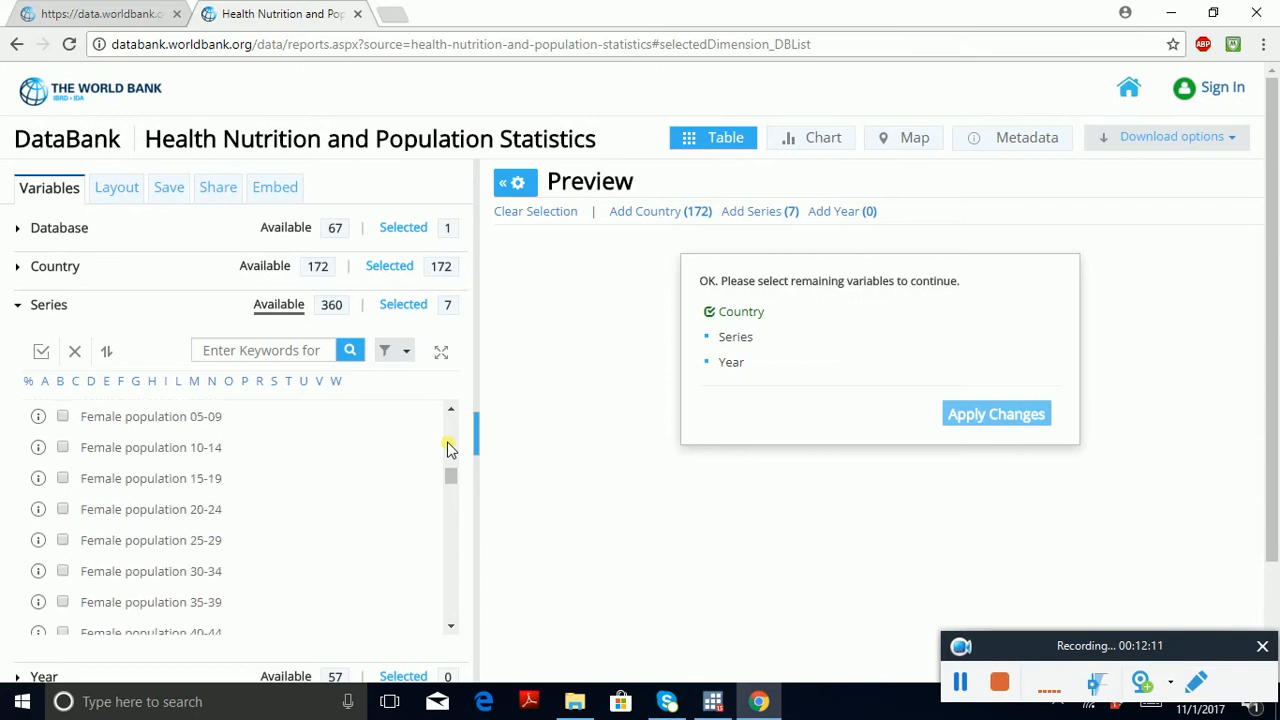
scroll(448, 449, up, 8)
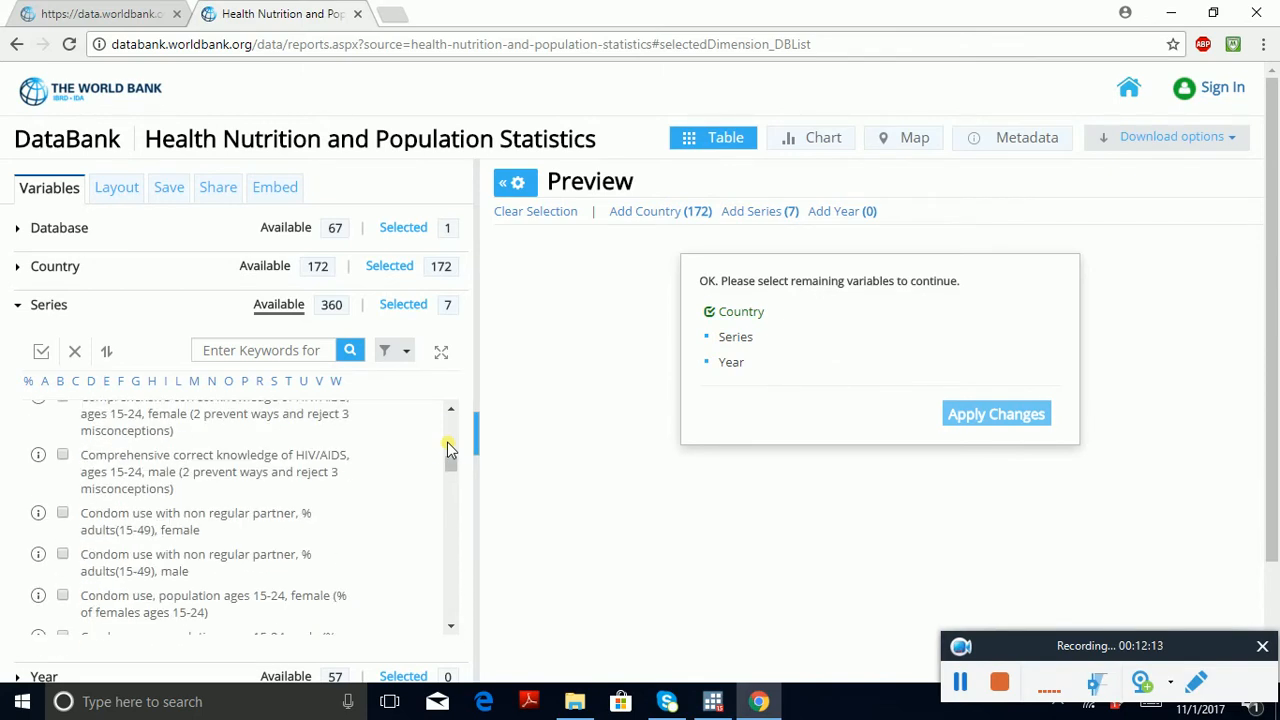
scroll(447, 449, up, 10)
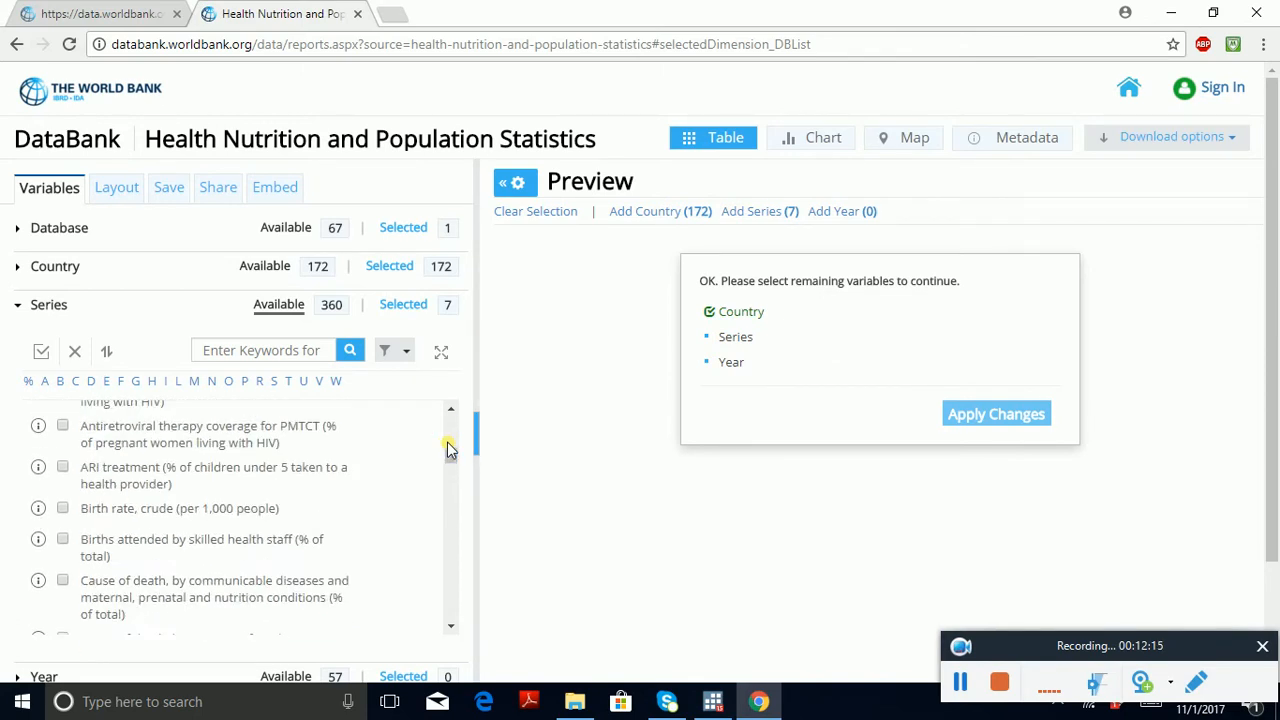
scroll(447, 442, up, 3)
scroll(452, 444, up, 8)
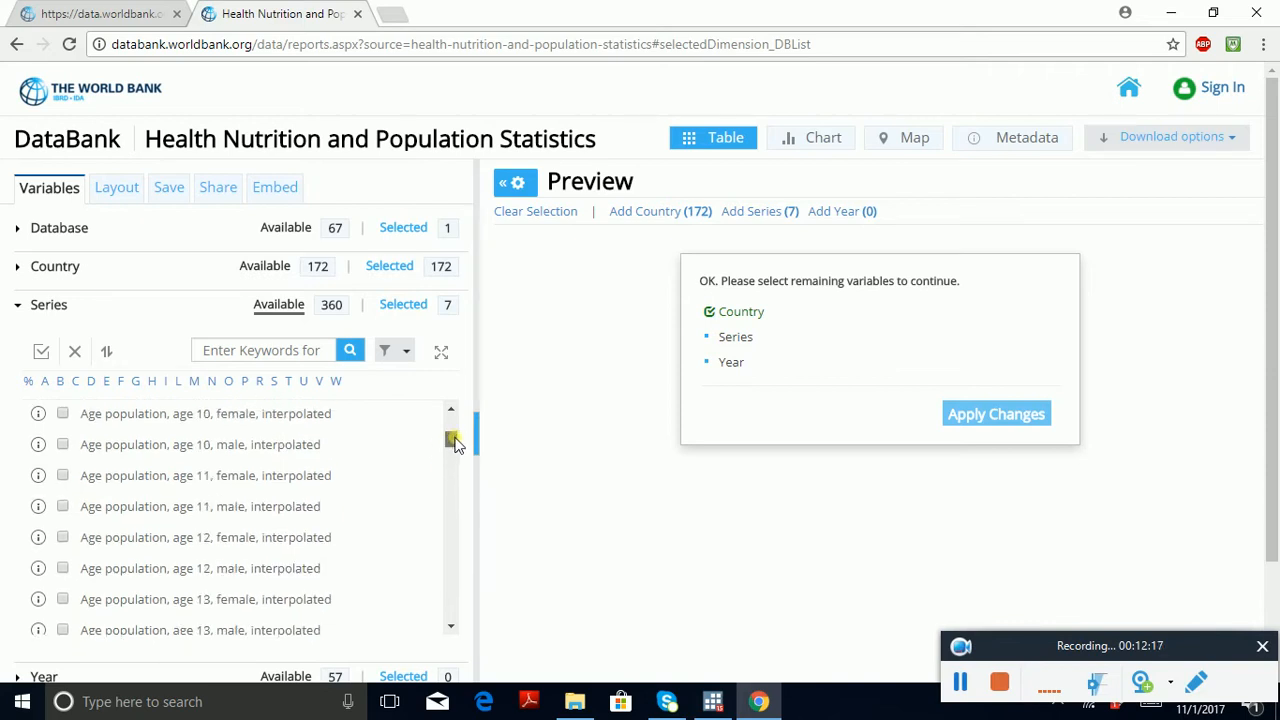
scroll(454, 430, up, 8)
drag(455, 413, 451, 529)
click(454, 558)
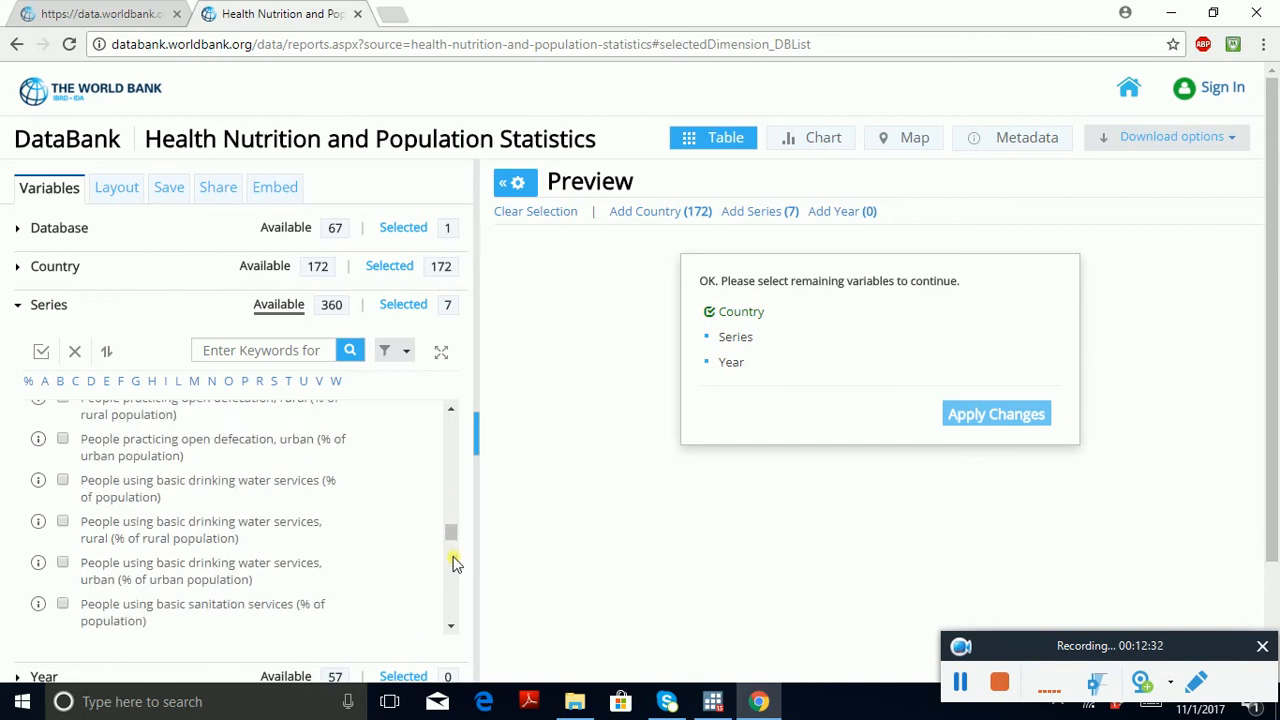
scroll(452, 560, down, 7)
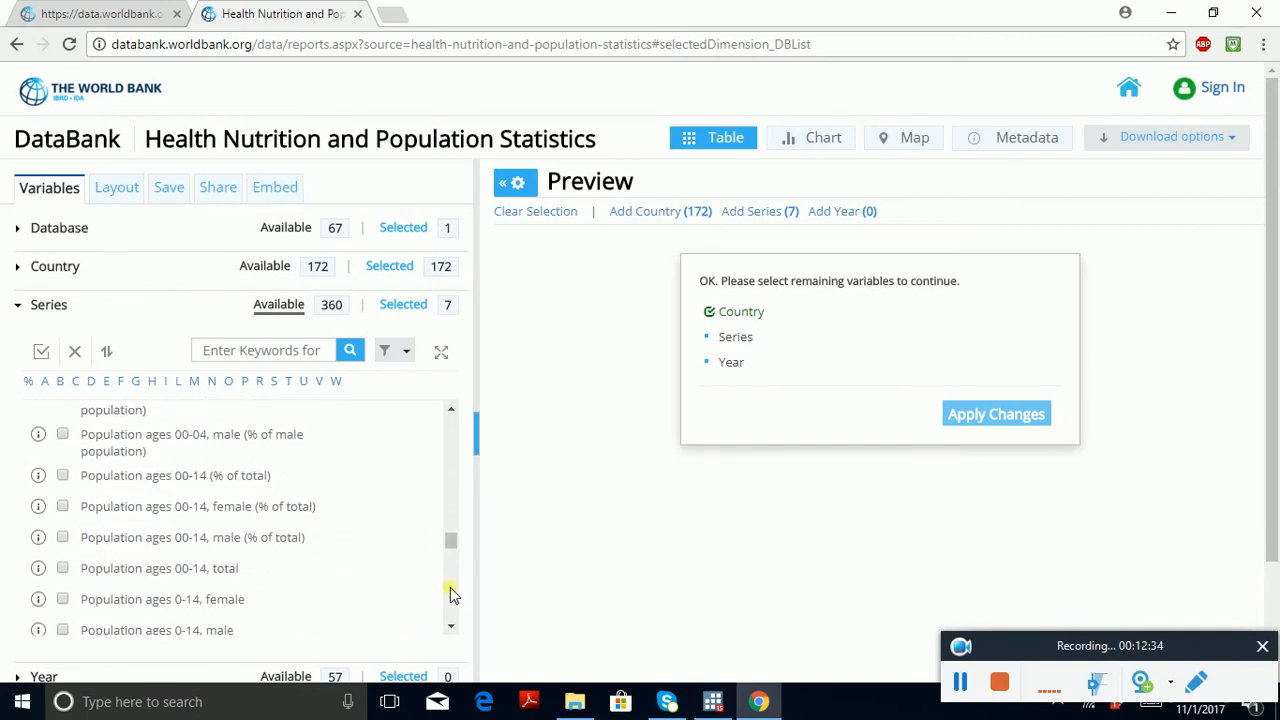
scroll(450, 587, down, 5)
drag(455, 556, 455, 640)
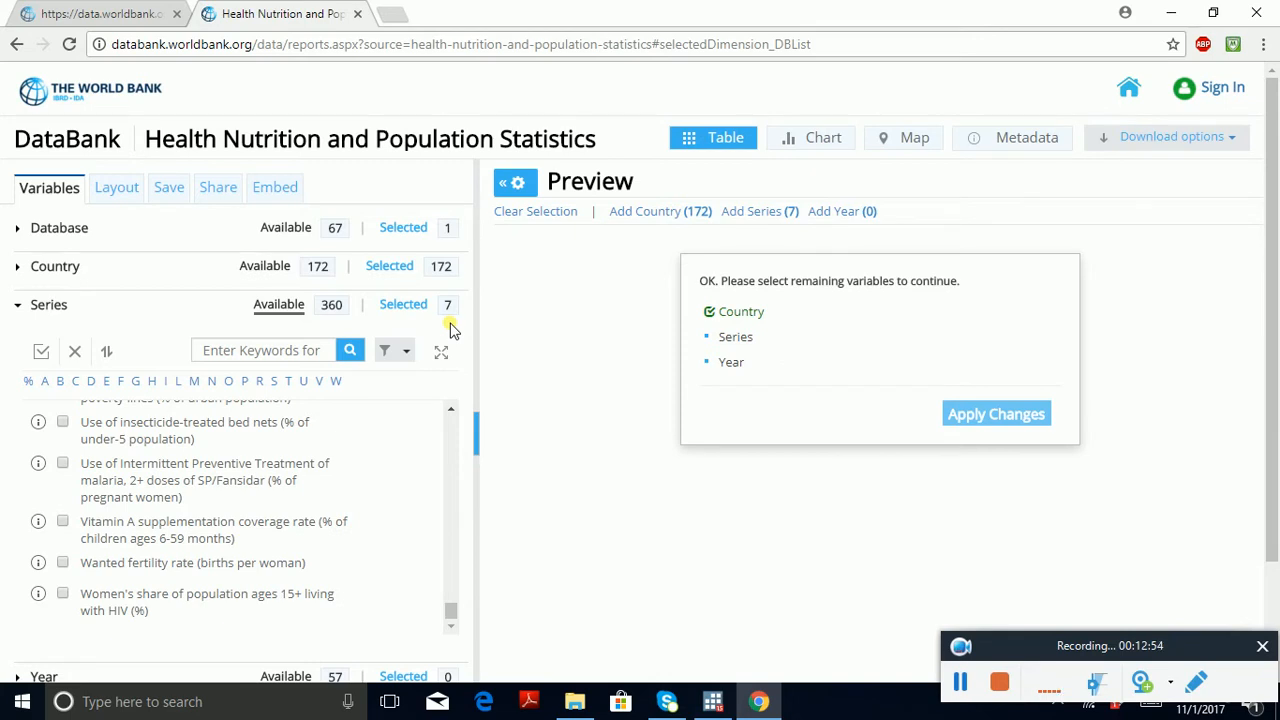
Step: Review the series list again, checking the ticked smoking, health expenditure and improved water source indicators among the available series
scroll(452, 495, up, 5)
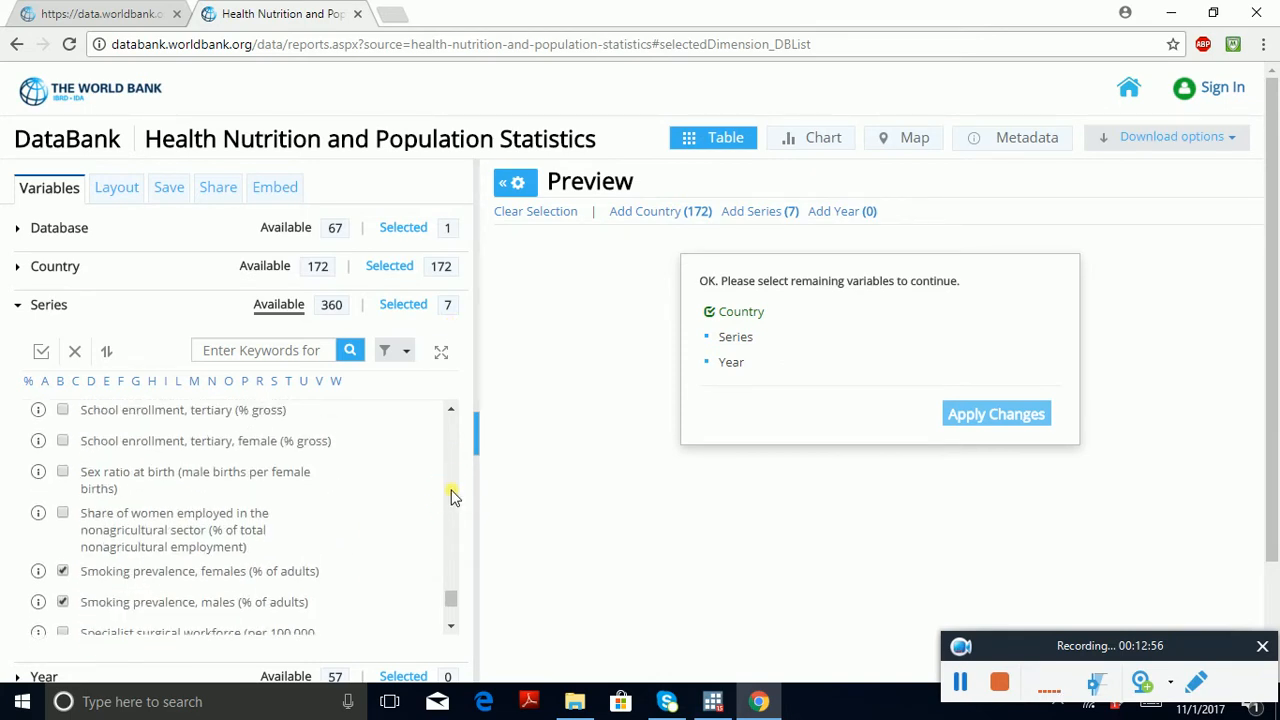
scroll(452, 495, up, 10)
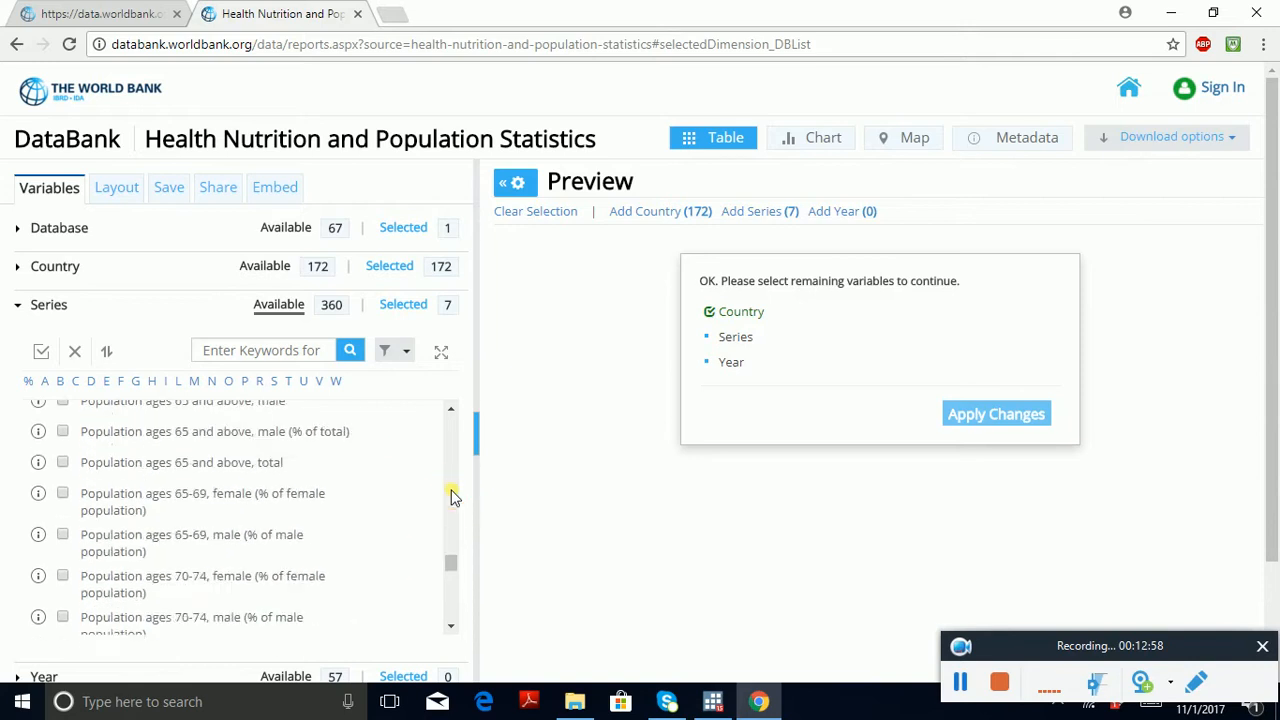
scroll(452, 495, up, 10)
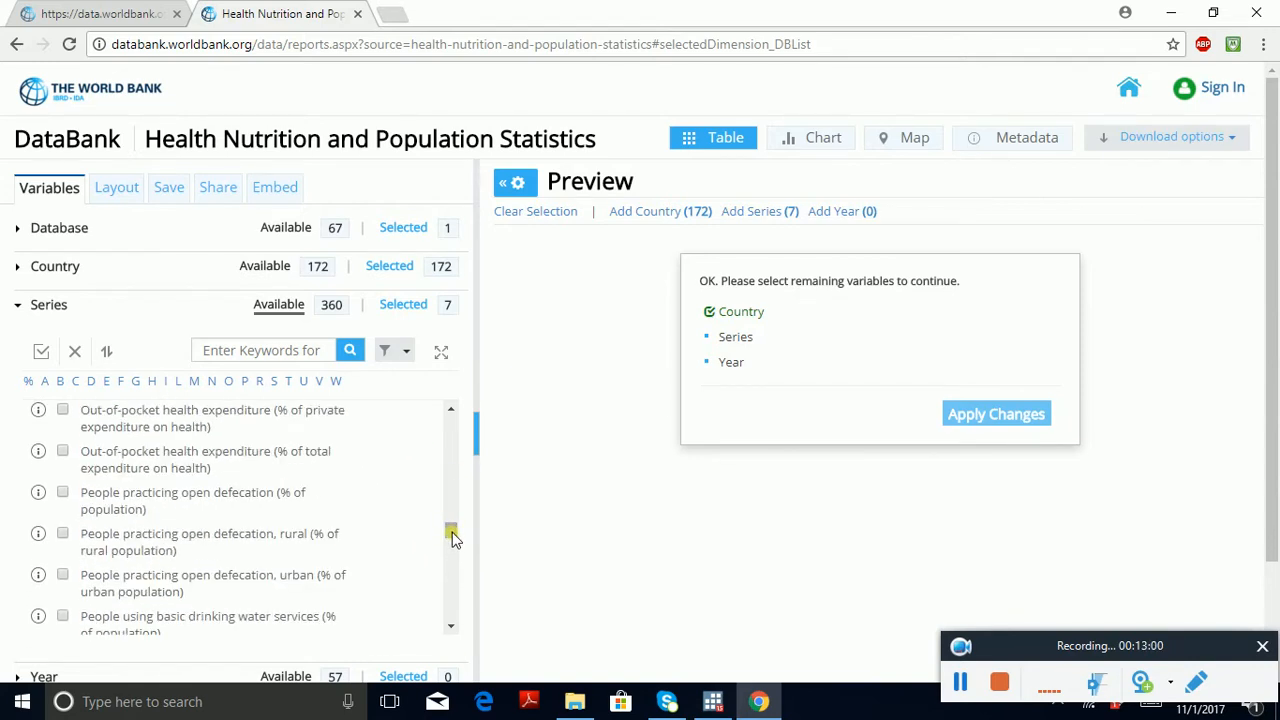
drag(452, 537, 449, 489)
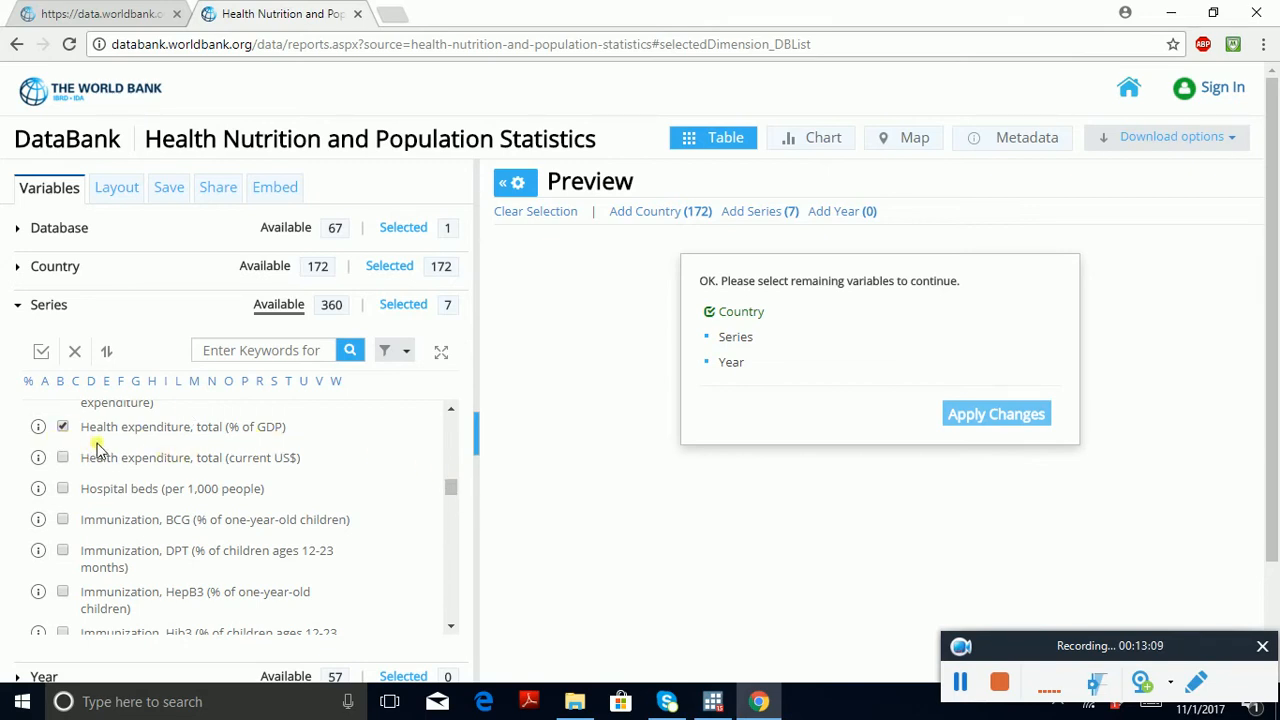
click(451, 409)
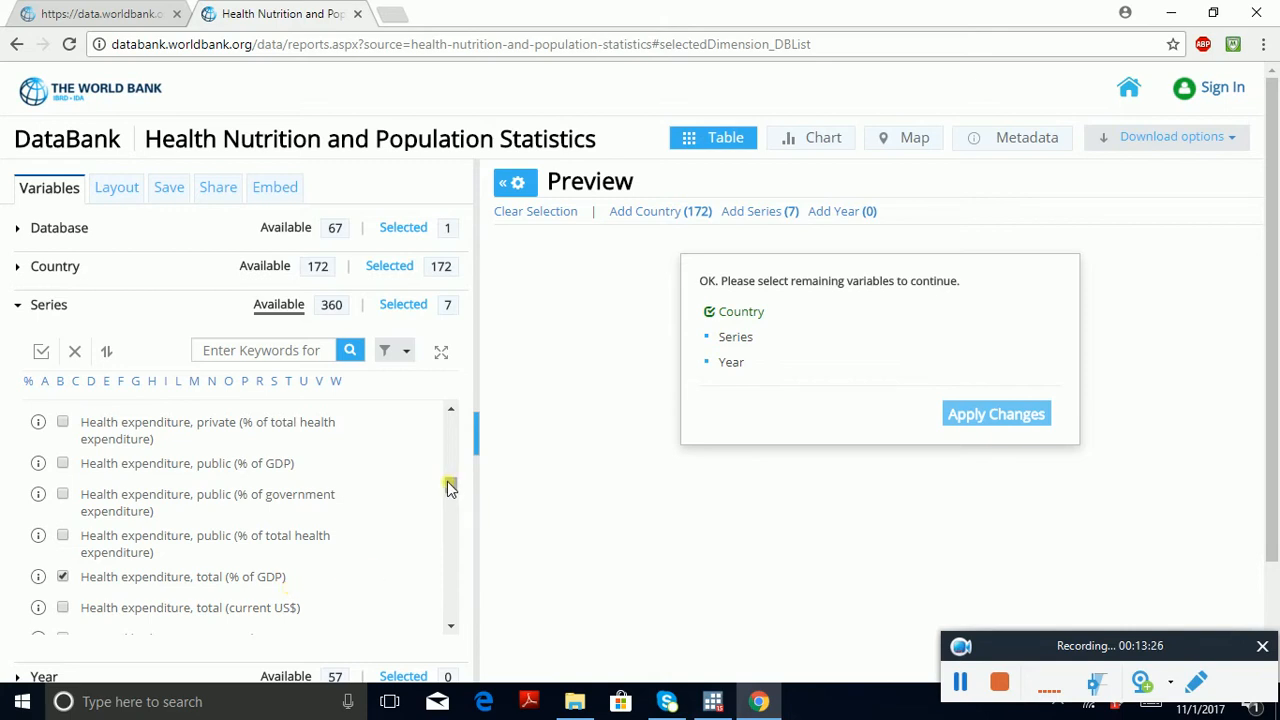
drag(447, 481, 451, 421)
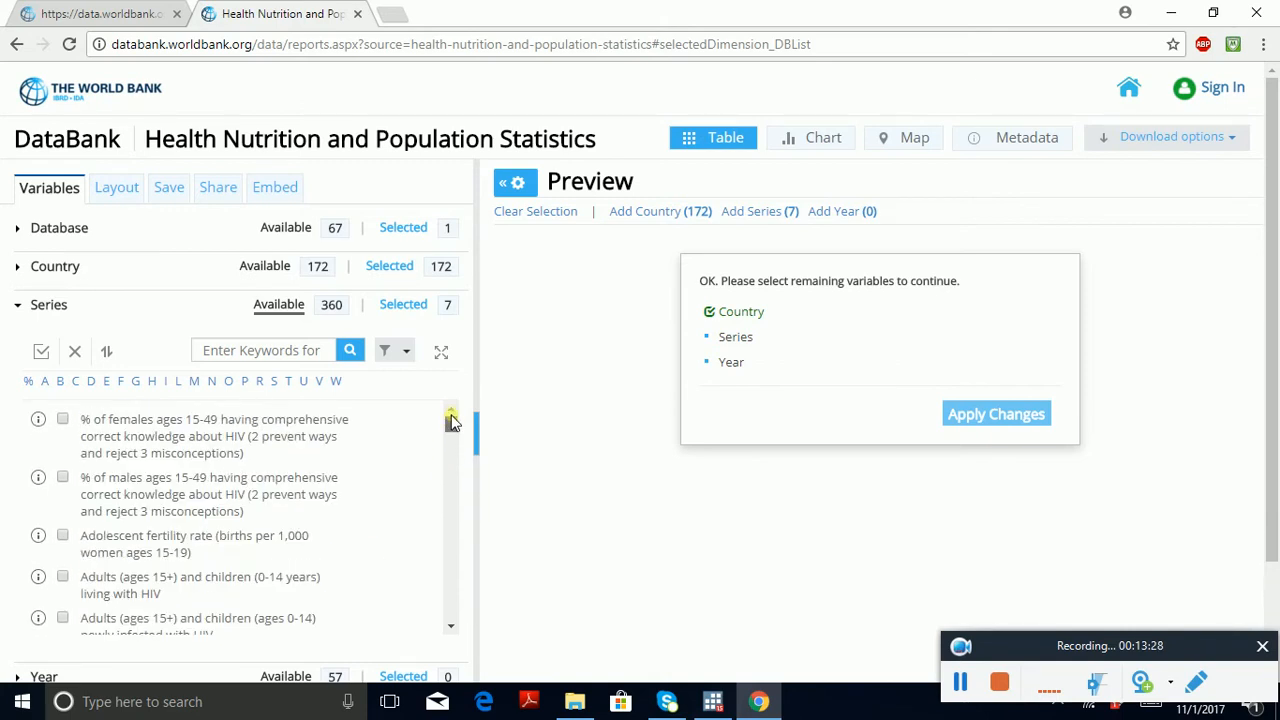
mouse_move(448, 484)
mouse_down()
mouse_move(445, 540)
mouse_move(462, 490)
mouse_up()
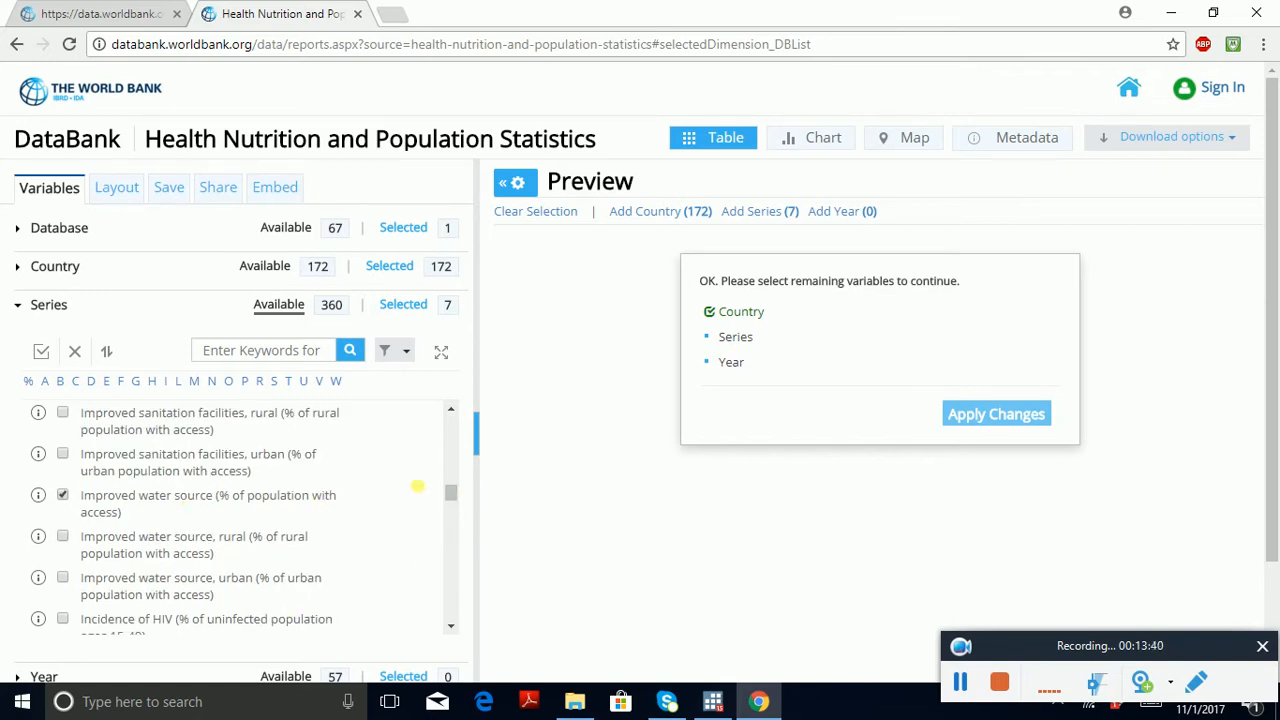
drag(461, 490, 452, 612)
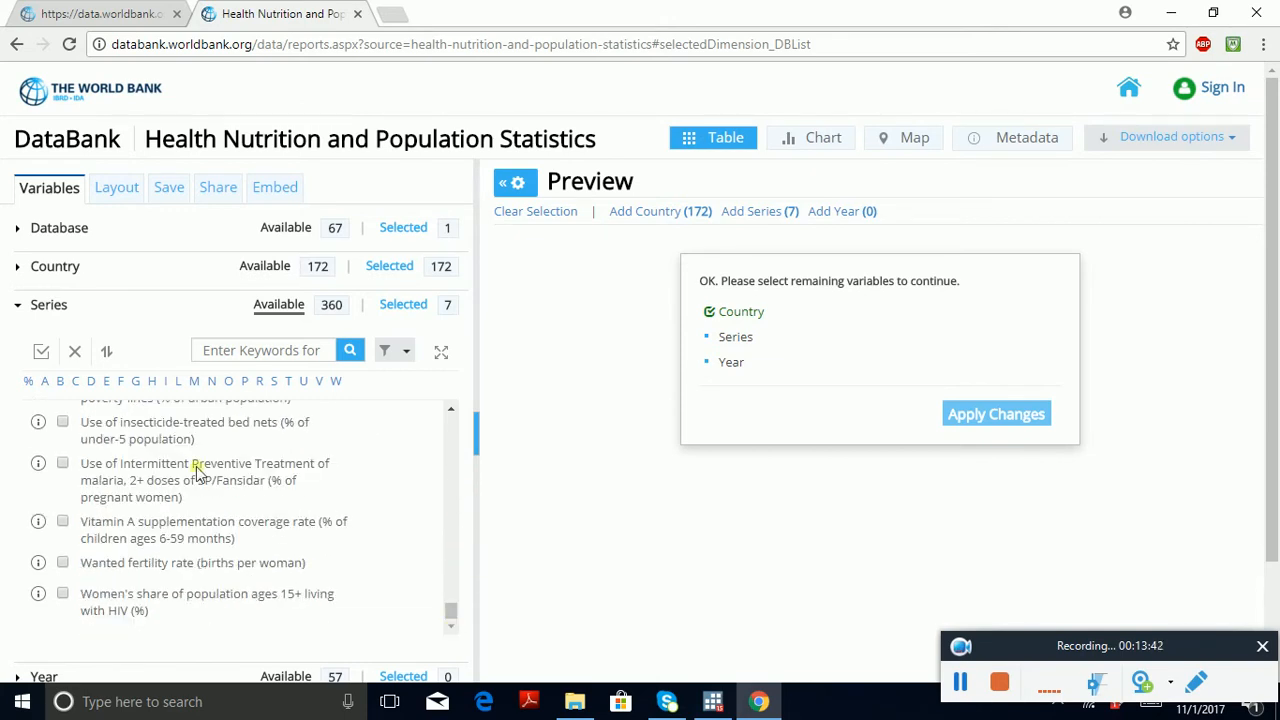
Step: Finish with the series and select the 10 most recent years, 2007 to 2016, for the report
click(47, 304)
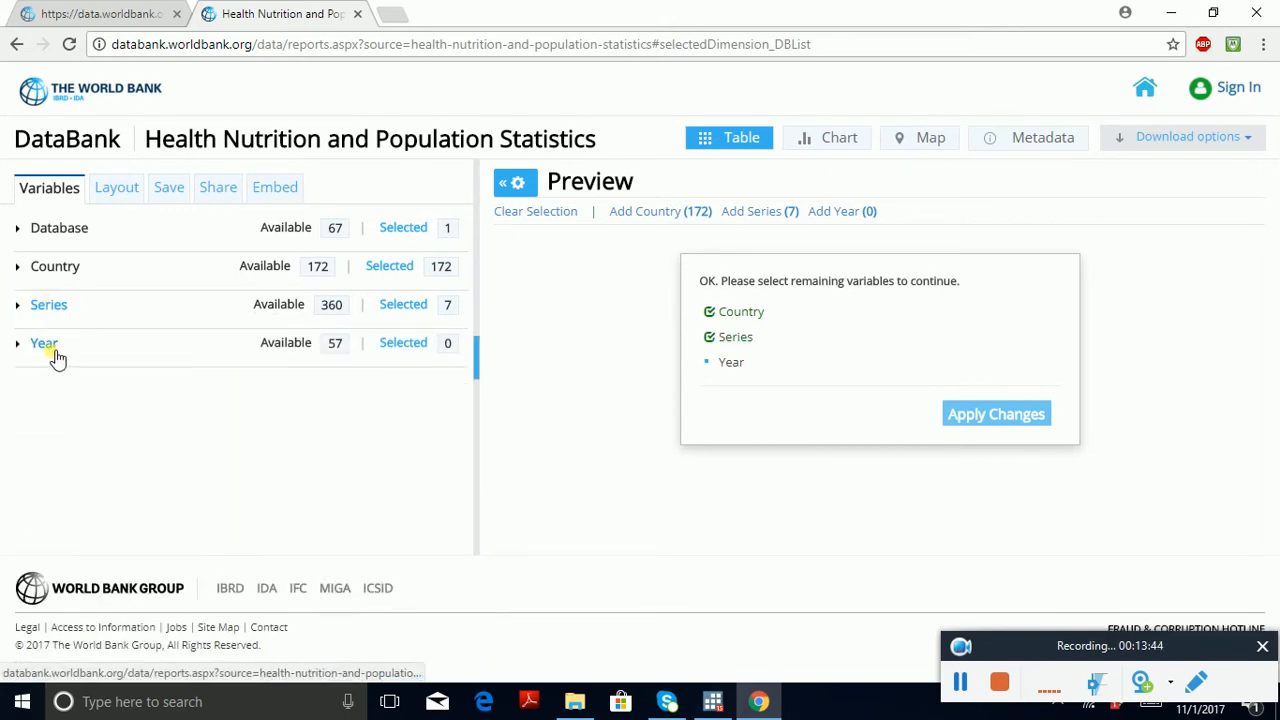
click(54, 350)
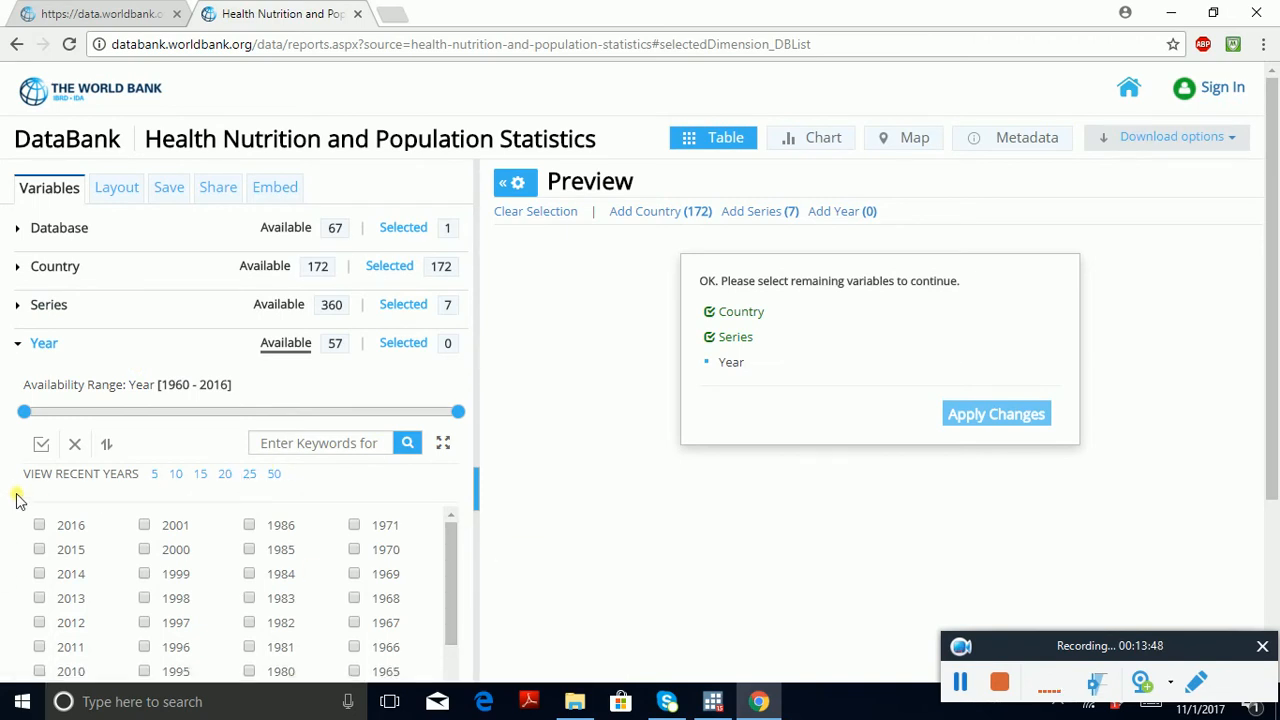
click(177, 476)
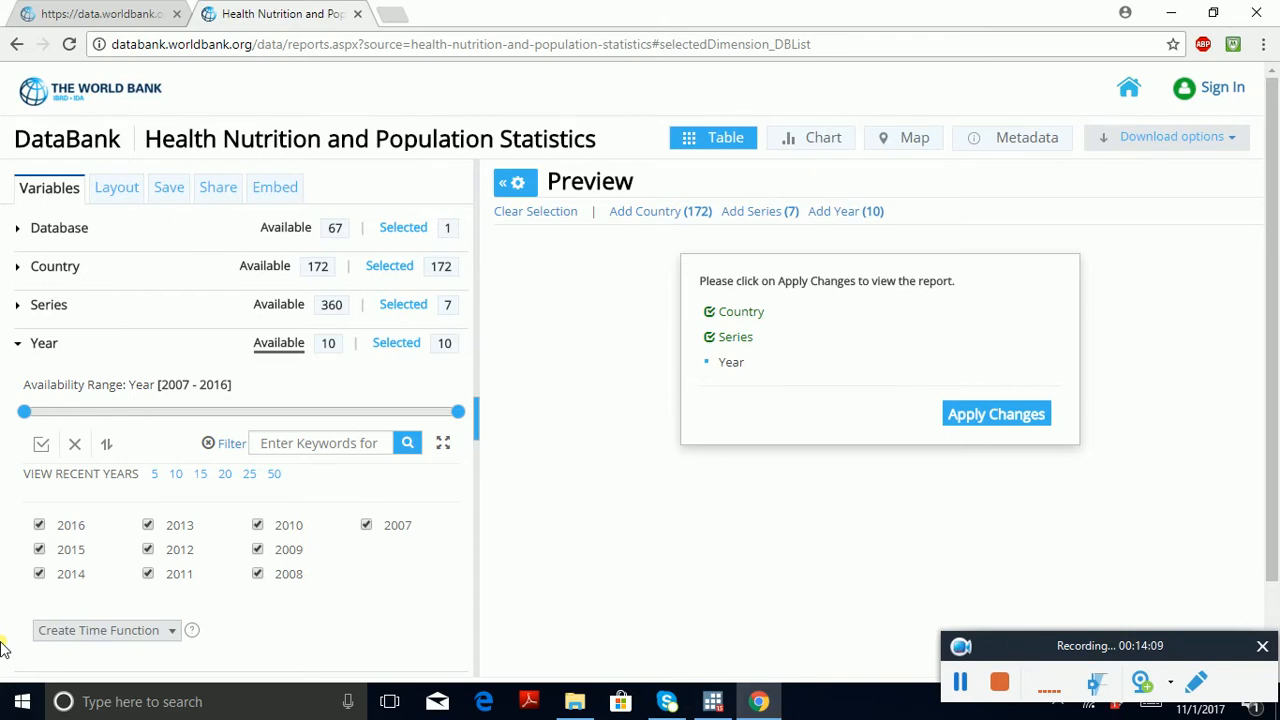
scroll(1276, 375, down, 1)
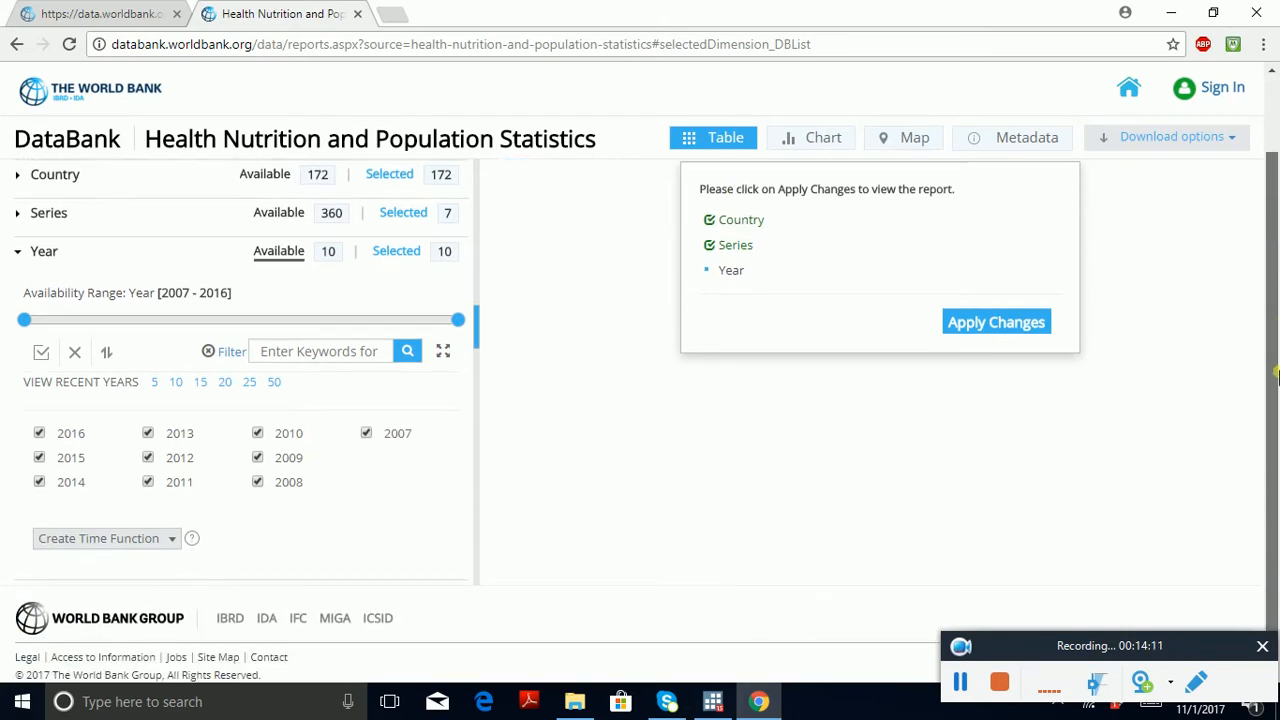
scroll(1276, 375, up, 1)
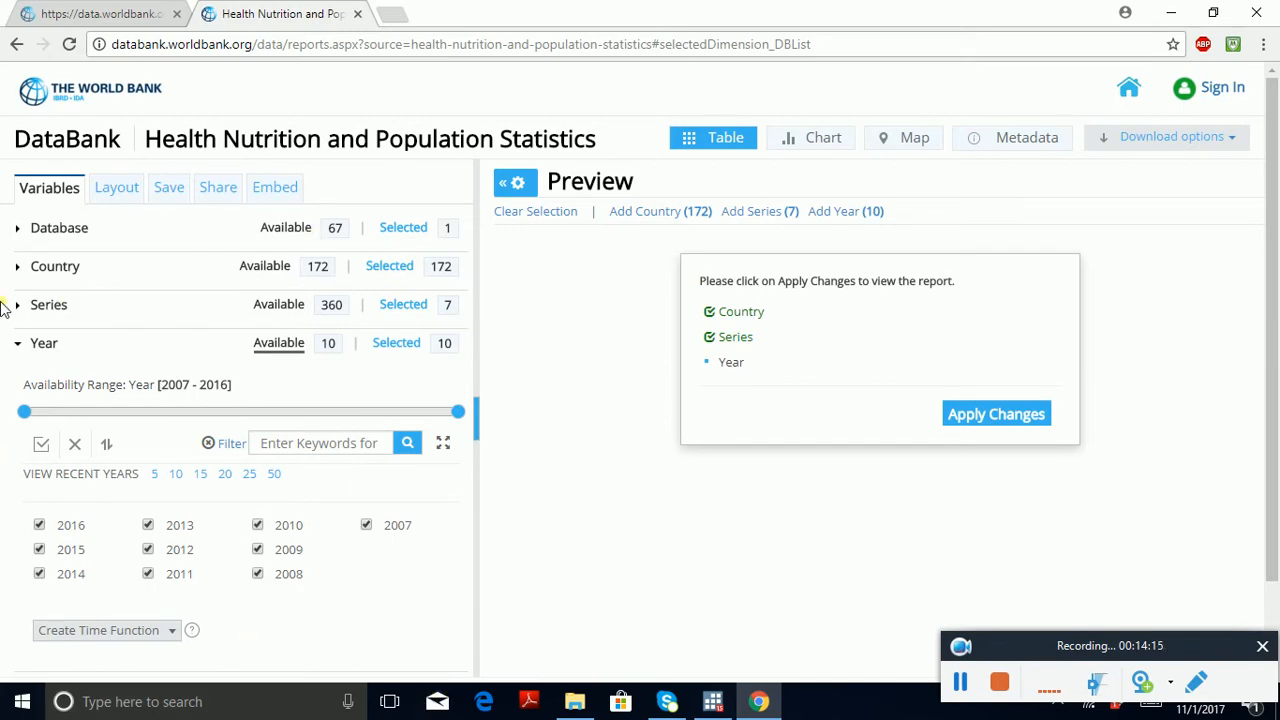
Step: Examine the report's layout settings, comparing the custom and popular orientation options
click(125, 192)
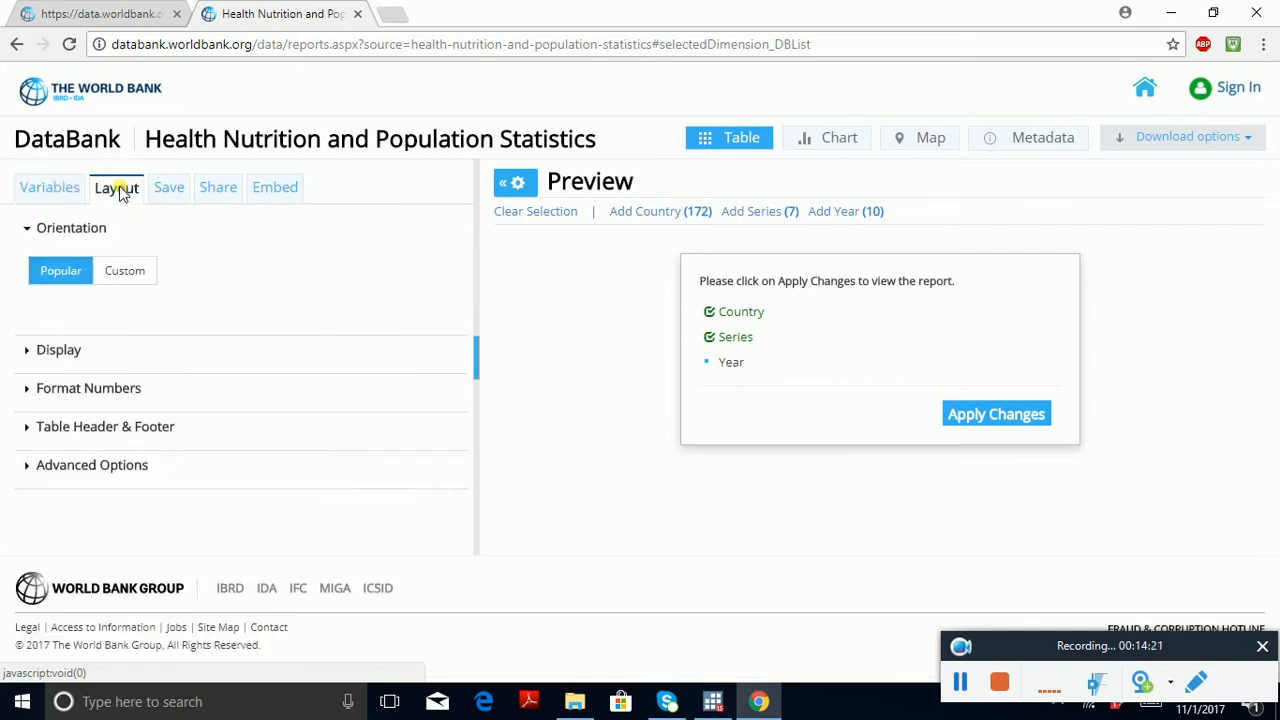
click(62, 189)
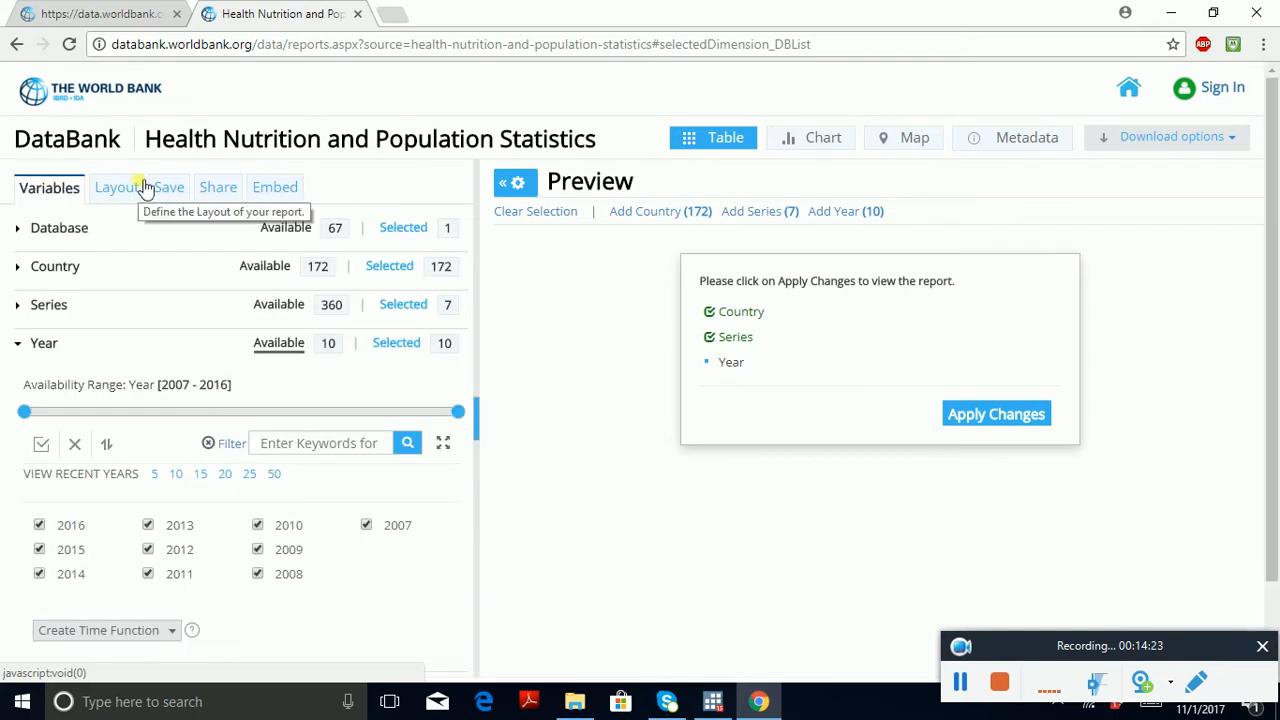
click(143, 187)
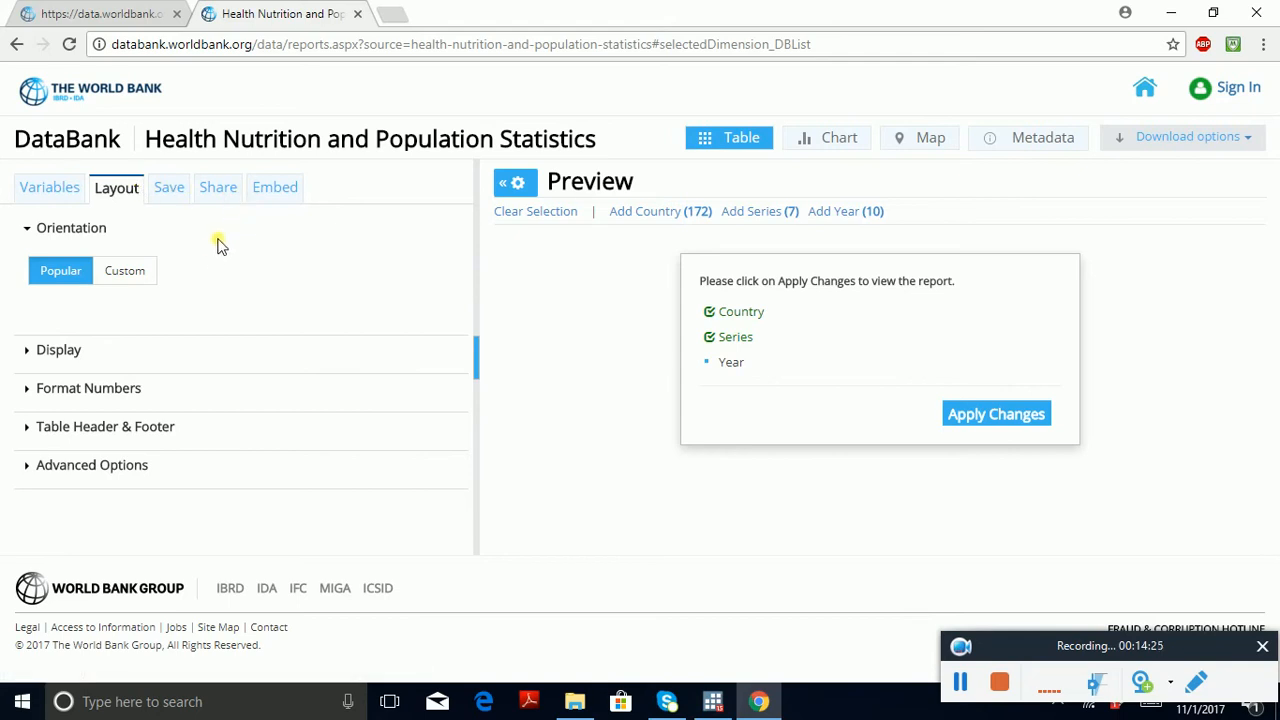
click(145, 270)
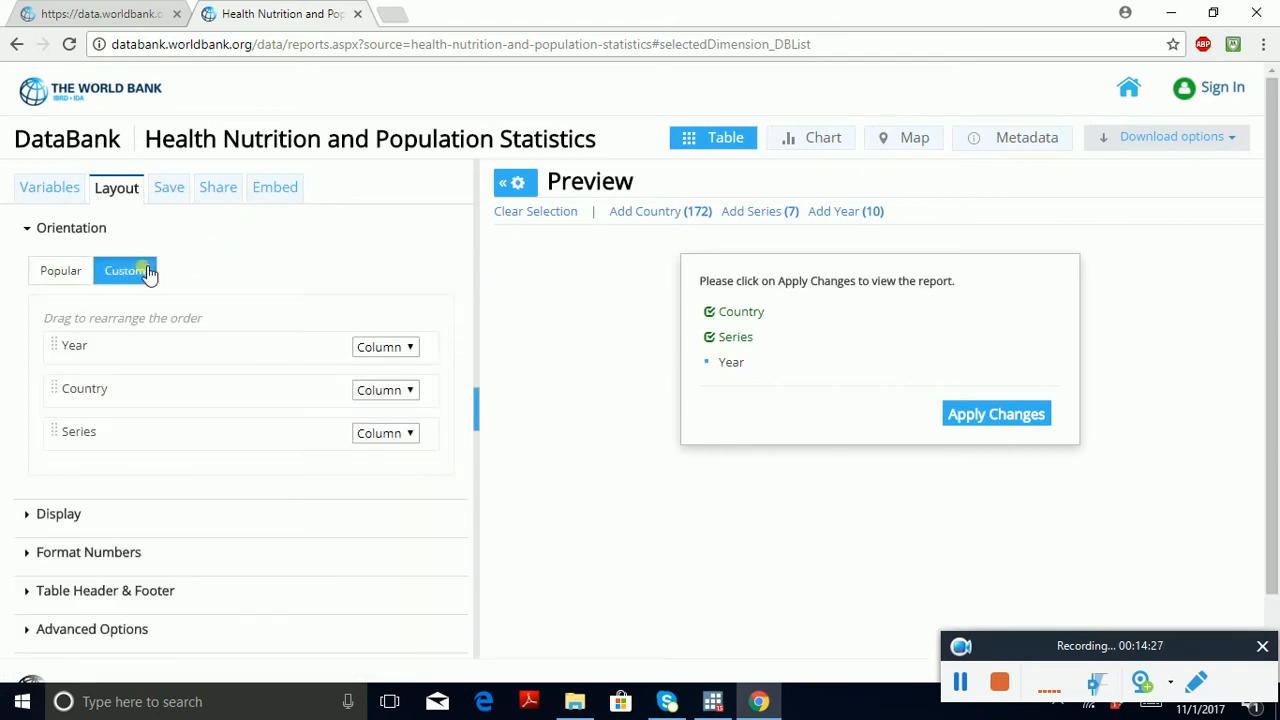
click(61, 270)
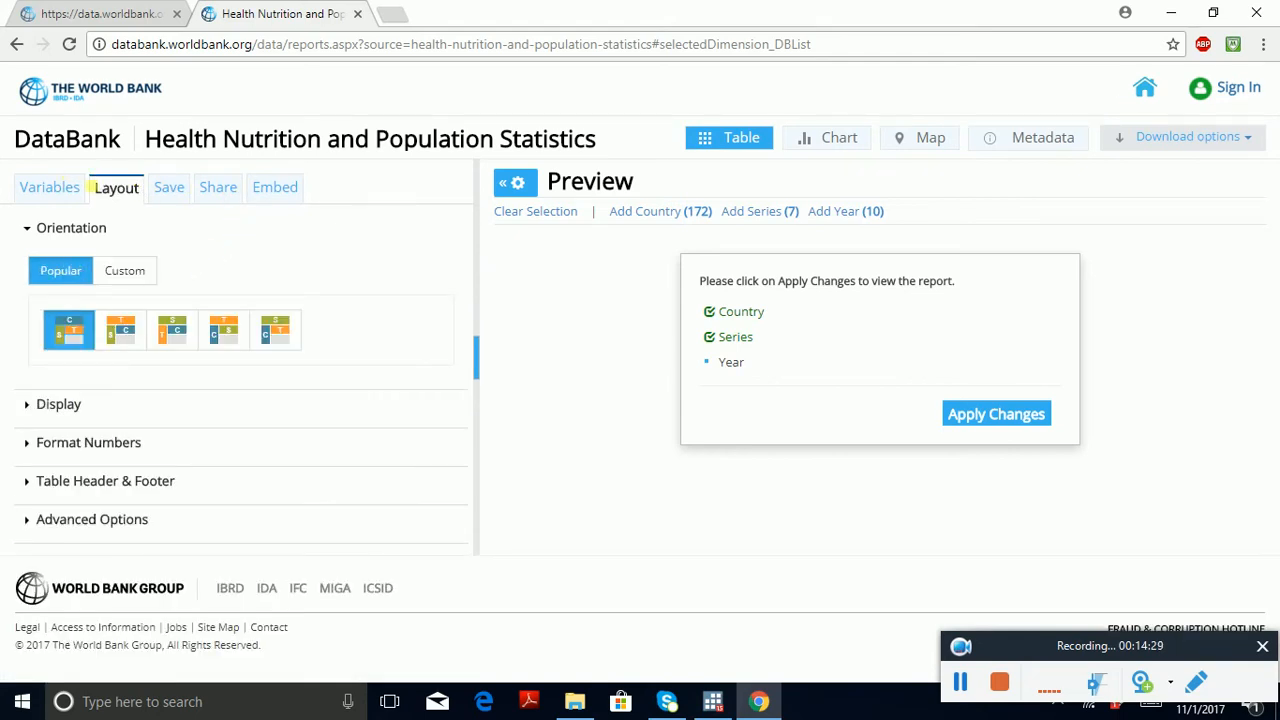
Step: Set a custom orientation with Year and Country as rows, and apply the changes to the report
click(129, 276)
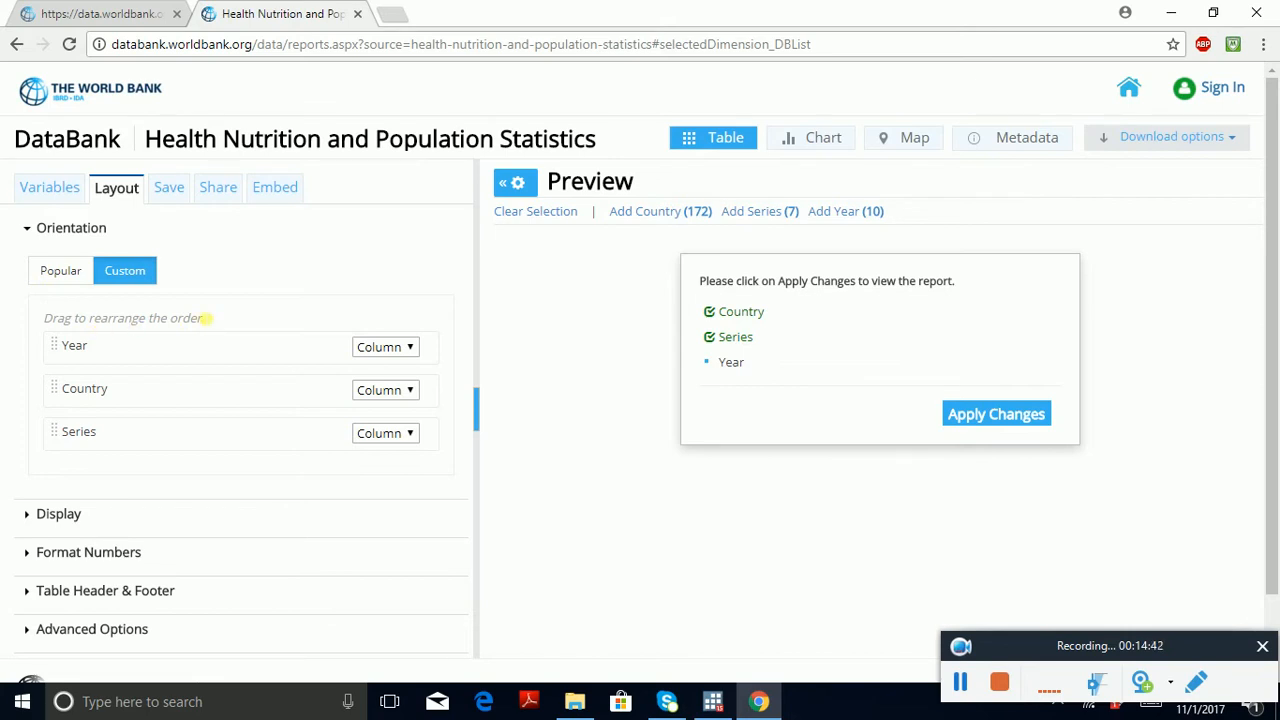
click(384, 350)
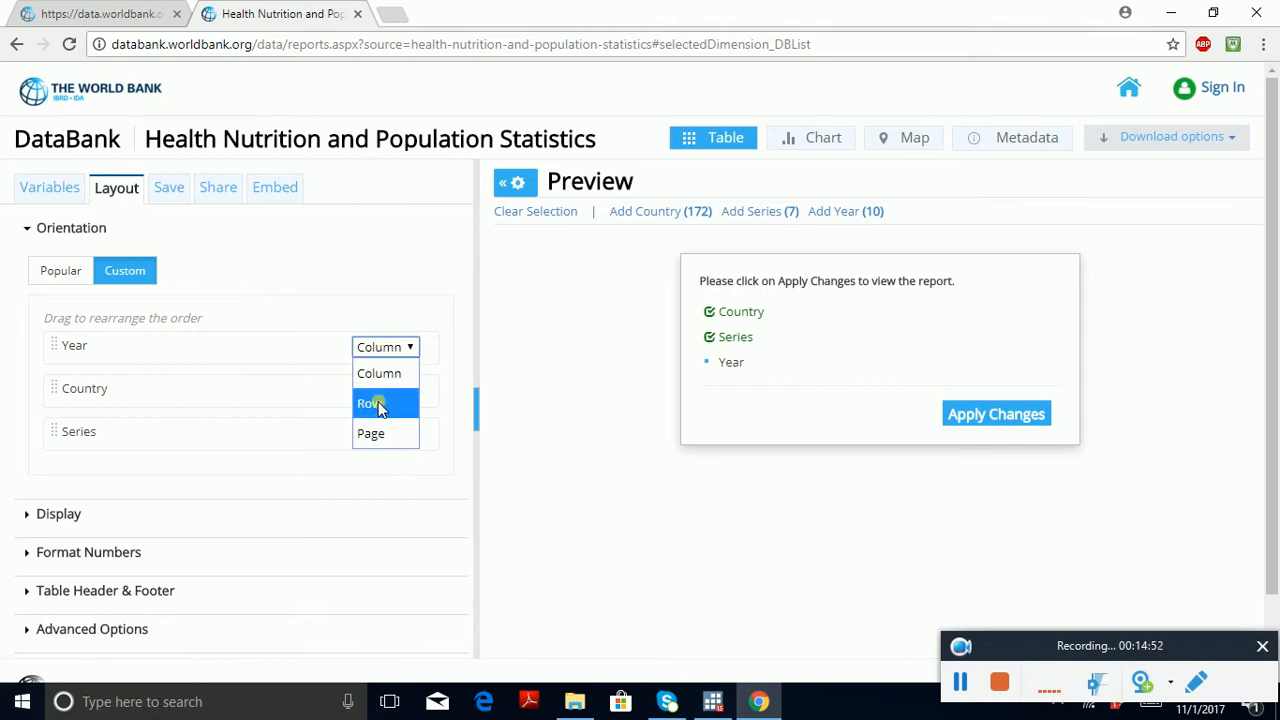
click(378, 406)
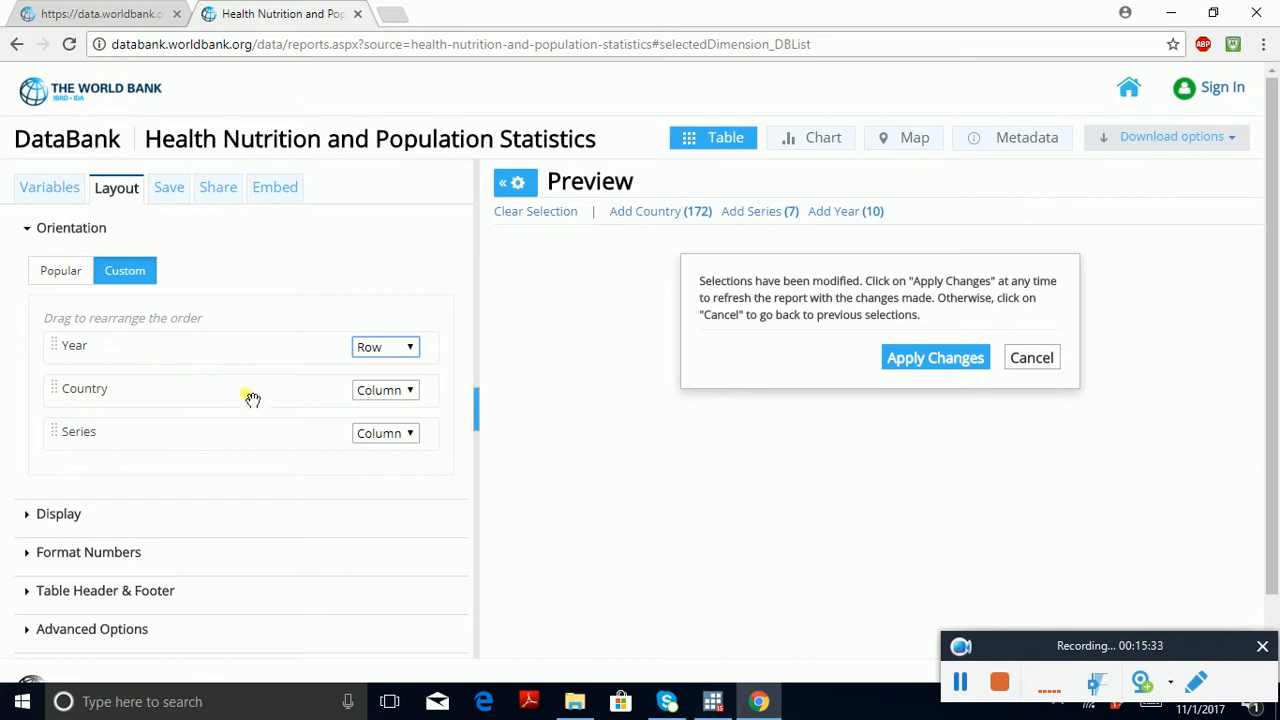
click(380, 393)
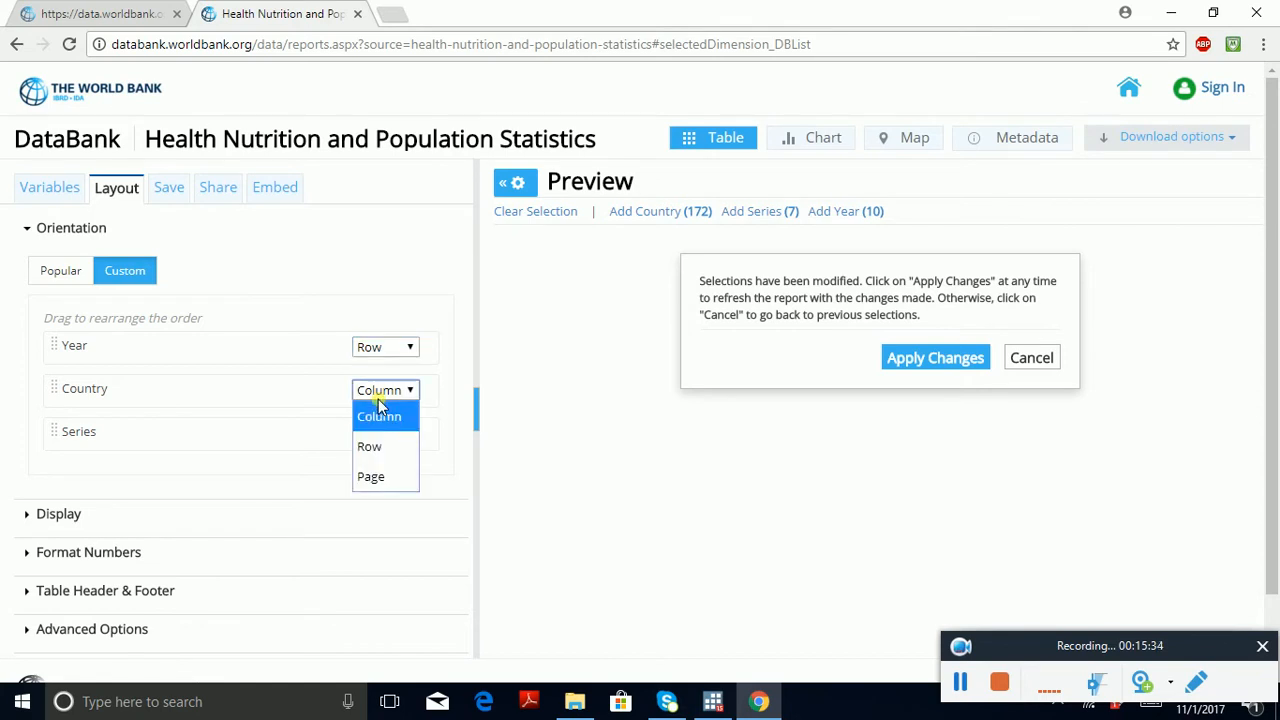
click(386, 447)
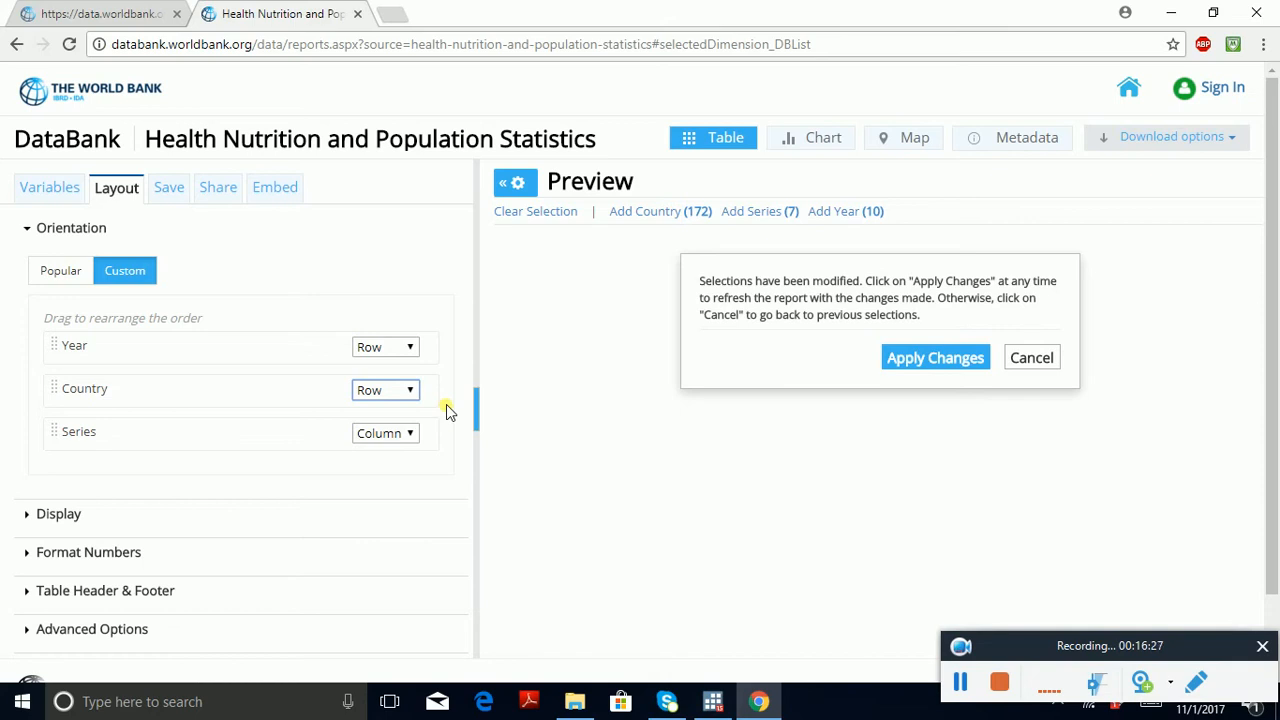
click(932, 360)
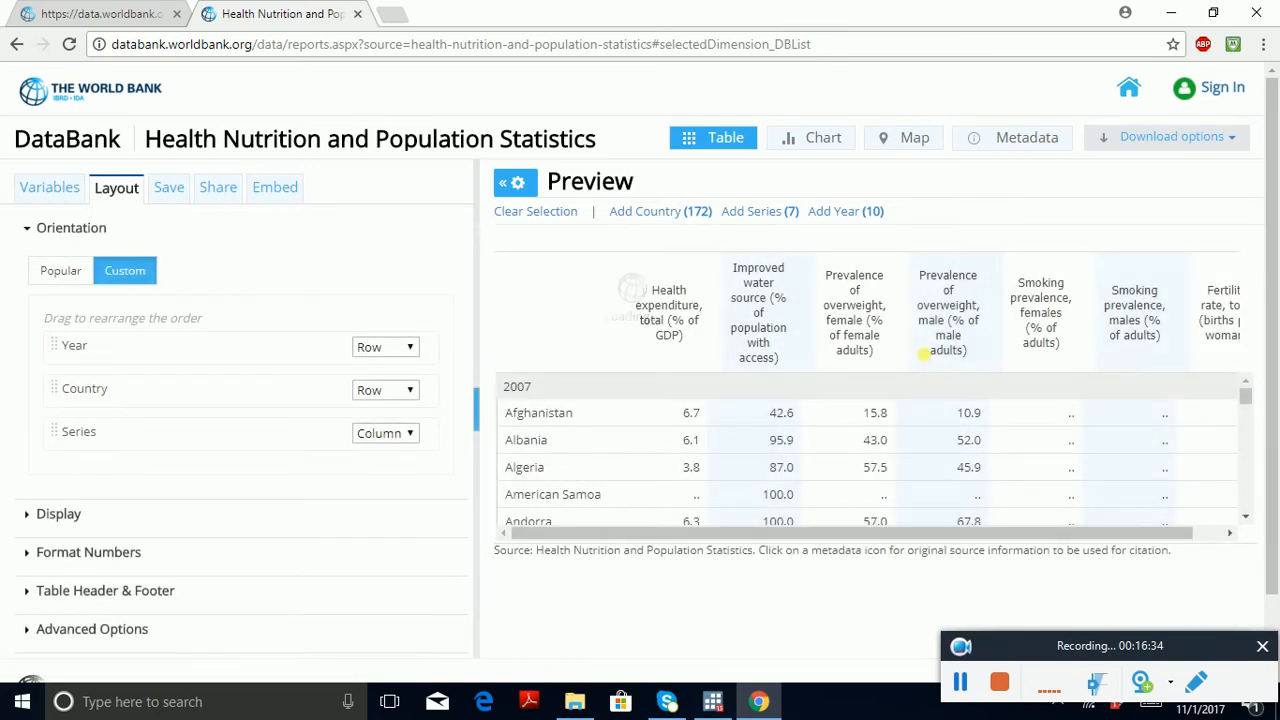
Step: Download the report in Excel format and open the downloaded Data_Extract_From_Health_Nutrition_and_Population_Statistics workbook in Excel
click(1231, 139)
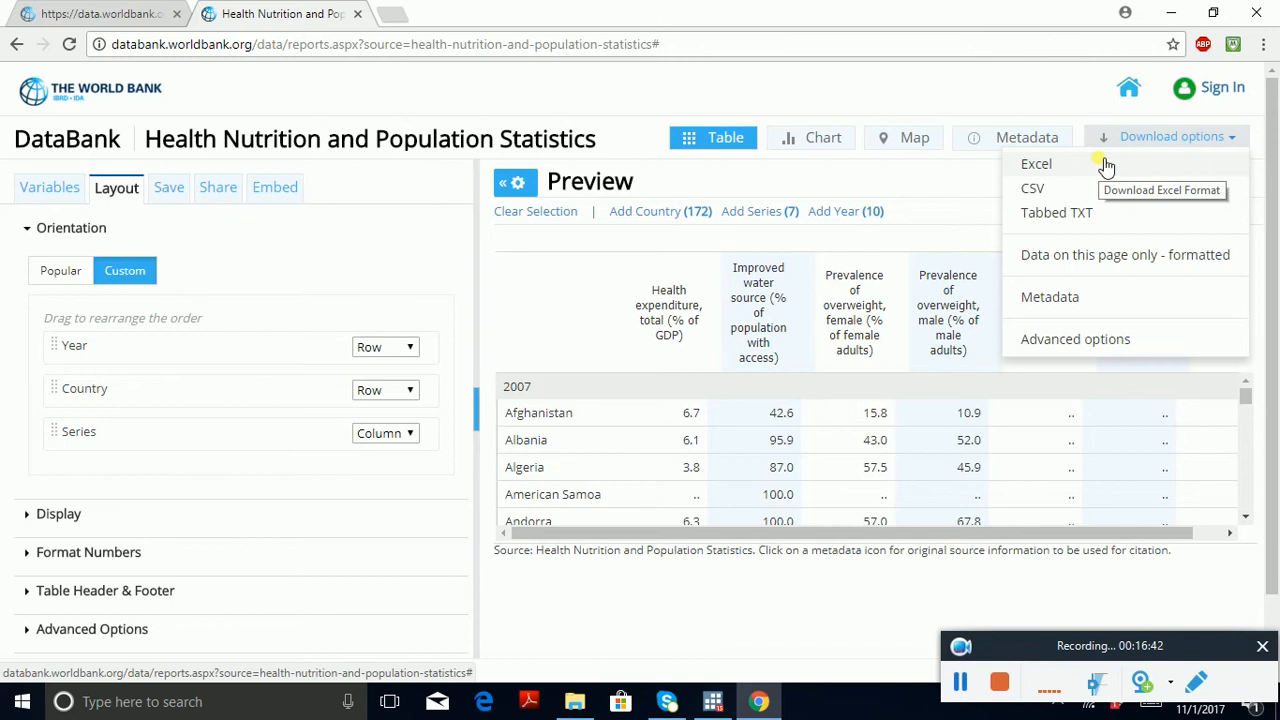
click(1106, 165)
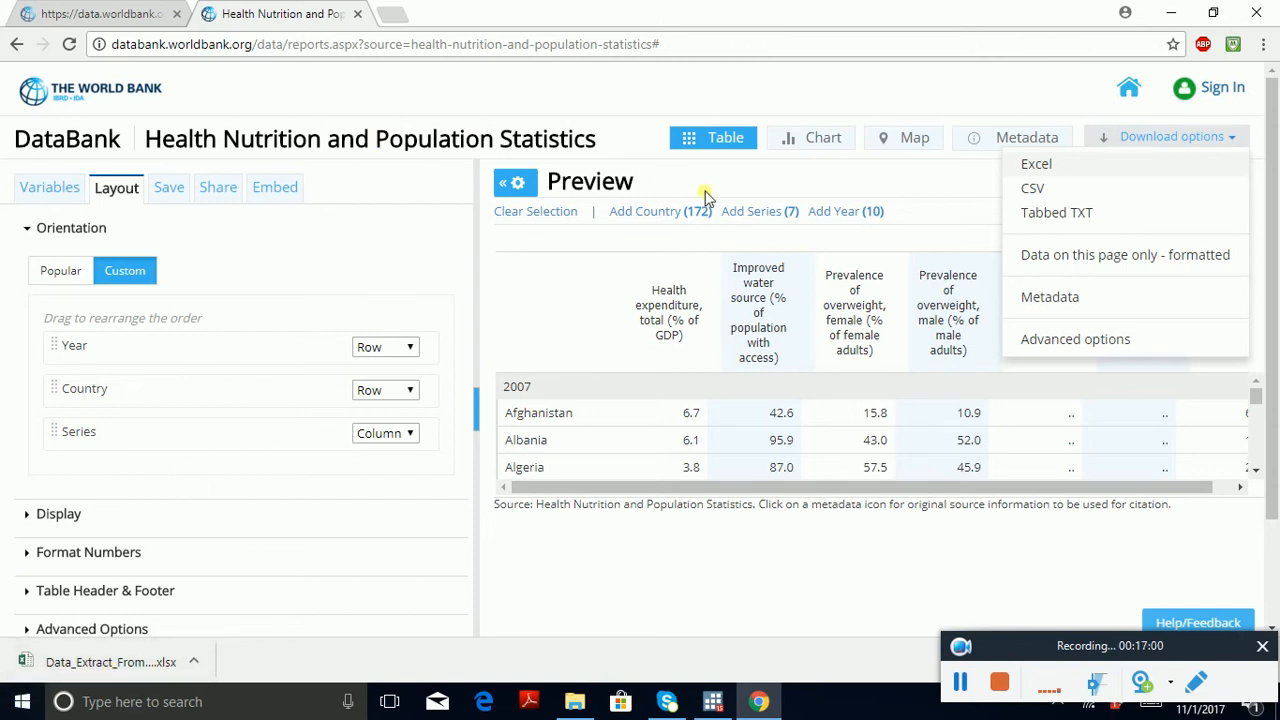
click(768, 180)
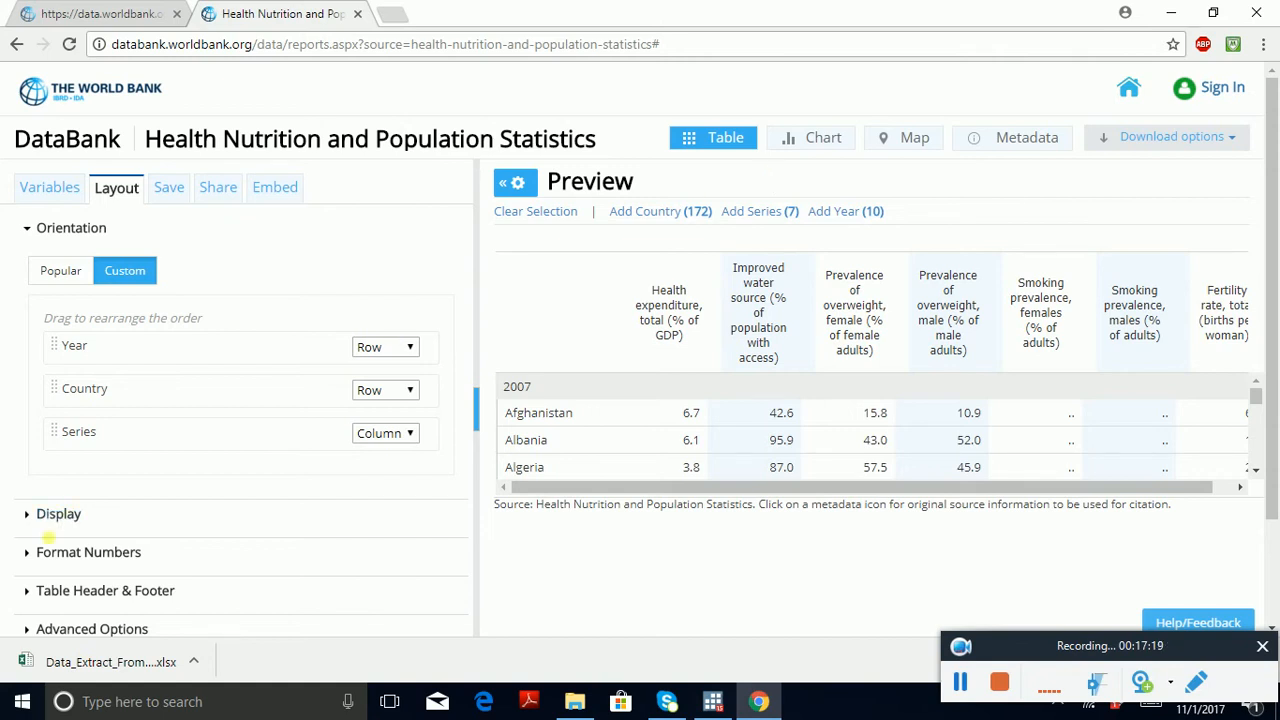
click(115, 672)
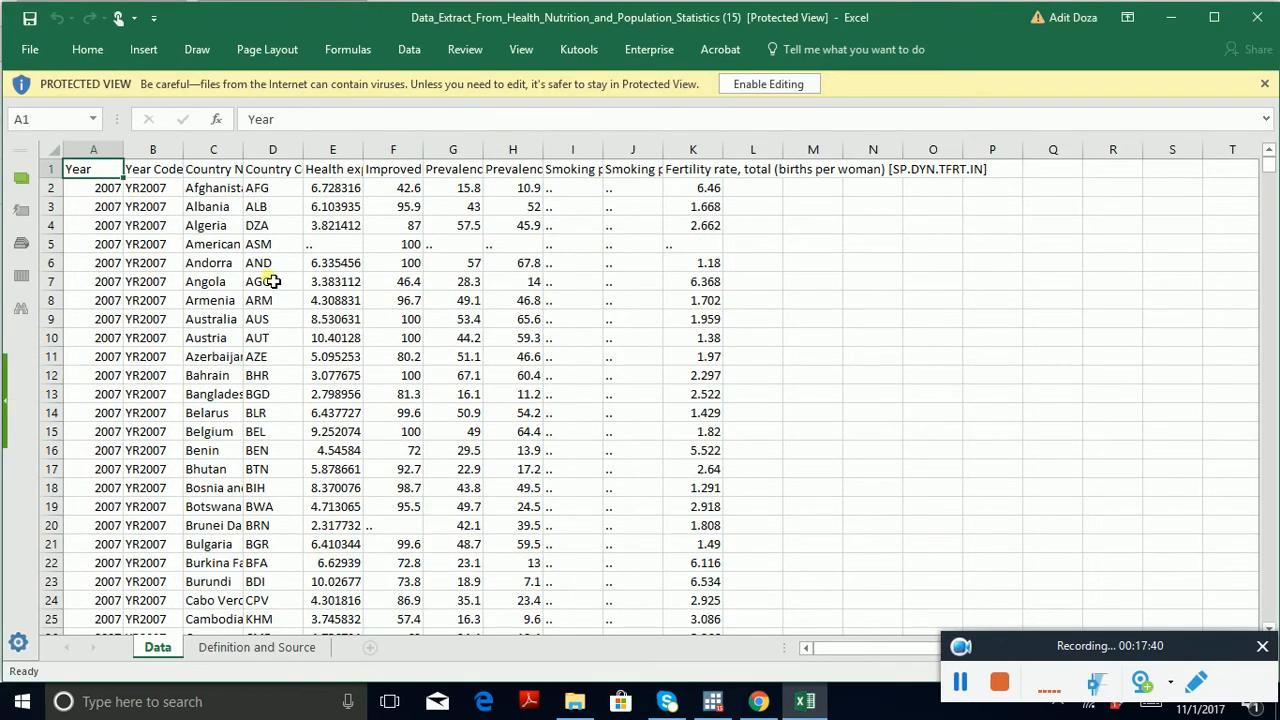
Step: Examine how the country rows repeat for each year in the Data sheet, and return to the Year header cell
key(Page_Down)
key(Page_Down)
key(Page_Down)
key(Page_Down)
key(Page_Down)
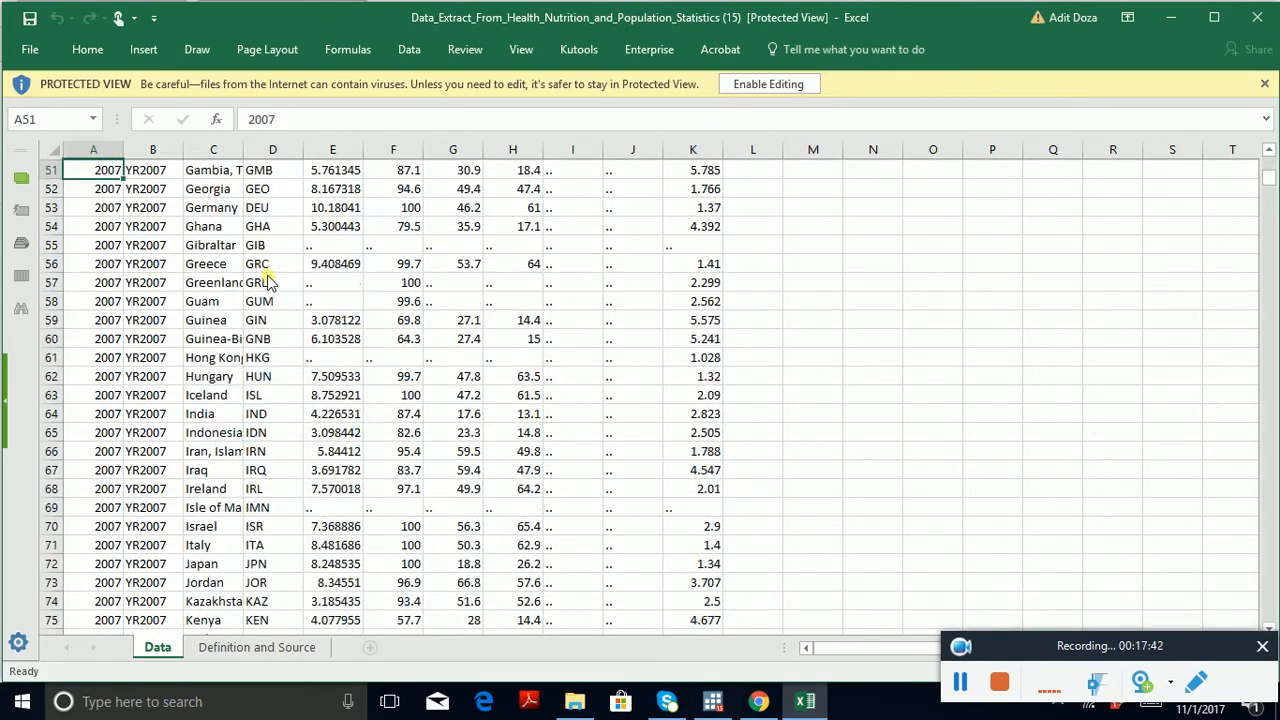
key(Page_Down)
key(Page_Down)
key(Page_Down)
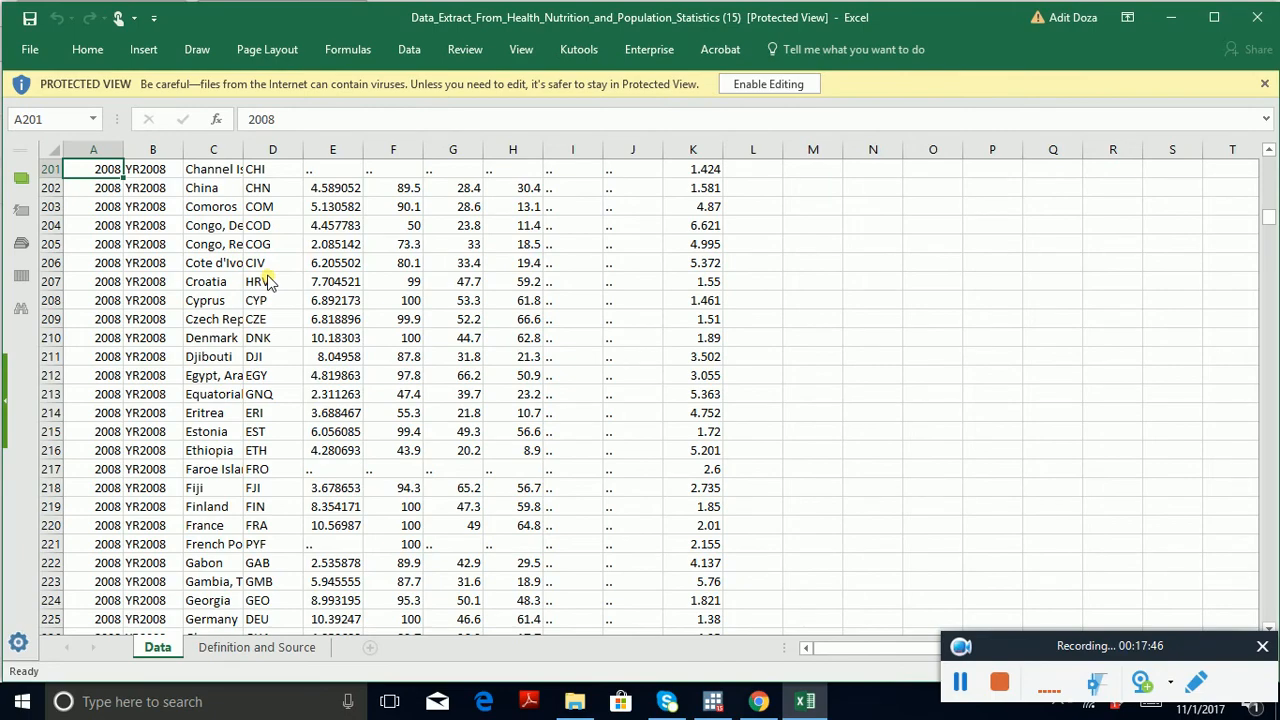
key(Page_Down)
key(Page_Down)
key(Page_Down)
key(Page_Down)
key(Page_Down)
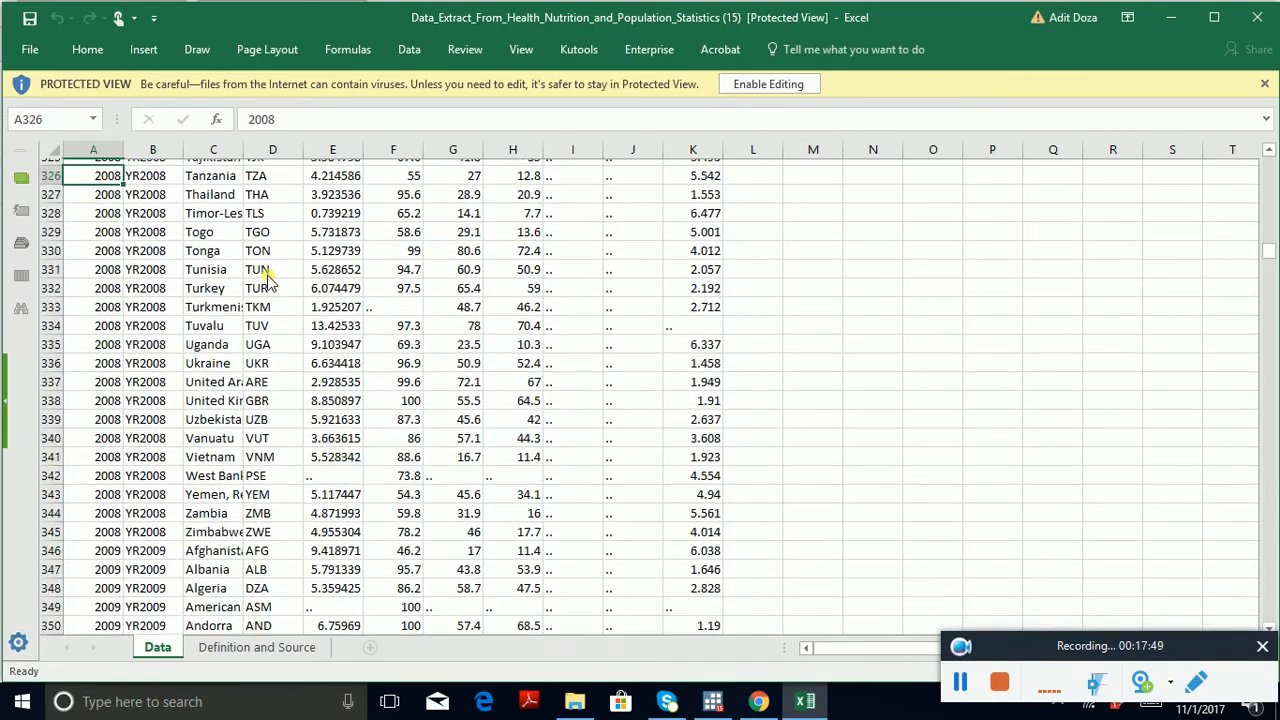
key(Page_Down)
key(Page_Down)
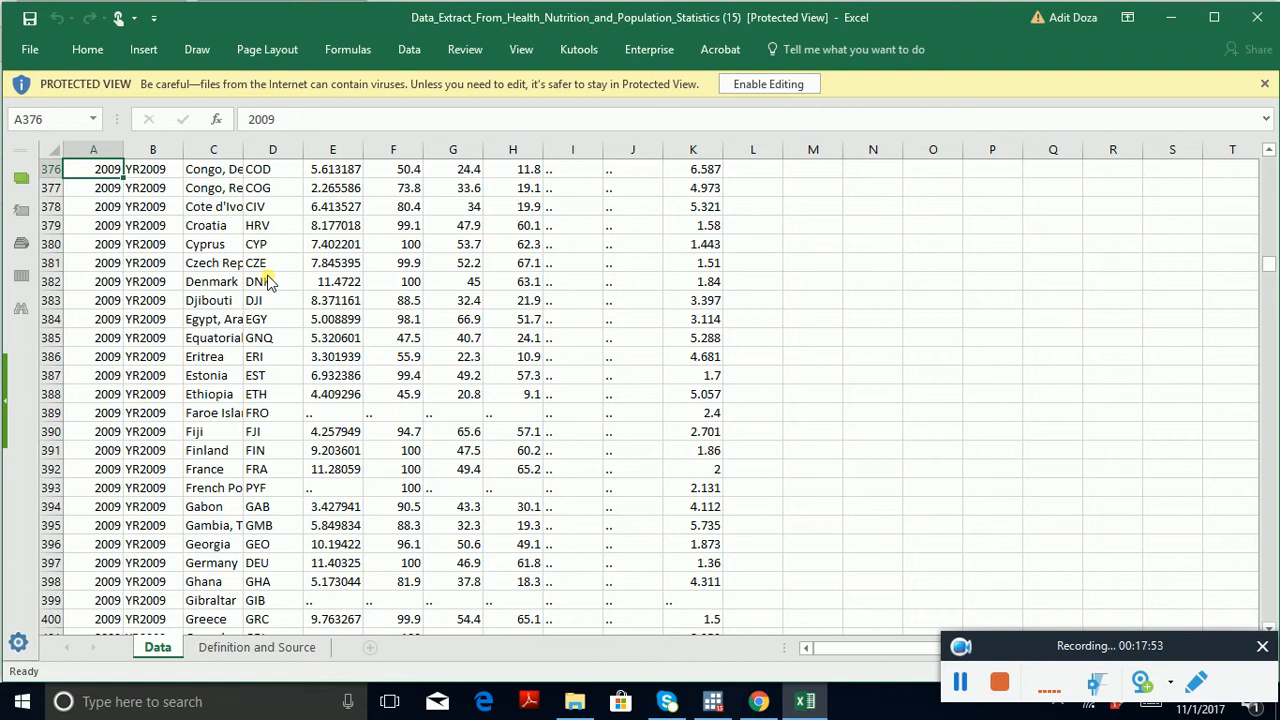
key(Page_Up)
key(Page_Up)
key(Page_Up)
key(Page_Up)
key(Page_Up)
key(Page_Up)
key(Page_Up)
key(Page_Up)
key(Page_Up)
key(Page_Up)
key(Page_Up)
key(Page_Up)
key(Page_Up)
key(Page_Up)
key(Page_Up)
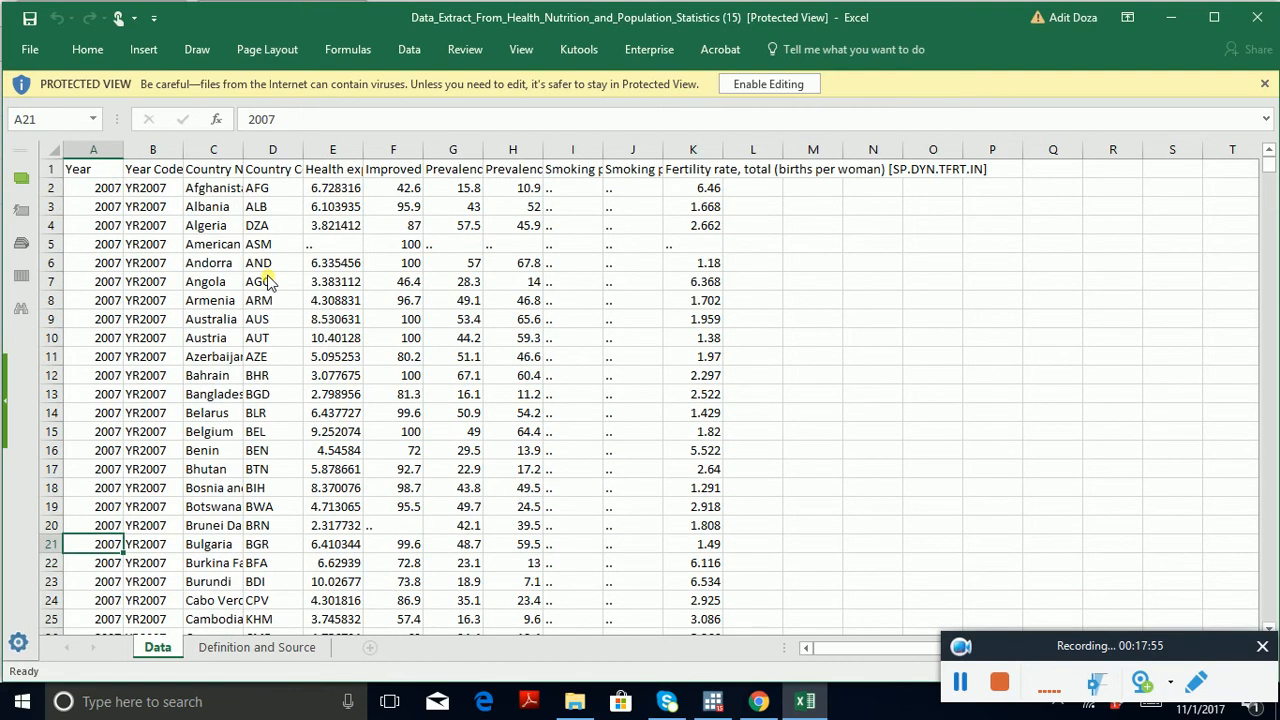
key(Up)
key(Up)
key(Up)
key(Up)
key(Up)
key(Up)
key(Up)
key(Up)
key(Up)
key(Up)
key(Up)
key(Up)
key(Up)
key(Up)
key(Up)
key(Up)
key(Up)
key(Up)
key(Up)
key(Up)
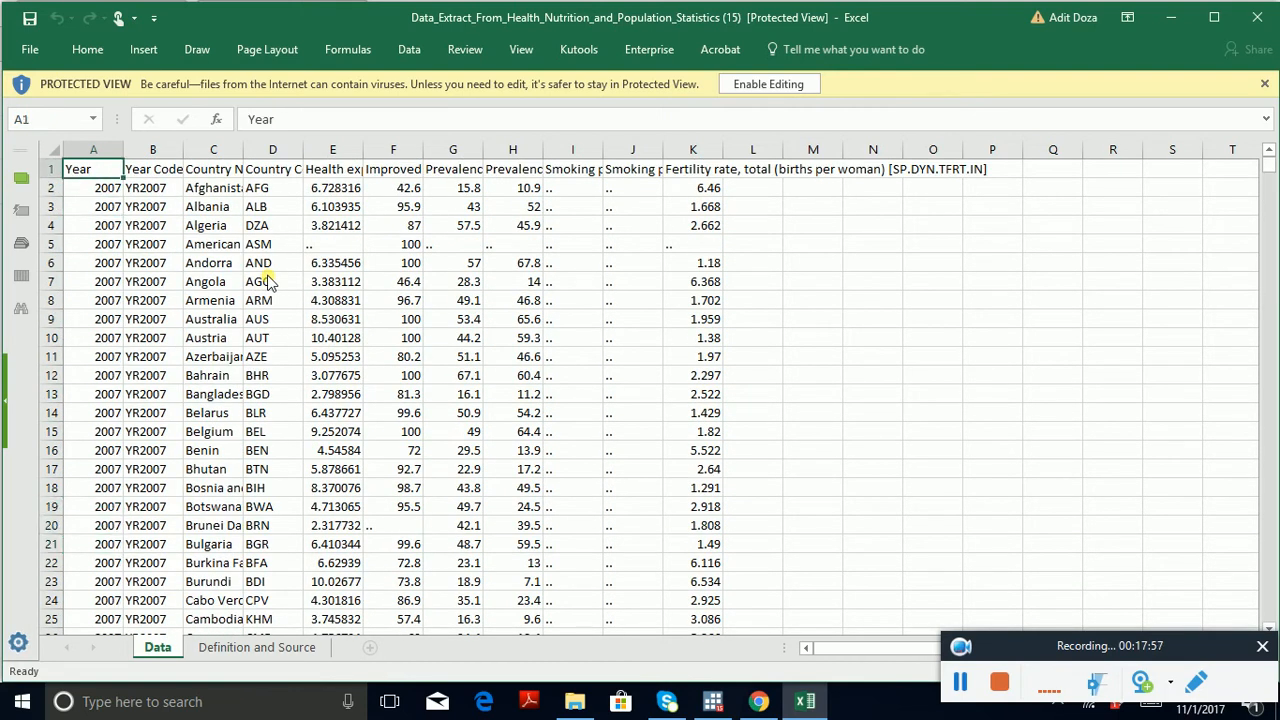
Step: Review the full indicator names in the header row, from health expenditure to smoking prevalence
key(Right)
key(Right)
key(Right)
key(Right)
key(Right)
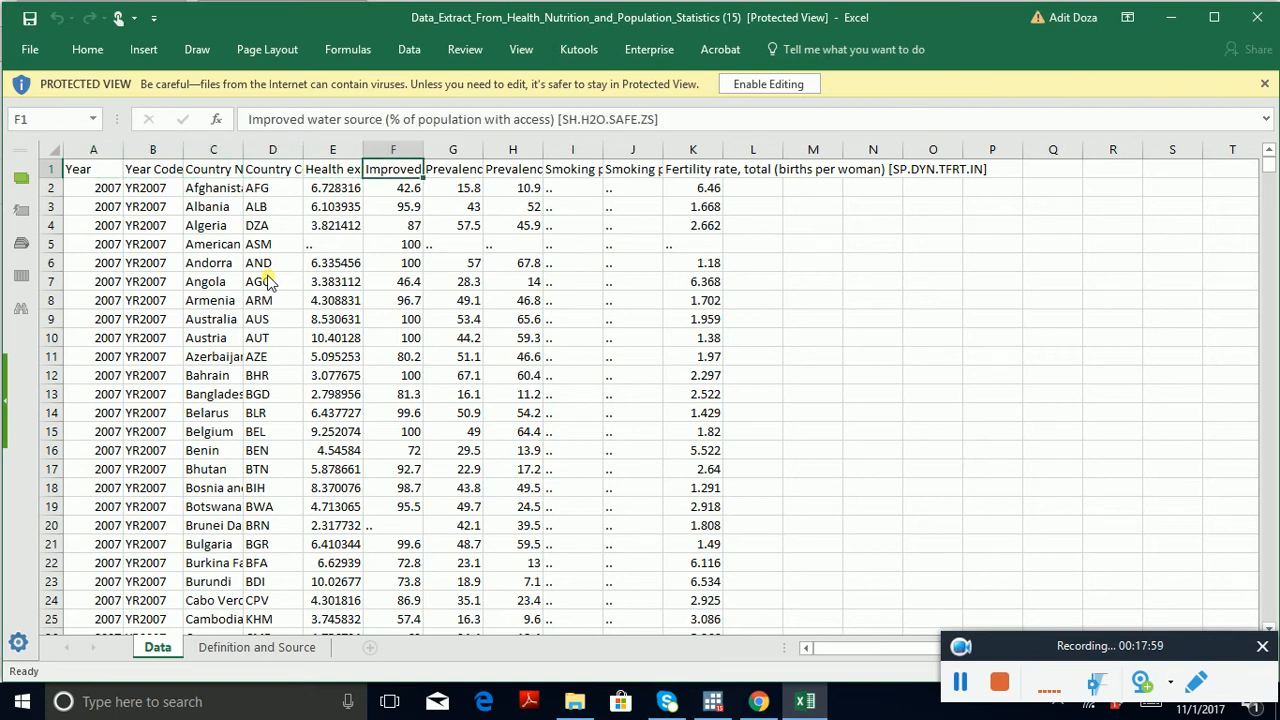
key(Left)
key(Left)
key(Right)
key(Right)
key(Right)
key(Right)
key(Right)
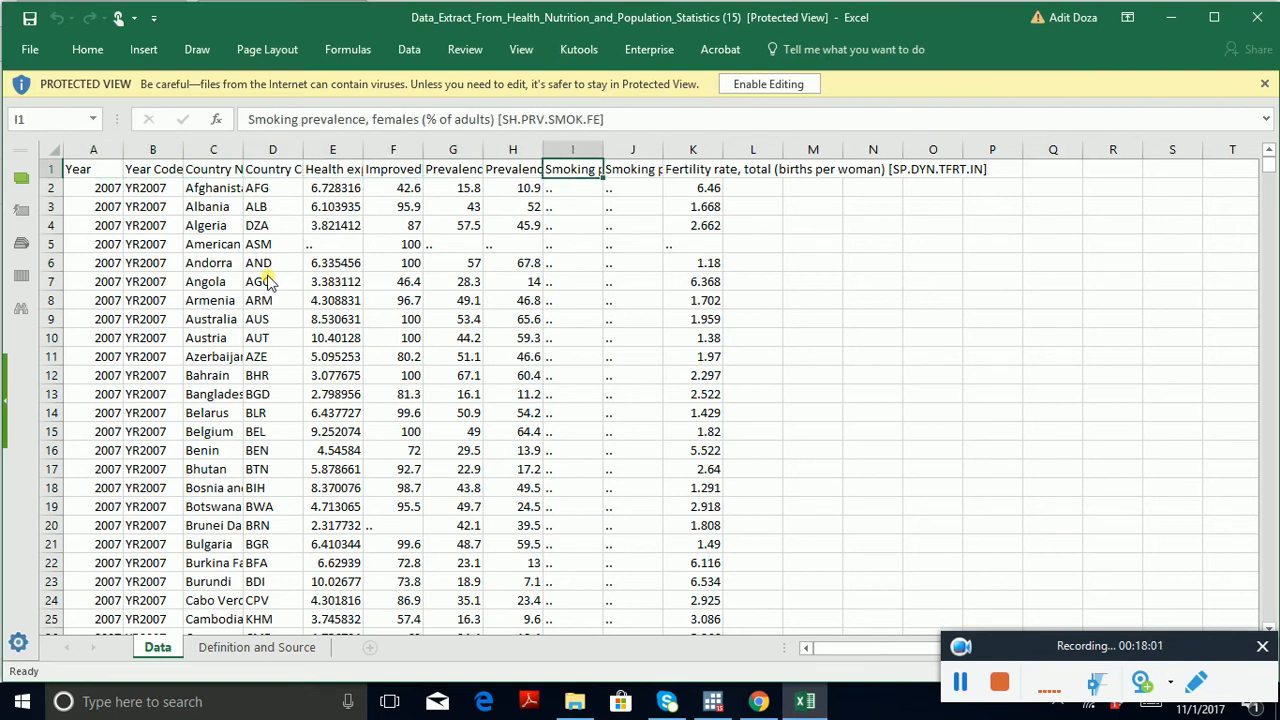
key(Left)
key(Left)
key(Left)
key(Left)
key(Right)
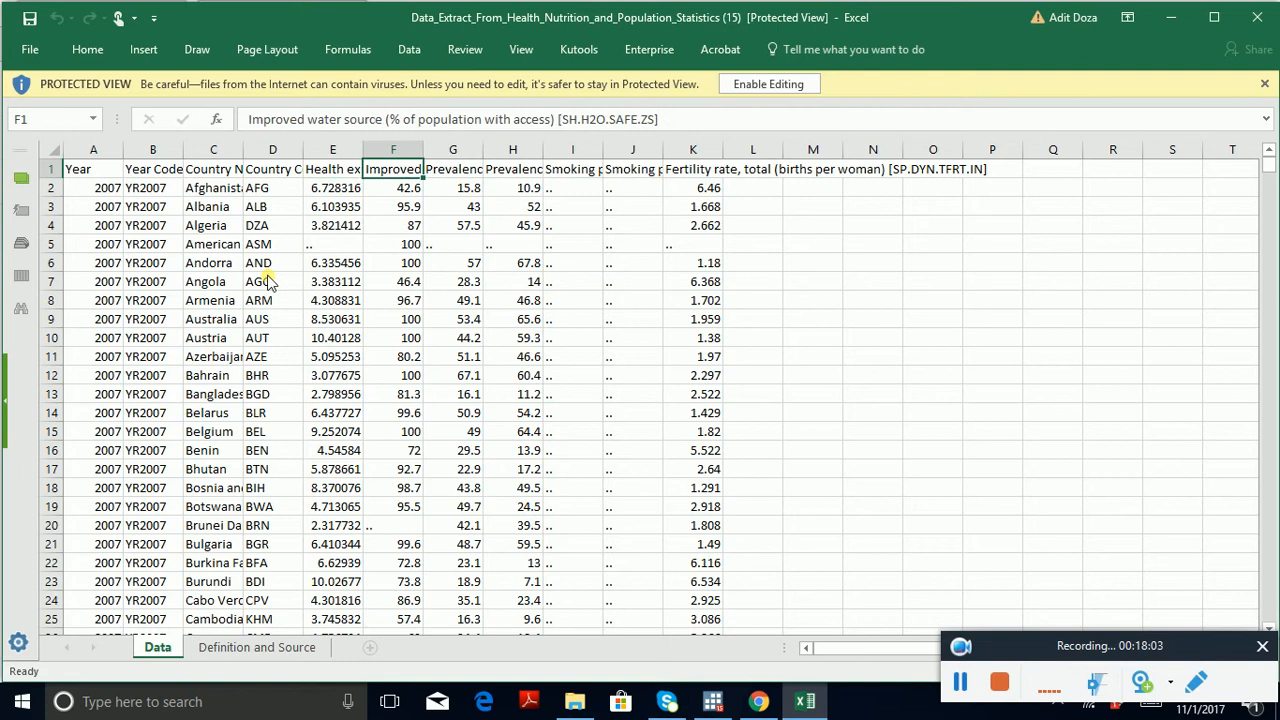
key(Right)
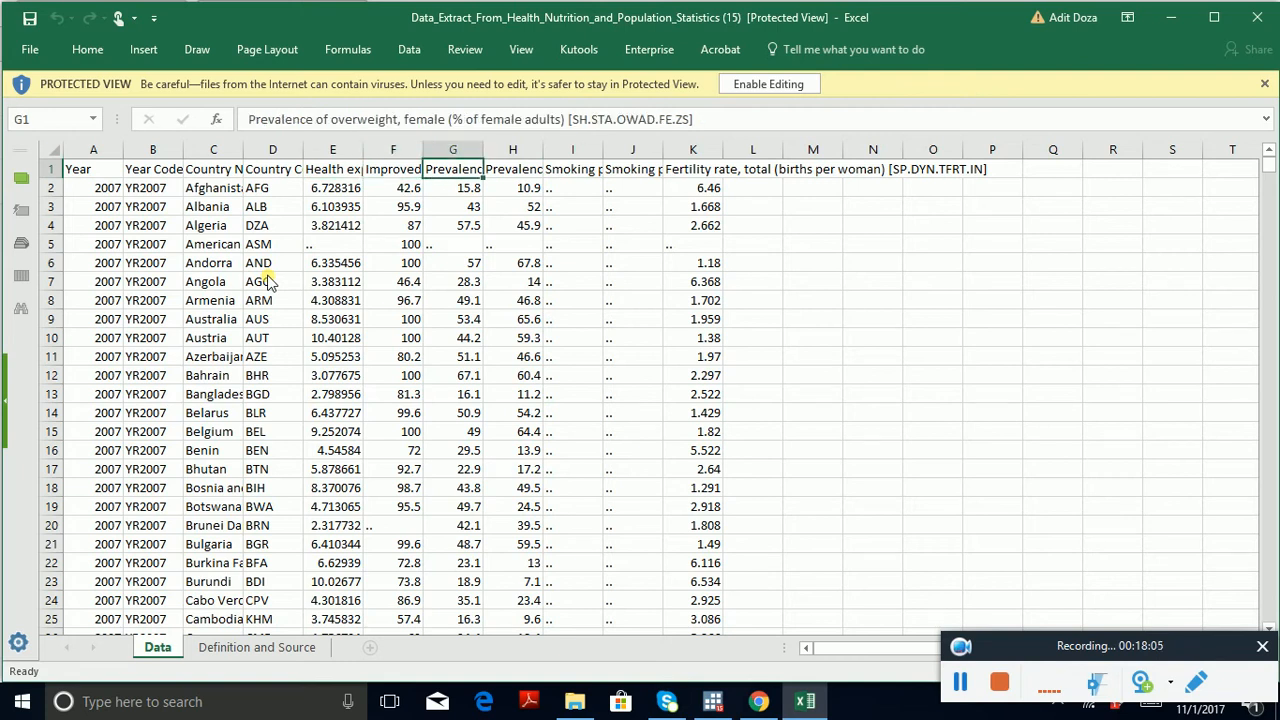
key(Right)
key(Right)
key(Right)
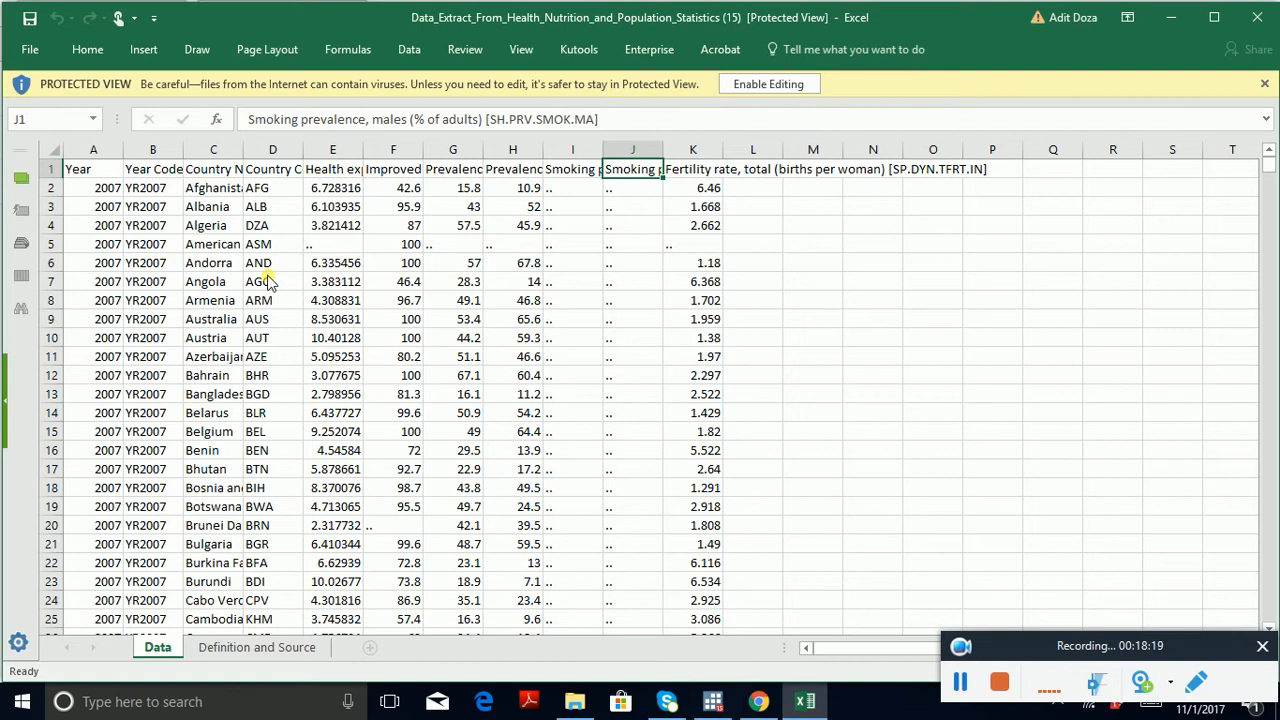
Step: Close the workbook, switch to Stata and open the import dialog for Excel spreadsheets
click(1262, 14)
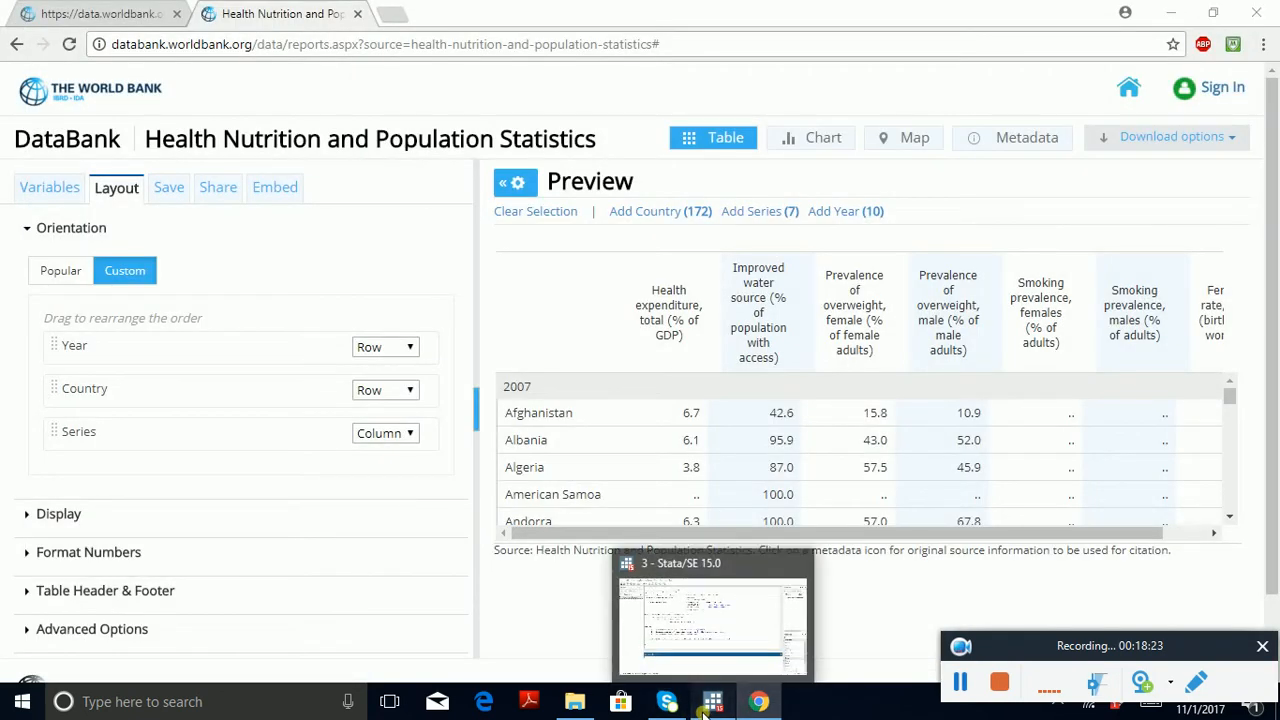
click(704, 712)
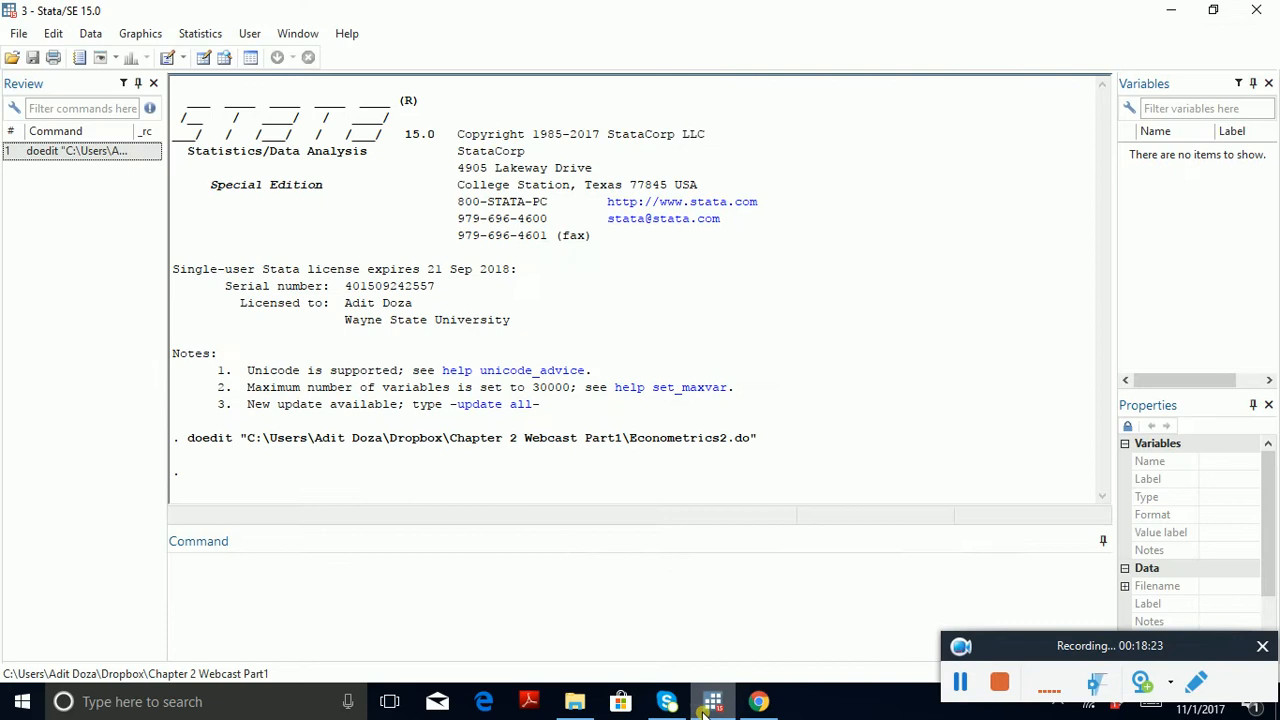
click(18, 34)
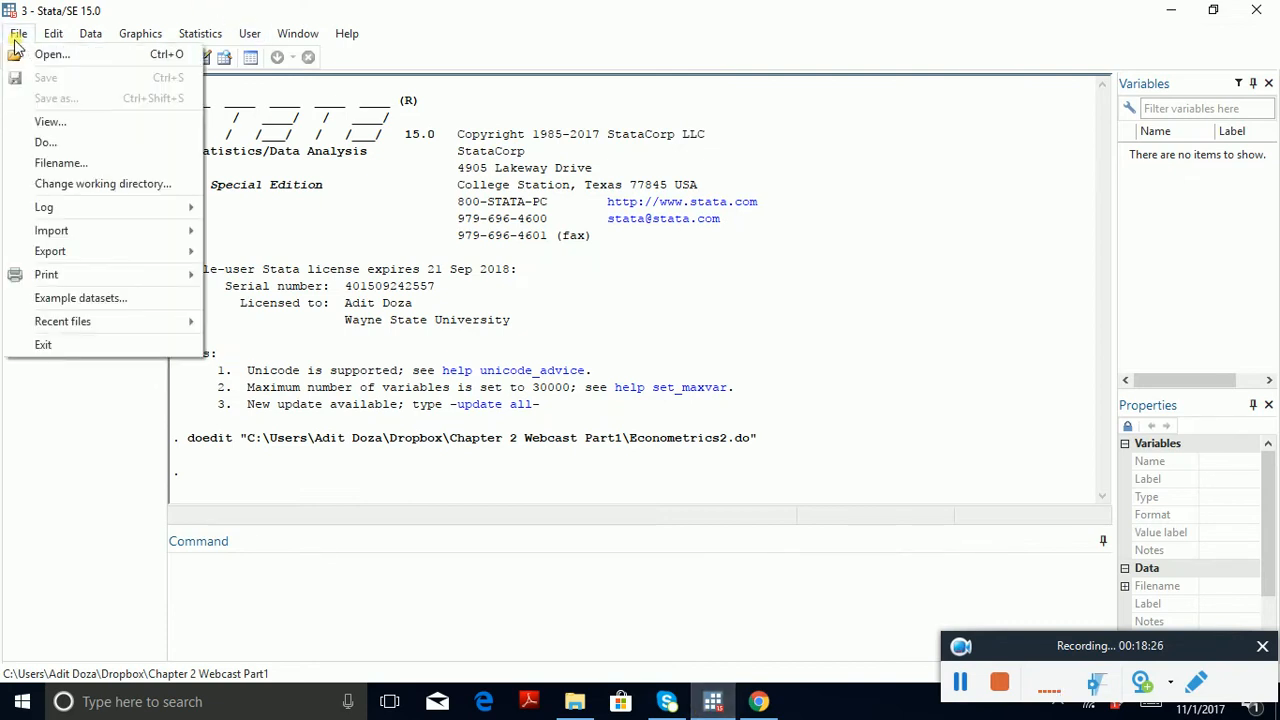
mouse_move(183, 236)
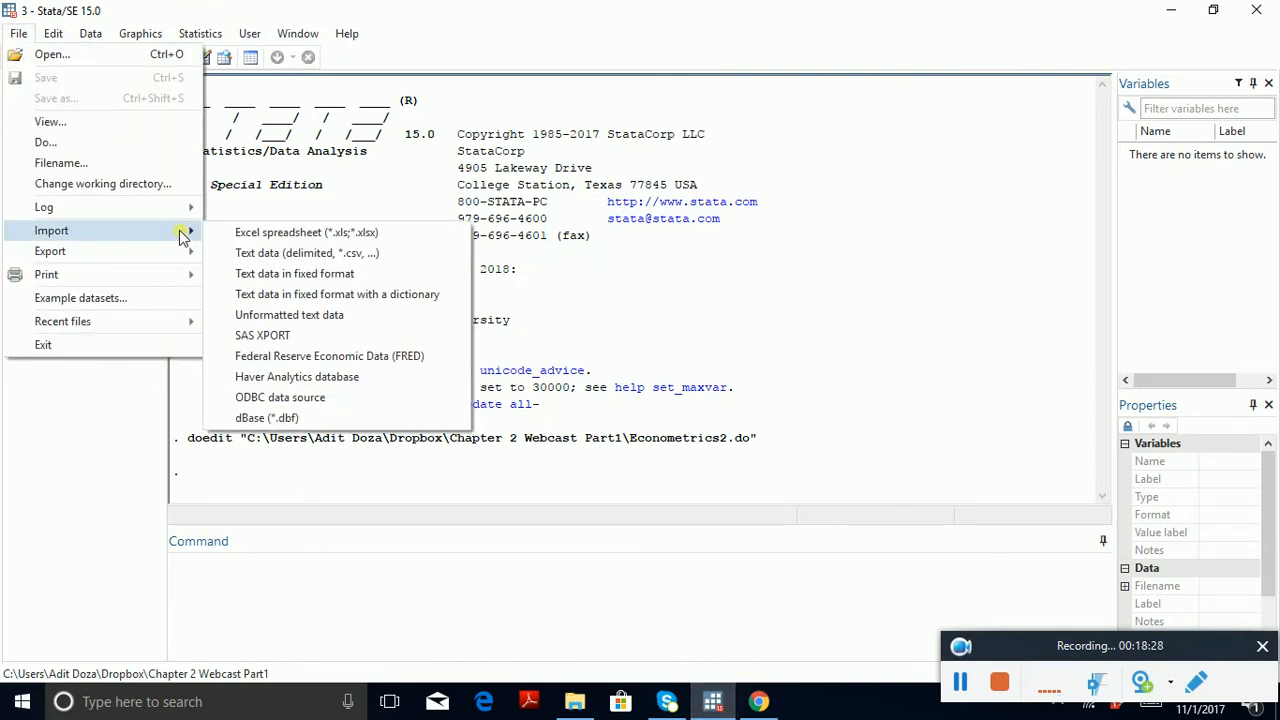
click(272, 233)
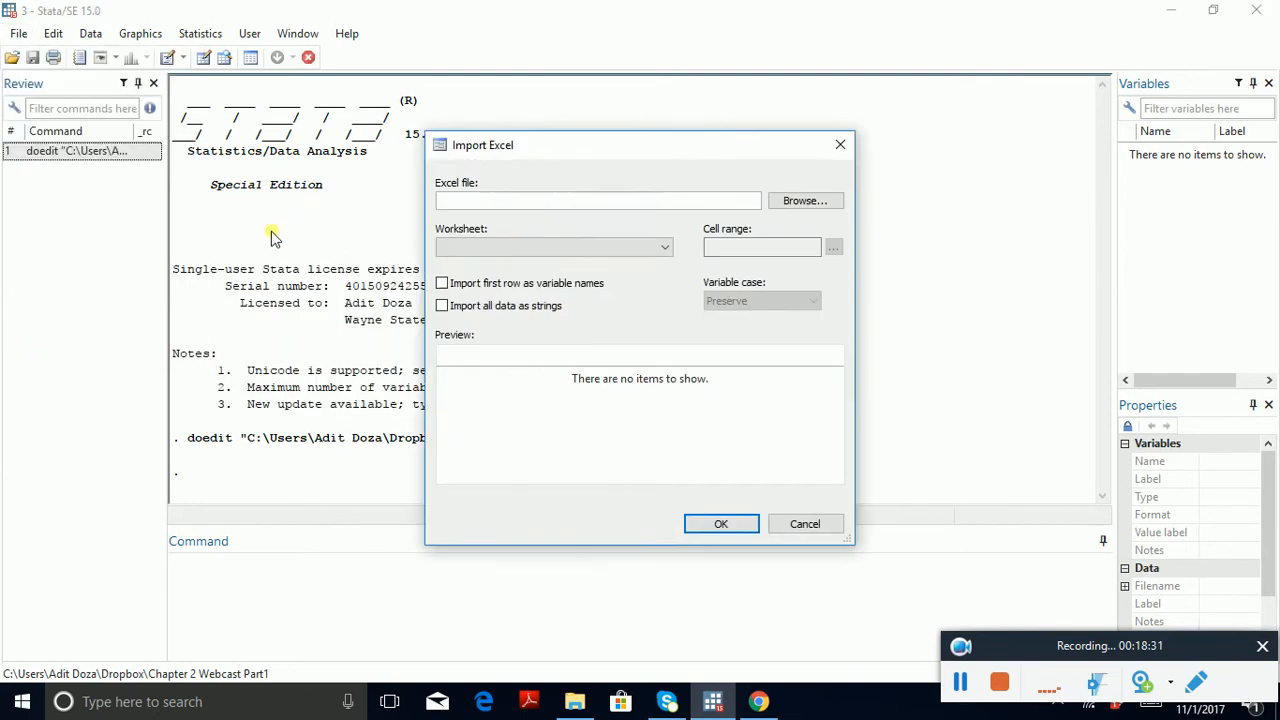
Step: Import the newest Data_Extract_From_Health_Nutrition_and_Population_Statistics workbook from Downloads, using the first row as variable names
click(792, 204)
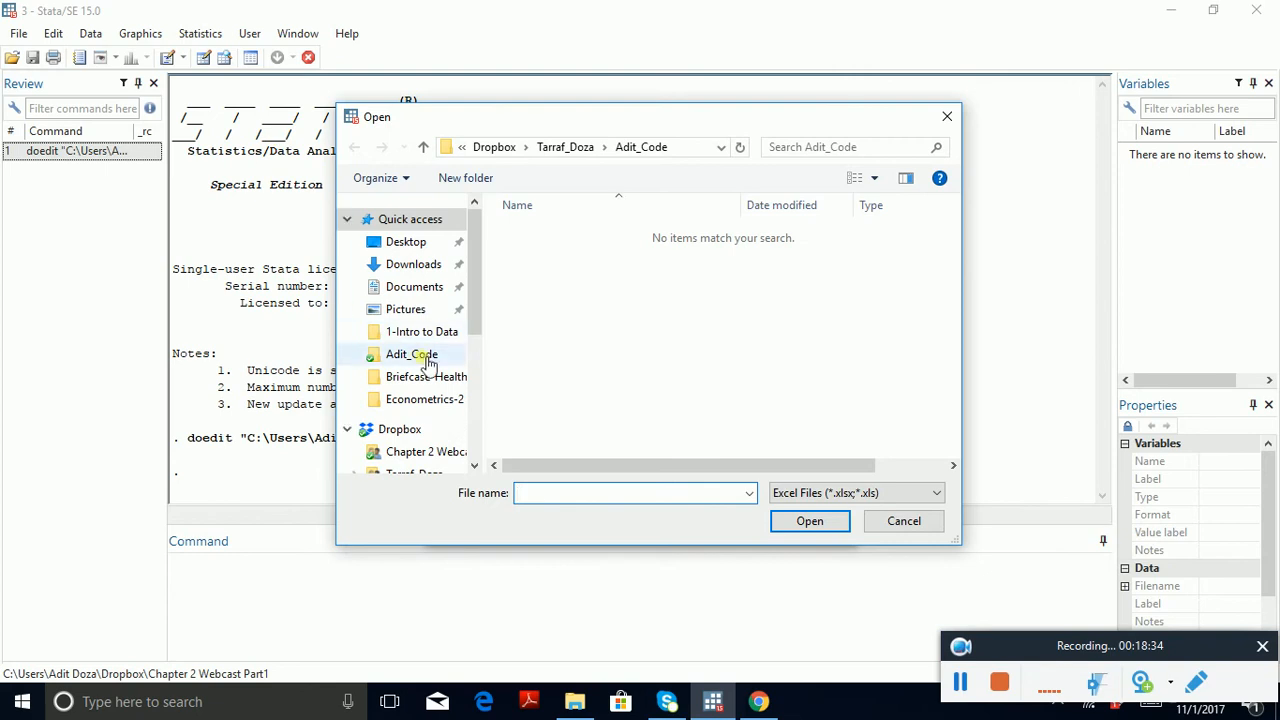
click(431, 272)
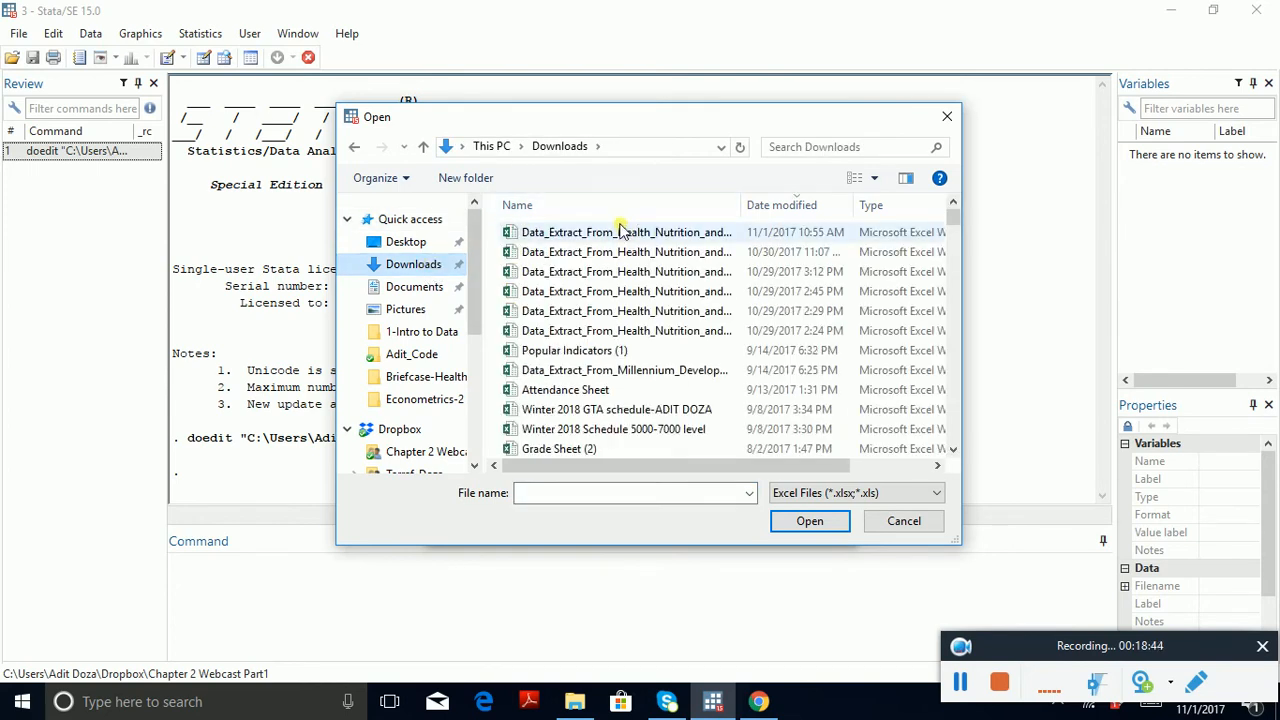
click(622, 231)
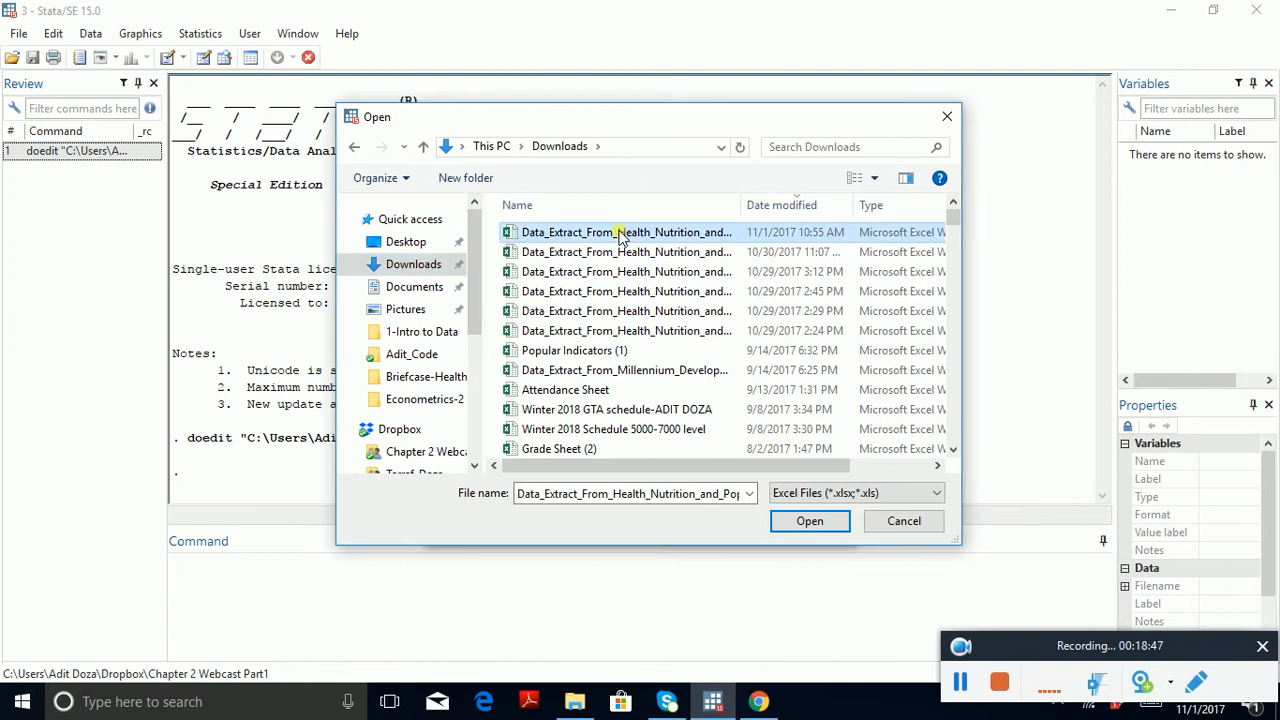
click(808, 521)
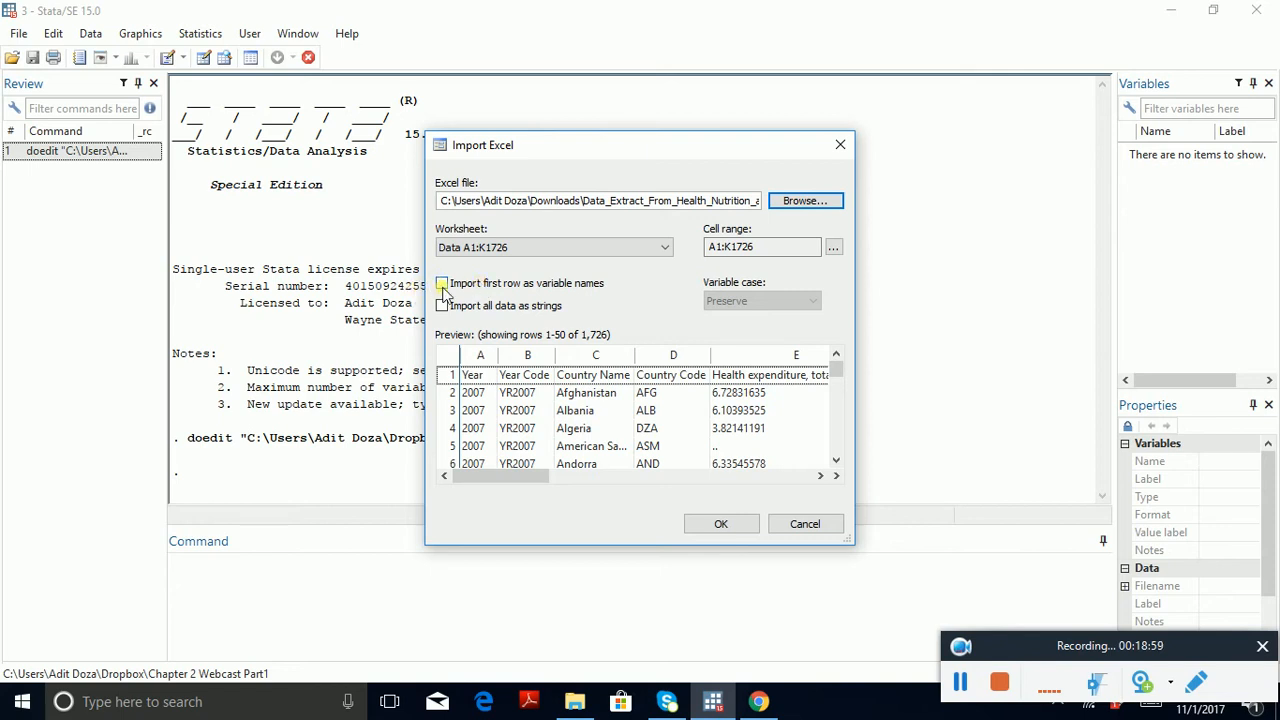
click(443, 286)
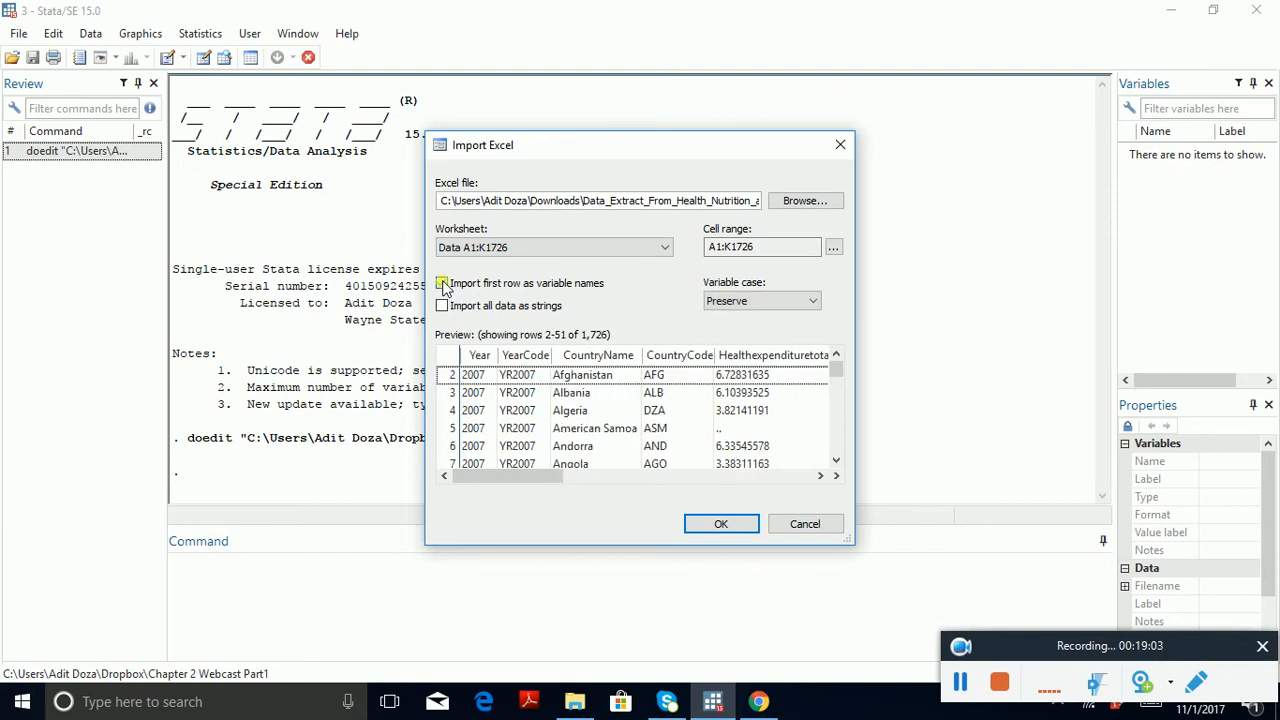
click(714, 526)
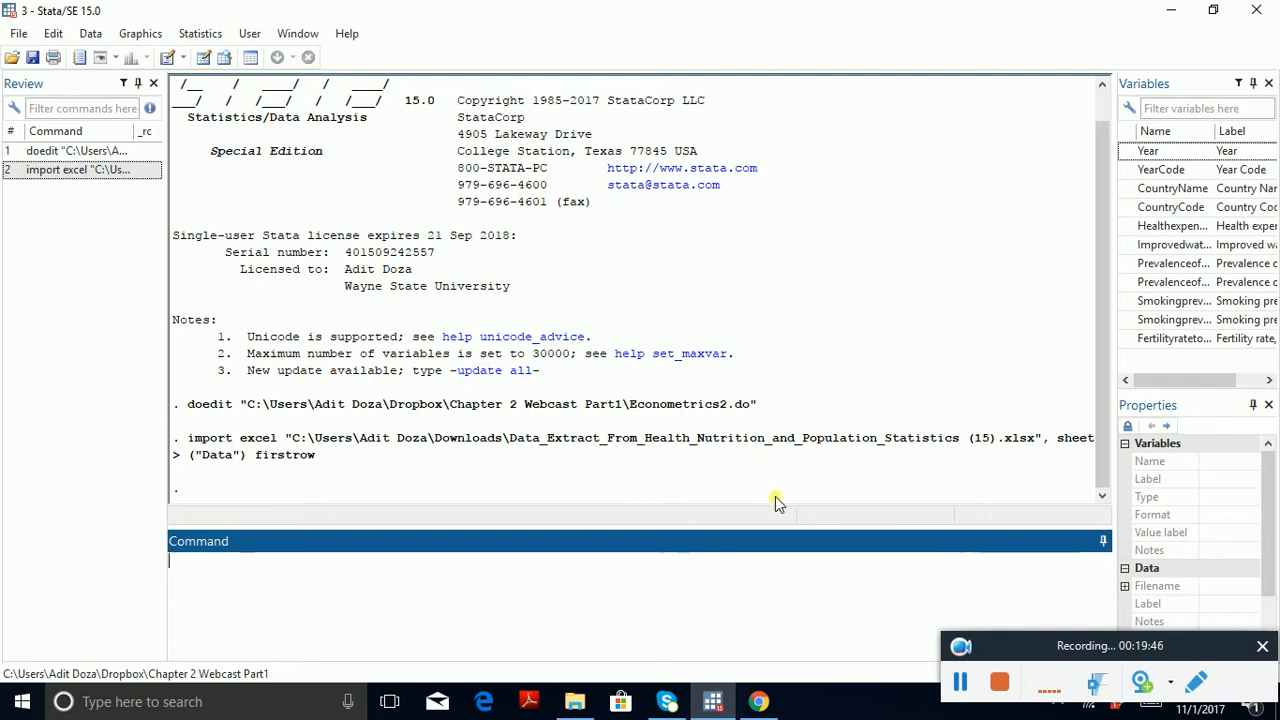
Step: Browse the imported dataset in the Data Editor with br and examine its variables from Year to the fertility rate
text(br)
key(Return)
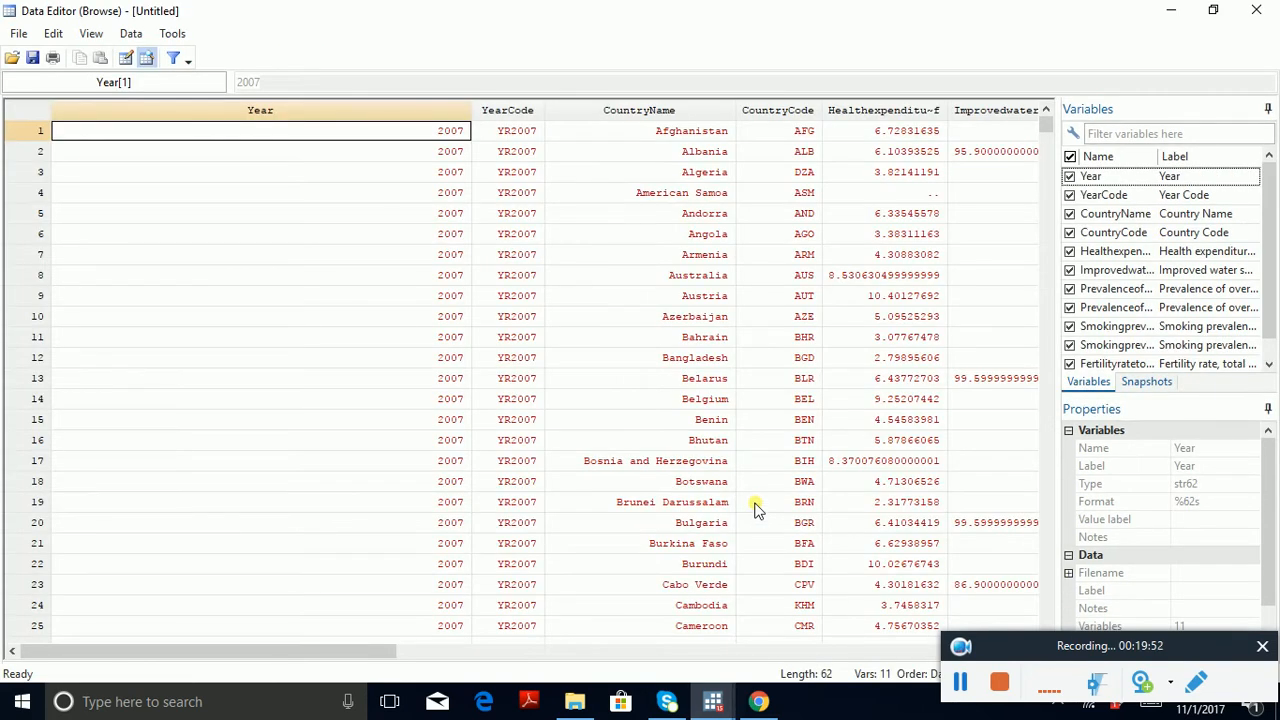
key(Right)
key(Right)
key(Right)
key(Right)
key(Right)
key(Right)
key(Right)
key(Right)
key(Right)
key(Right)
key(Right)
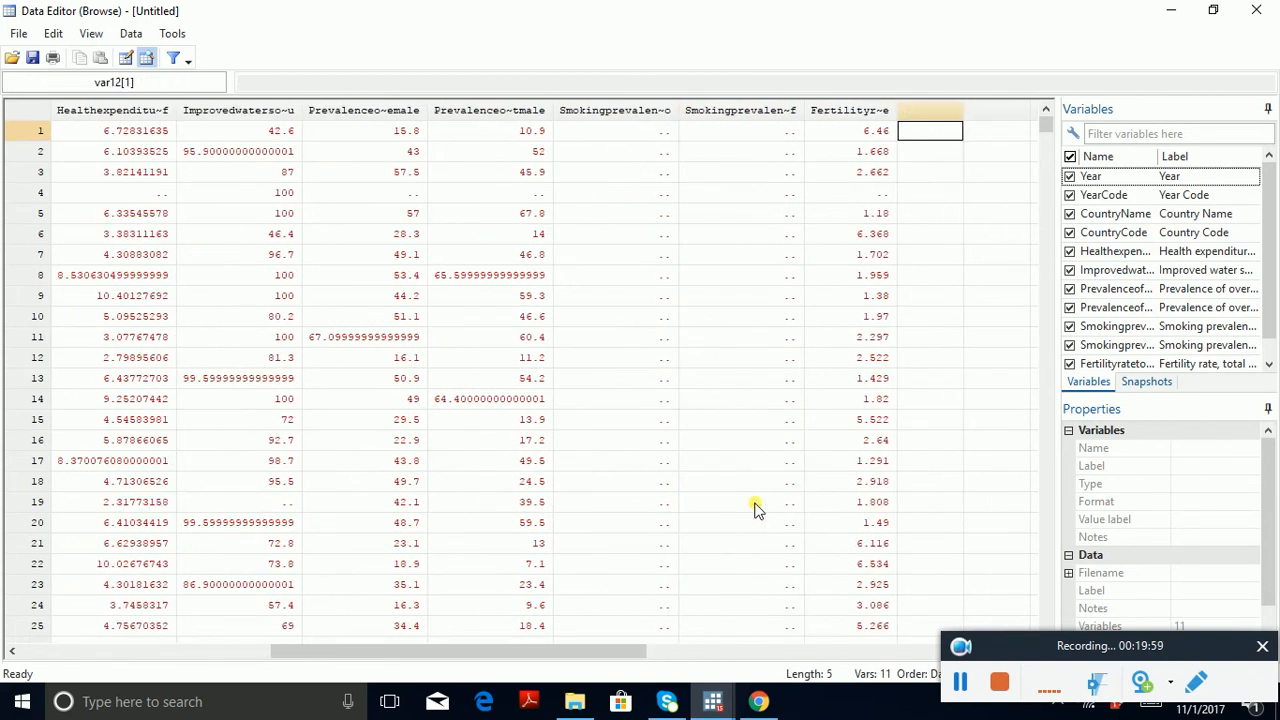
key(Right)
key(Right)
key(Right)
key(Right)
key(Right)
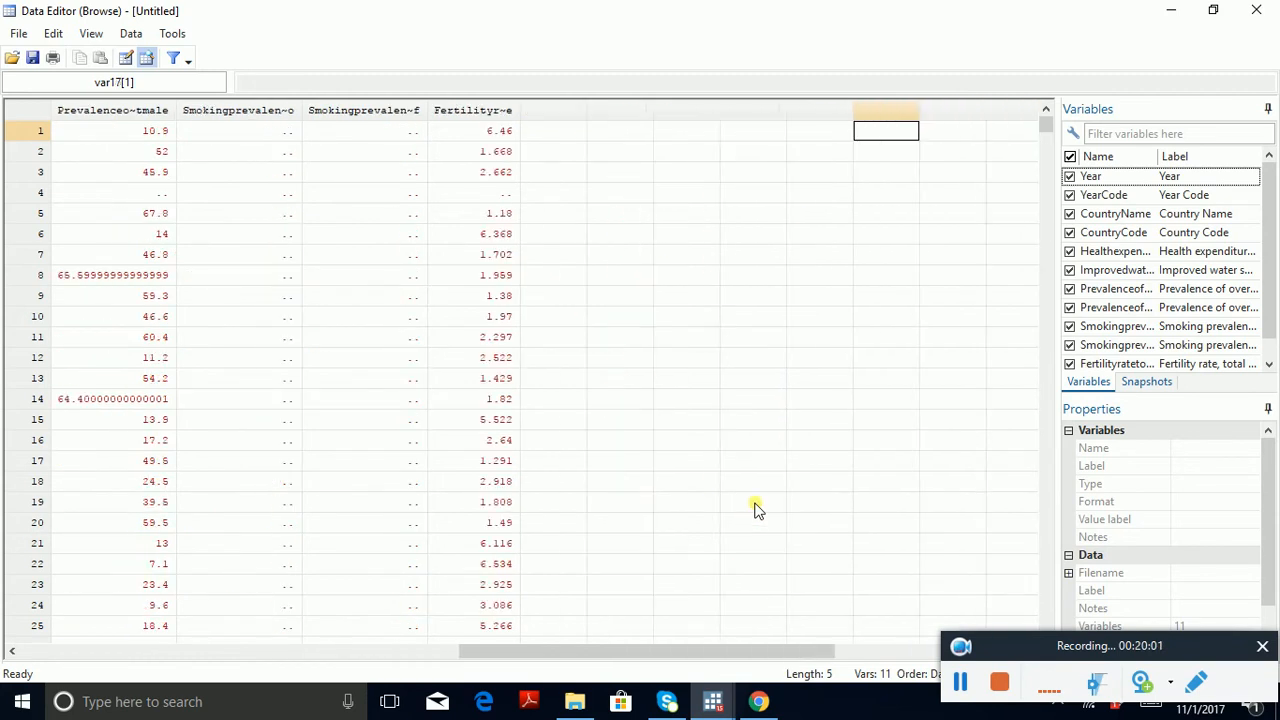
key(Left)
key(Left)
key(Left)
key(Left)
key(Left)
key(Left)
key(Left)
key(Left)
key(Left)
key(Left)
key(Left)
key(Left)
key(Left)
key(Left)
key(Left)
key(Left)
key(Right)
key(Right)
key(Right)
key(Right)
key(Right)
key(Right)
key(Right)
key(Right)
key(Right)
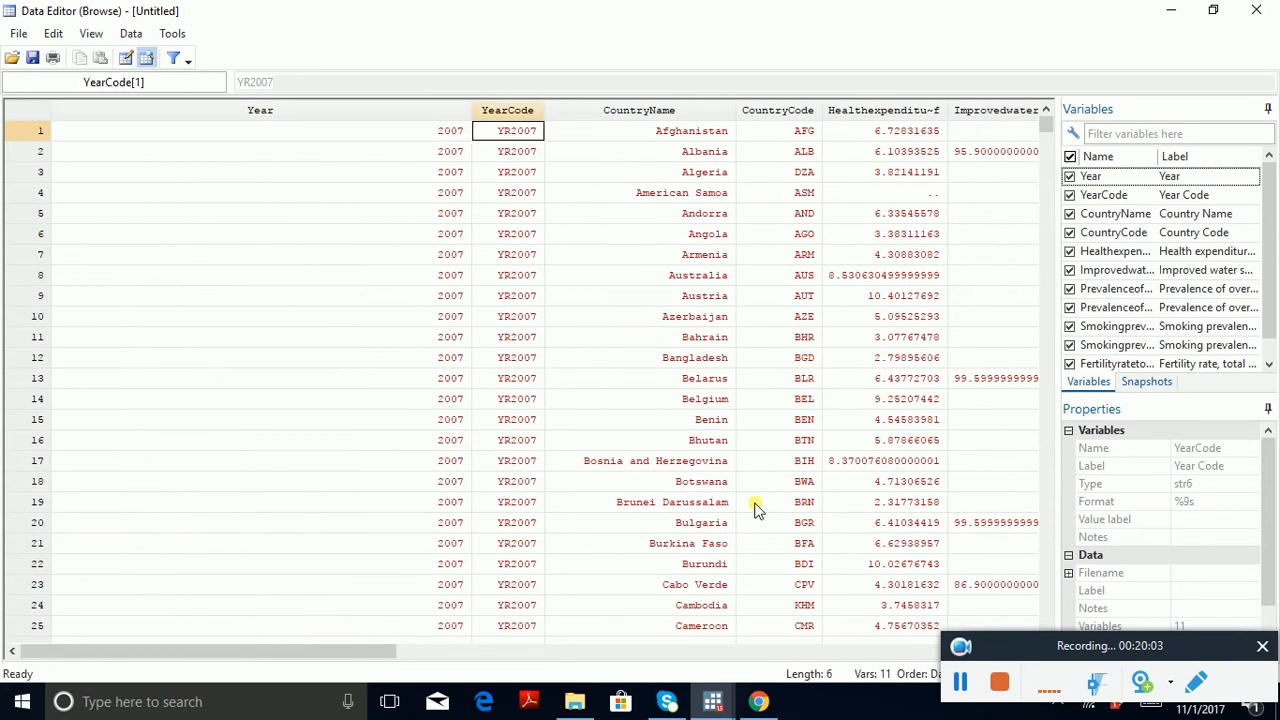
key(Left)
key(Left)
key(Left)
key(Left)
key(Left)
key(Left)
key(Left)
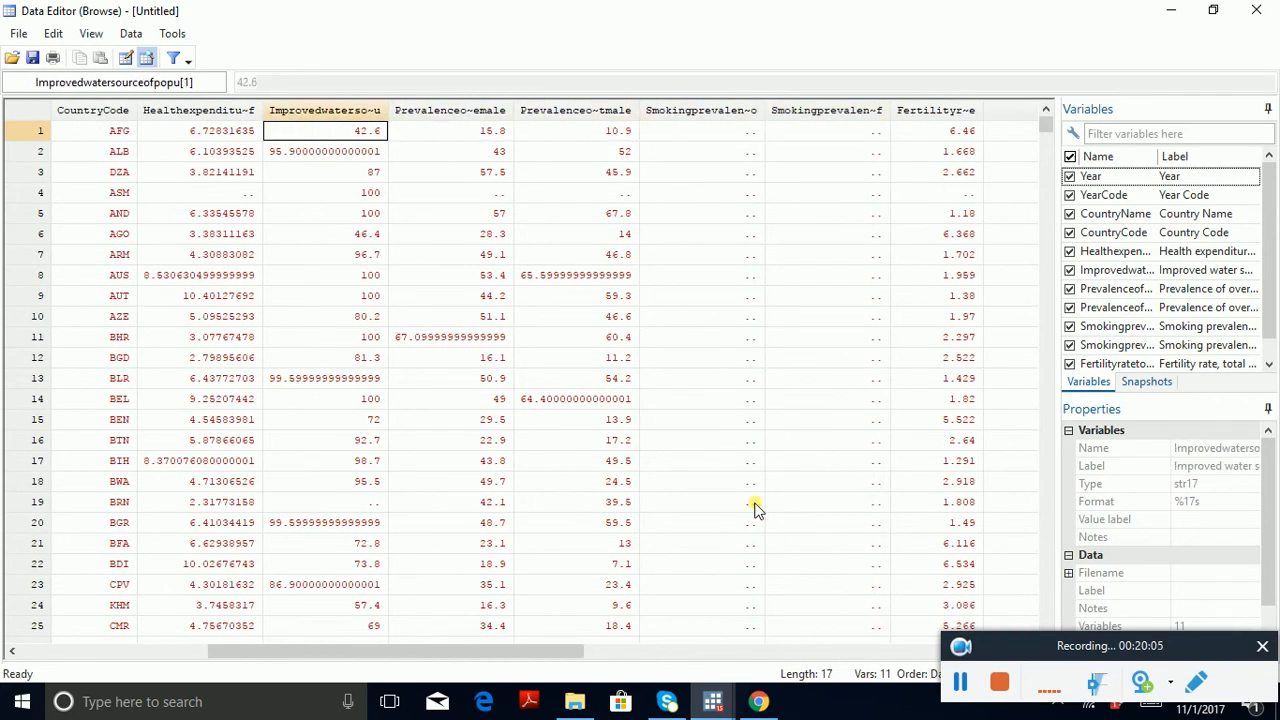
key(Left)
key(Left)
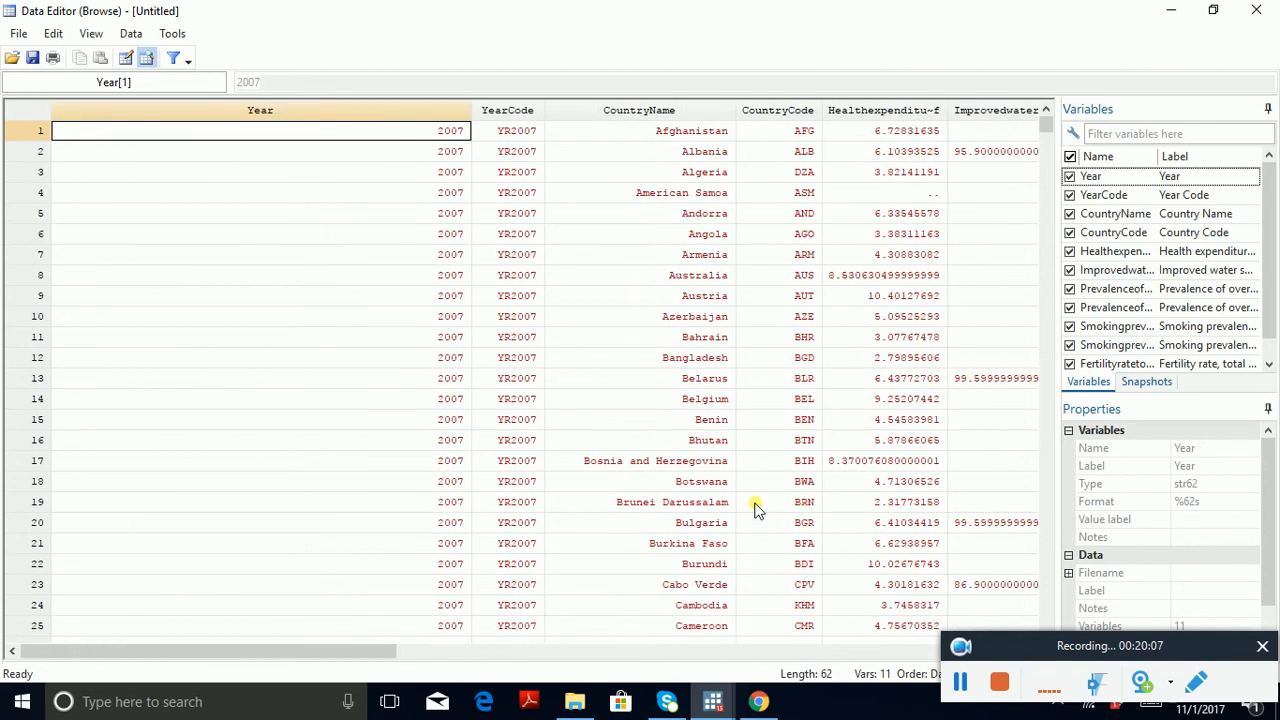
Step: Examine the female and male smoking prevalence variables down the country observations for missing entries
key(Right)
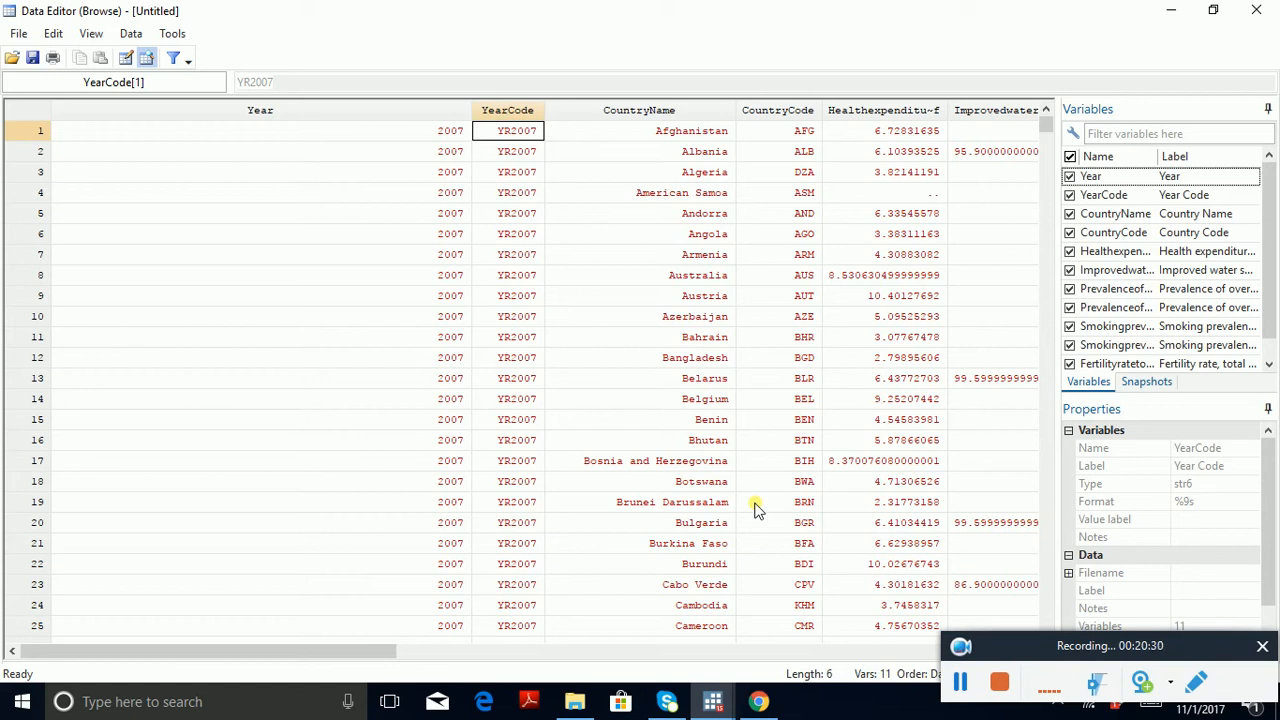
key(Right)
key(Right)
key(Right)
key(Right)
key(Right)
key(Right)
key(Right)
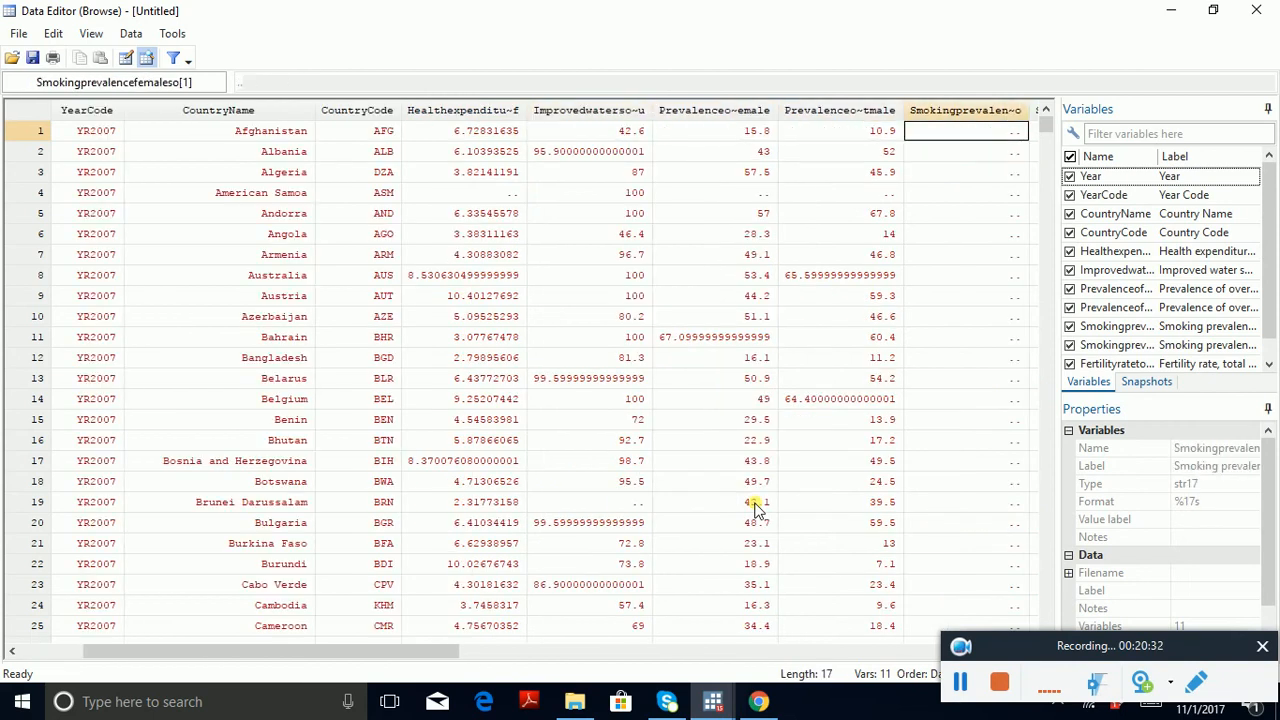
key(Right)
key(Right)
key(Left)
key(Left)
key(Right)
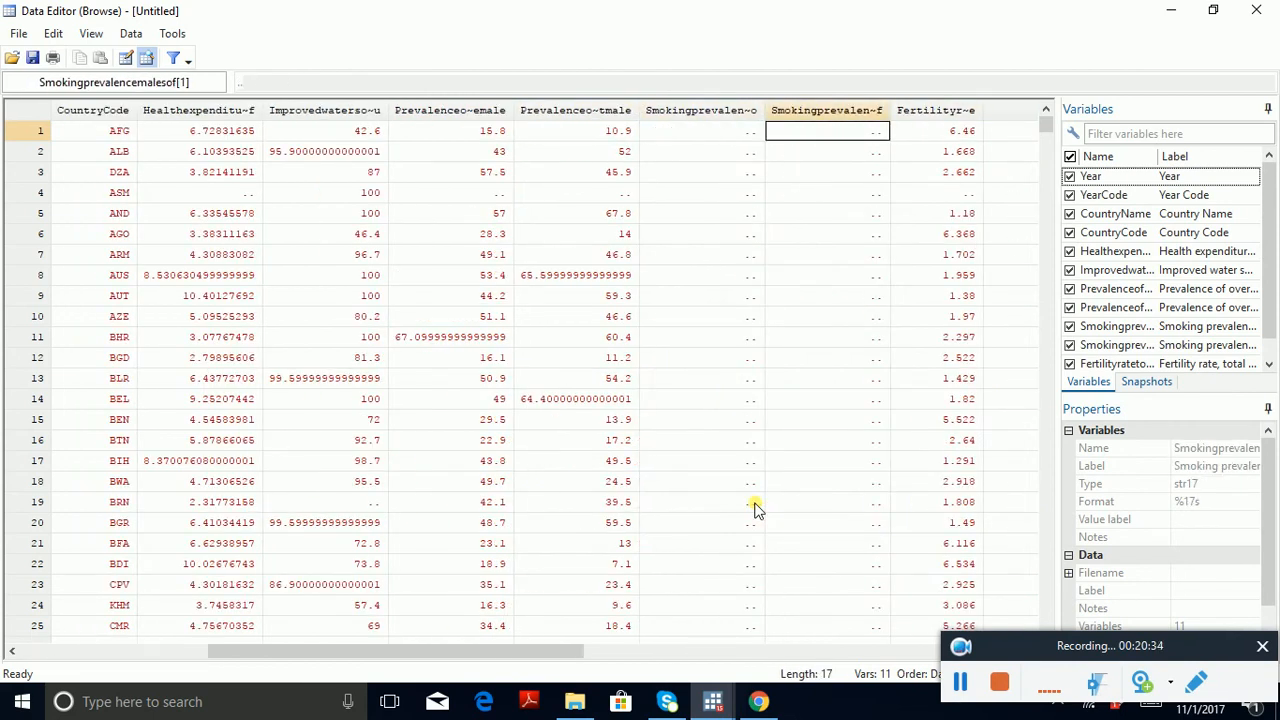
key(Down)
key(Left)
key(Down)
key(Right)
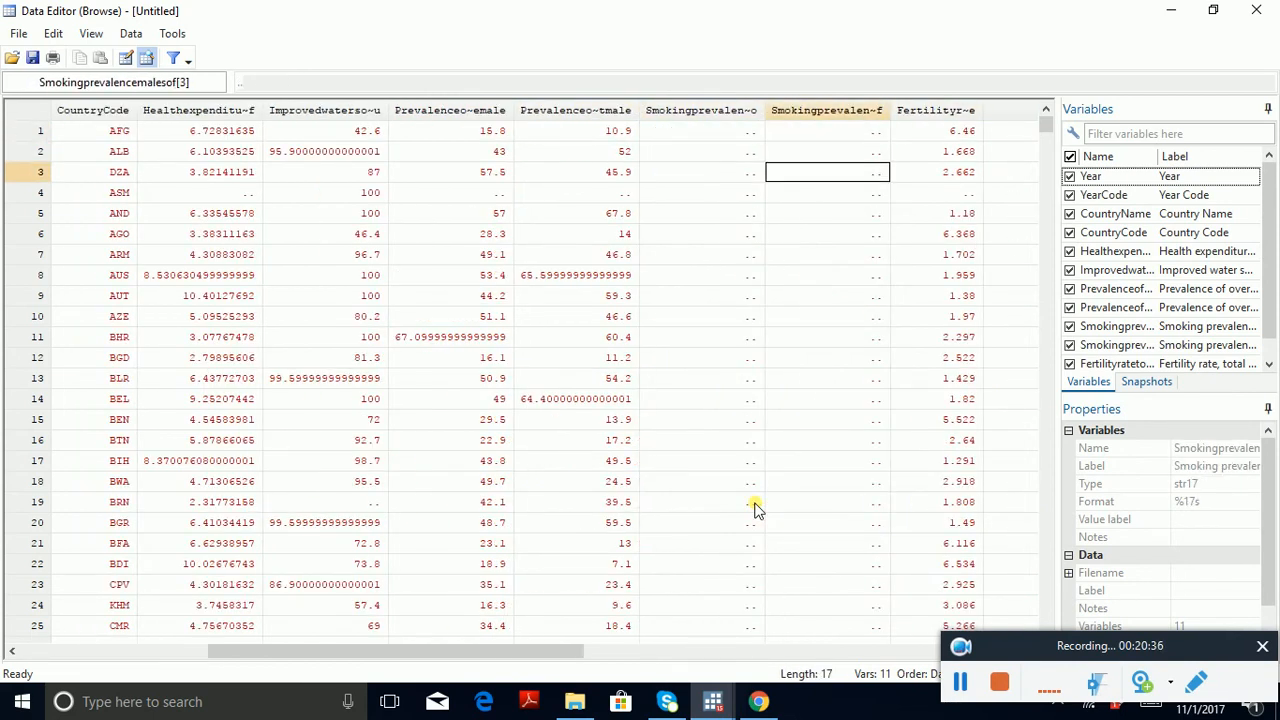
key(Down)
key(Down)
key(Down)
key(Down)
key(Down)
key(Down)
key(Down)
key(Down)
key(Down)
key(Down)
key(Down)
key(Down)
key(Down)
key(Down)
key(Down)
key(Down)
key(Down)
key(Down)
key(Down)
key(Down)
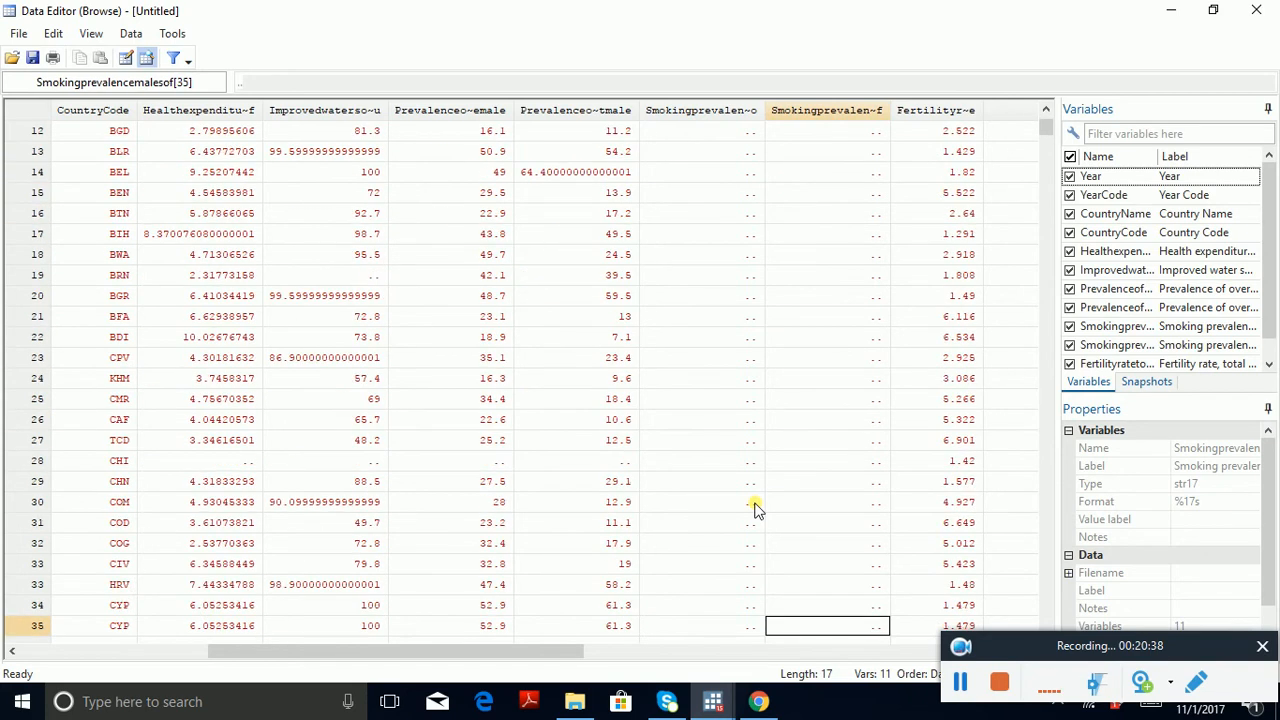
key(Down)
key(Down)
key(Down)
key(Down)
key(Down)
key(Down)
key(Down)
key(Down)
key(Down)
key(Down)
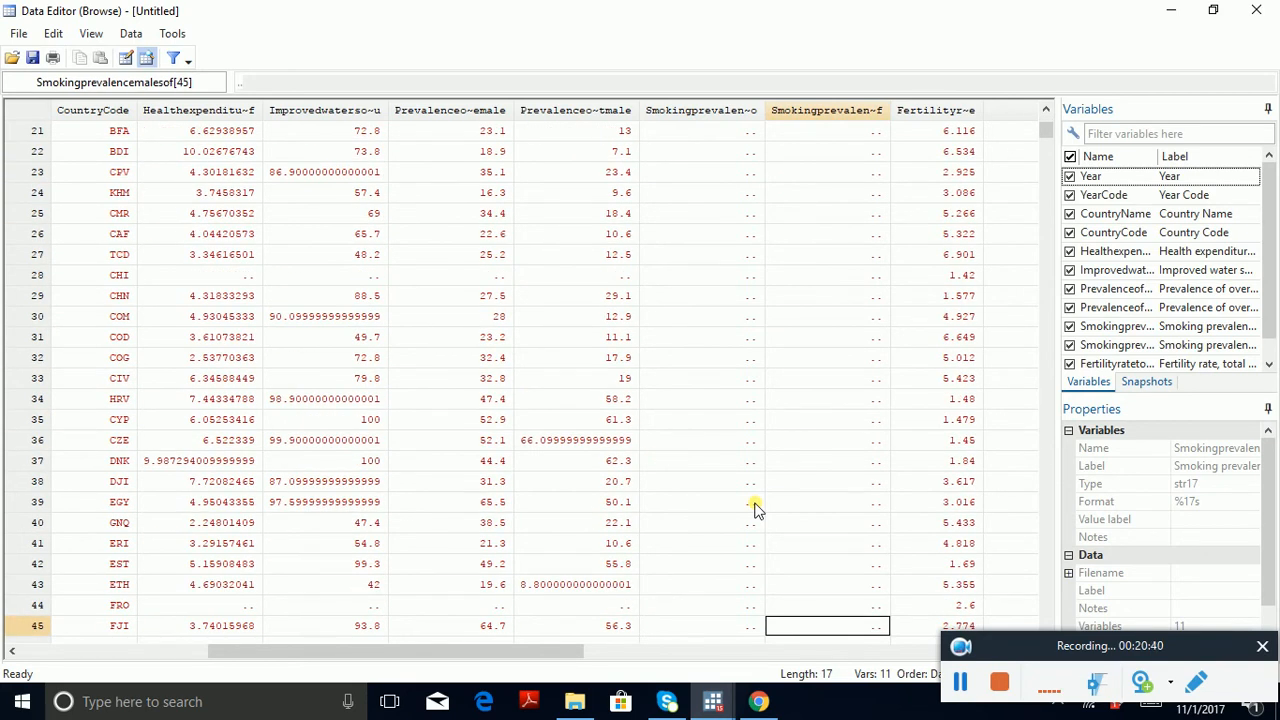
key(Down)
key(Down)
key(Down)
key(Down)
key(Down)
key(Down)
key(Down)
key(Down)
key(Down)
key(Down)
key(Down)
key(Down)
key(Down)
key(Down)
key(Down)
key(Down)
key(Down)
key(Down)
key(Down)
key(Down)
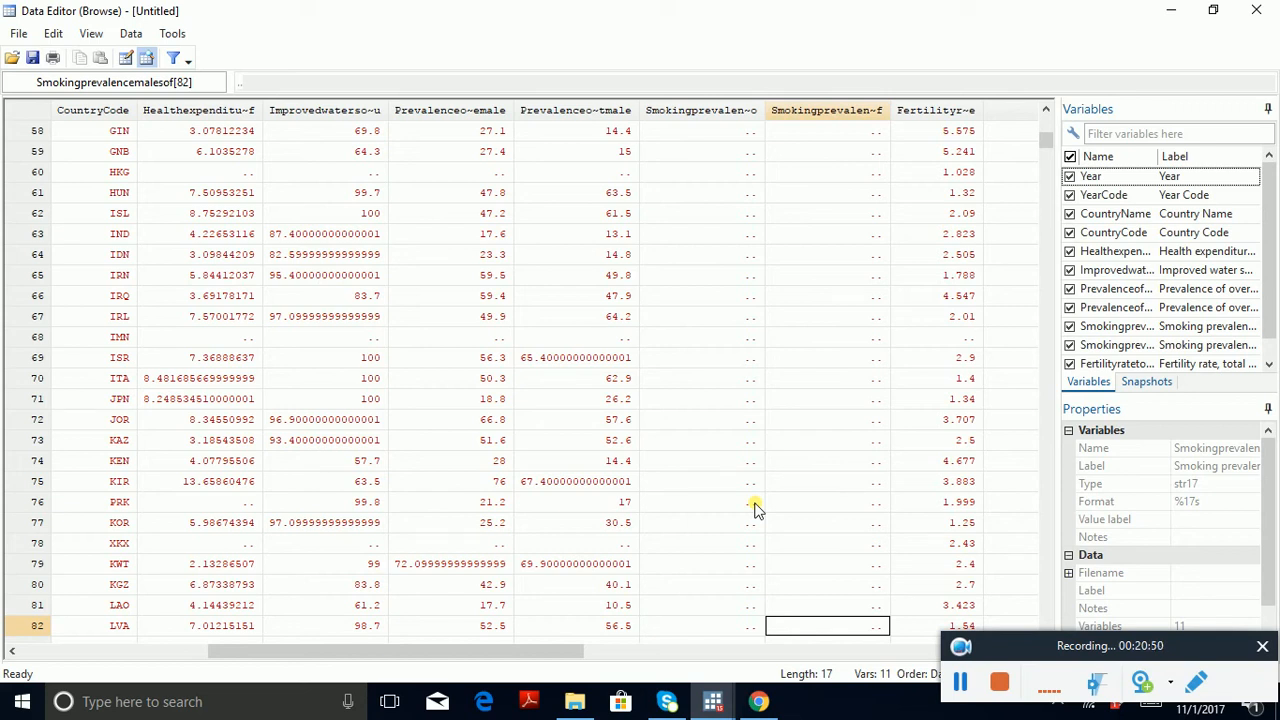
Step: Check the male smoking prevalence variable further down the 2007 observations for missing entries
key(Down)
key(Down)
key(Down)
key(Down)
key(Down)
key(Down)
key(Down)
key(Down)
key(Down)
key(Down)
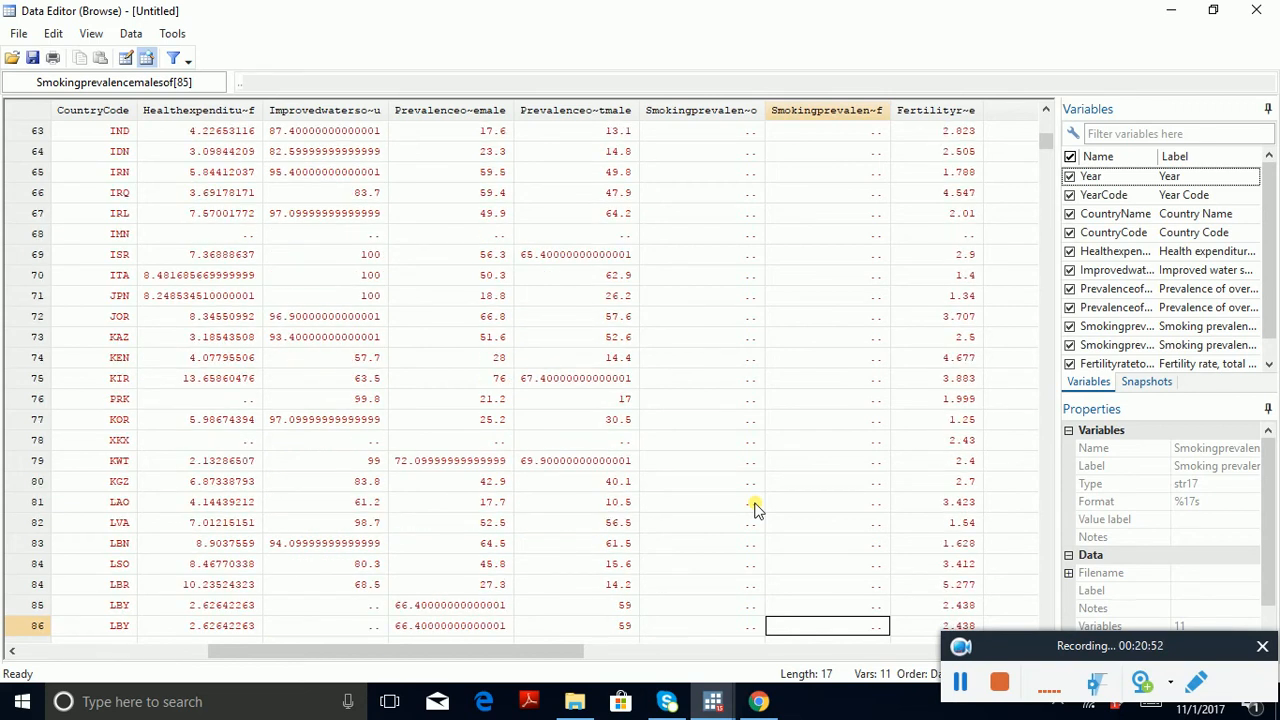
key(Home)
key(Down)
key(Down)
key(Down)
key(Down)
key(Down)
key(Down)
key(Down)
key(Down)
key(Down)
key(Down)
key(Down)
key(Down)
key(Down)
key(Down)
key(Down)
key(Down)
key(Down)
key(Down)
key(Down)
key(Down)
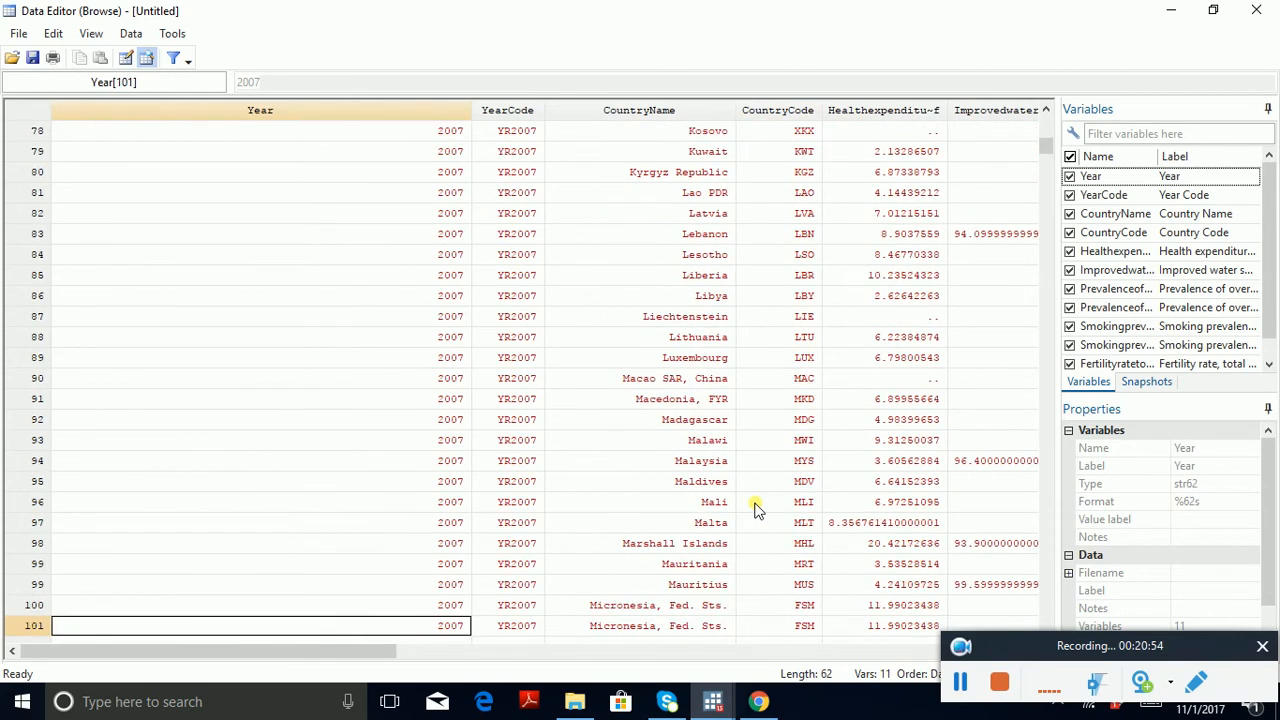
Step: Examine the smoking prevalence variables for the 2008 country observations
key(Down)
key(Down)
key(Down)
key(Down)
key(Down)
key(Down)
key(Down)
key(Down)
key(Down)
key(Down)
key(Down)
key(Down)
key(Down)
key(Down)
key(Down)
key(Down)
key(Down)
key(Down)
key(Down)
key(Down)
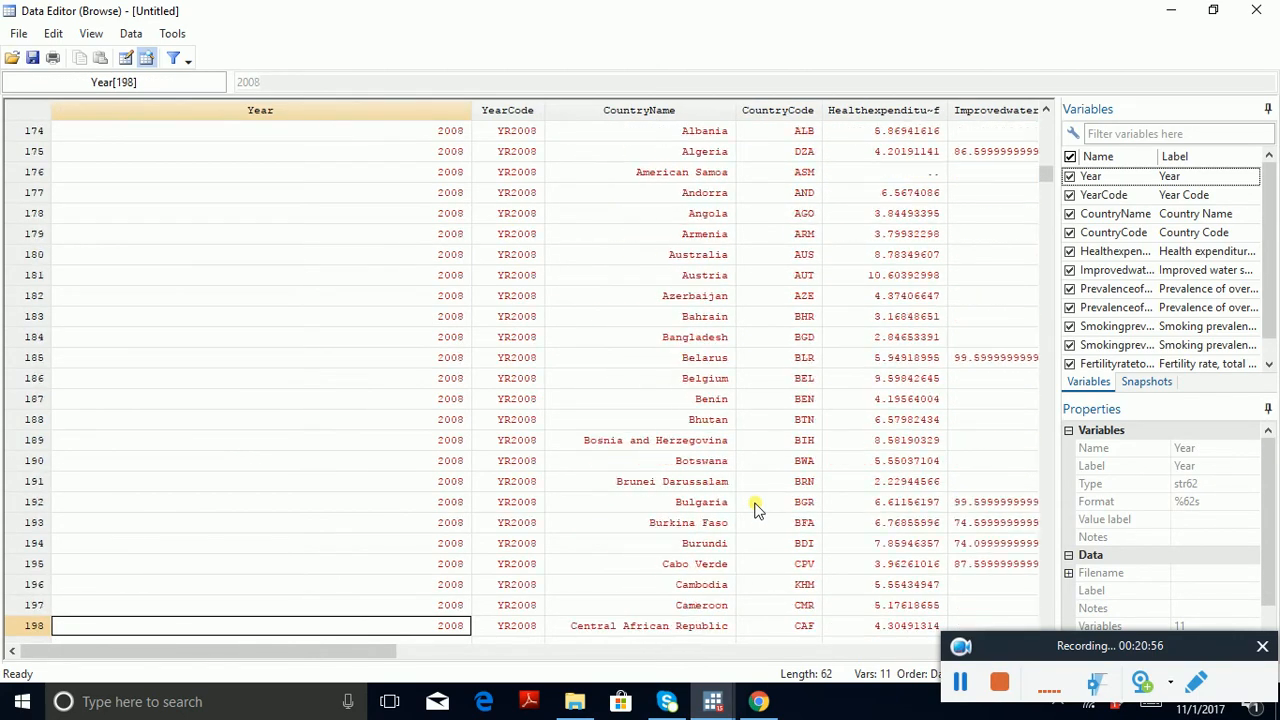
key(Right)
key(Right)
key(Right)
key(Right)
key(Right)
key(Right)
key(Right)
key(Right)
key(Right)
key(Right)
key(Right)
key(Right)
key(Right)
key(Right)
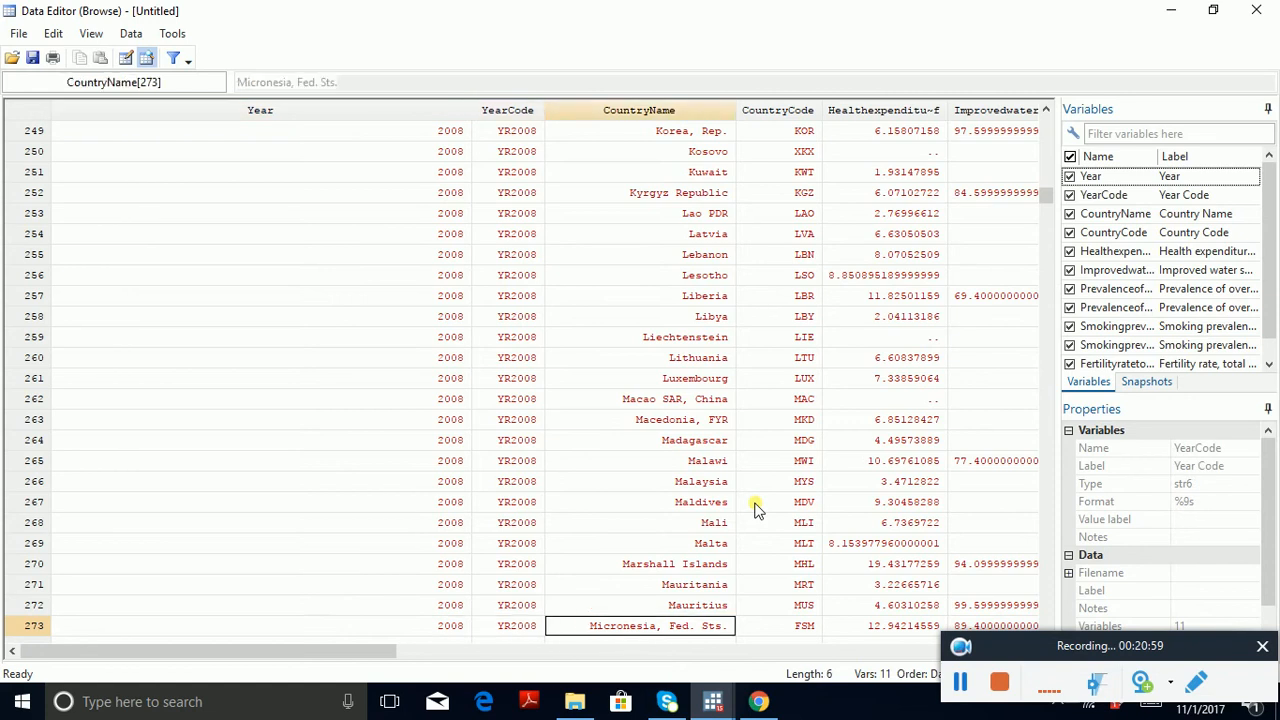
key(Left)
key(Left)
key(Left)
key(Left)
key(Left)
key(Left)
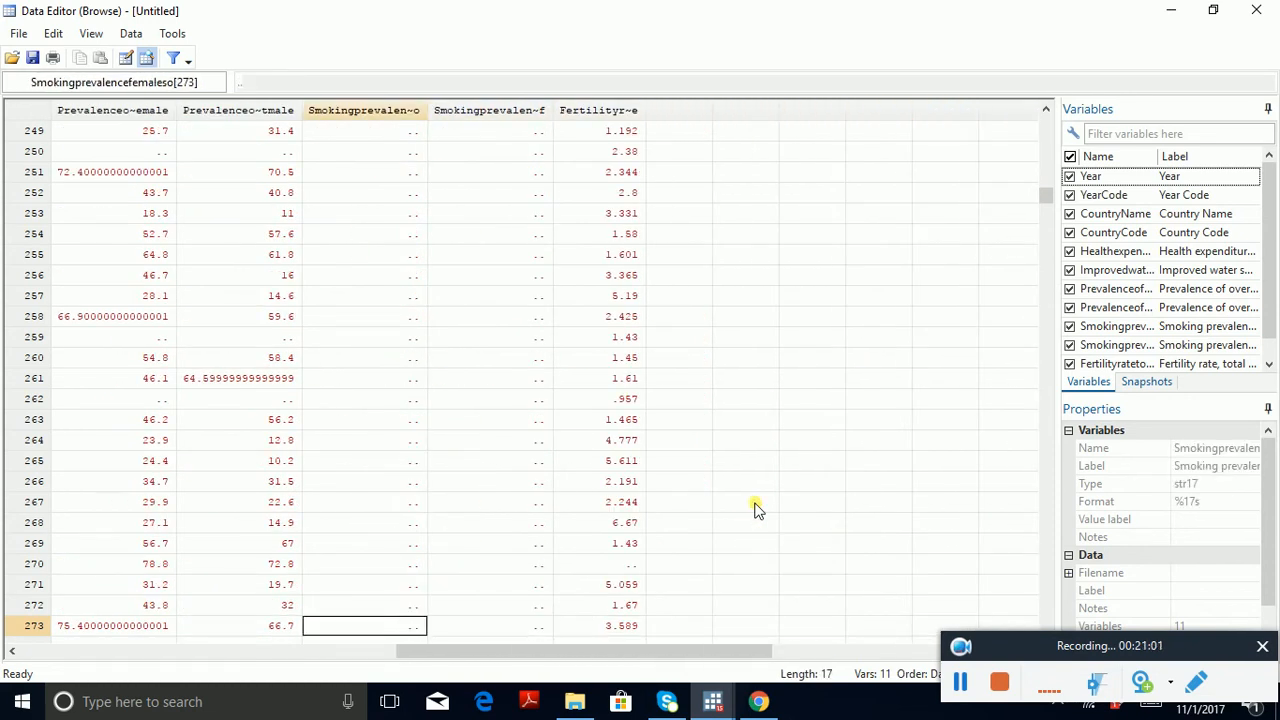
key(Right)
key(Left)
key(Left)
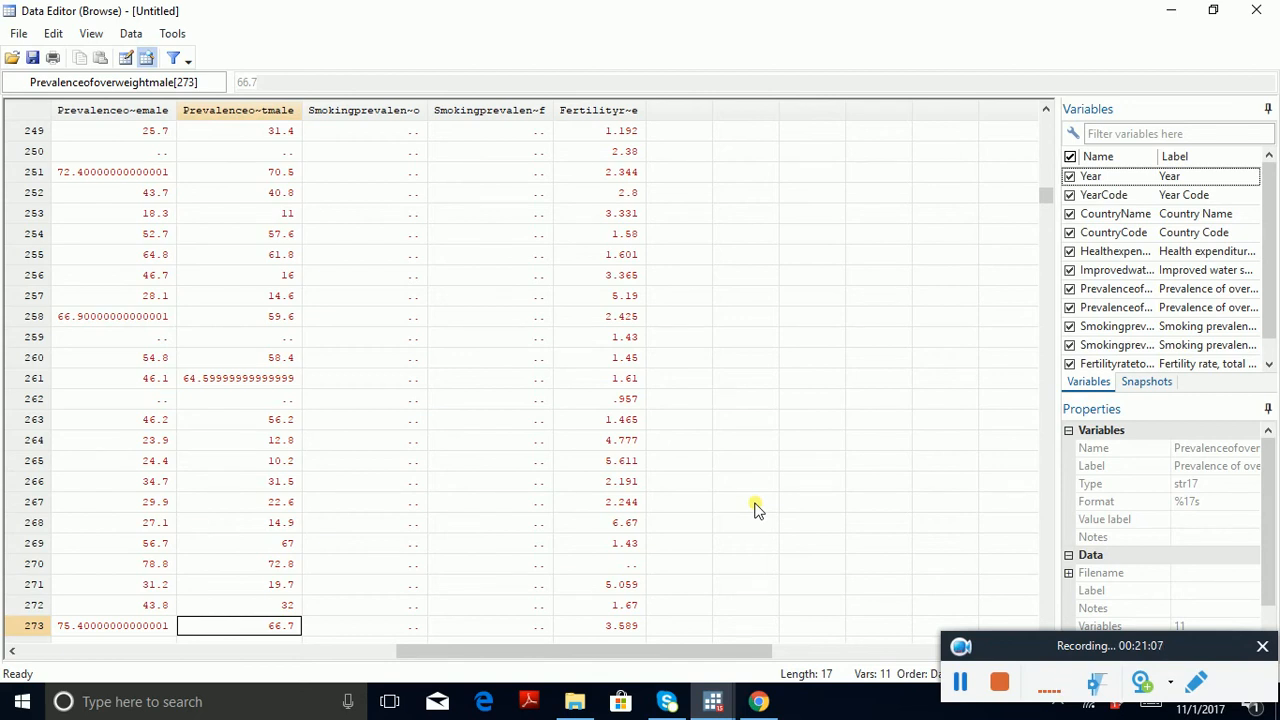
Step: Examine the overweight, smoking prevalence and fertility variables for the 2009 country observations
key(Left)
key(Left)
key(Left)
key(Left)
key(Left)
key(Left)
key(Left)
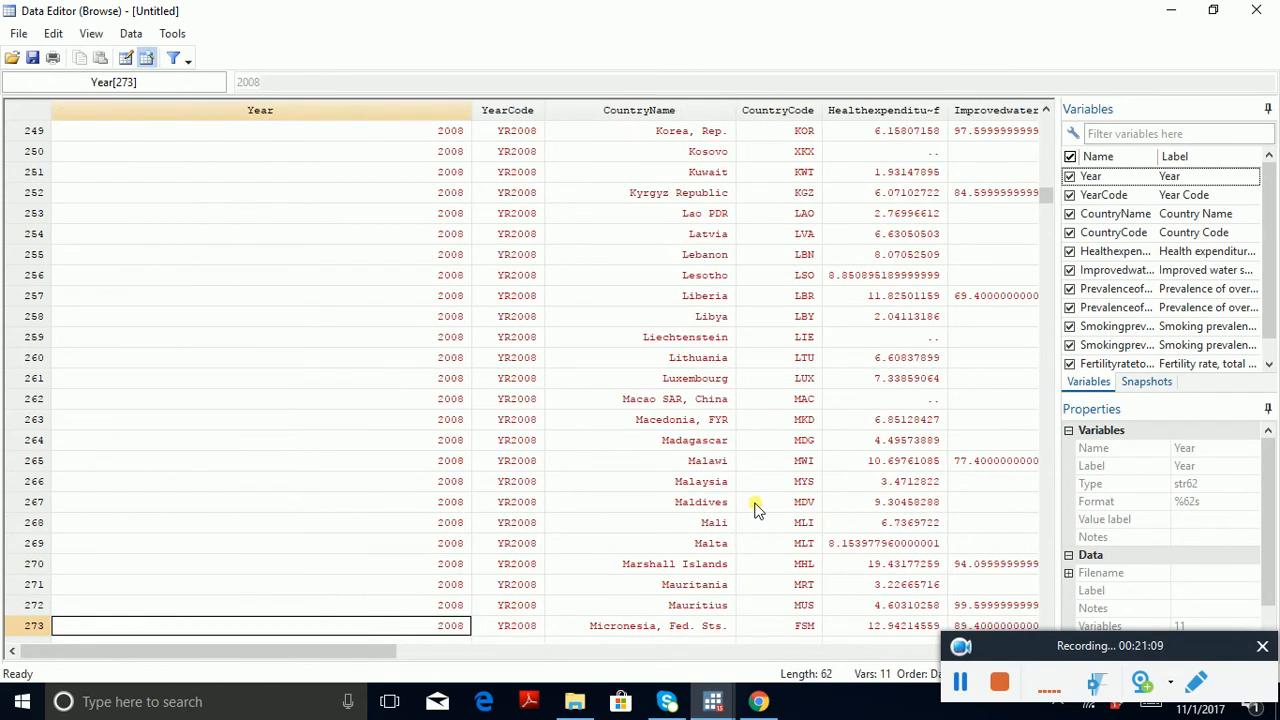
key(Page_Down)
key(Page_Down)
key(Page_Down)
key(Page_Down)
key(Page_Down)
key(Page_Down)
key(Page_Down)
key(Page_Down)
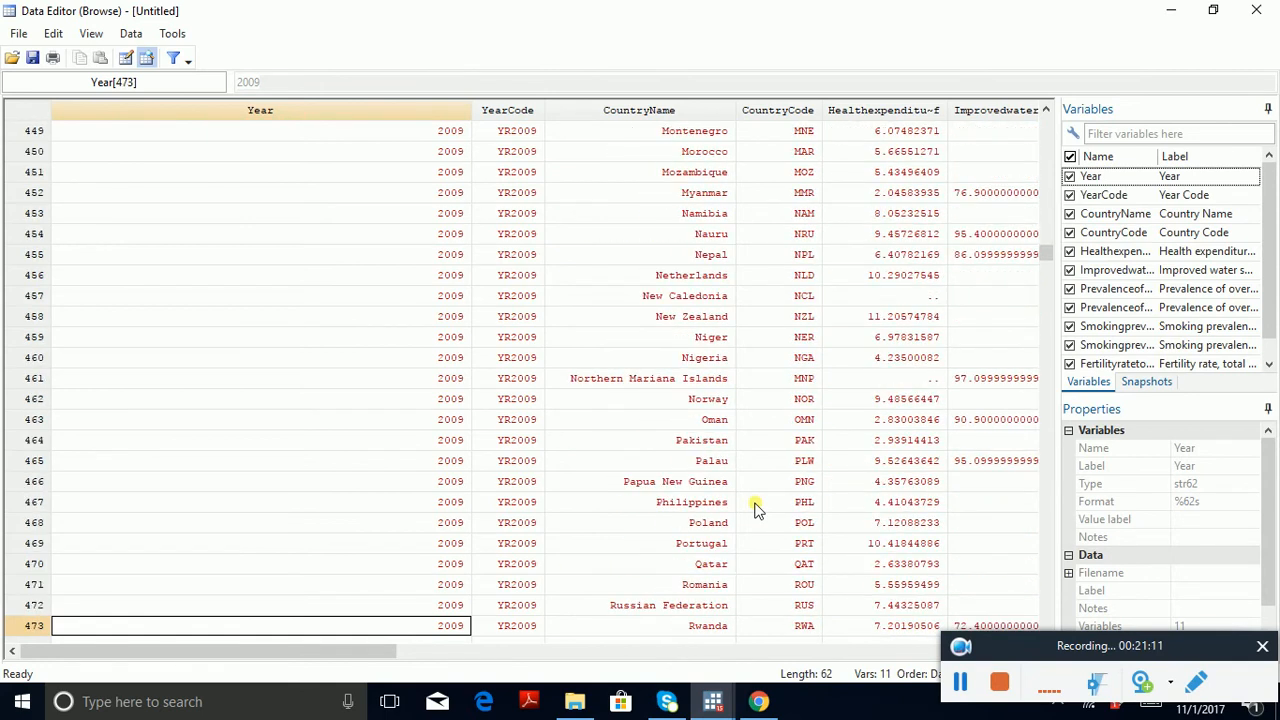
key(Right)
key(Right)
key(Right)
key(Right)
key(Right)
key(Right)
key(Right)
key(Right)
key(Right)
key(Right)
key(Right)
key(Right)
key(Right)
key(Right)
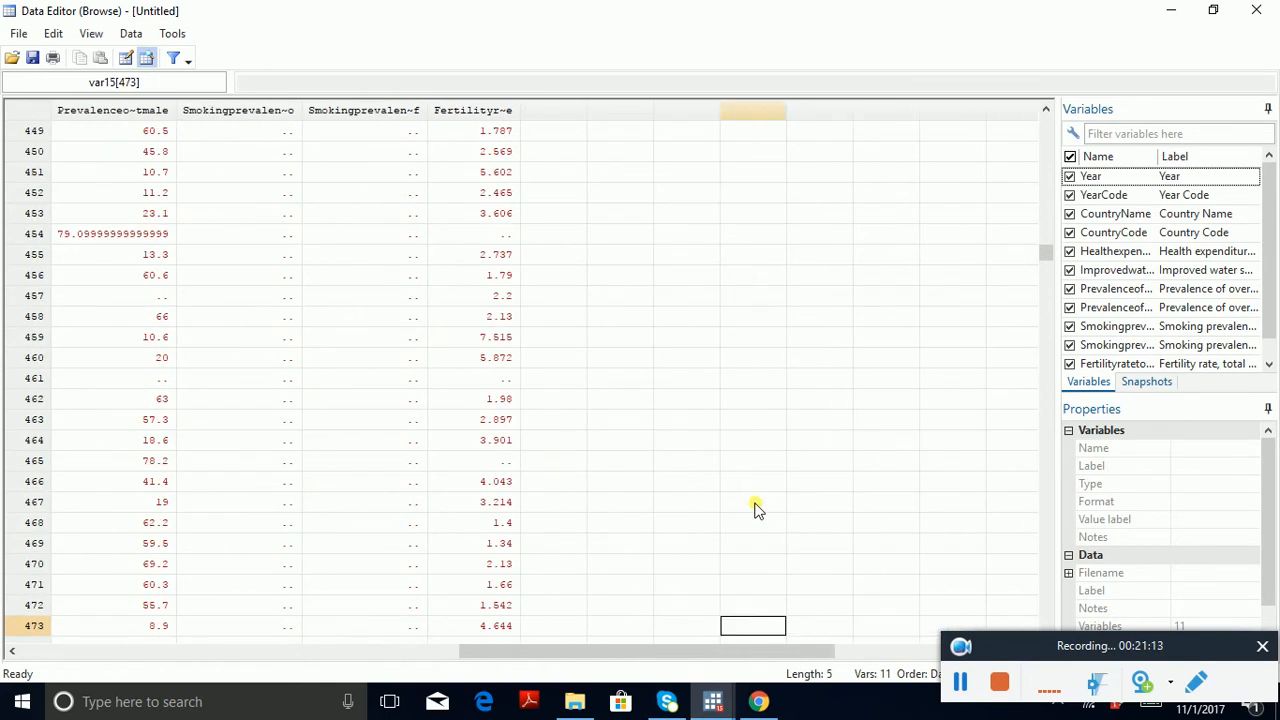
Step: Examine the 2010 observations and compare the female and male smoking prevalence entries, including the row for Georgia
key(Home)
key(Page_Down)
key(Page_Down)
key(Page_Down)
key(Page_Down)
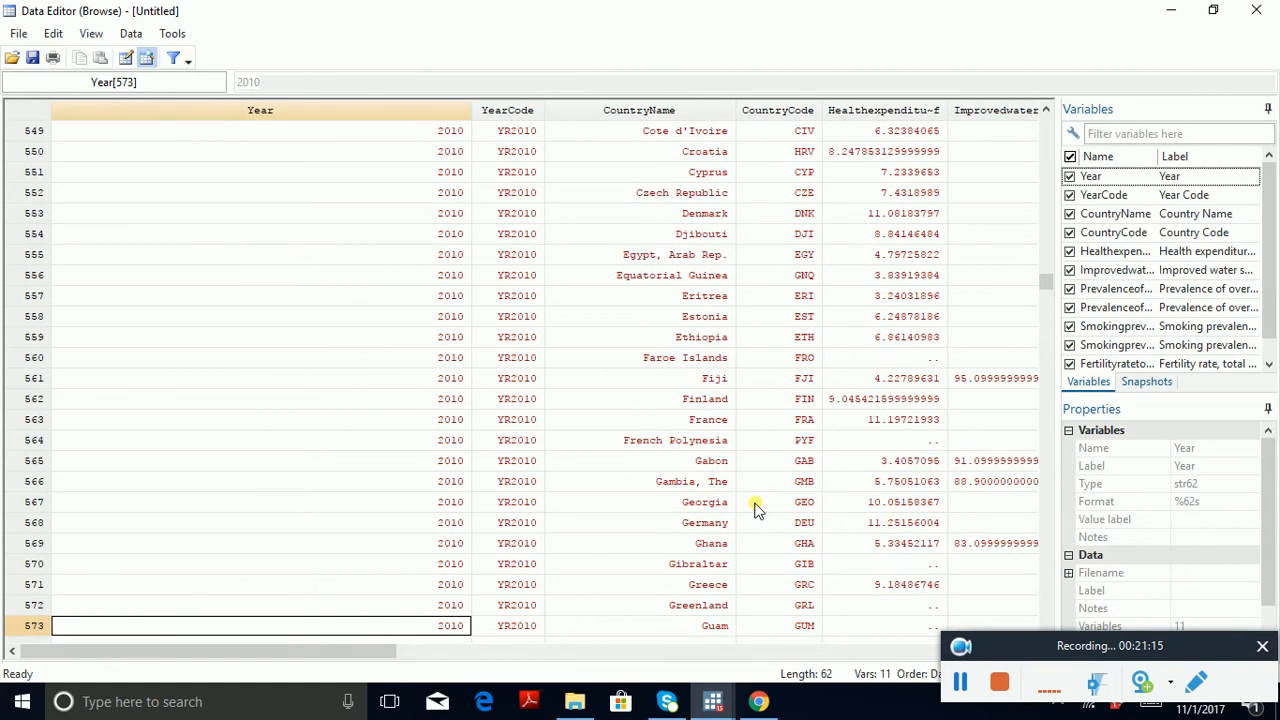
key(Right)
key(Right)
key(Right)
key(Right)
key(Right)
key(Right)
key(Right)
key(Right)
key(Right)
key(Right)
key(Right)
key(Left)
key(Left)
key(Left)
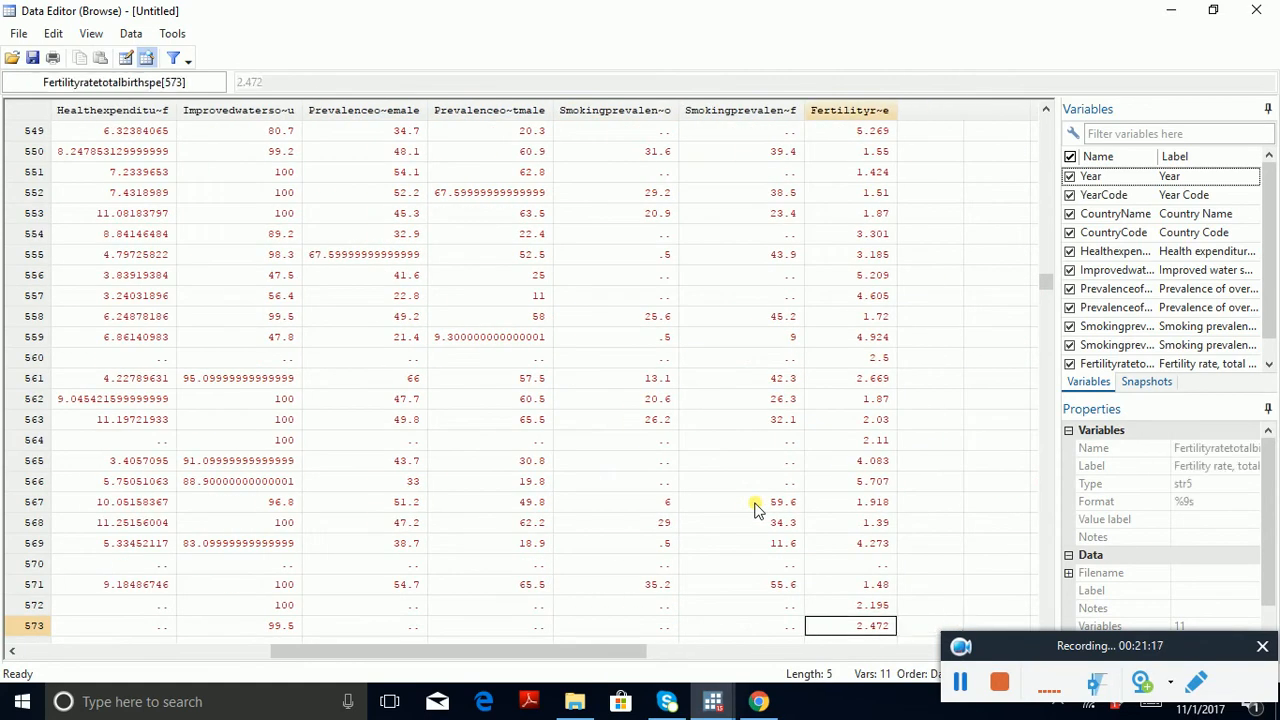
key(Left)
key(Right)
key(Right)
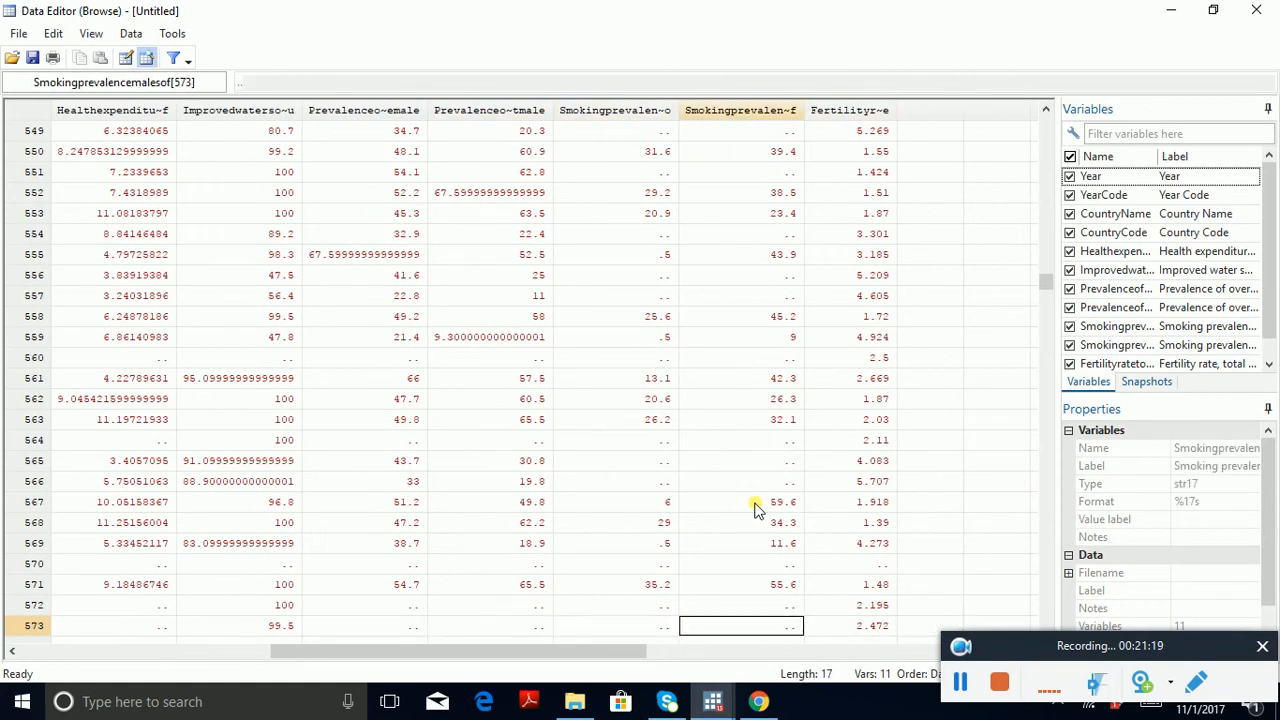
key(Up)
key(Up)
key(Up)
key(Up)
key(Up)
key(Up)
key(Up)
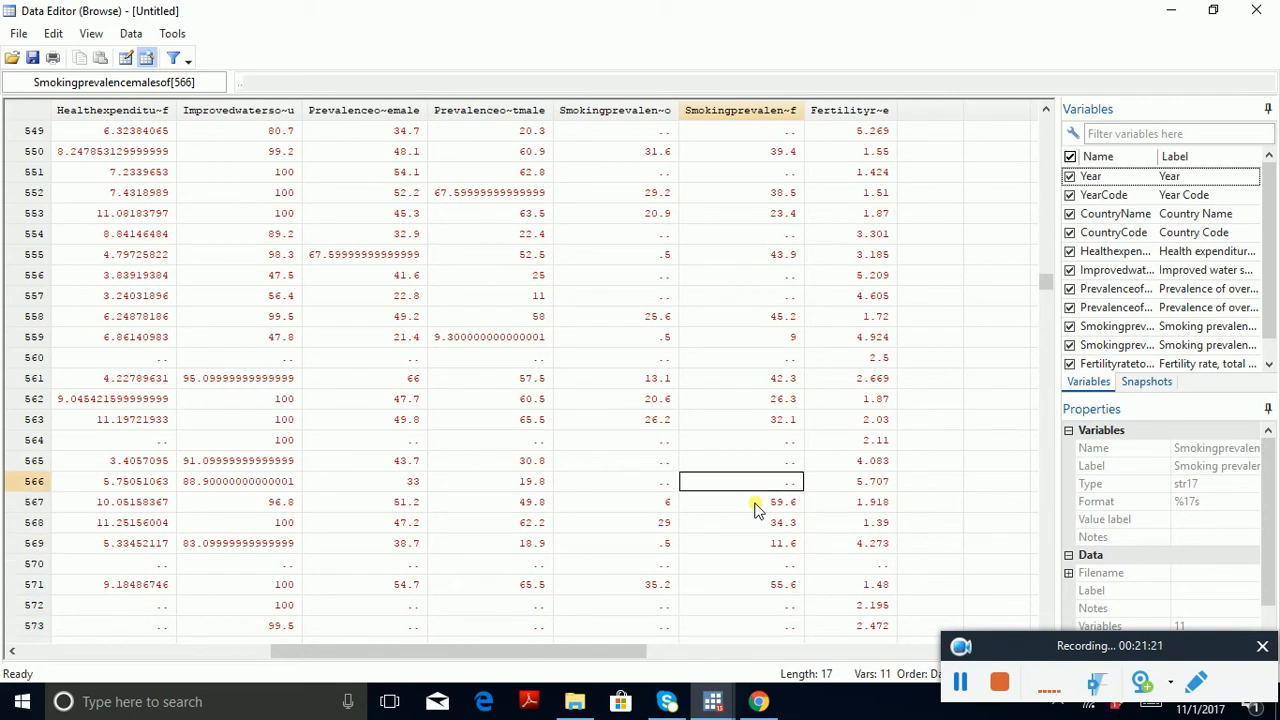
key(Down)
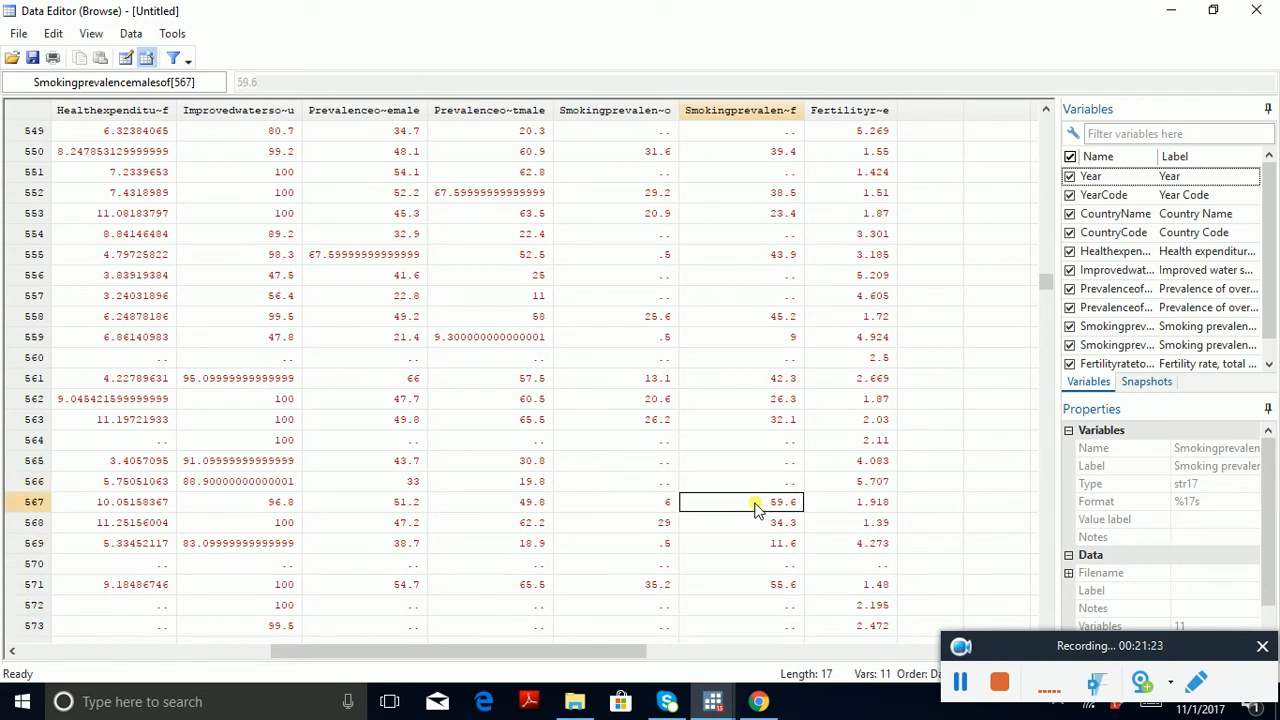
key(Left)
Step: Check the 2011 country observations for missing female and male smoking prevalence entries
key(Home)
key(Page_Down)
key(Page_Down)
key(Page_Down)
key(Page_Down)
key(Page_Down)
key(Page_Down)
key(Page_Down)
key(Page_Down)
key(Page_Down)
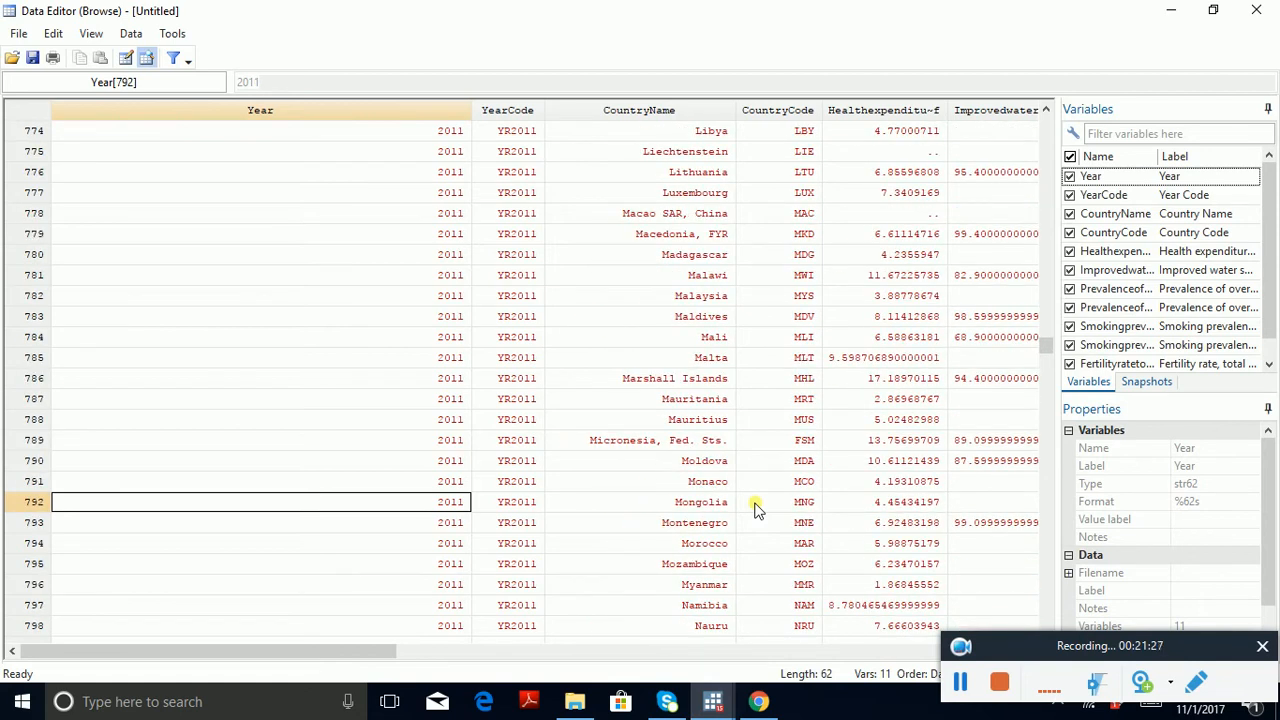
key(Right)
key(Right)
key(Right)
key(Right)
key(Right)
key(Right)
key(Right)
key(Right)
key(Right)
key(Right)
key(Right)
key(Right)
key(Right)
key(Right)
key(Right)
key(Right)
key(Right)
key(Left)
key(Left)
key(Left)
key(Left)
key(Left)
key(Left)
key(Left)
key(Left)
key(Left)
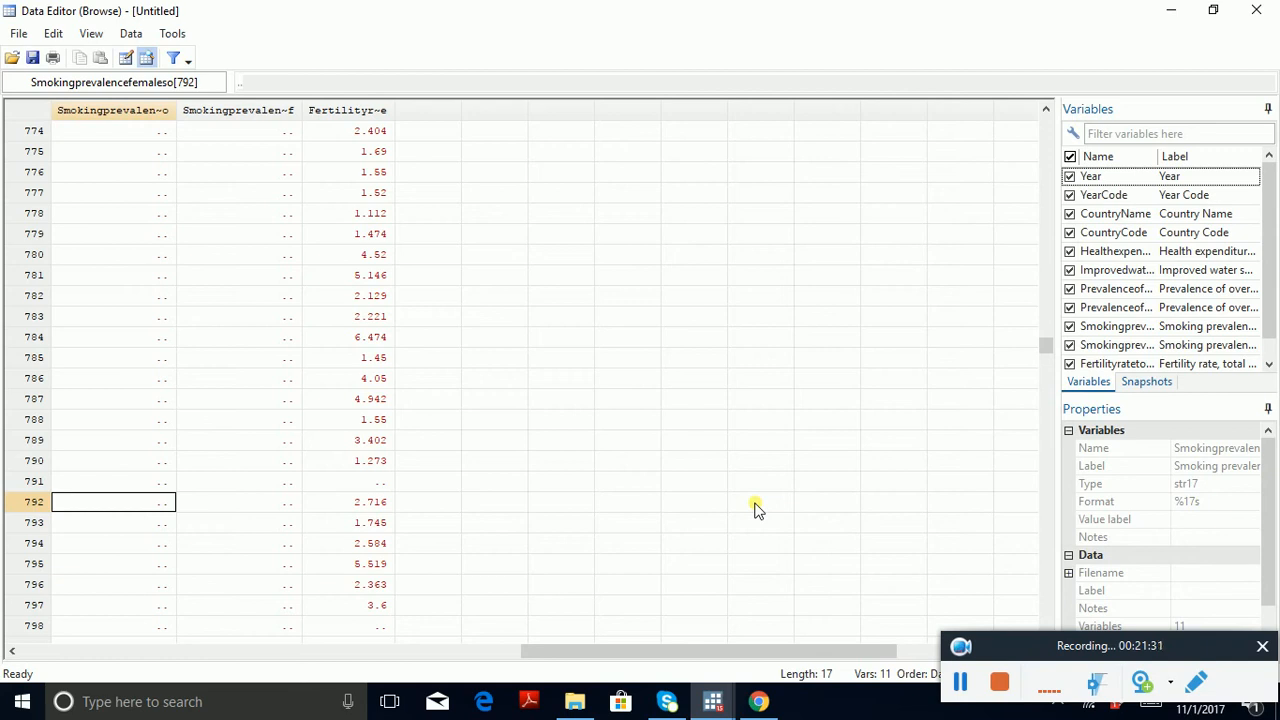
Step: Examine the female and male smoking prevalence entries for the 2012 country observations
key(Left)
key(Left)
key(Left)
key(Left)
key(Left)
key(Left)
key(Left)
key(Left)
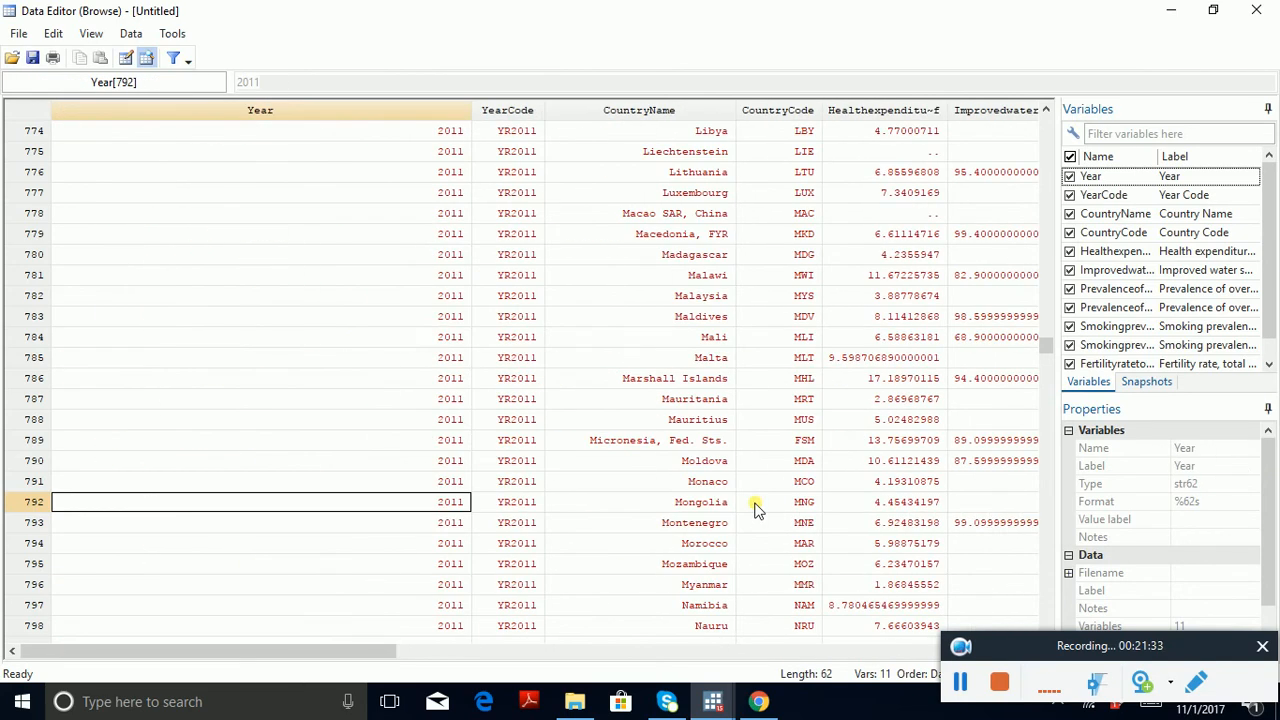
key(Page_Down)
key(Page_Down)
key(Page_Down)
key(Page_Down)
key(Page_Down)
key(Page_Down)
key(Right)
key(Right)
key(Right)
key(Right)
key(Right)
key(Right)
key(Right)
key(Right)
key(Right)
key(Right)
key(Right)
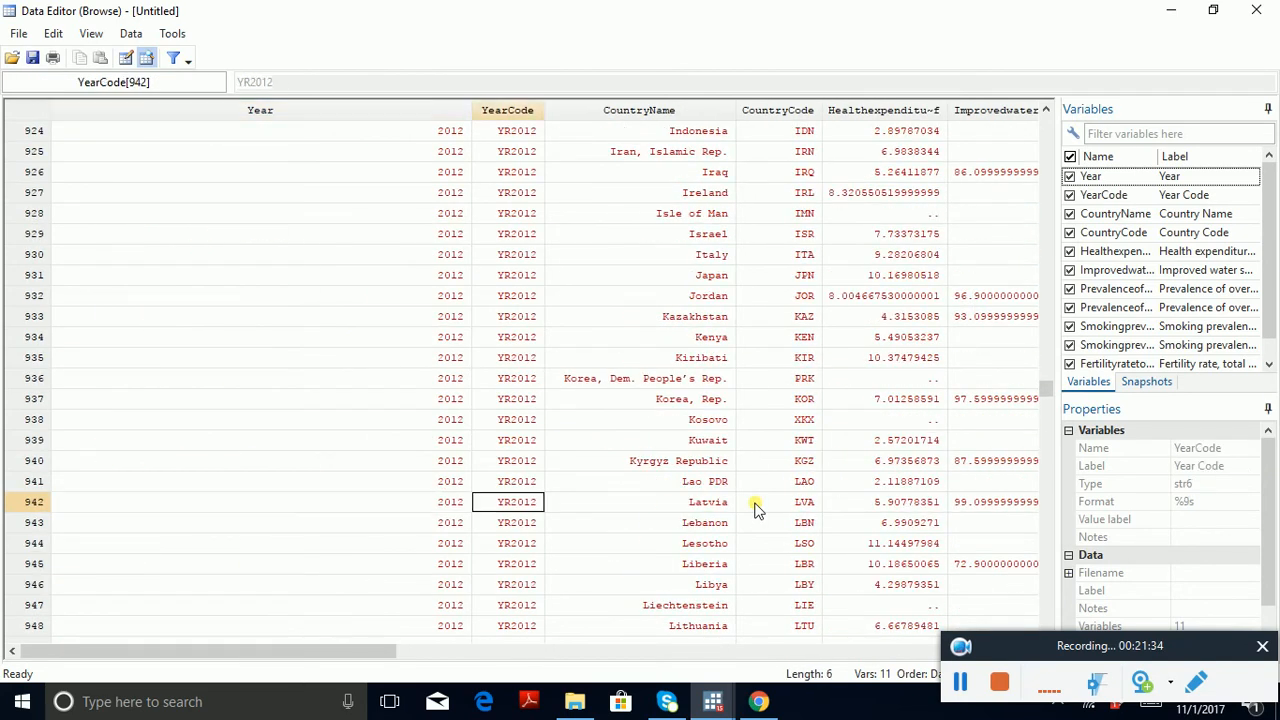
key(Left)
key(Left)
key(Left)
key(Right)
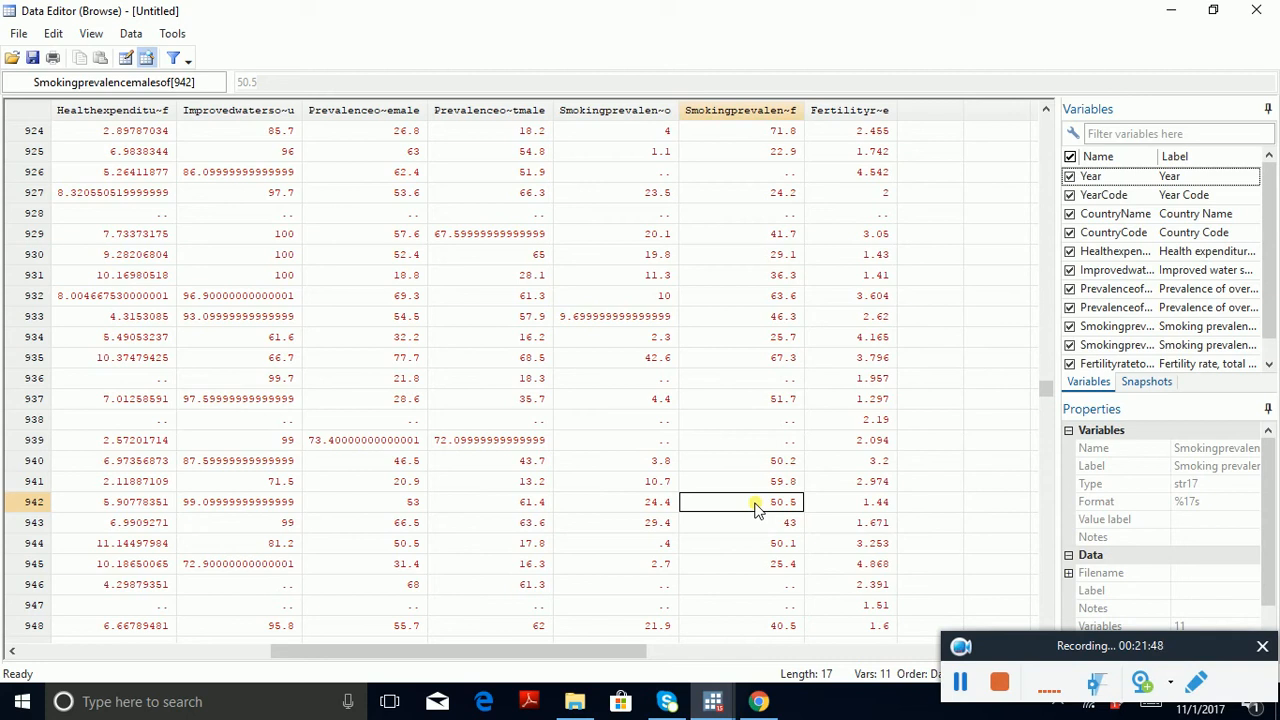
Step: Examine the 2013 country observations across to the smoking prevalence and fertility variables
key(Left)
key(Left)
key(Left)
key(Left)
key(Left)
key(Left)
key(Left)
key(Left)
key(Left)
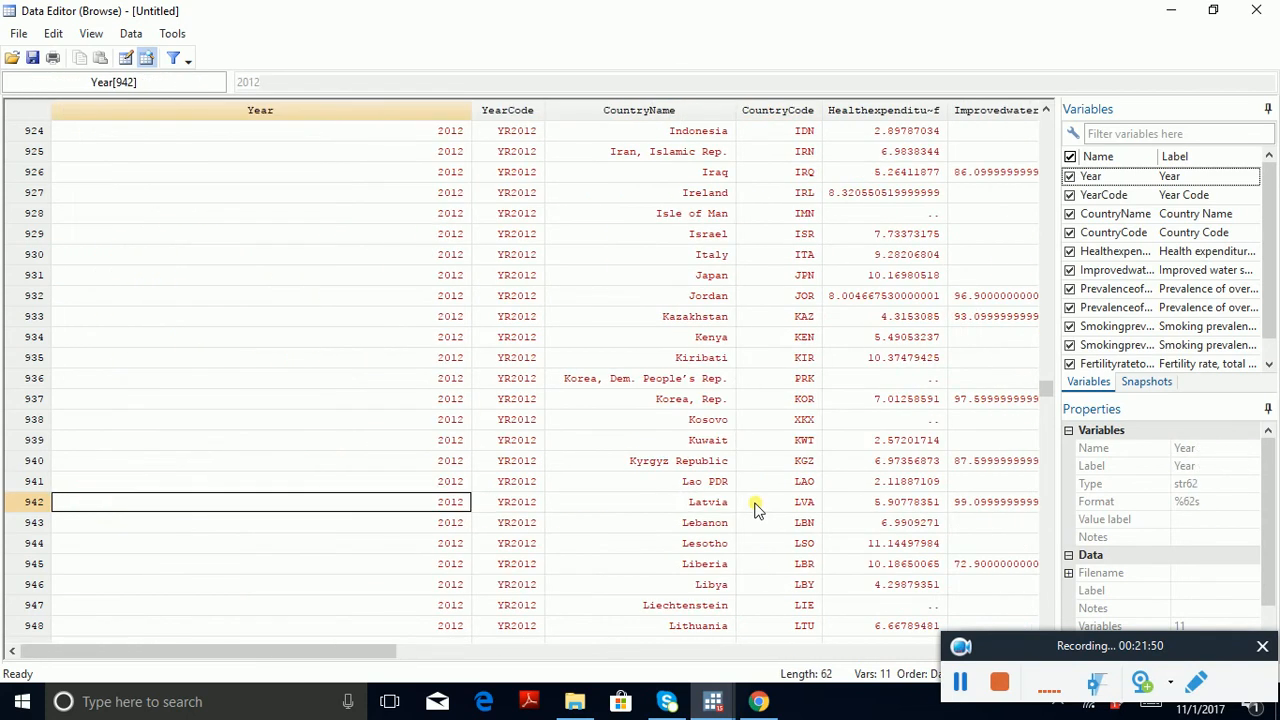
key(Page_Down)
key(Page_Down)
key(Page_Down)
key(Page_Down)
key(Page_Down)
key(Page_Down)
key(Right)
key(Right)
key(Right)
key(Right)
key(Right)
key(Right)
key(Right)
key(Right)
key(Right)
key(Right)
key(Right)
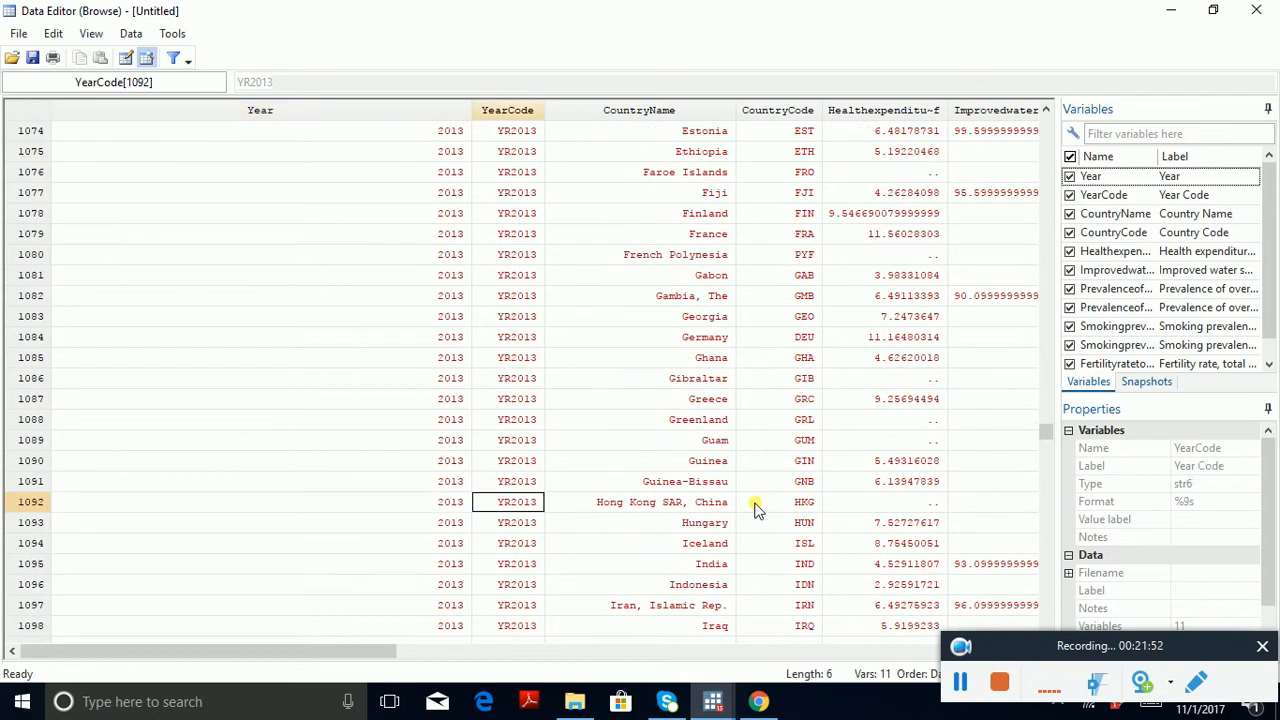
key(Right)
Step: Check the smoking prevalence variables for the 2014 country observations
key(Left)
key(Left)
key(Left)
key(Left)
key(Left)
key(Left)
key(Left)
key(Left)
key(Left)
key(Left)
key(Left)
key(Left)
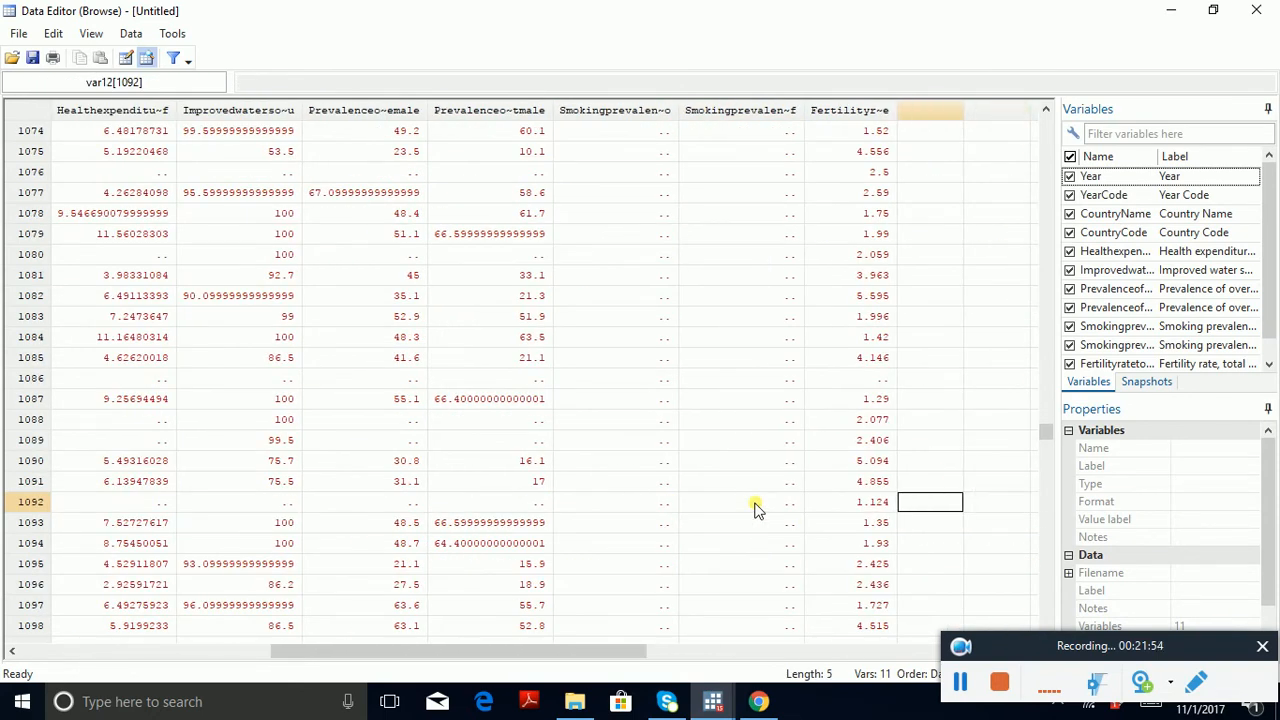
key(Page_Down)
key(Page_Down)
key(Page_Down)
key(Page_Down)
key(Page_Down)
key(Page_Down)
key(Page_Down)
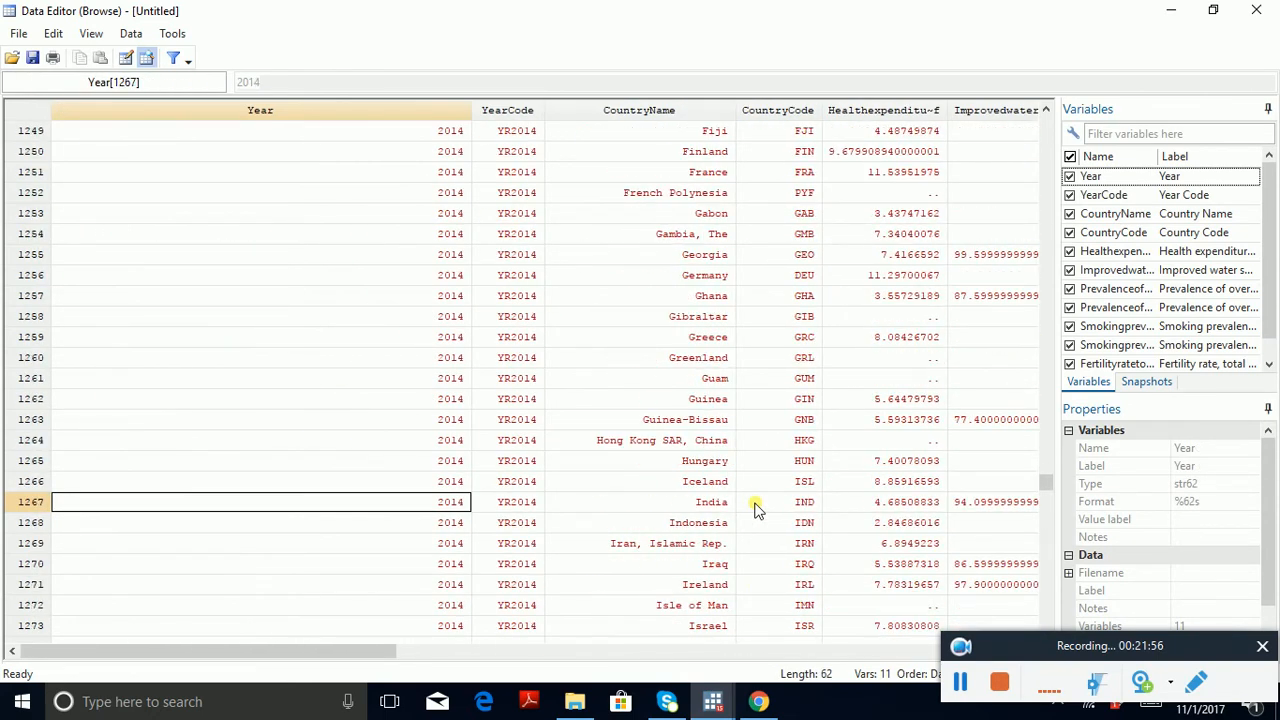
key(Right)
key(Right)
key(Right)
key(Right)
key(Right)
key(Right)
key(Right)
key(Right)
key(Right)
key(Right)
Step: Examine the health expenditure, overweight and smoking prevalence variables for the 2015 country observations
key(Left)
key(Left)
key(Left)
key(Left)
key(Left)
key(Left)
key(Left)
key(Left)
key(Left)
key(Left)
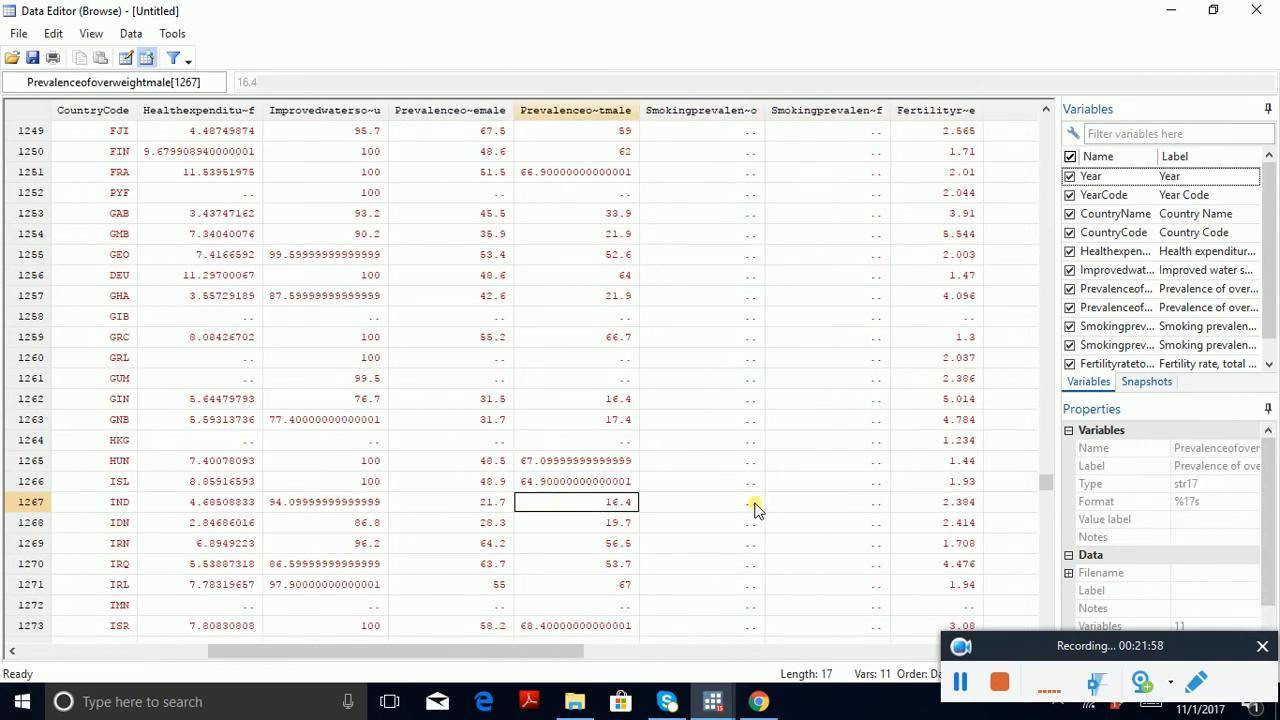
key(Page_Down)
key(Page_Down)
key(Page_Down)
key(Page_Down)
key(Page_Down)
key(Page_Down)
key(Page_Down)
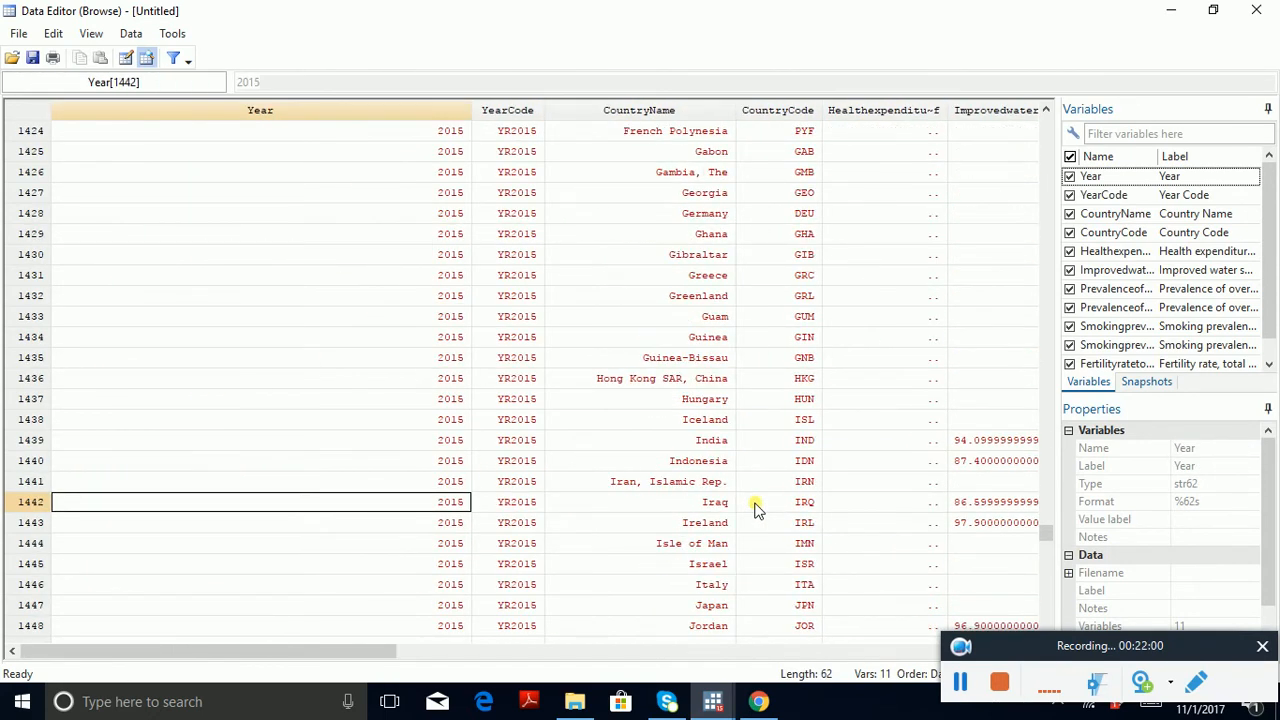
key(Right)
key(Right)
key(Right)
key(Right)
key(Right)
key(Right)
key(Right)
key(Right)
key(Right)
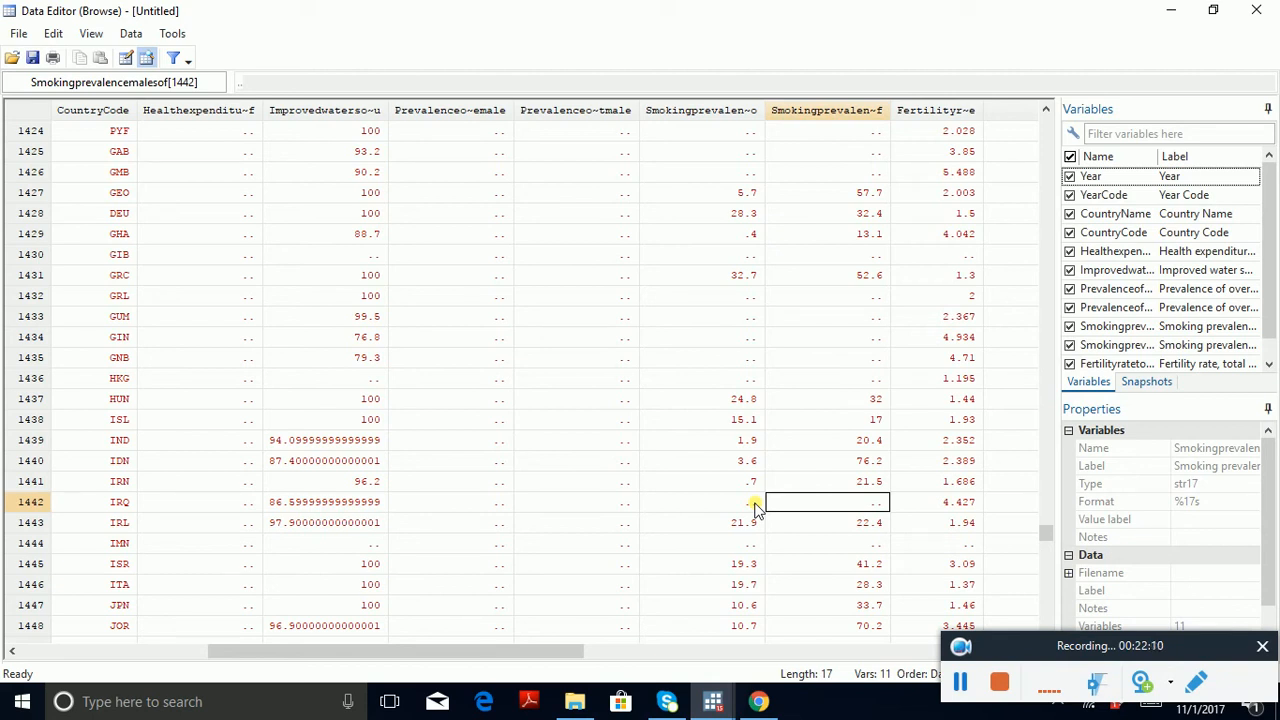
Step: Check the male smoking prevalence entries down to the last of the 2015 observations
key(Page_Down)
key(Page_Down)
key(Page_Down)
key(Page_Down)
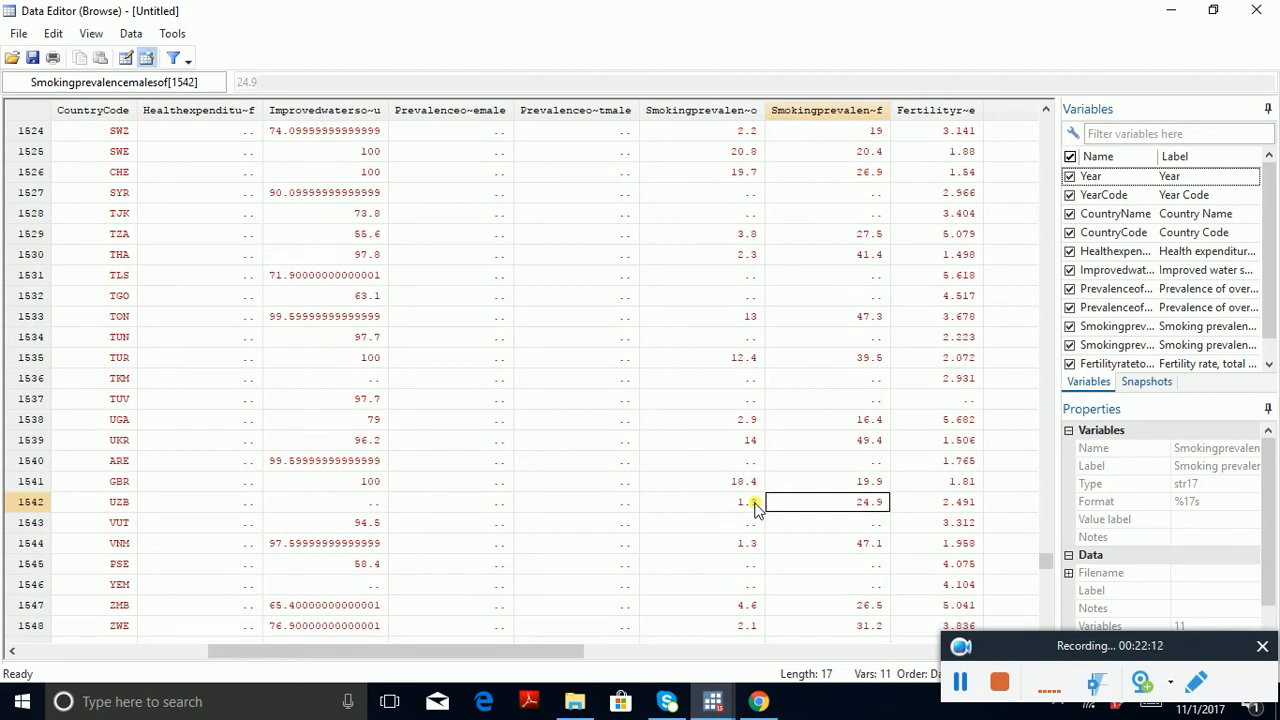
key(Down)
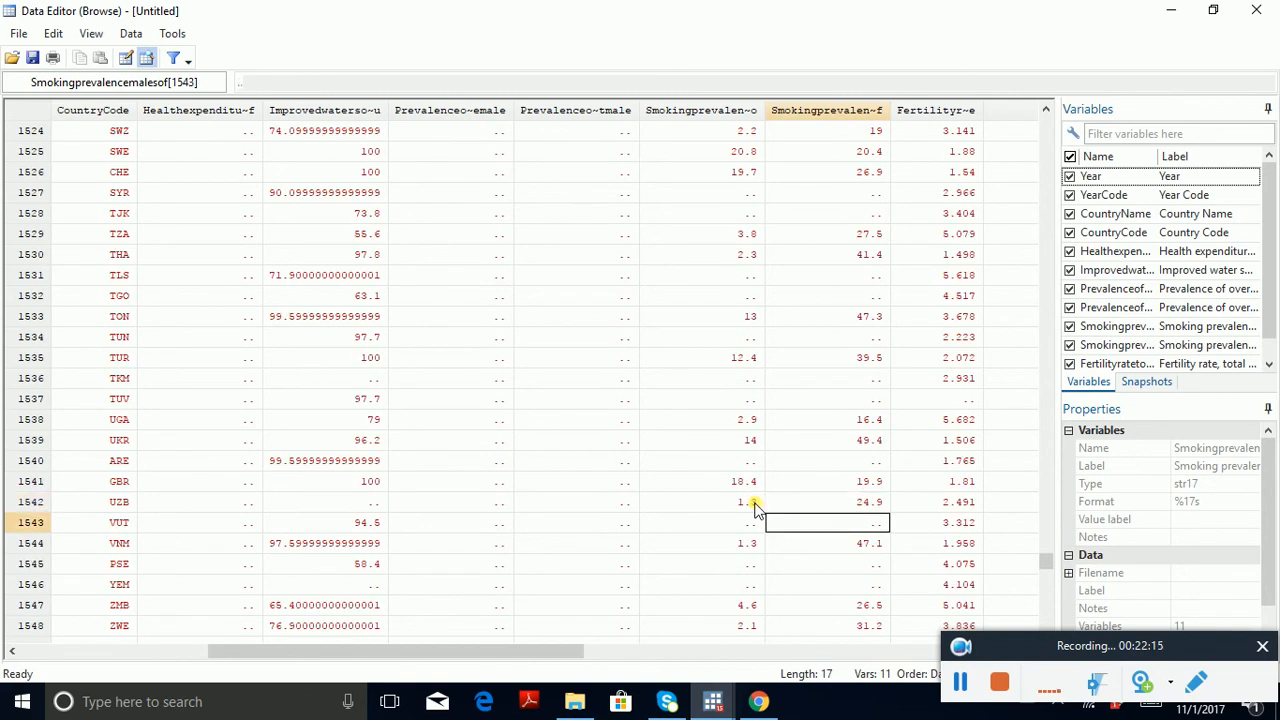
key(Left)
Step: Examine all indicator variables for the 2016 country observations for missing entries
key(Home)
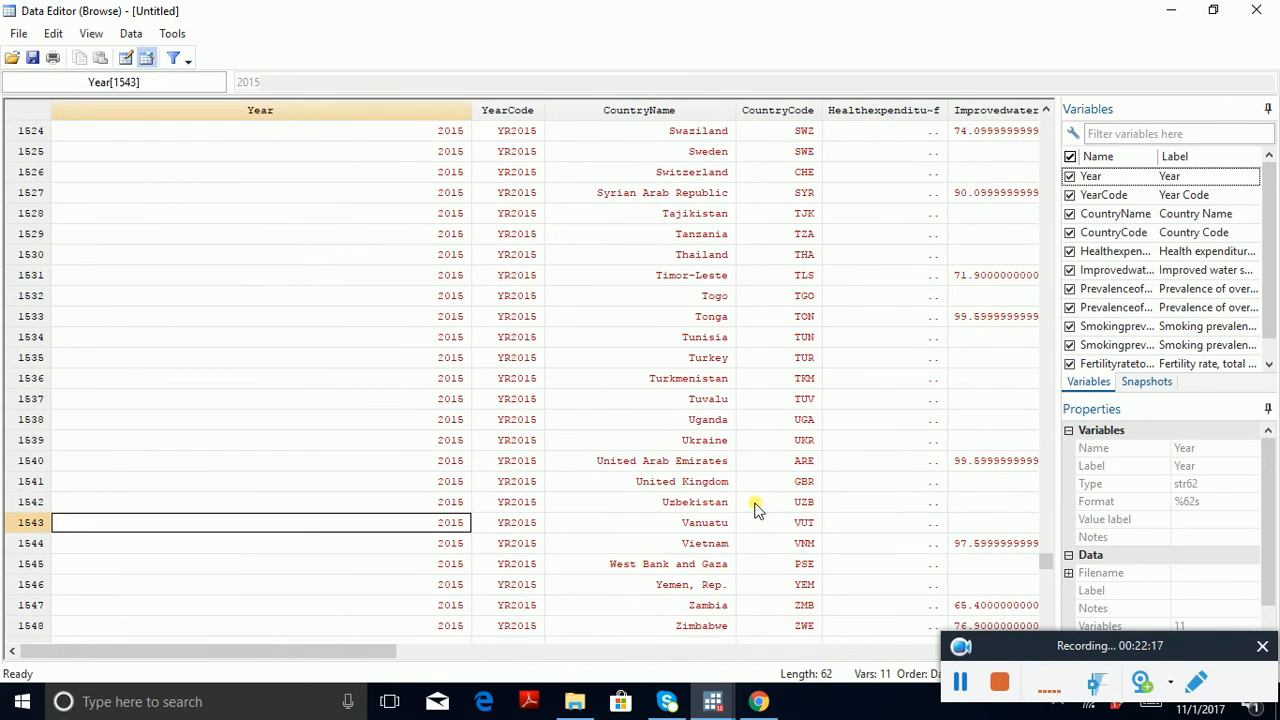
key(Page_Down)
key(Page_Down)
key(Right)
key(Right)
key(Right)
key(Right)
key(Right)
key(Right)
key(Right)
key(Right)
key(Right)
key(Right)
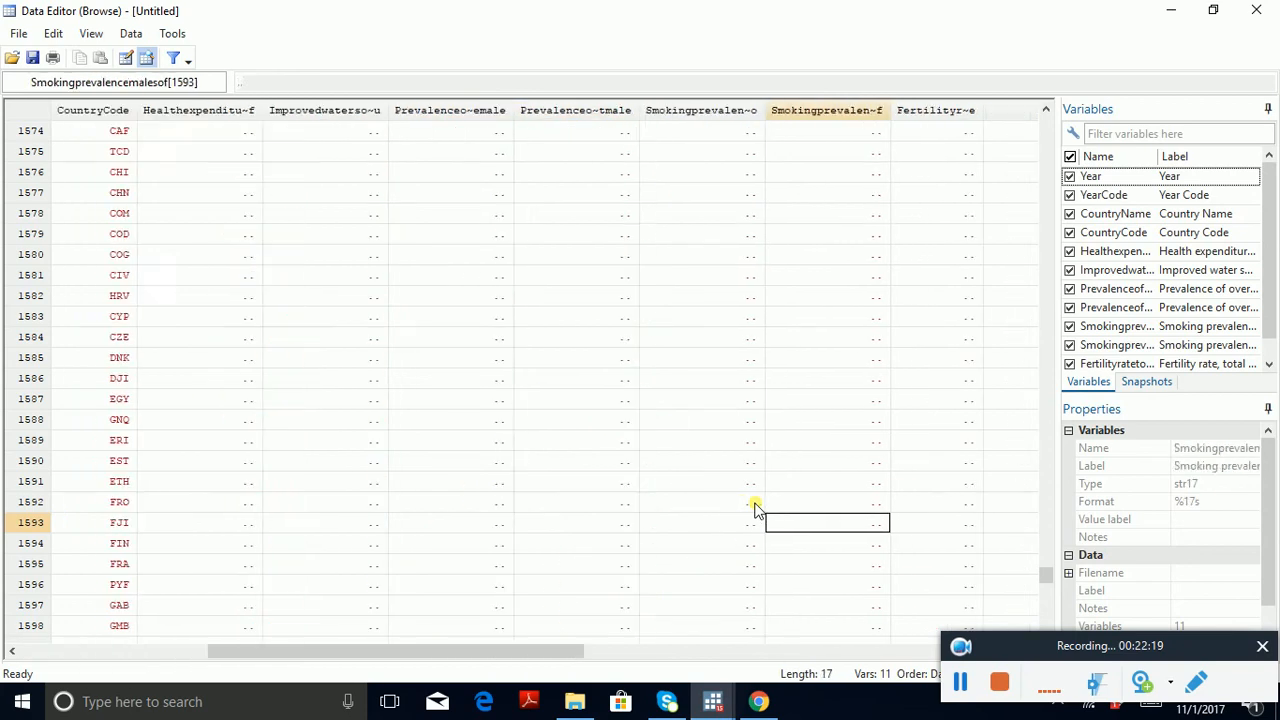
Step: Return to the first observation, Afghanistan in 2007, in the Year variable
key(Home)
key(Page_Up)
key(Page_Up)
key(Page_Up)
key(Page_Up)
key(Page_Up)
key(Page_Up)
key(Page_Up)
key(Page_Up)
key(Page_Up)
key(Page_Up)
key(Page_Up)
key(Page_Up)
key(Page_Up)
key(Page_Up)
key(Page_Up)
key(Page_Up)
key(Page_Up)
key(Page_Up)
key(Page_Up)
key(Page_Up)
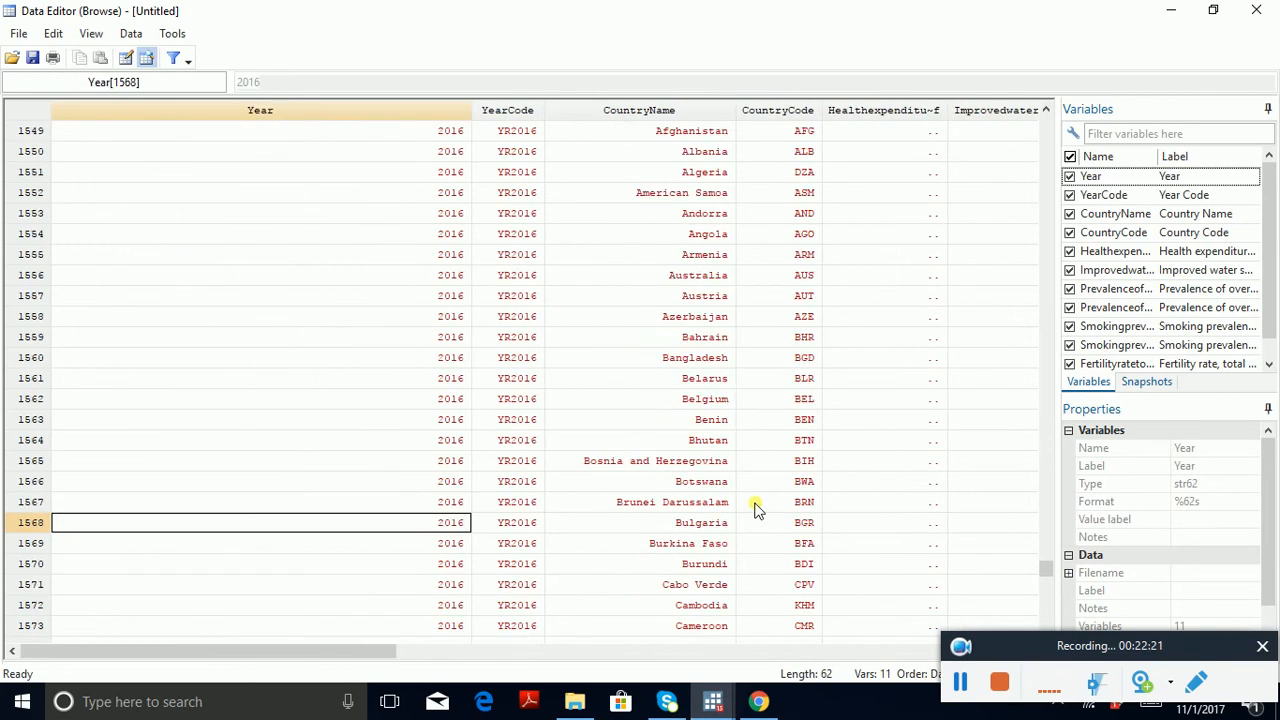
key(Page_Up)
key(Page_Up)
key(Page_Up)
key(Page_Up)
key(Page_Up)
key(Page_Up)
key(Page_Up)
key(Page_Up)
key(Page_Up)
key(Page_Up)
key(Page_Up)
key(Page_Up)
key(Page_Up)
key(Page_Up)
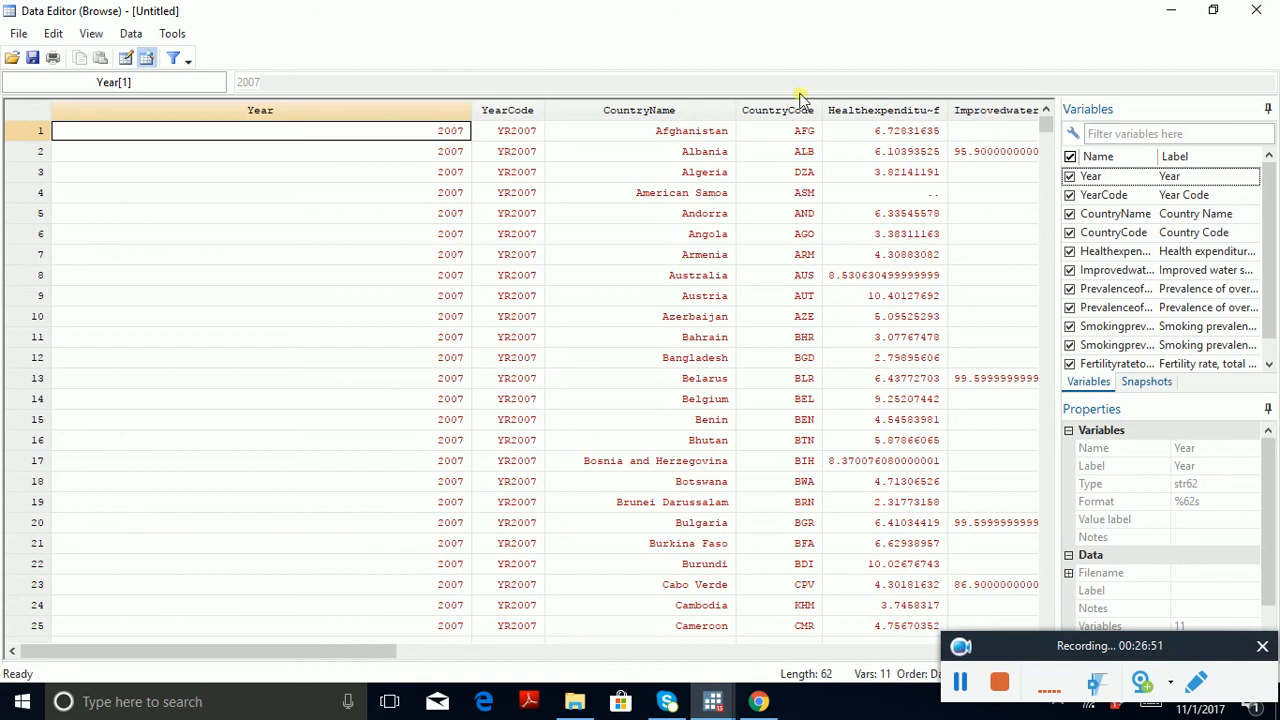
Step: Close the Data Editor and return to the main Stata window
click(735, 704)
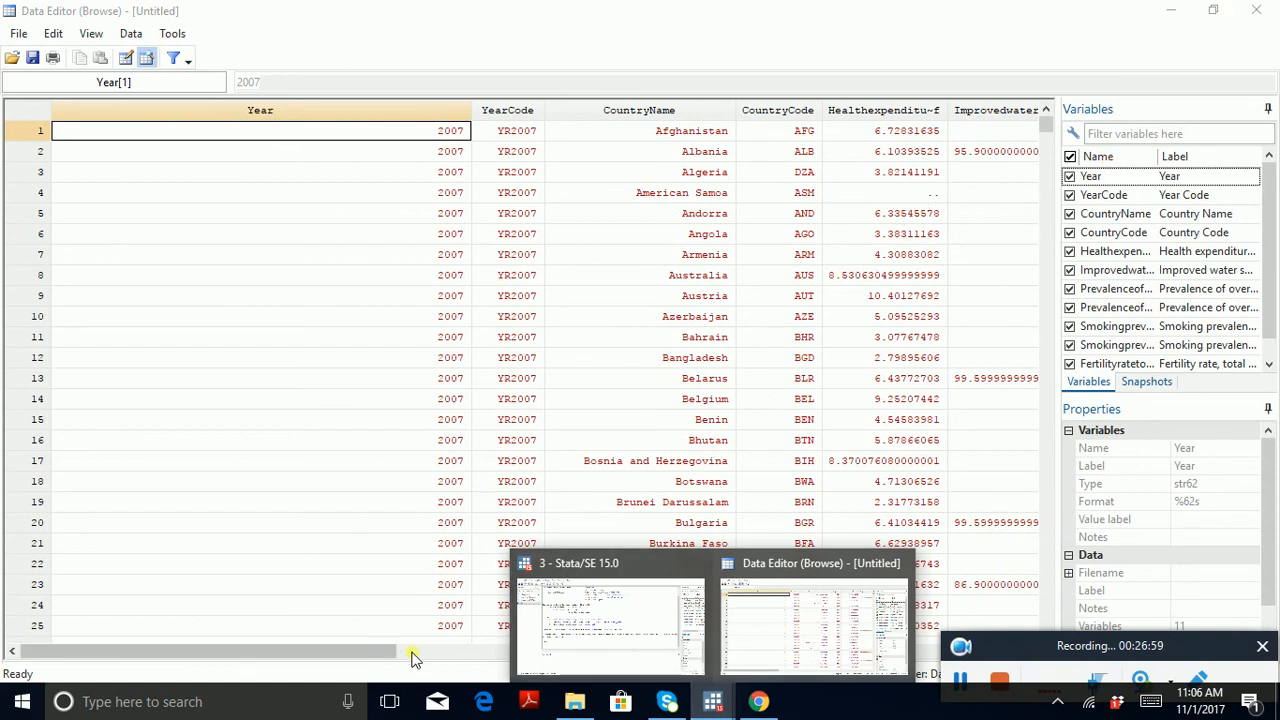
click(414, 655)
drag(414, 655, 112, 648)
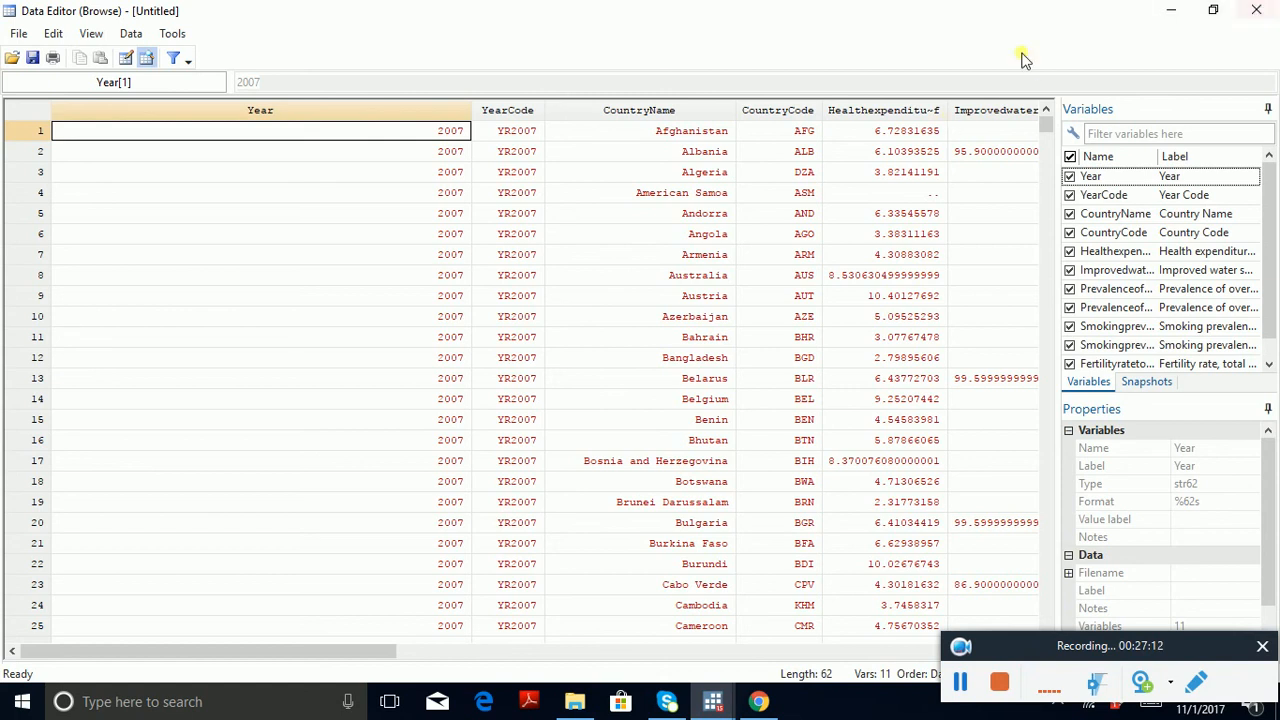
click(1263, 10)
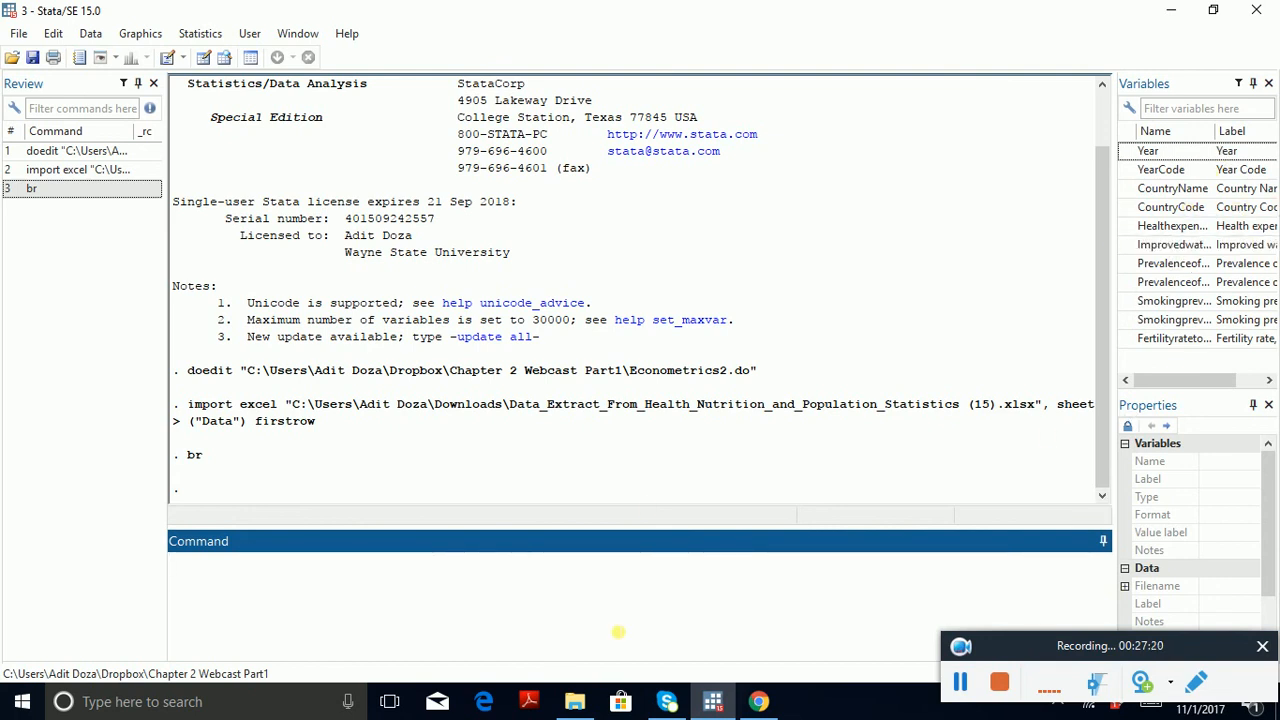
text(replace)
double_click(1185, 232)
click(734, 633)
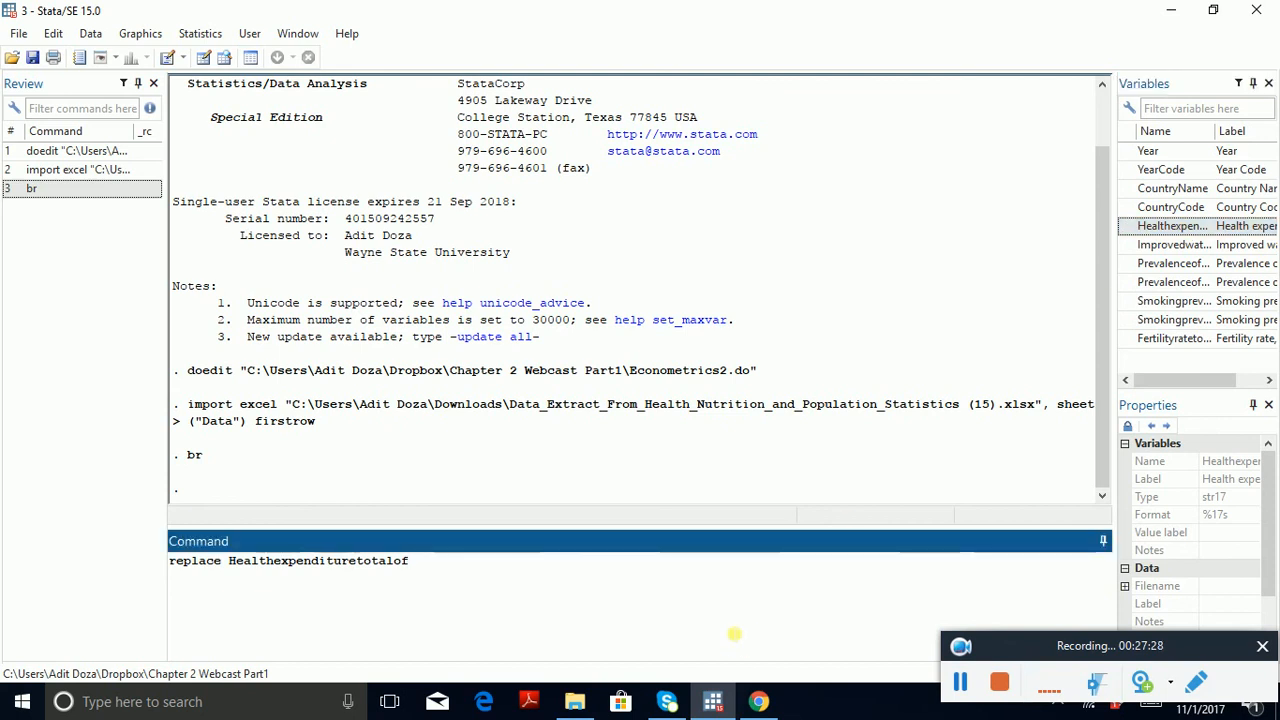
key(ctrl+a)
key(BackSpace)
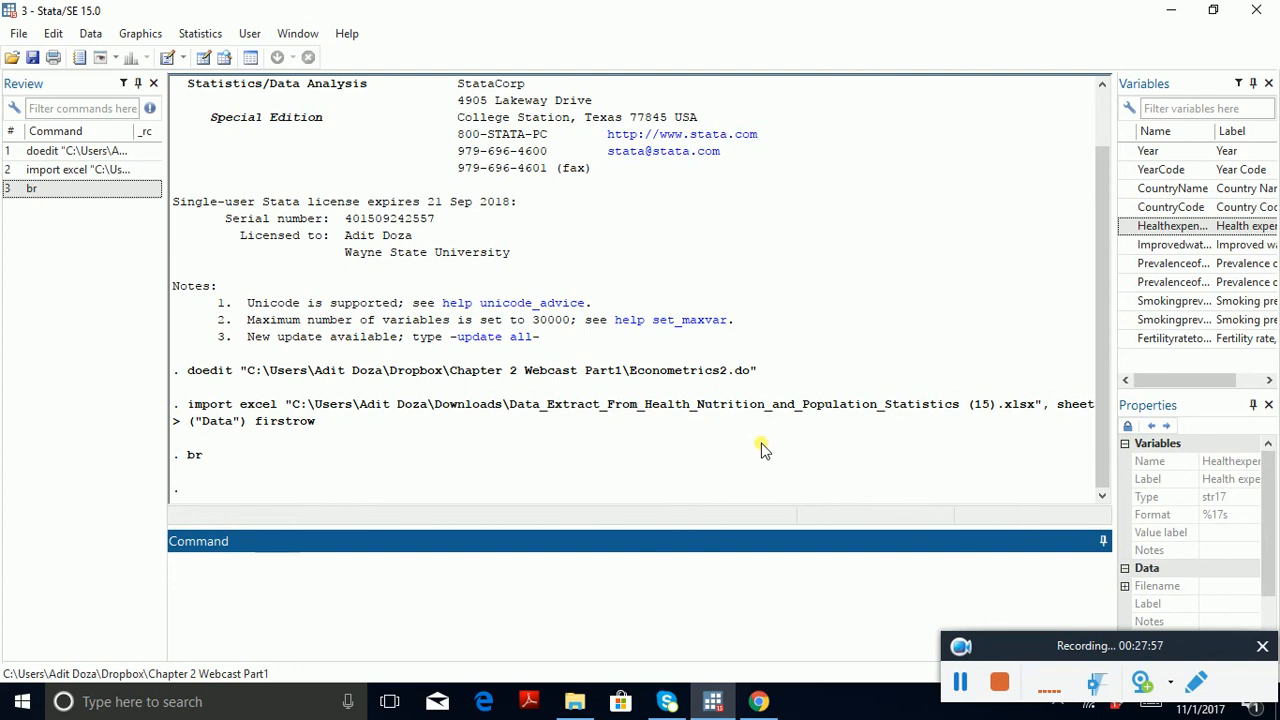
Step: Rename the total health expenditure variable Healthexpendituretotalof to THE
text(rename)
double_click(1187, 232)
click(621, 594)
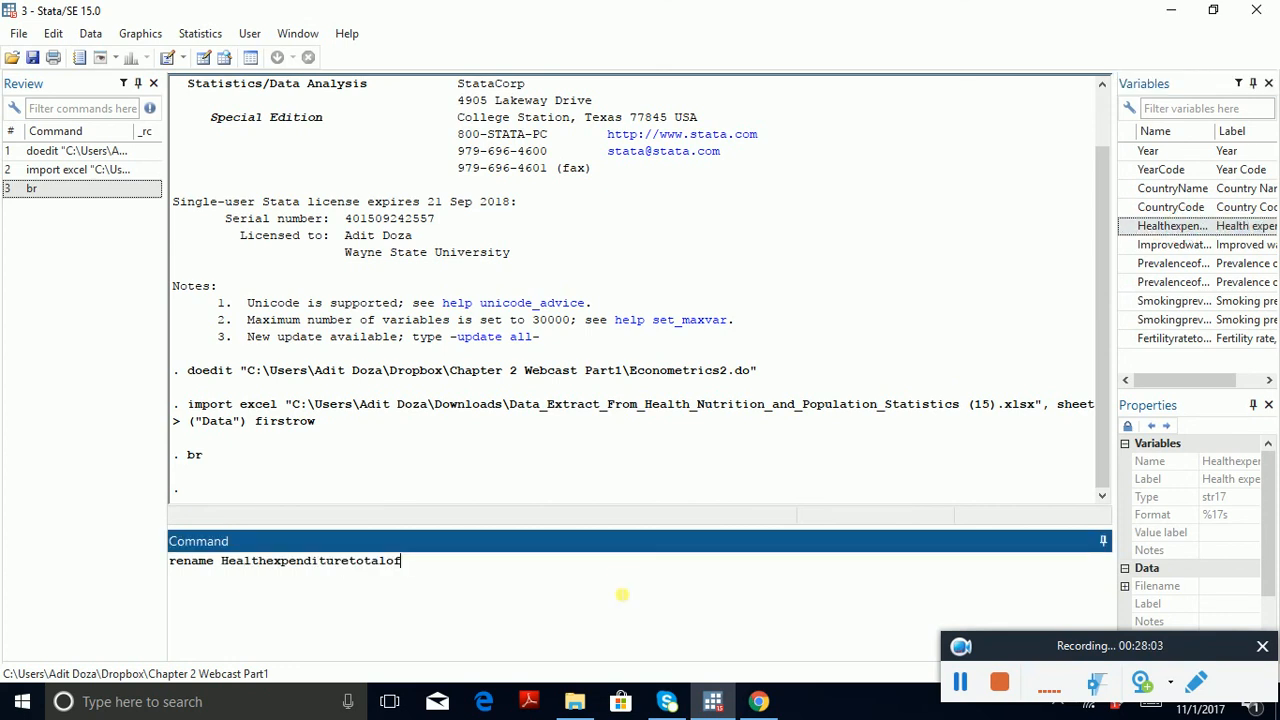
text(THE)
key(Return)
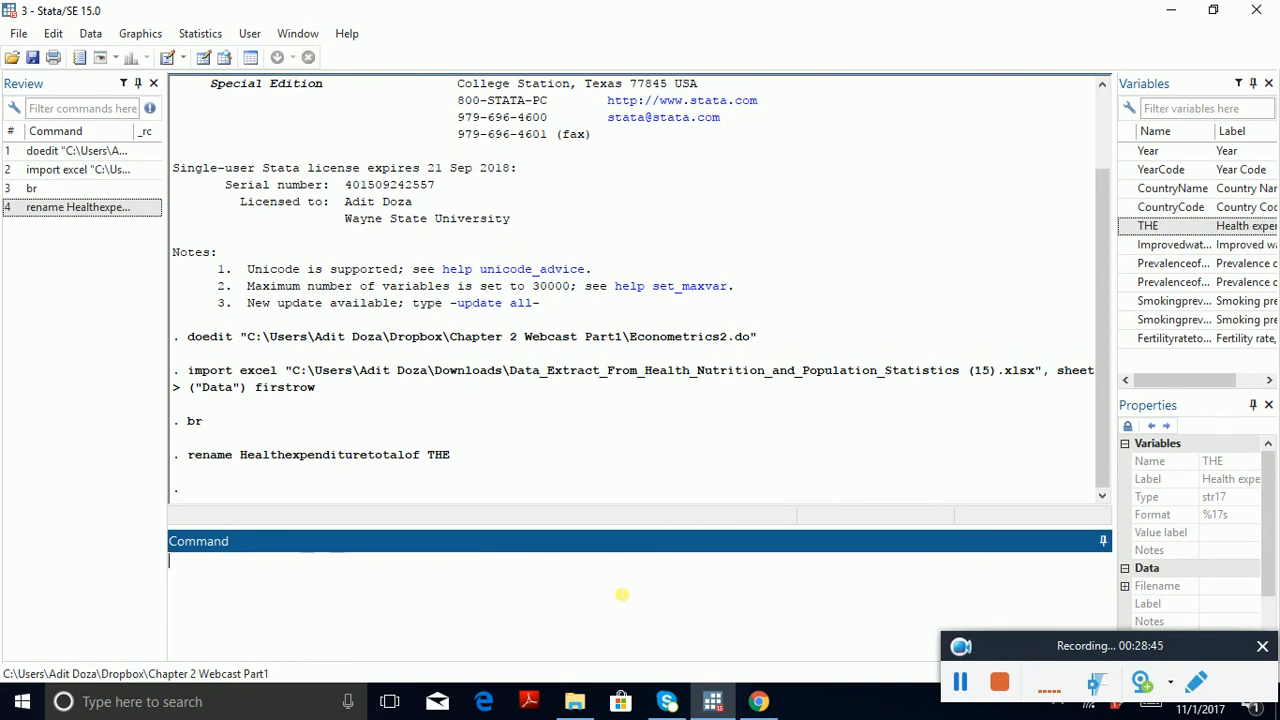
Step: Rename the improved water source variable Improvedwatersourceofpopu to Water
text(rename)
click(1180, 245)
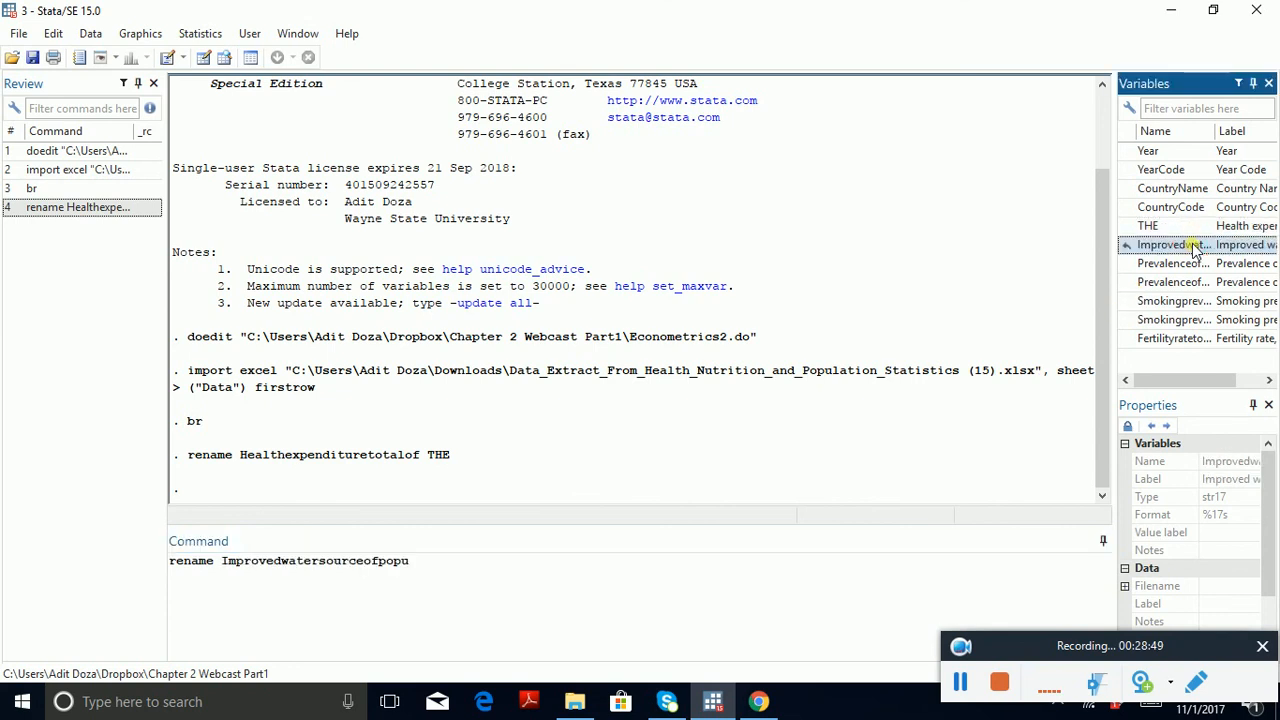
click(697, 614)
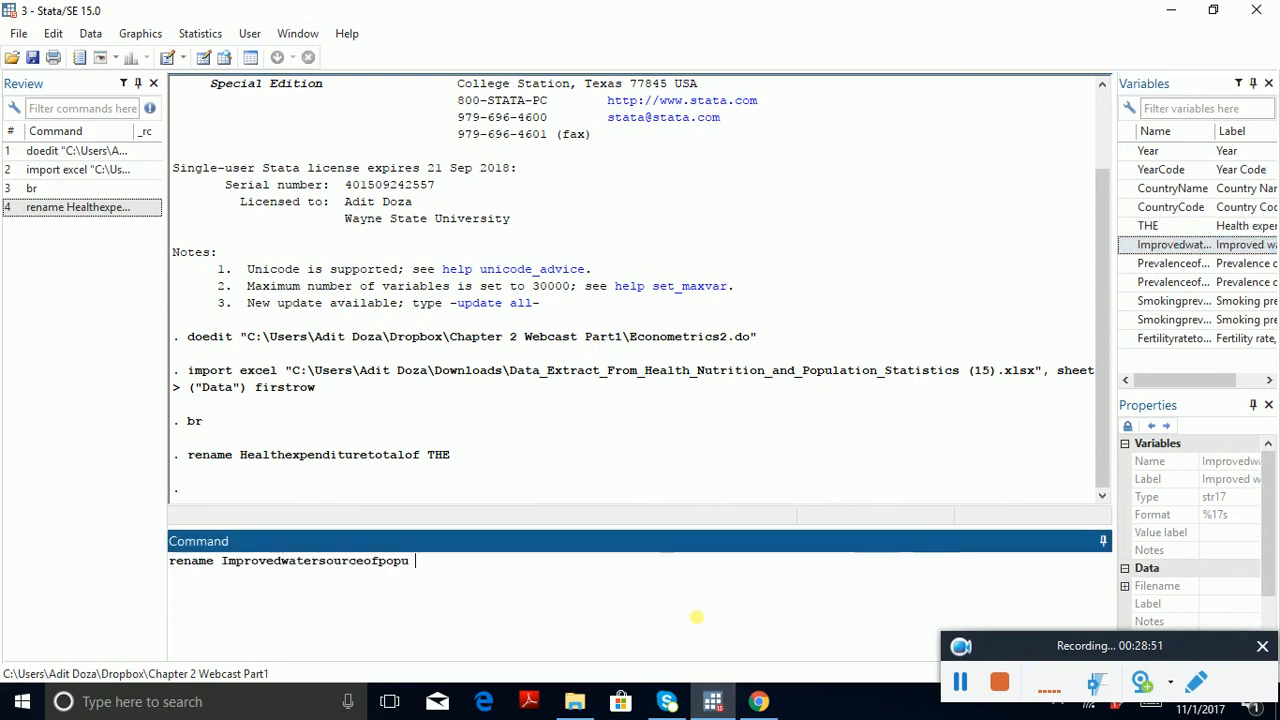
text(Water)
key(Return)
Step: Rename the female overweight variable Prevalenceofoverweightfemale to PFS
text(r)
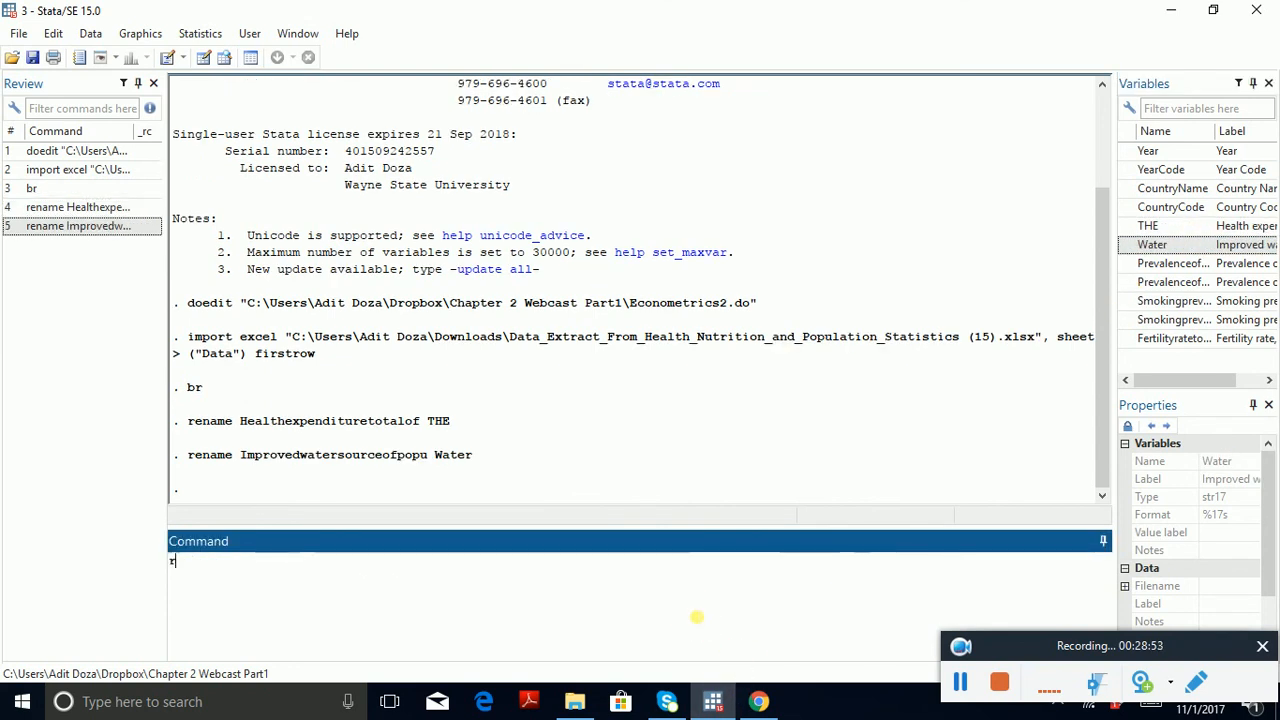
text(ename)
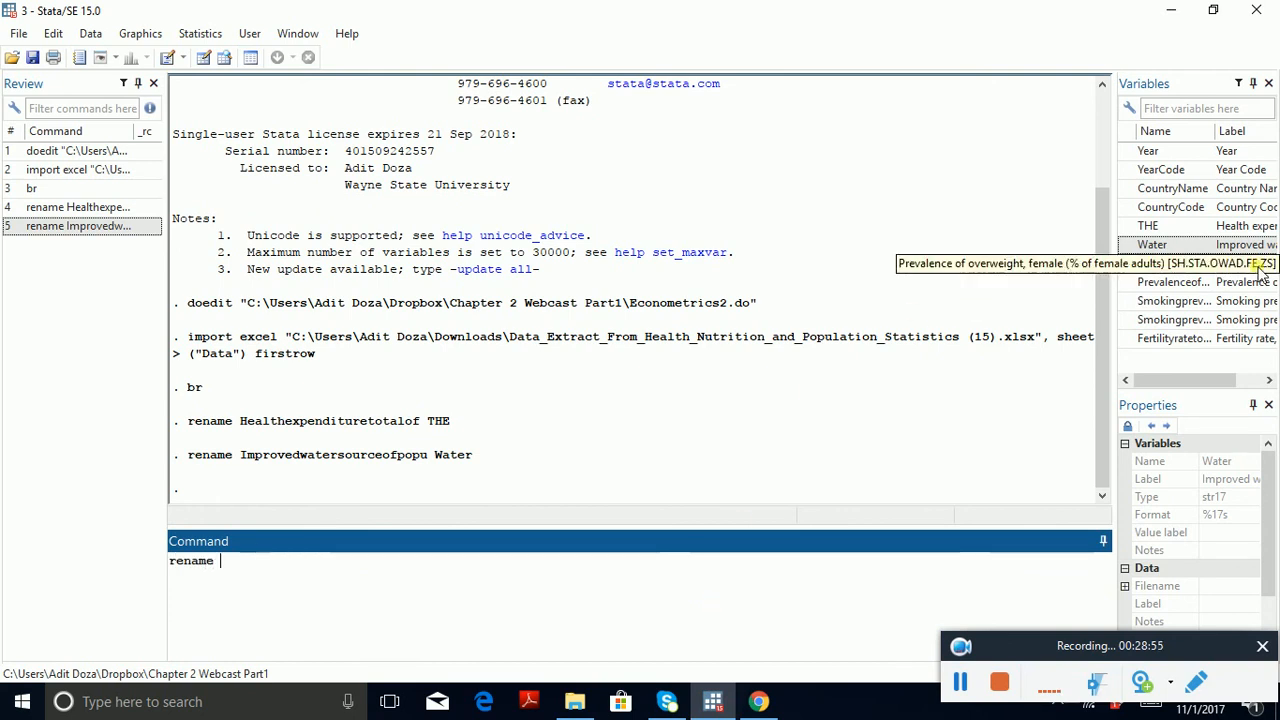
double_click(1204, 266)
click(658, 601)
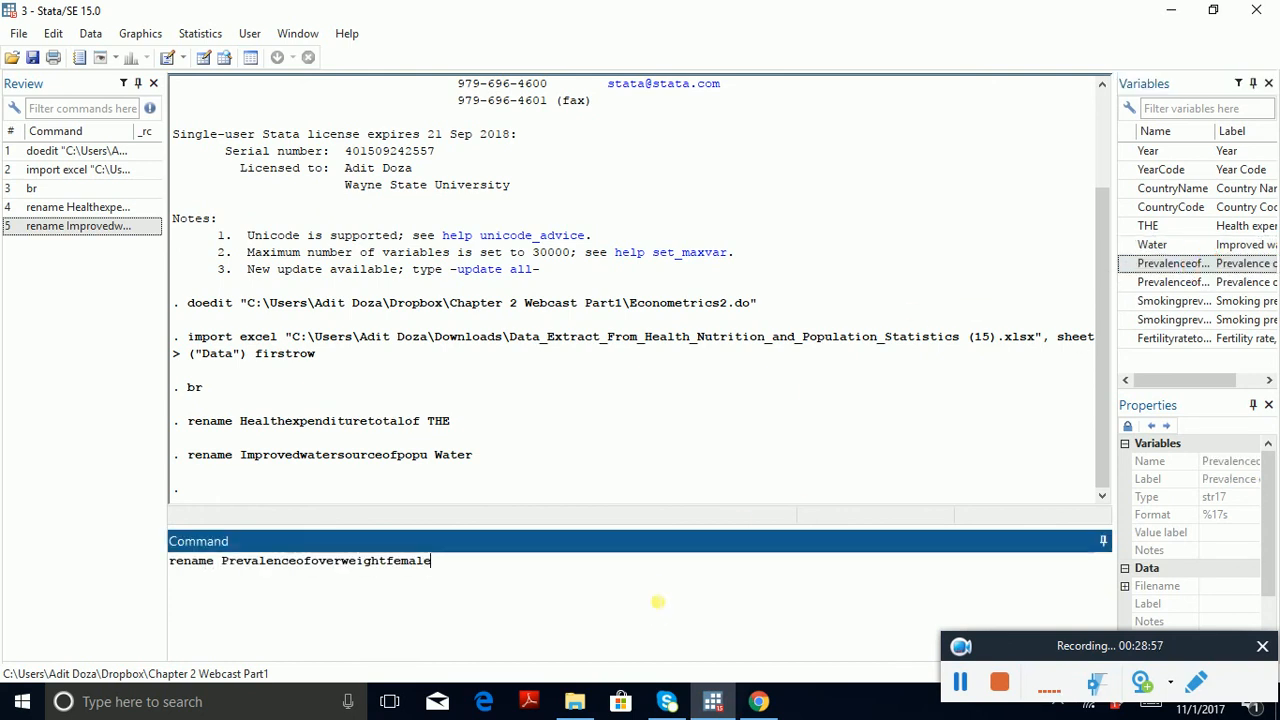
text(PFS)
key(Return)
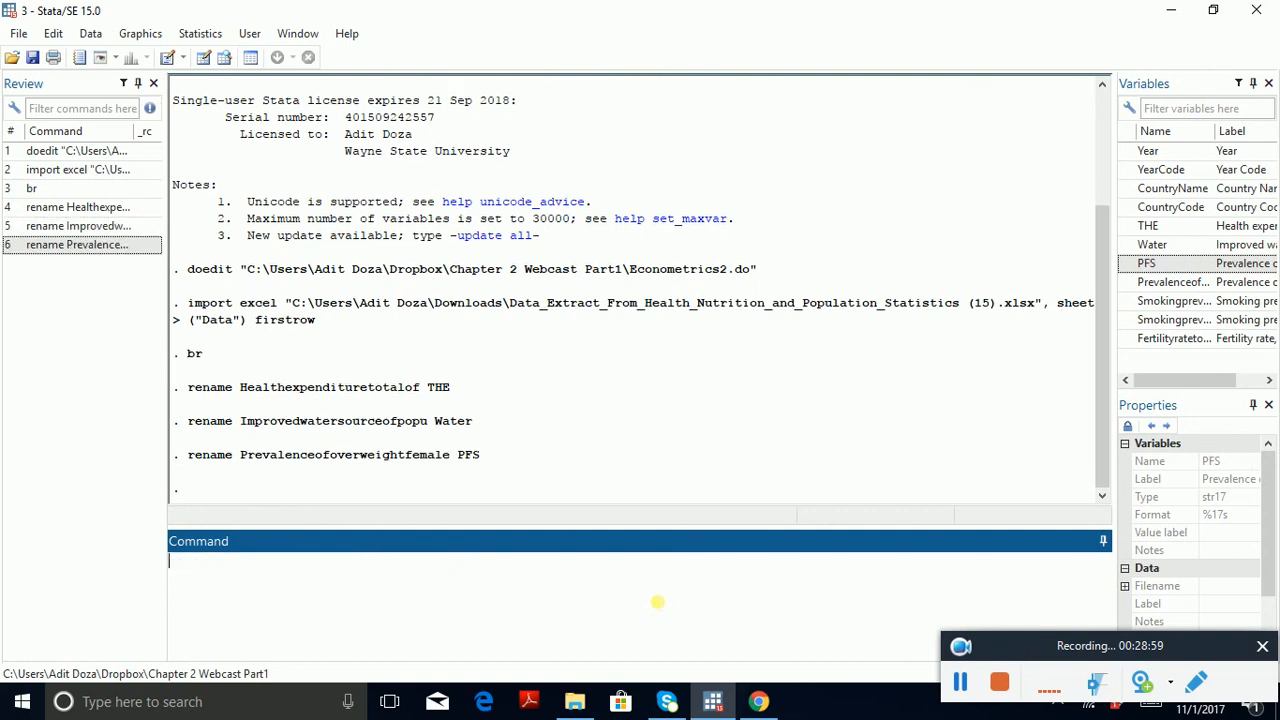
Step: Rename the male overweight variable Prevalenceofoverweightmale to PMS
text(rename)
double_click(1173, 282)
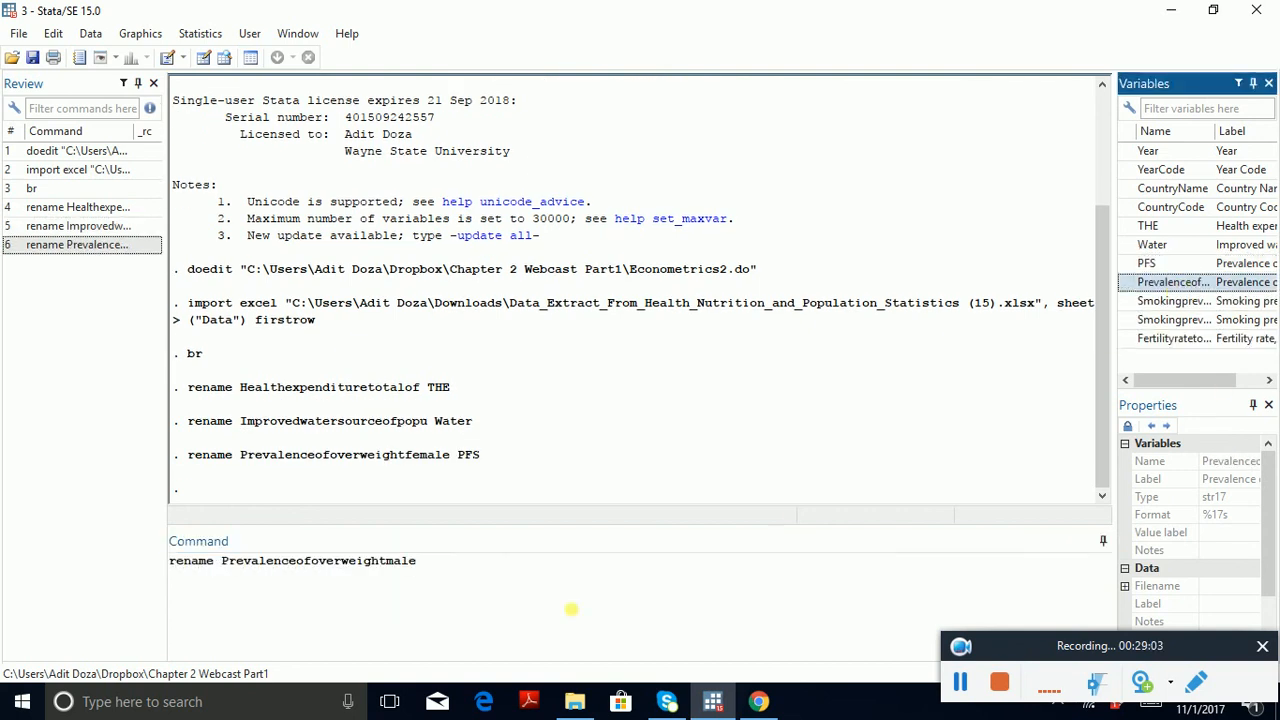
click(586, 595)
text(PMS)
key(Return)
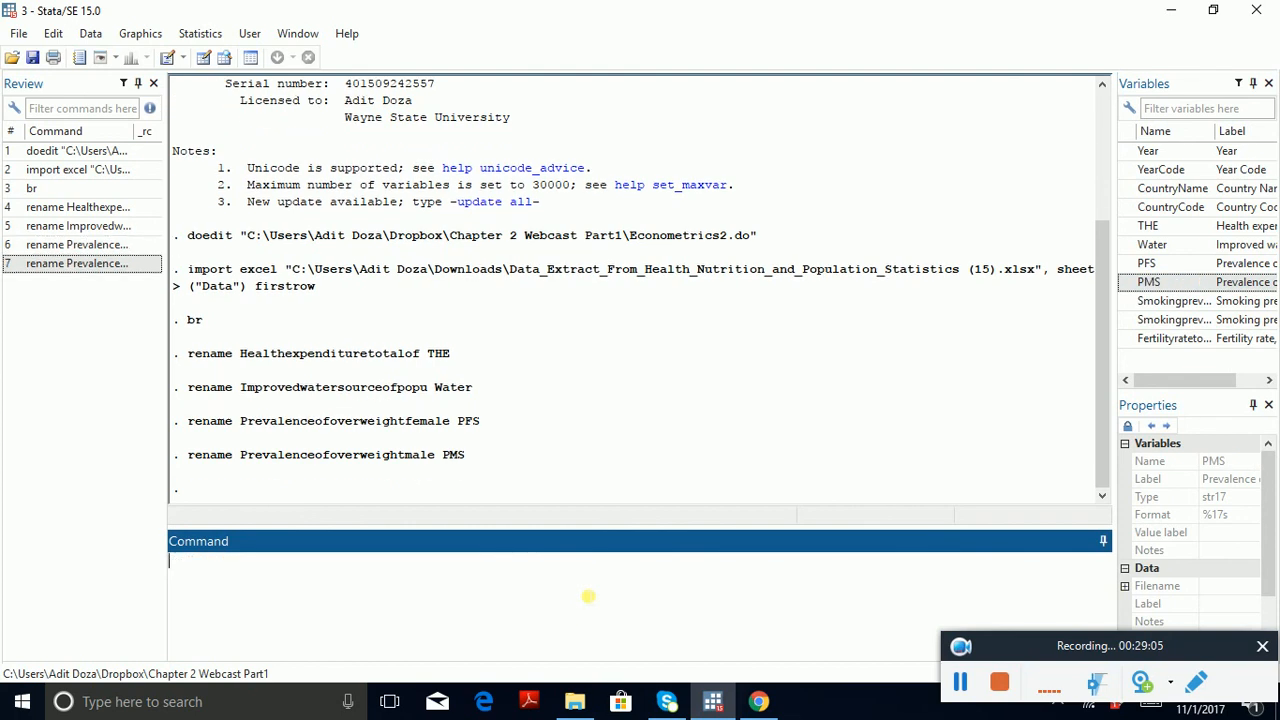
Step: Correct the female overweight variable's name by renaming PFS to POW
text(rename)
text(rename)
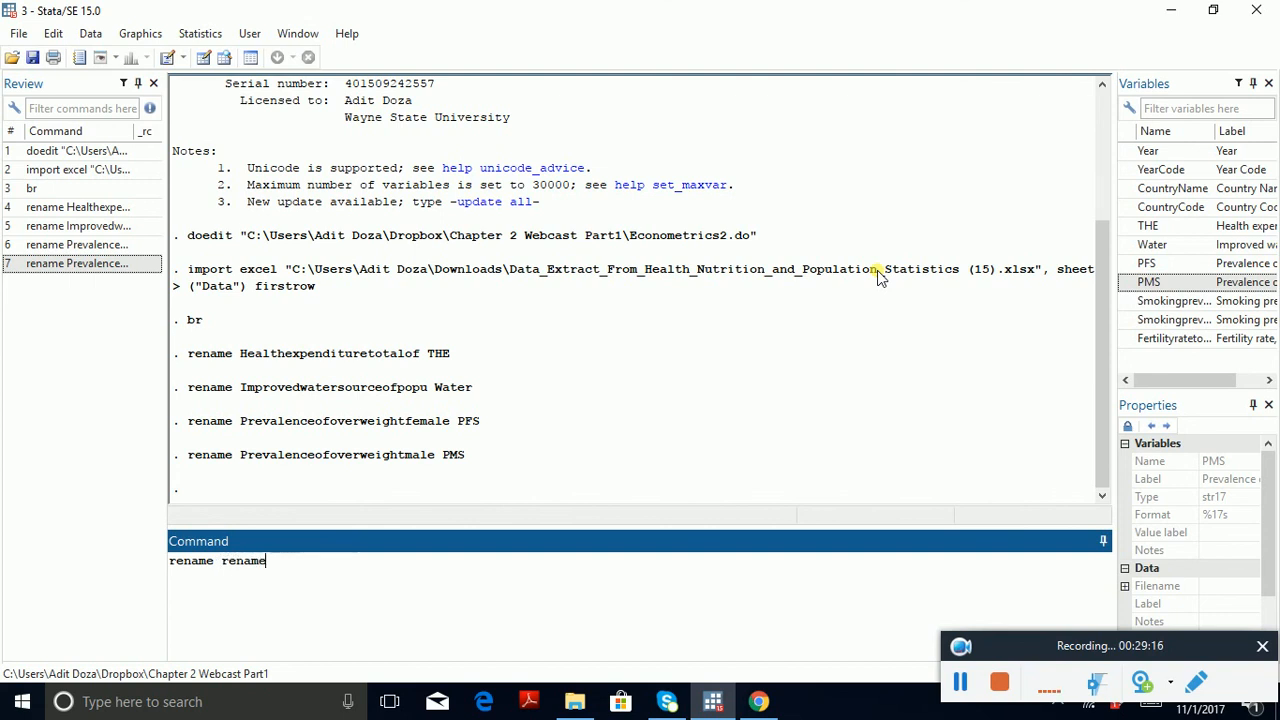
key(BackSpace)
key(BackSpace)
key(BackSpace)
key(BackSpace)
key(BackSpace)
key(BackSpace)
text(PFS POW)
key(Return)
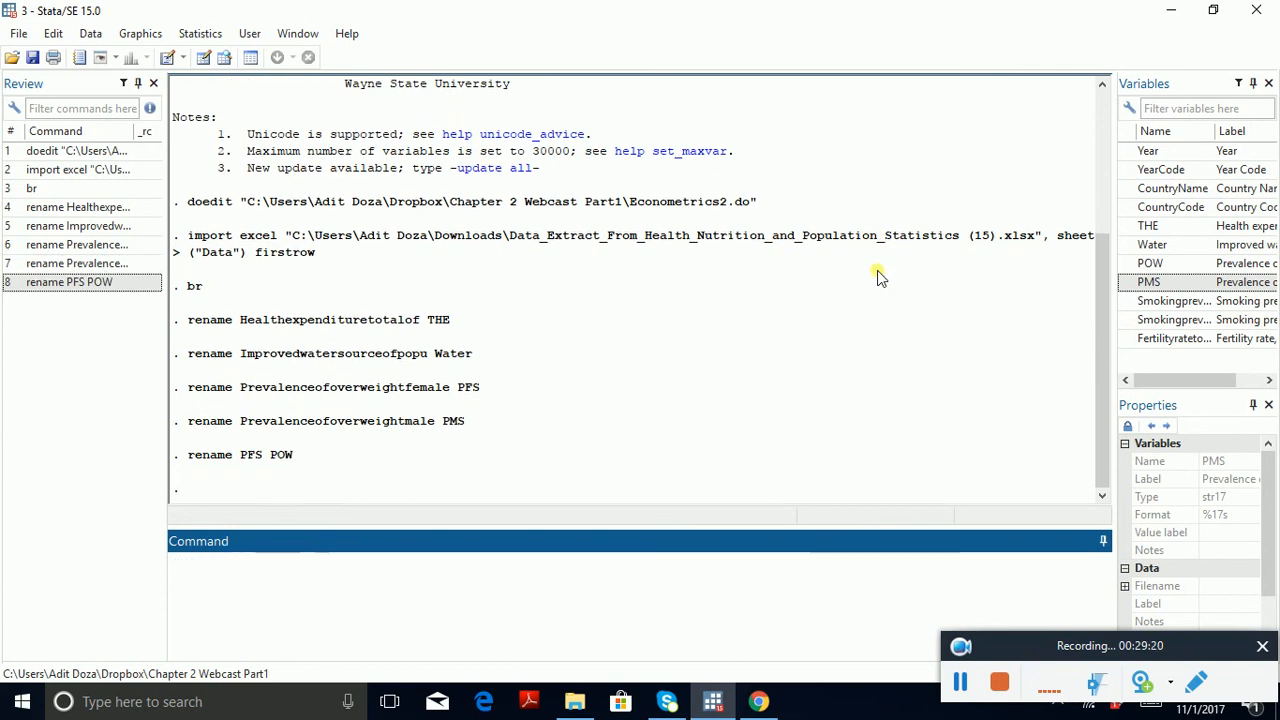
Step: Correct the male overweight variable's name by renaming PMS to POM
text(rename PMS POW)
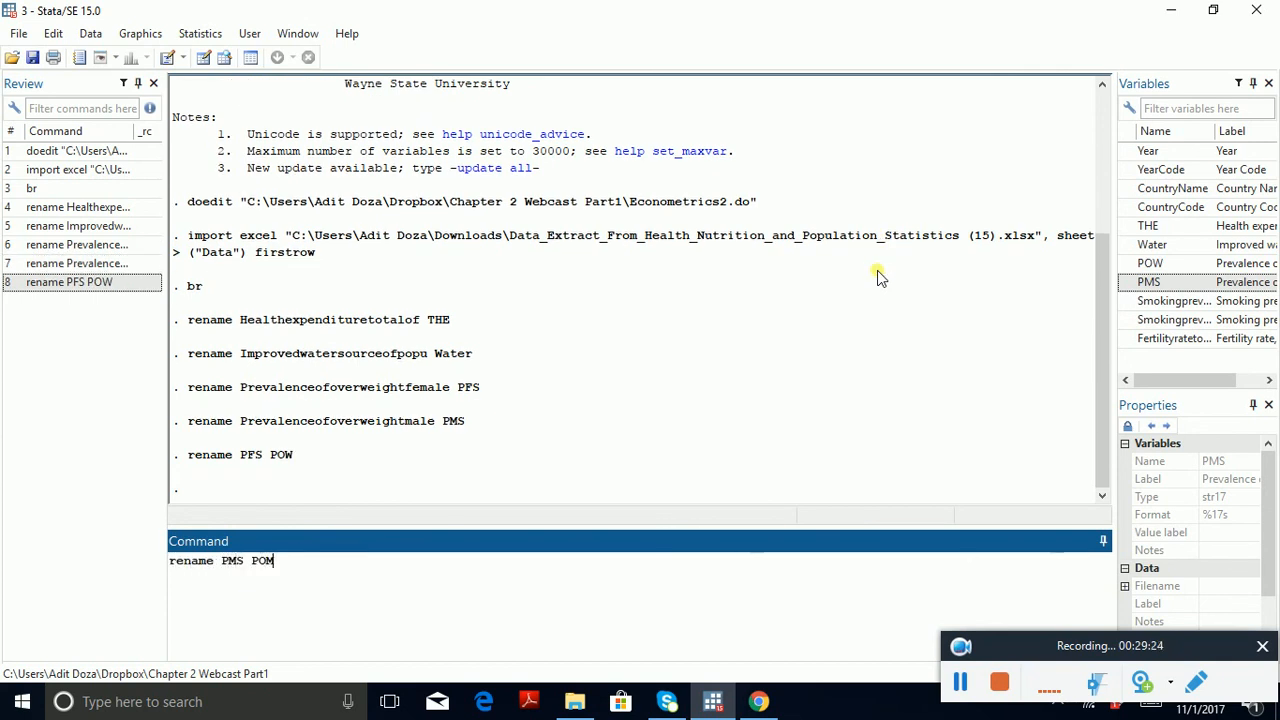
key(Return)
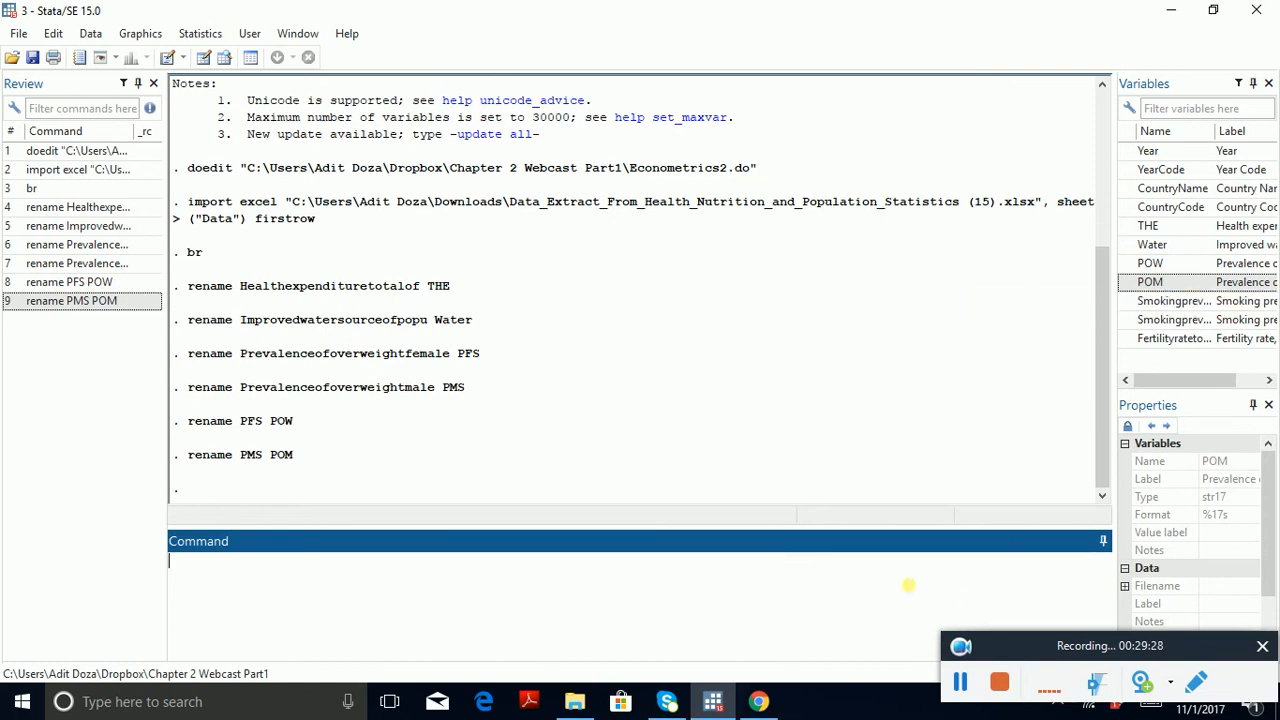
Step: Rename the female smoking prevalence variable Smokingprevalencefemaleso to PFS
text(rename)
double_click(1194, 300)
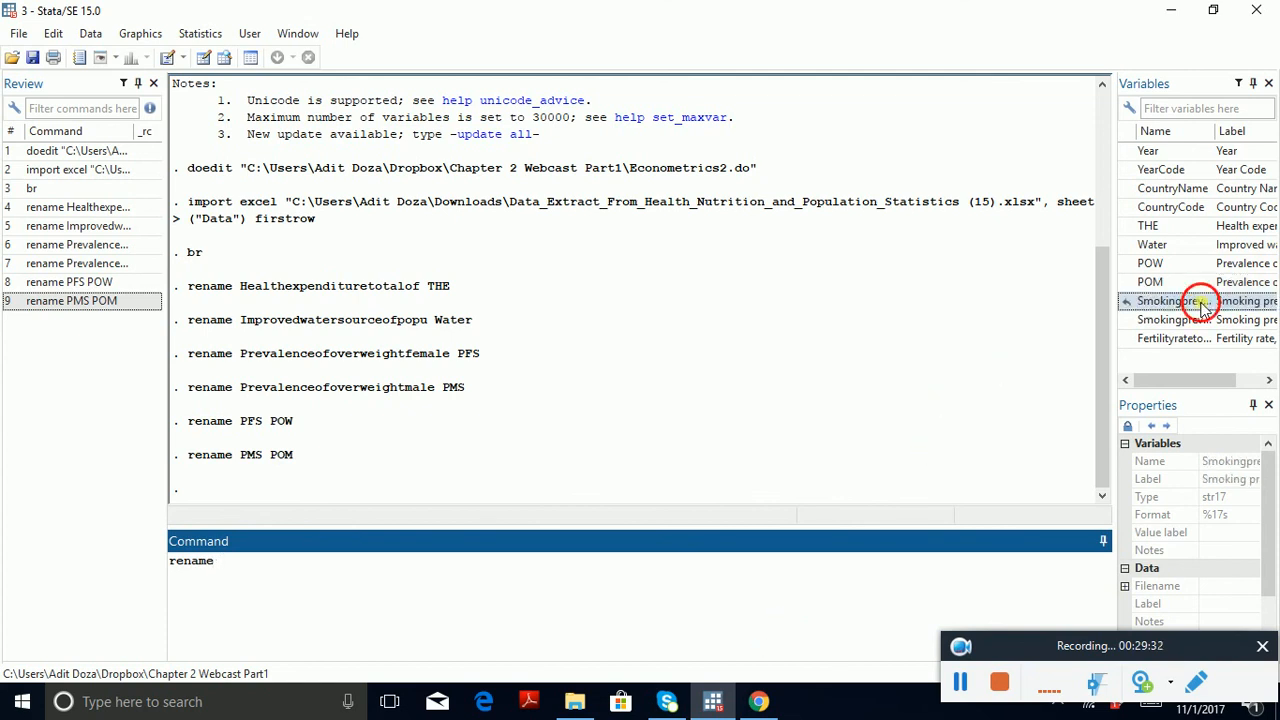
click(623, 579)
text(PFS)
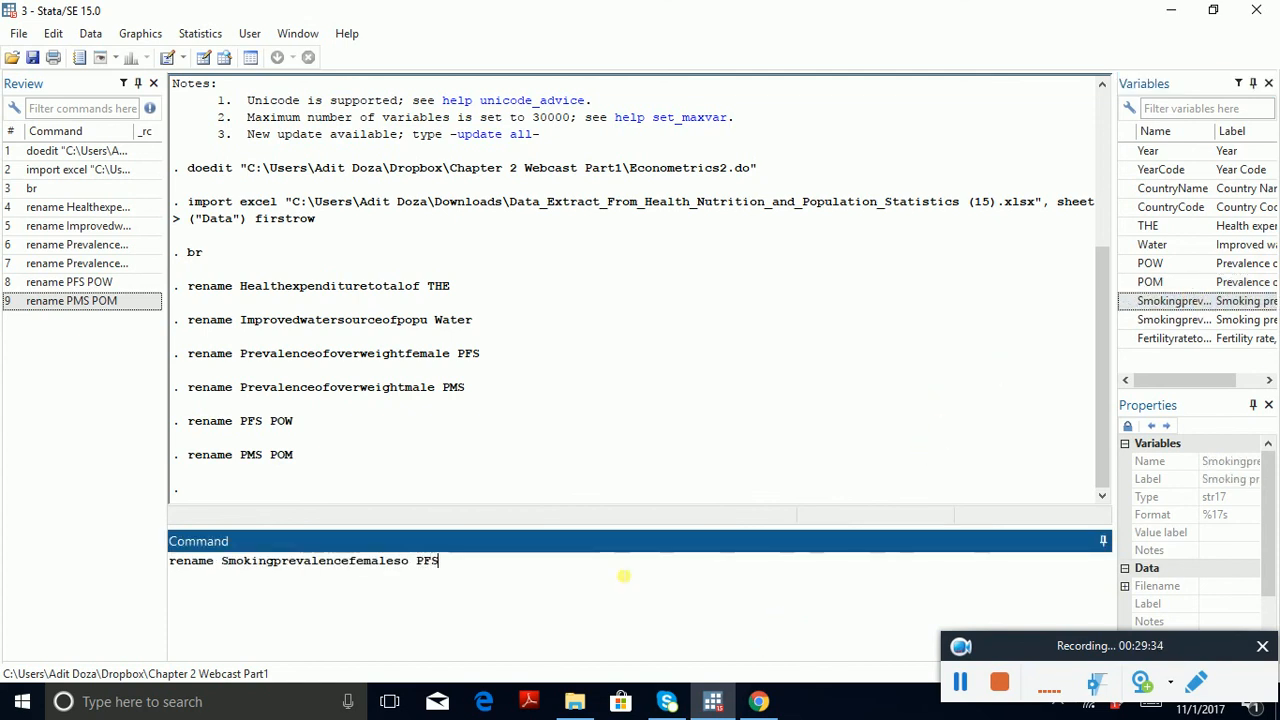
key(Return)
Step: Rename the male smoking prevalence variable Smokingprevalencemalesof to PMS
text(rename)
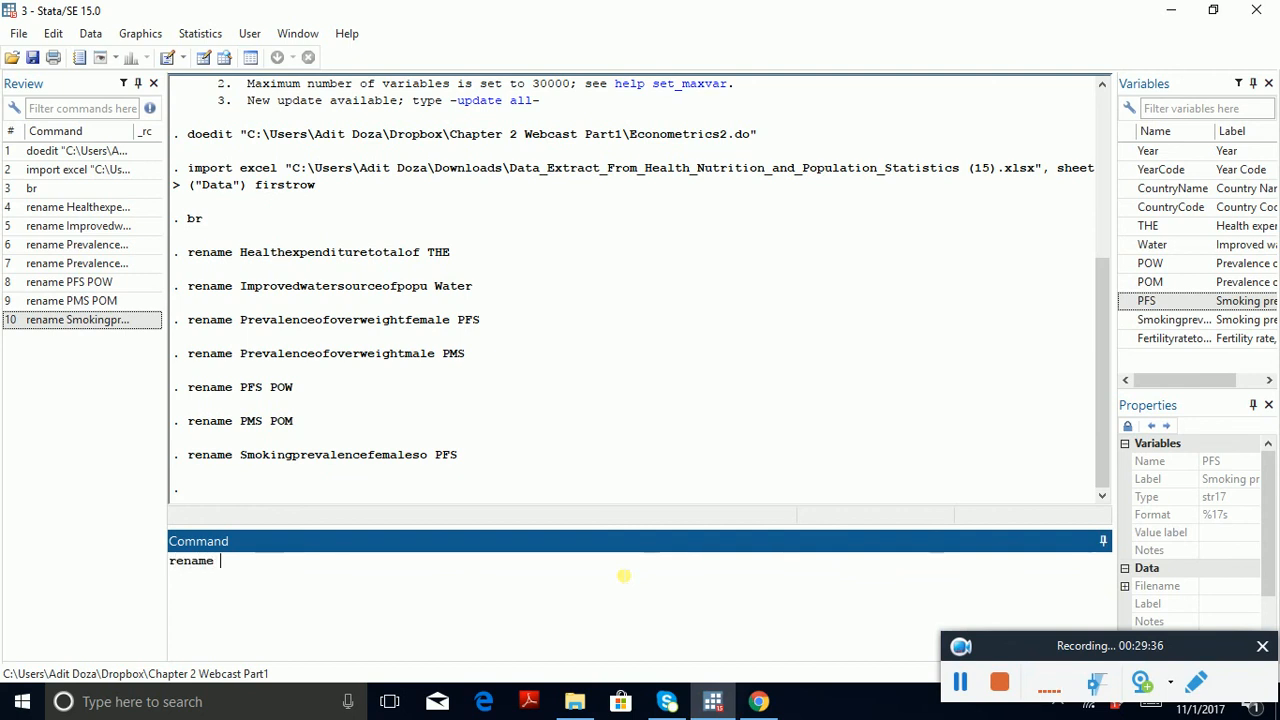
click(1200, 325)
click(595, 579)
text(M)
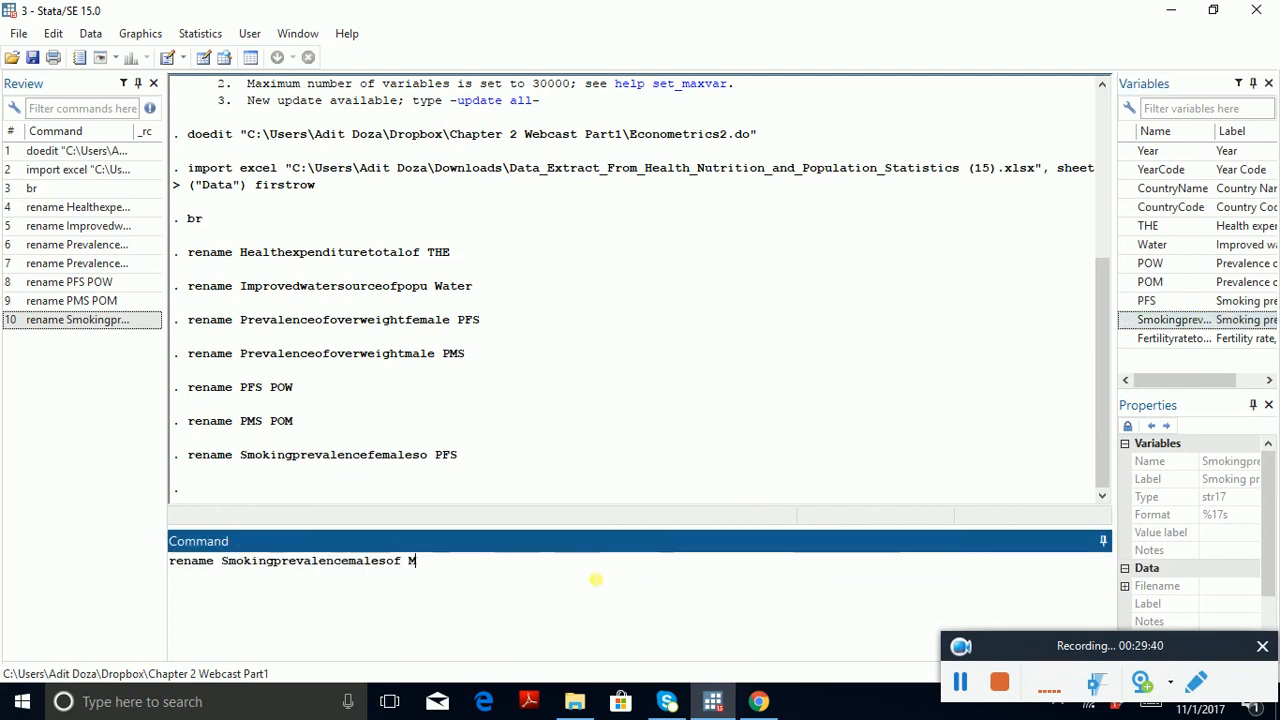
key(BackSpace)
text(PMS)
key(Return)
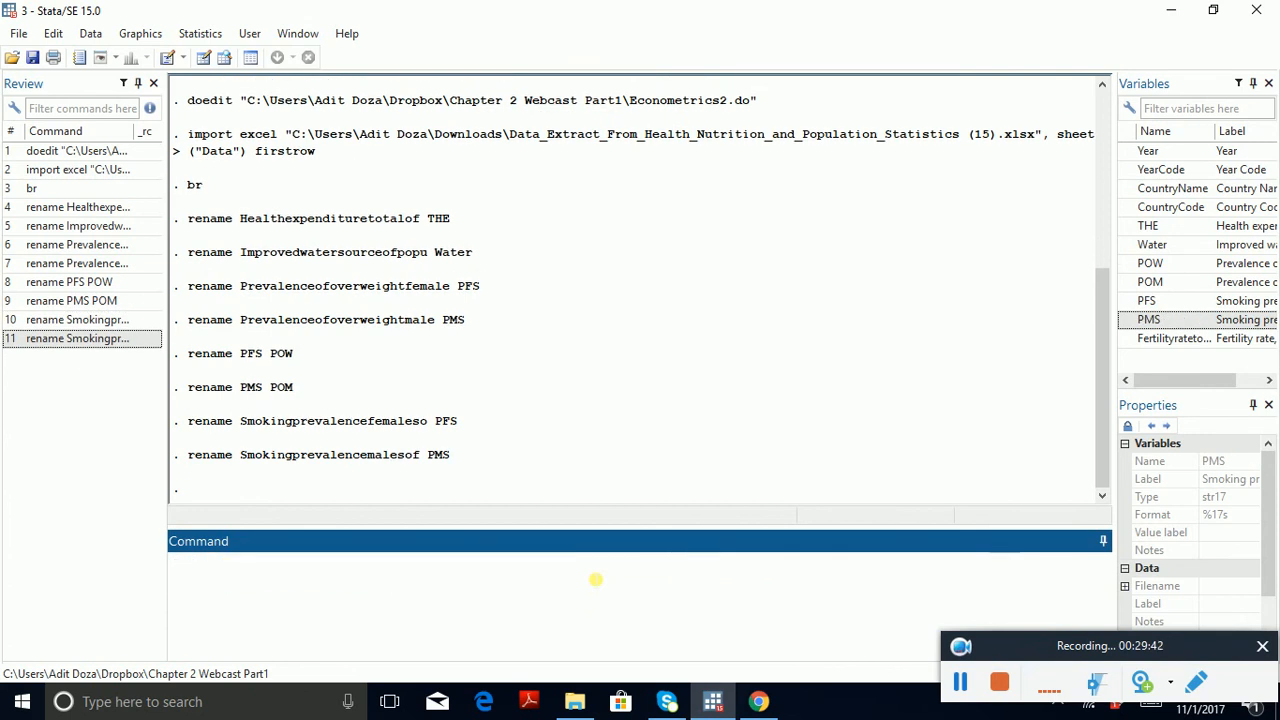
Step: Rename the total fertility rate variable Fertilityratetotalbirthspe to FRT
text(rename)
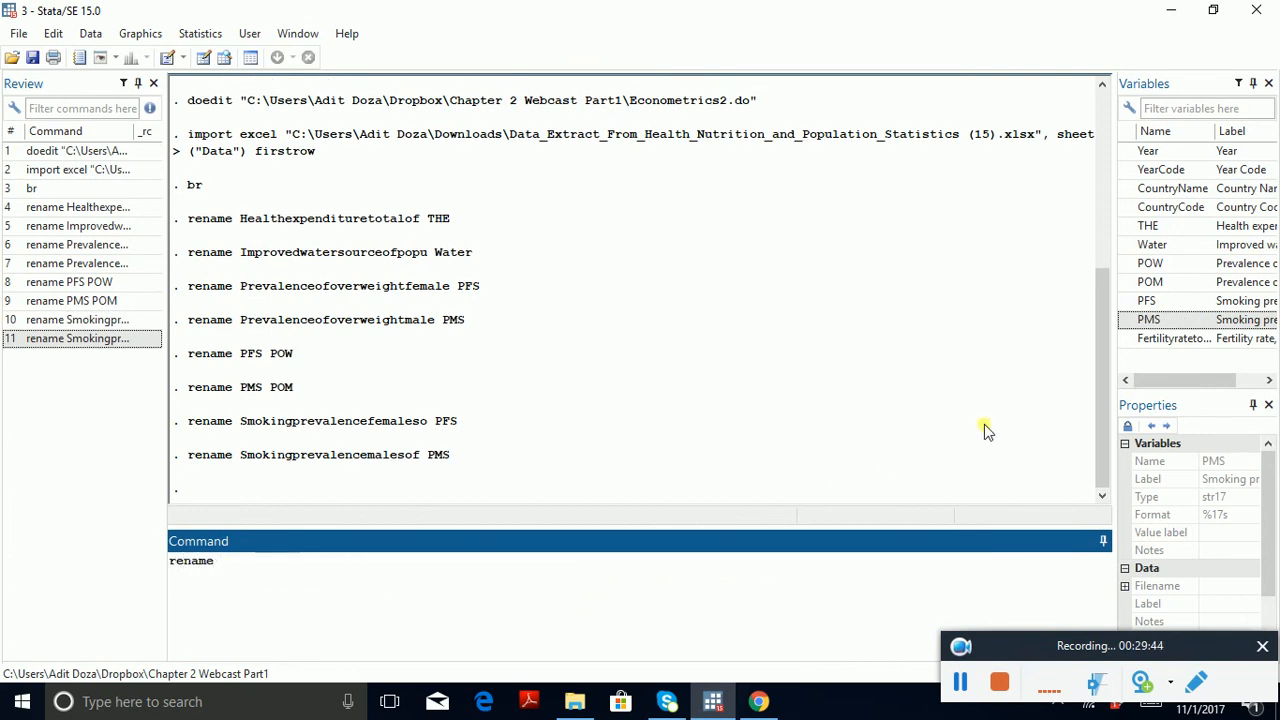
click(1135, 338)
click(648, 601)
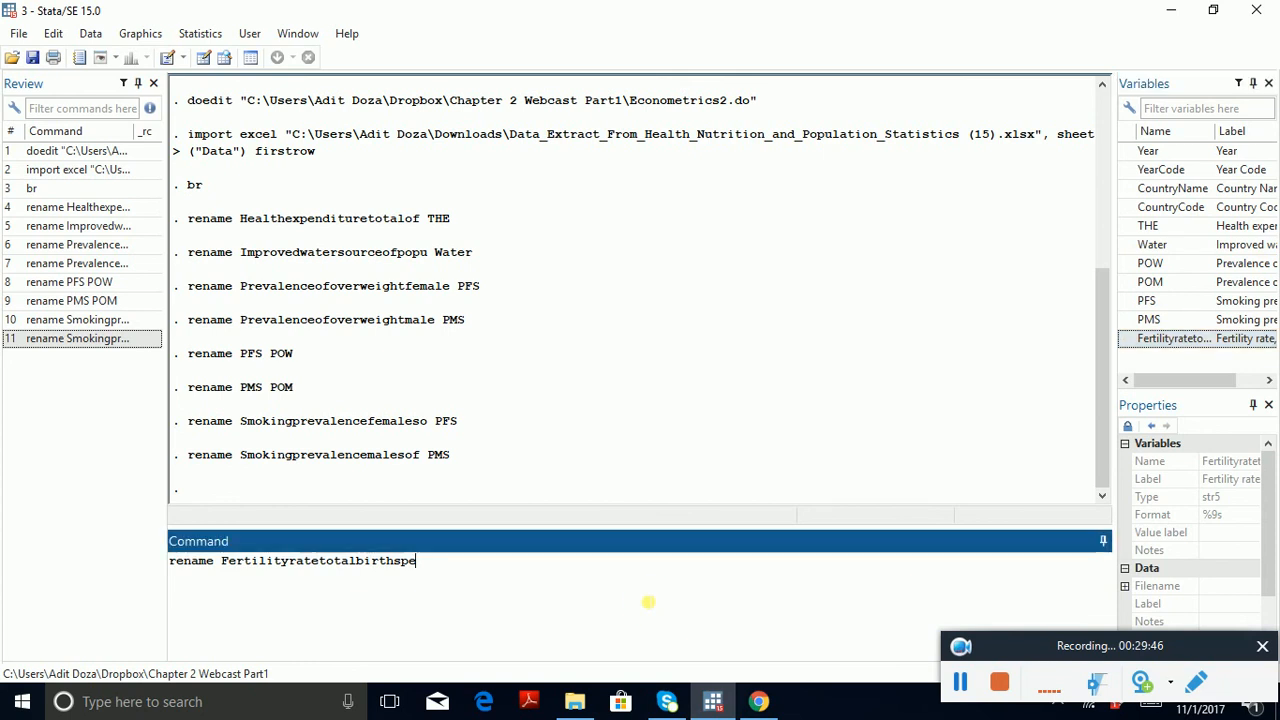
text(FRT)
key(Return)
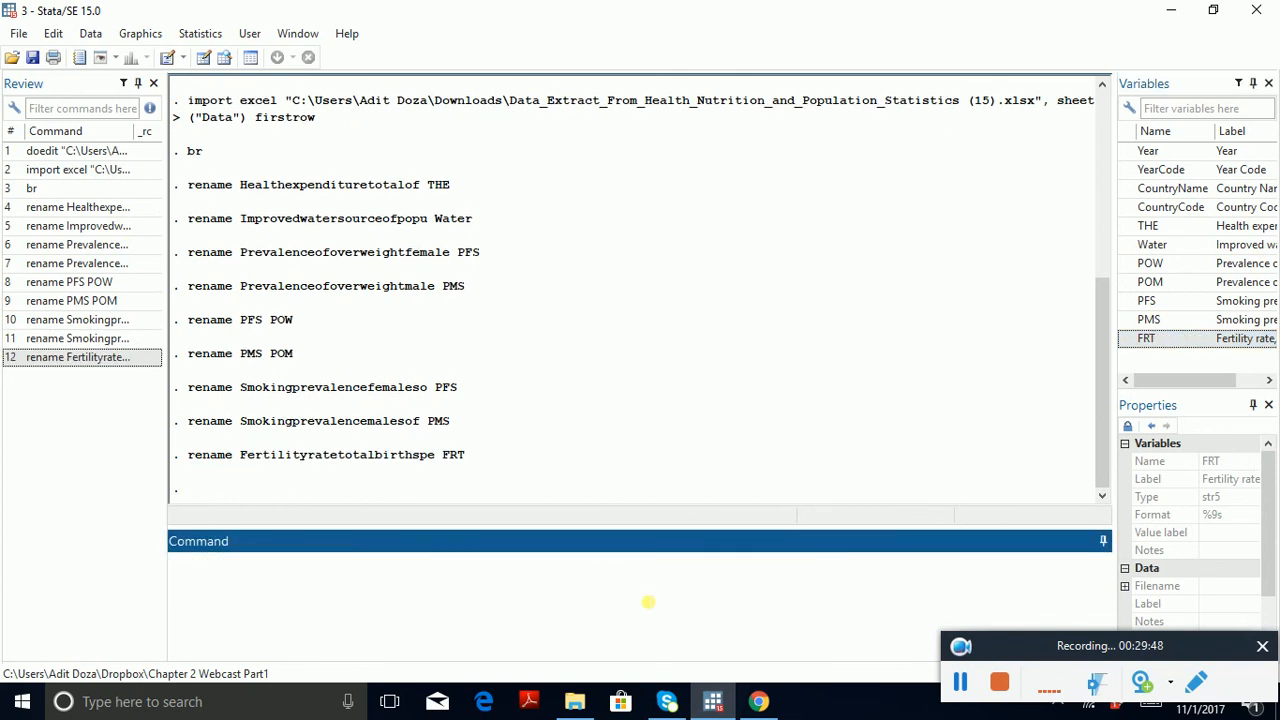